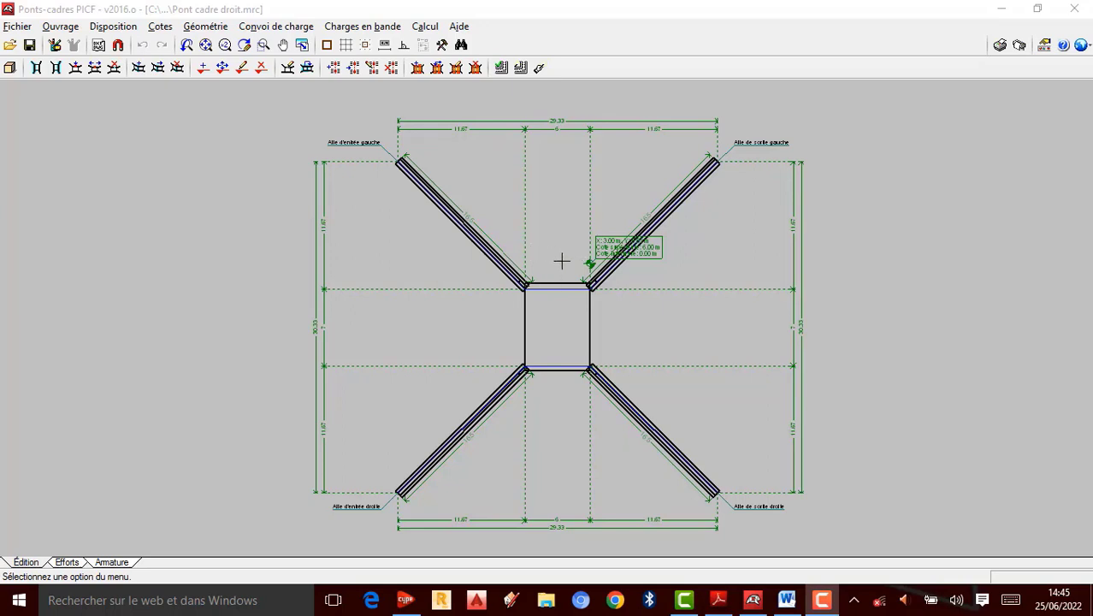
Step: Close the current bridge-frame project without saving it
scroll(556, 290, up, 1)
scroll(576, 242, down, 1)
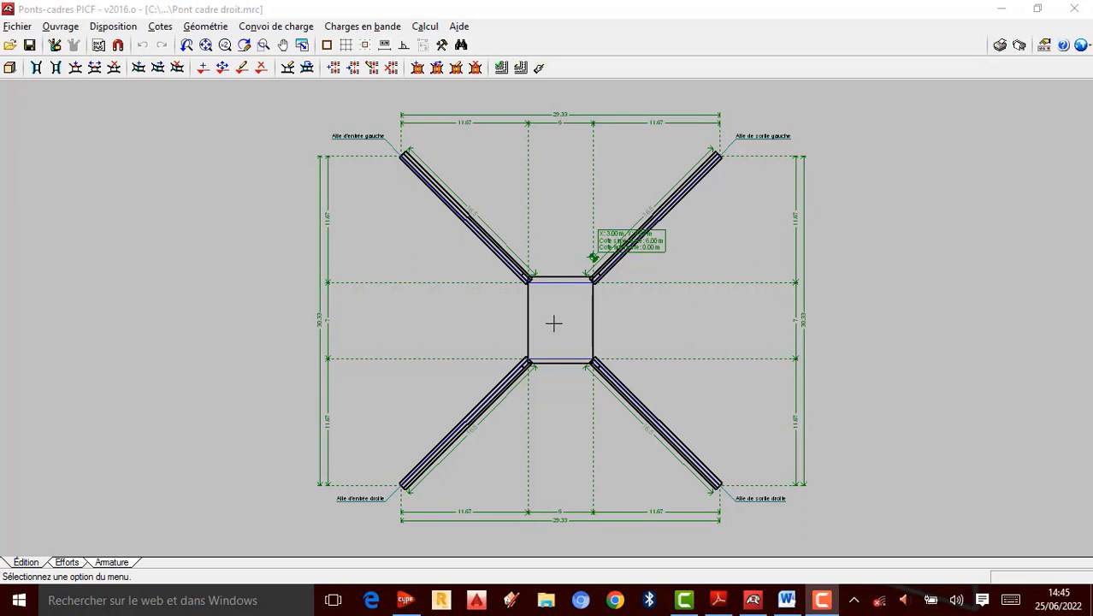
scroll(553, 323, up, 1)
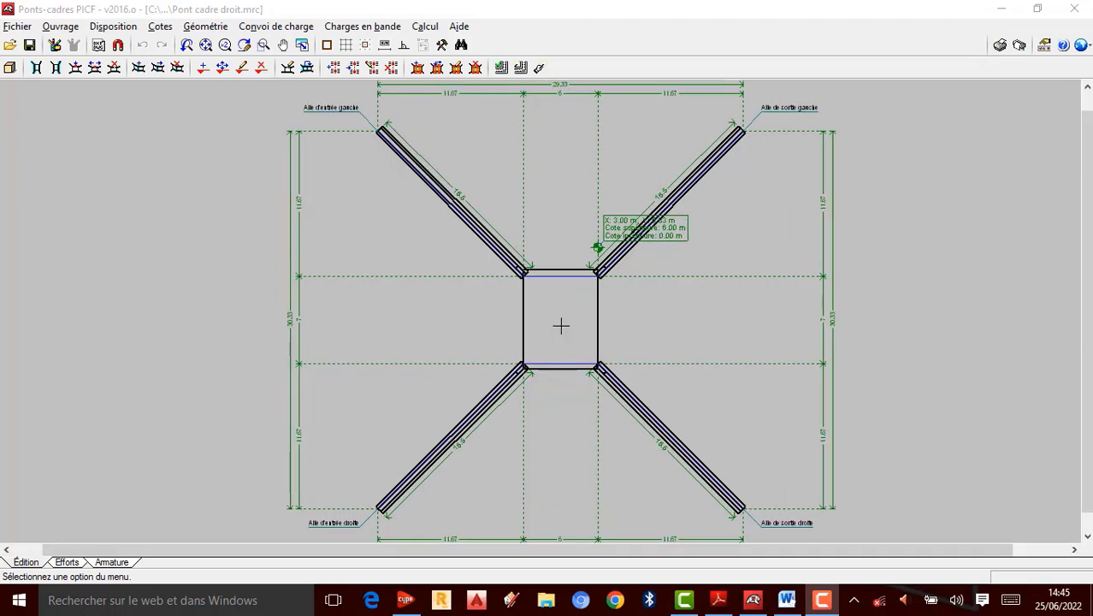
scroll(566, 241, down, 1)
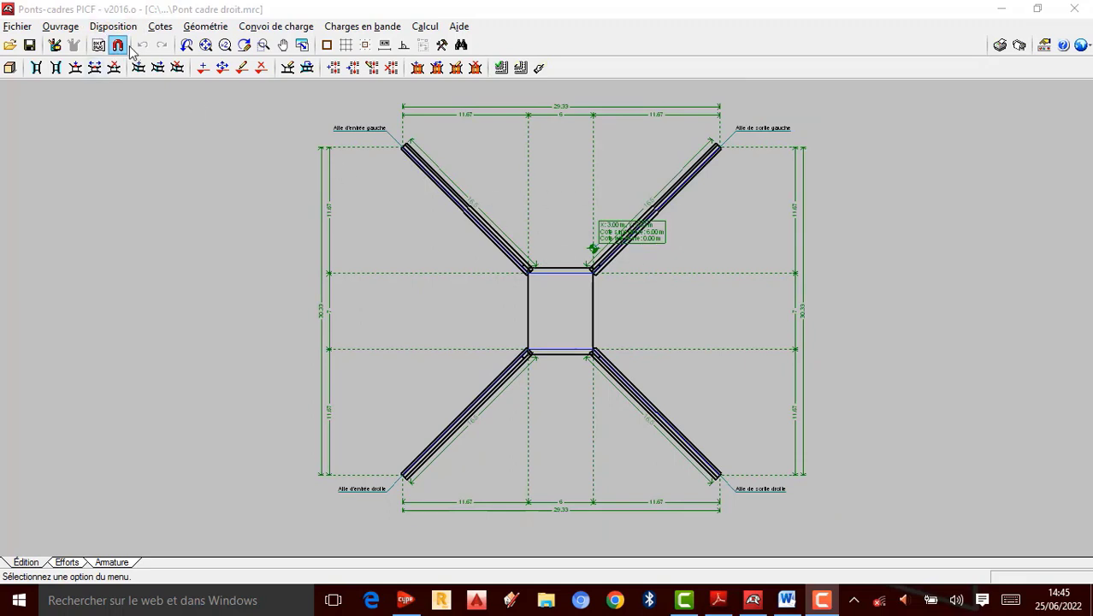
scroll(490, 143, up, 1)
click(1079, 11)
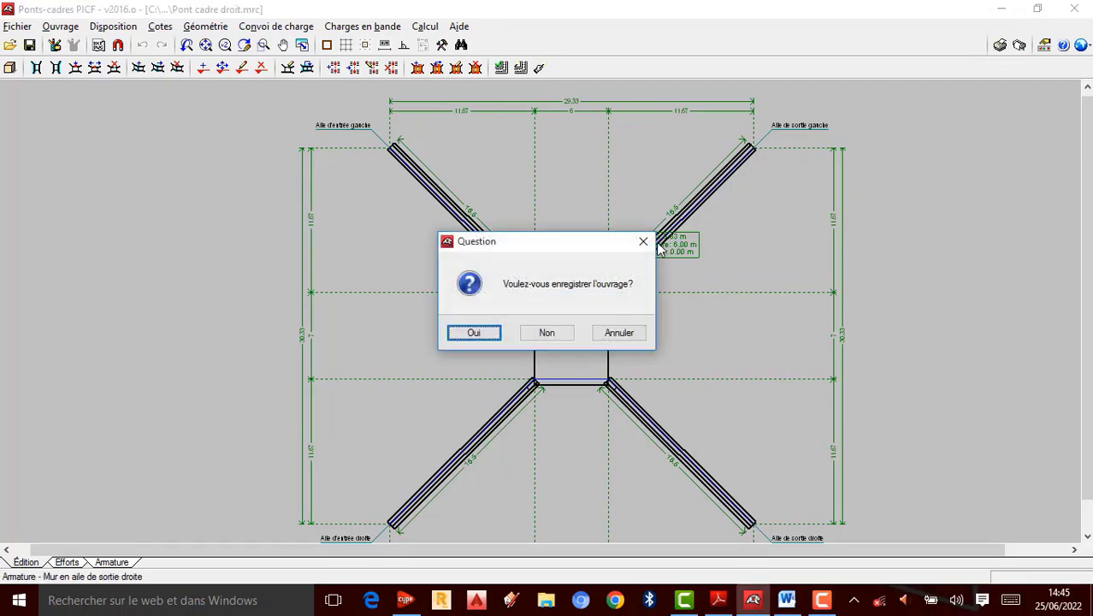
click(547, 333)
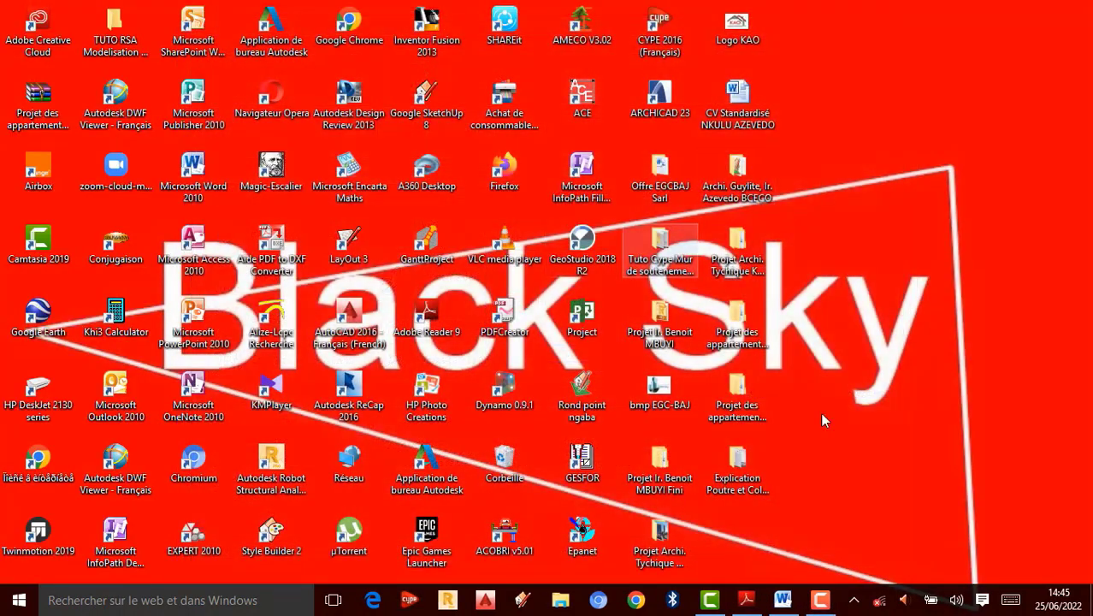
right_click(920, 153)
click(813, 195)
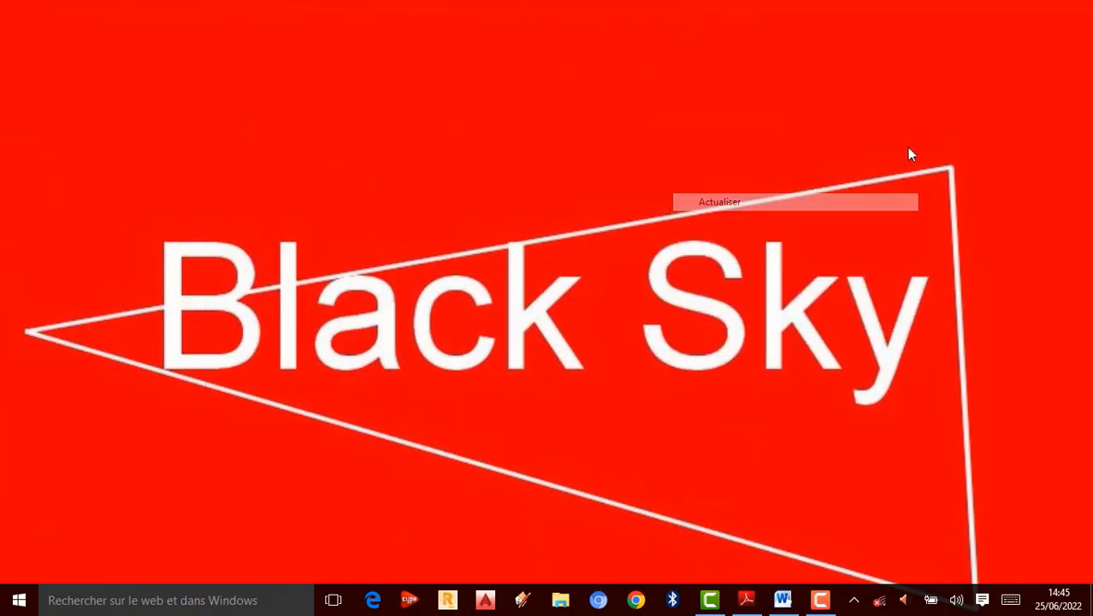
right_click(907, 147)
click(823, 194)
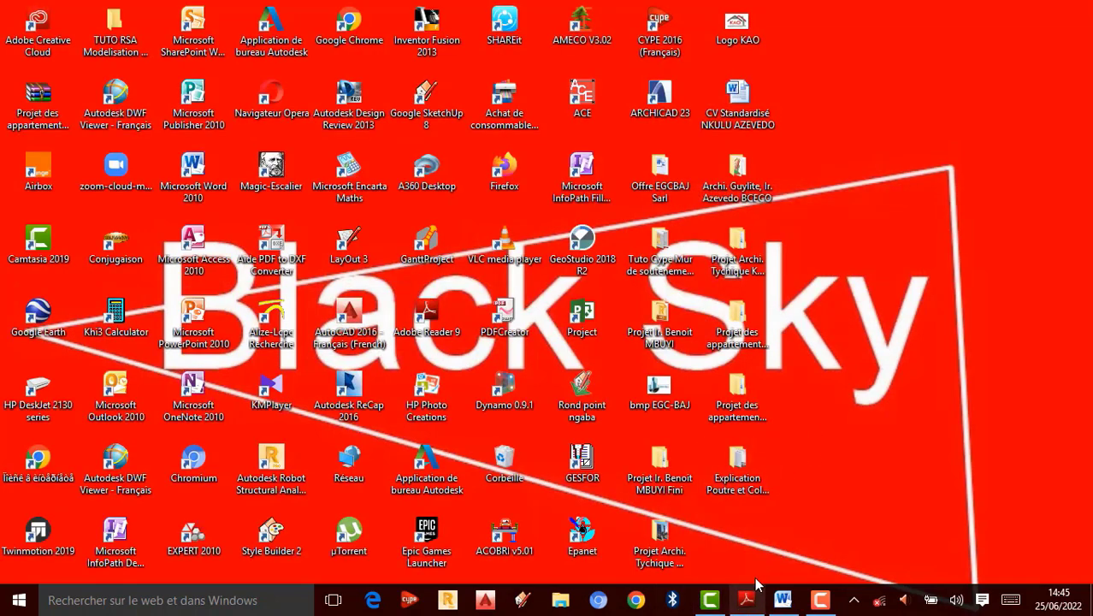
Step: Launch Ponts-cadres PICF from the Structures category of the CYPE 2016 launcher
click(409, 600)
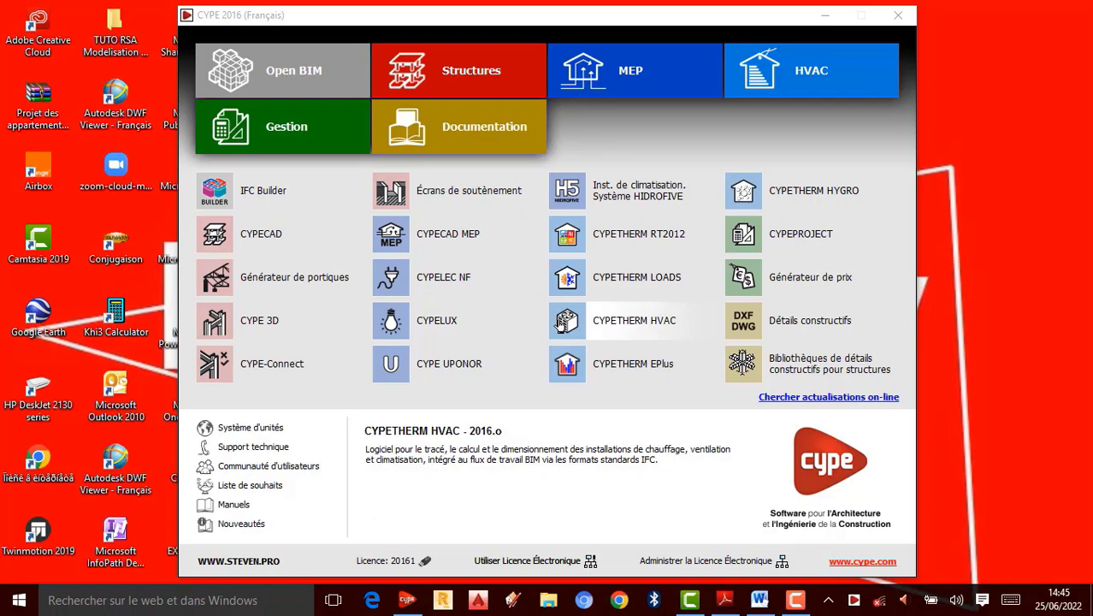
click(427, 76)
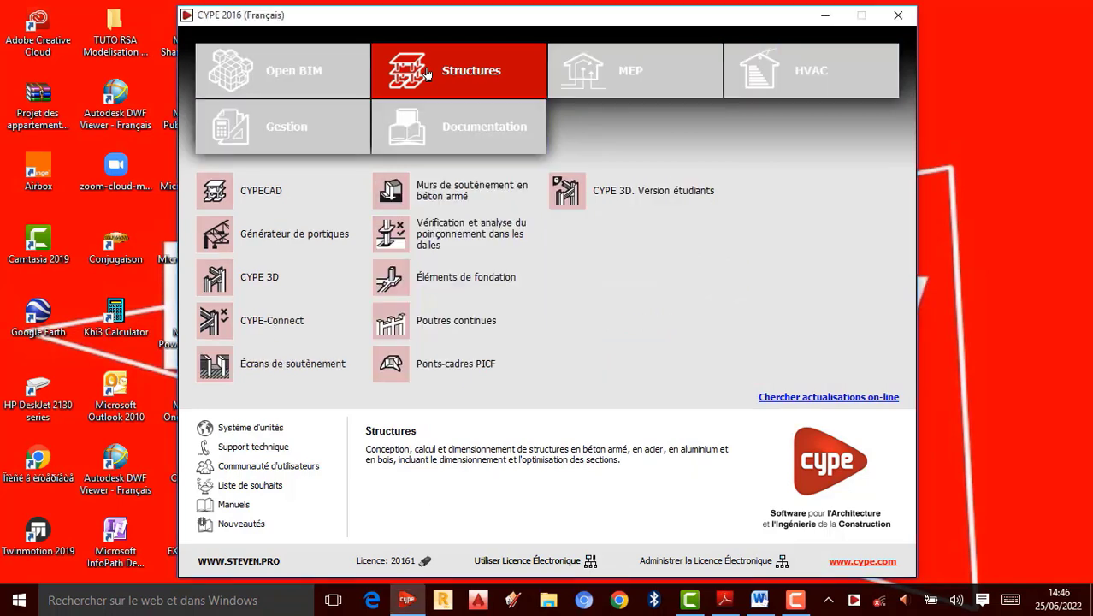
click(458, 377)
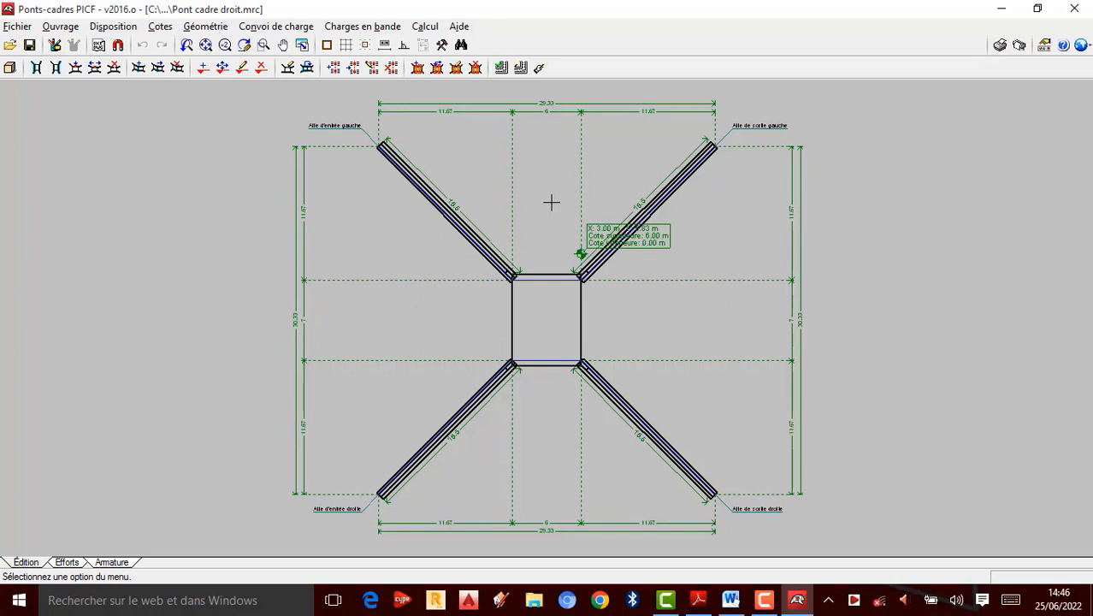
Step: Start a new project and name its file Pont Cadres Droit
click(19, 26)
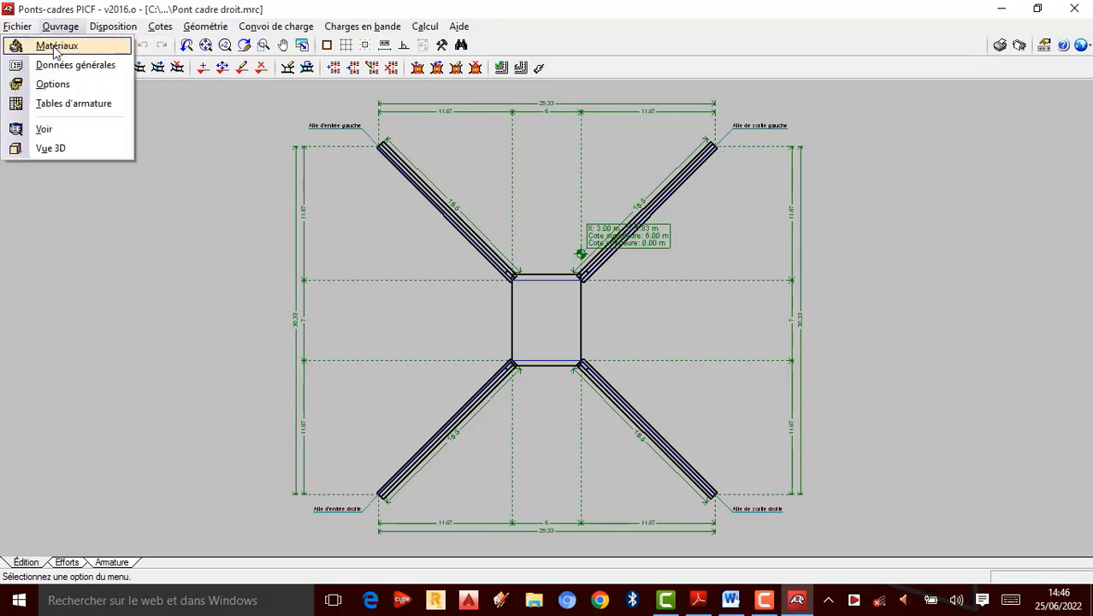
click(53, 46)
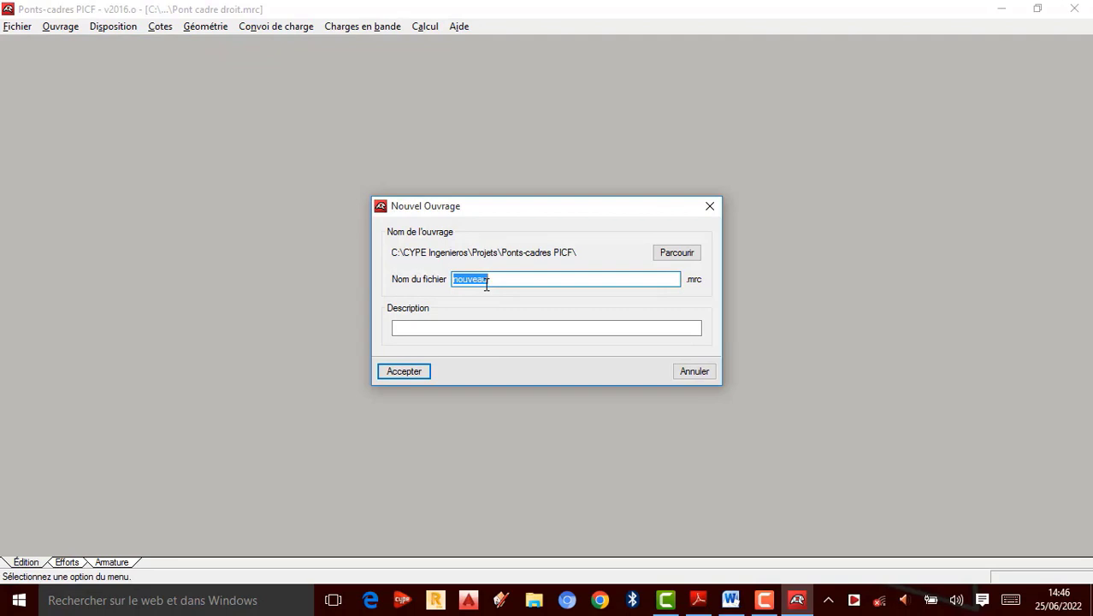
text(Poo)
key(BackSpace)
text(nt Cadre)
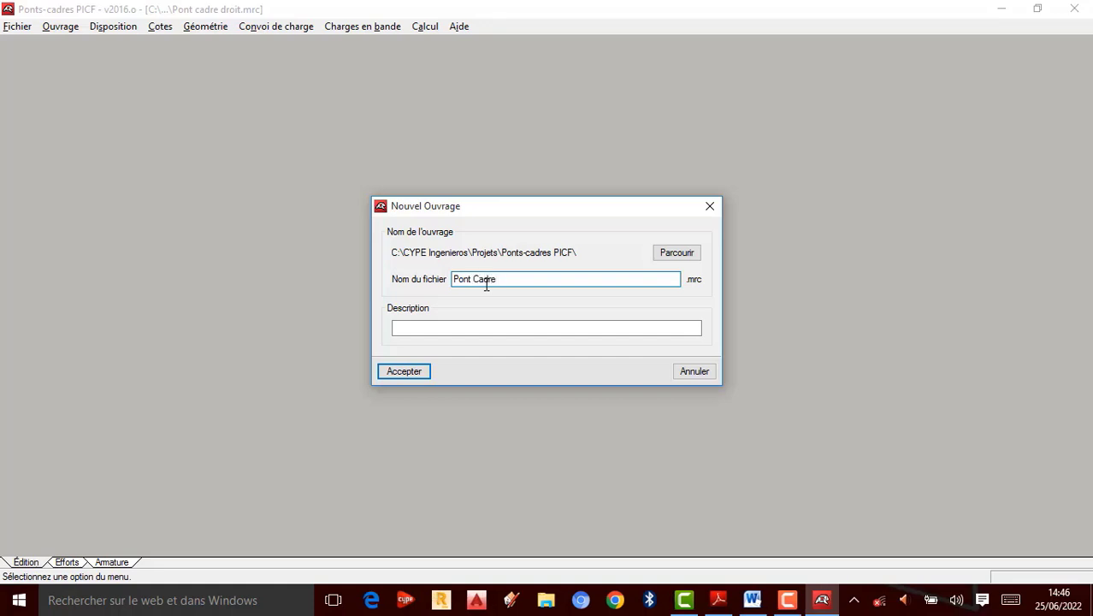
text(s Droit)
Step: Enter the author's name followed by Tutoriels as the project description and accept
click(455, 329)
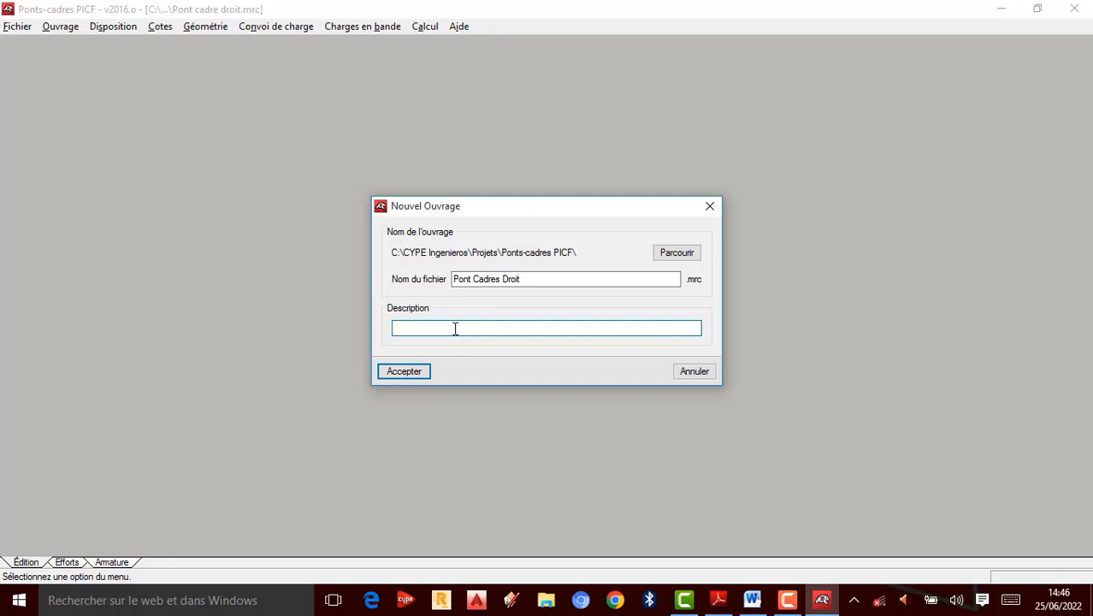
text(J.Nkn)
key(BackSpace)
text(unga Tutoriels)
click(400, 371)
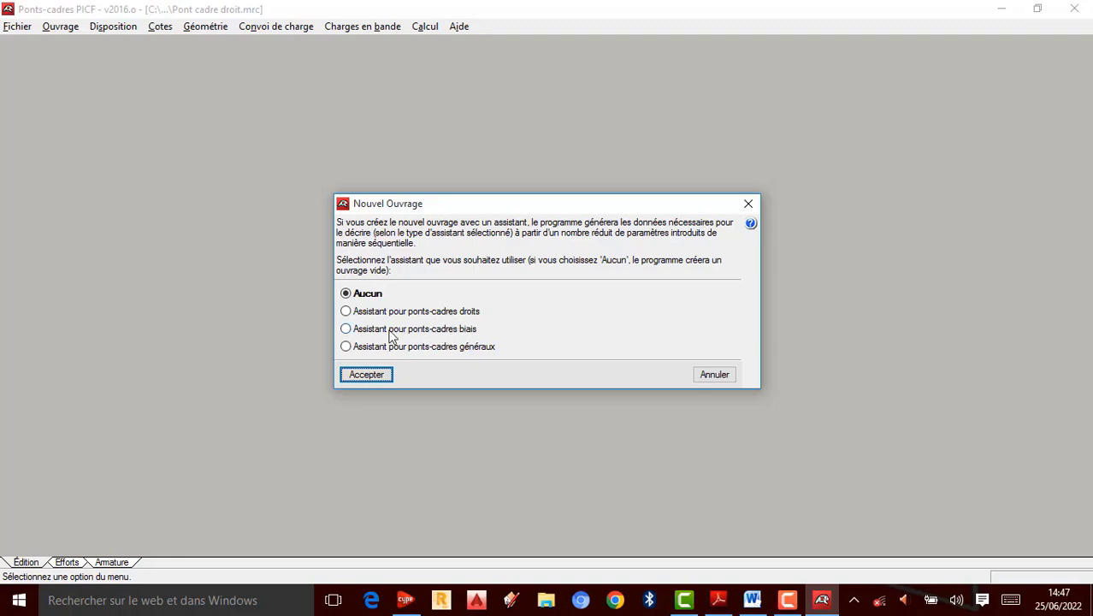
Step: Choose the wizard for straight bridge frames to build the new project
click(346, 313)
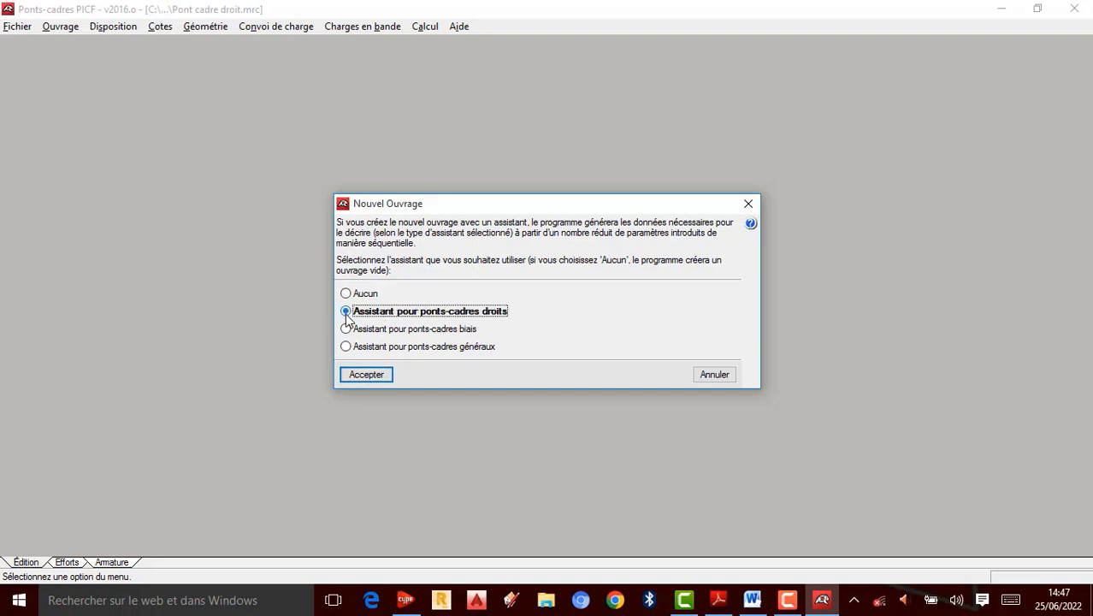
click(366, 374)
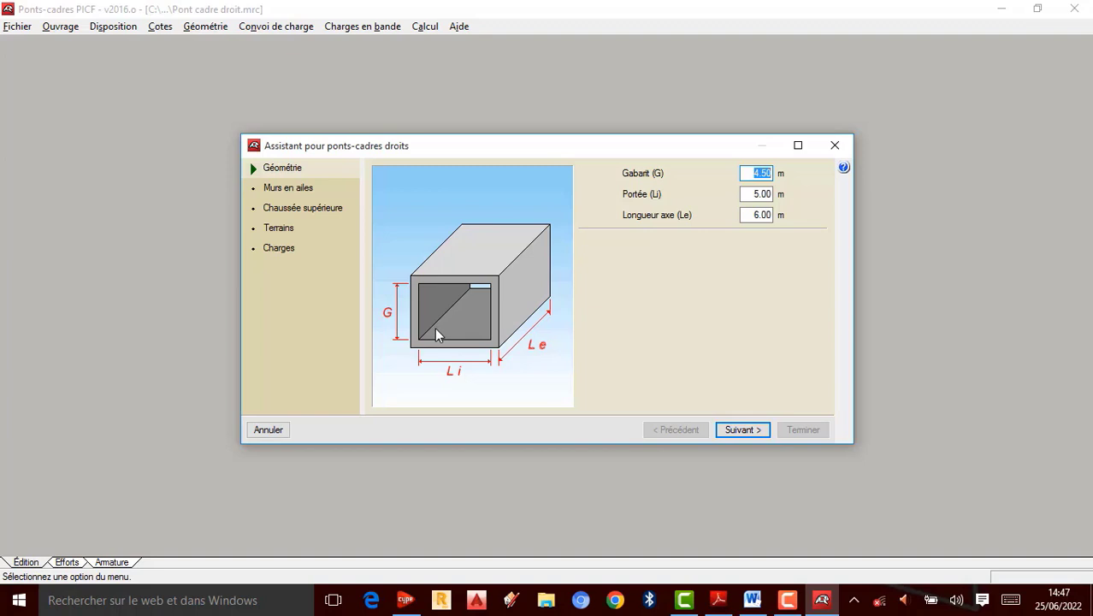
Step: Set the gauge to 5 m, the span to 8 m and the axis length to 16 m, then continue
text(5)
click(756, 193)
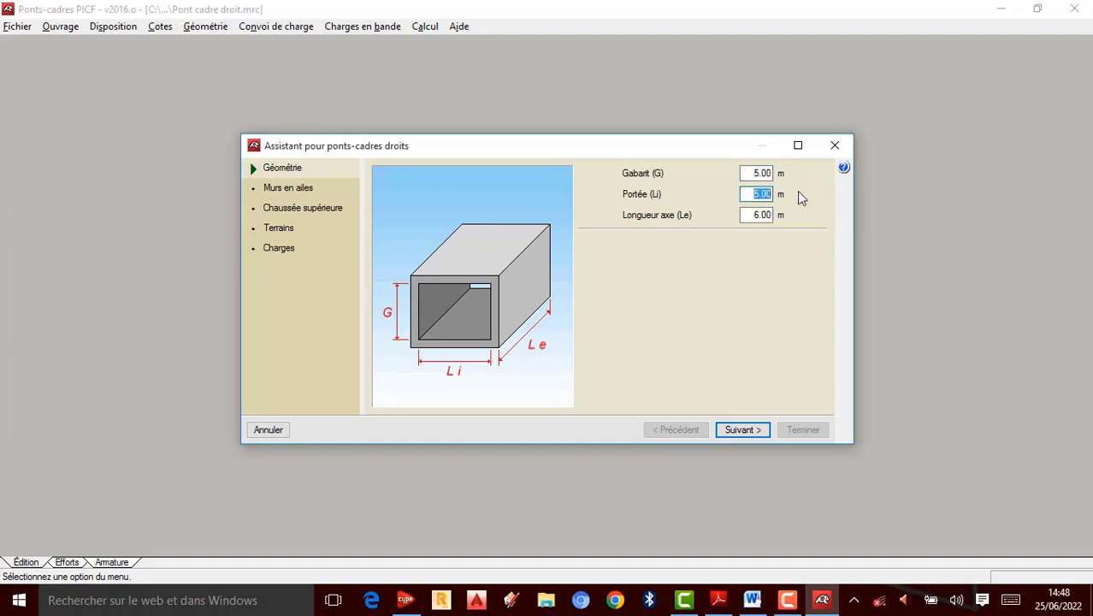
text(8)
click(767, 216)
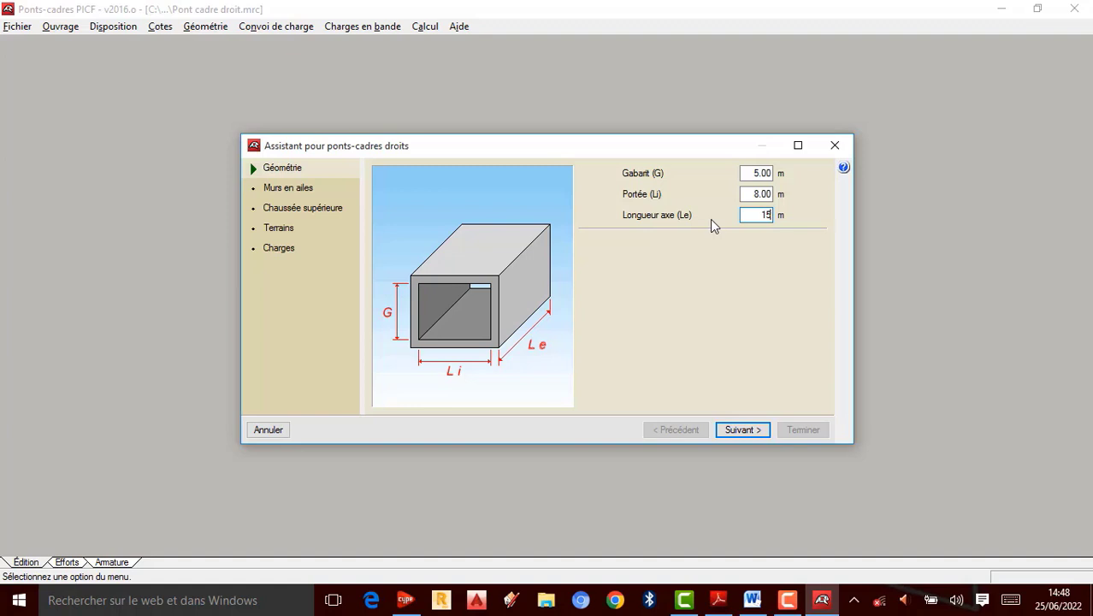
double_click(767, 215)
text(16)
click(736, 429)
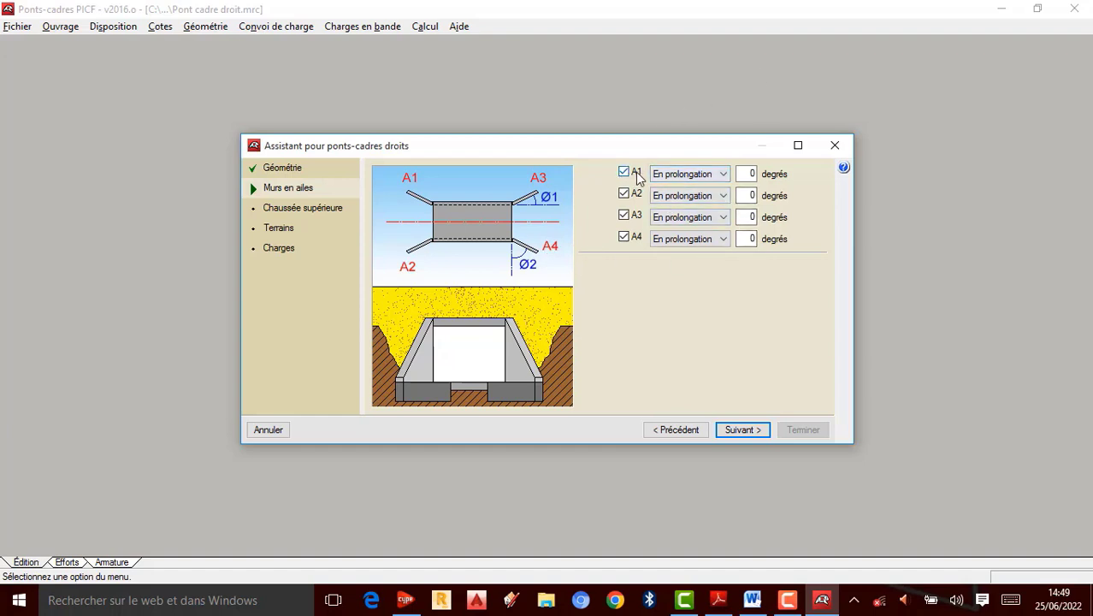
click(723, 176)
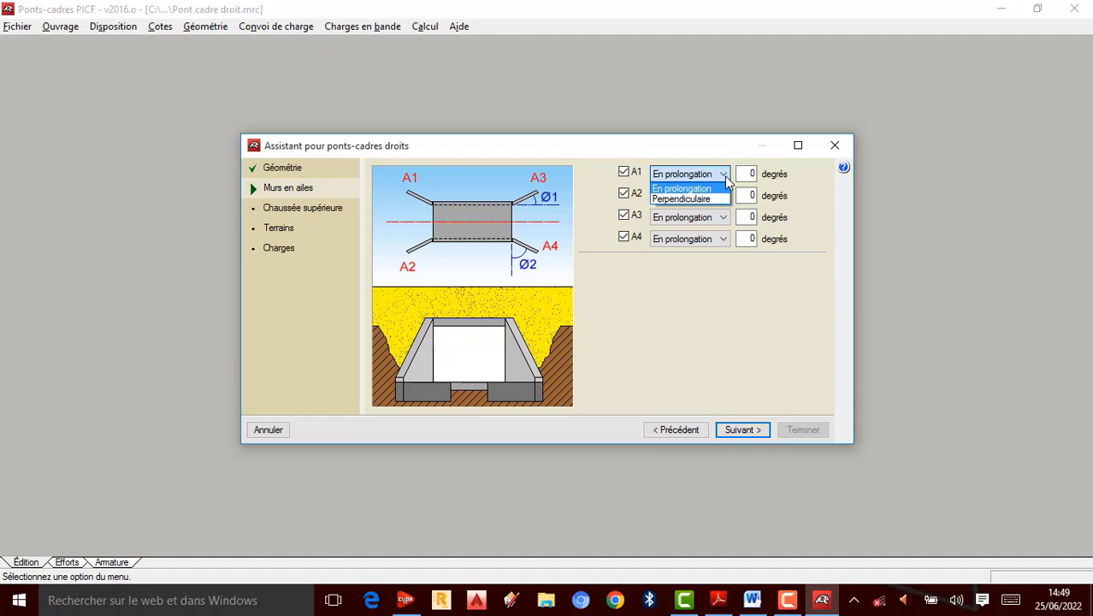
click(688, 196)
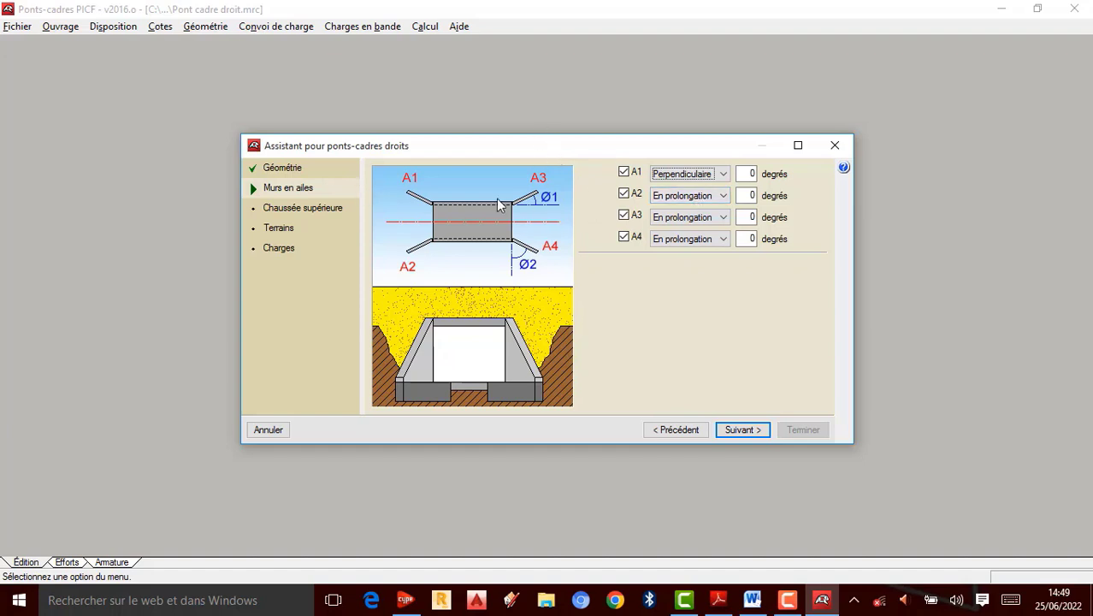
click(710, 174)
click(701, 189)
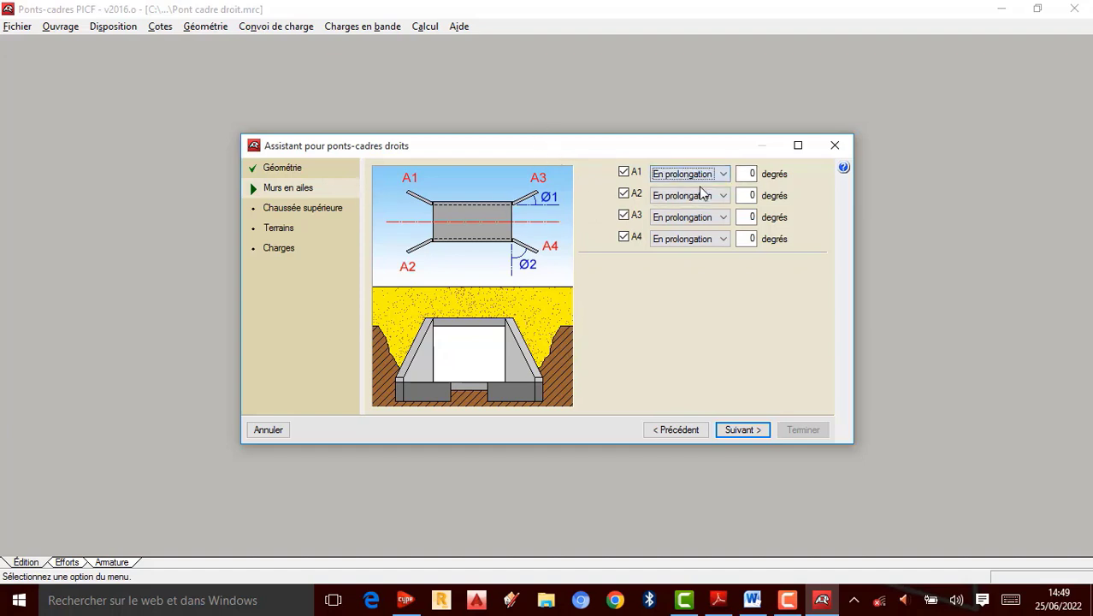
Step: Set all four wing walls A1 to A4 to 45 degrees and continue
double_click(752, 173)
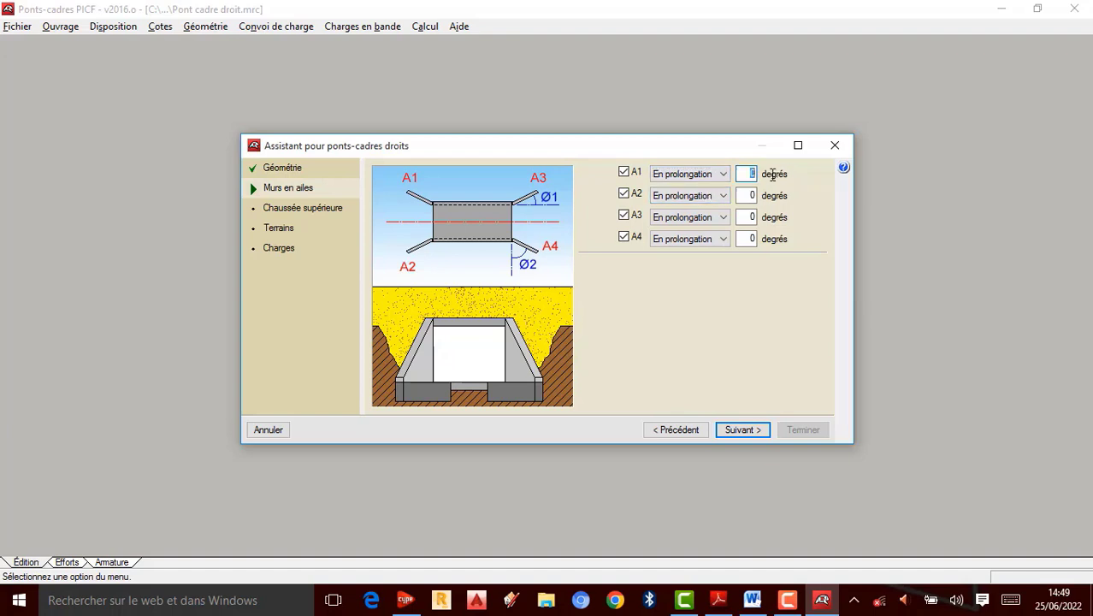
text(45)
double_click(750, 195)
text(45)
double_click(750, 217)
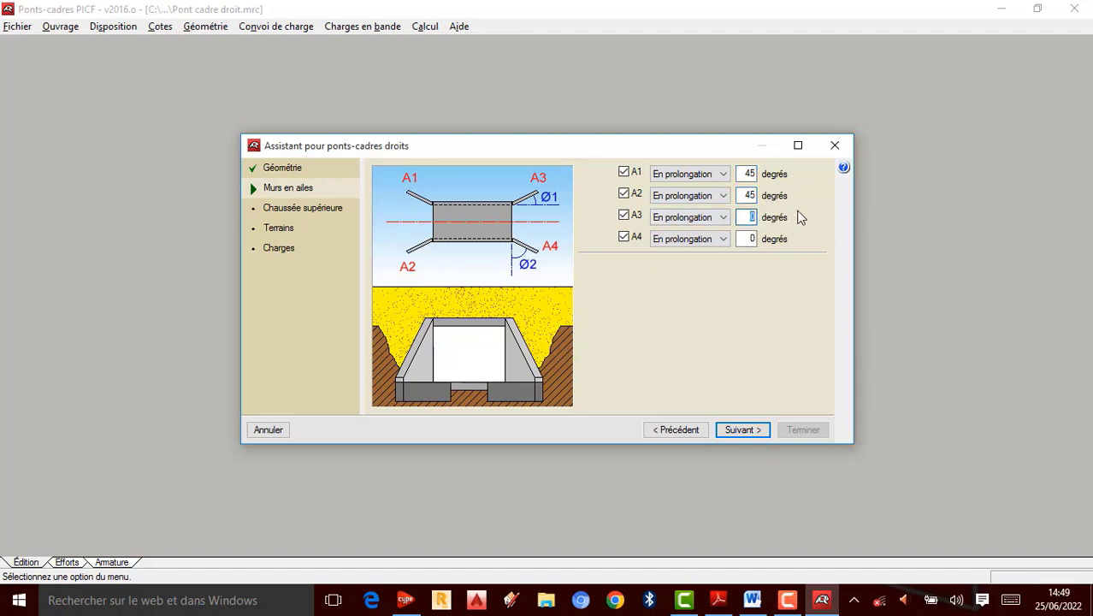
text(45)
double_click(750, 239)
text(45)
click(741, 431)
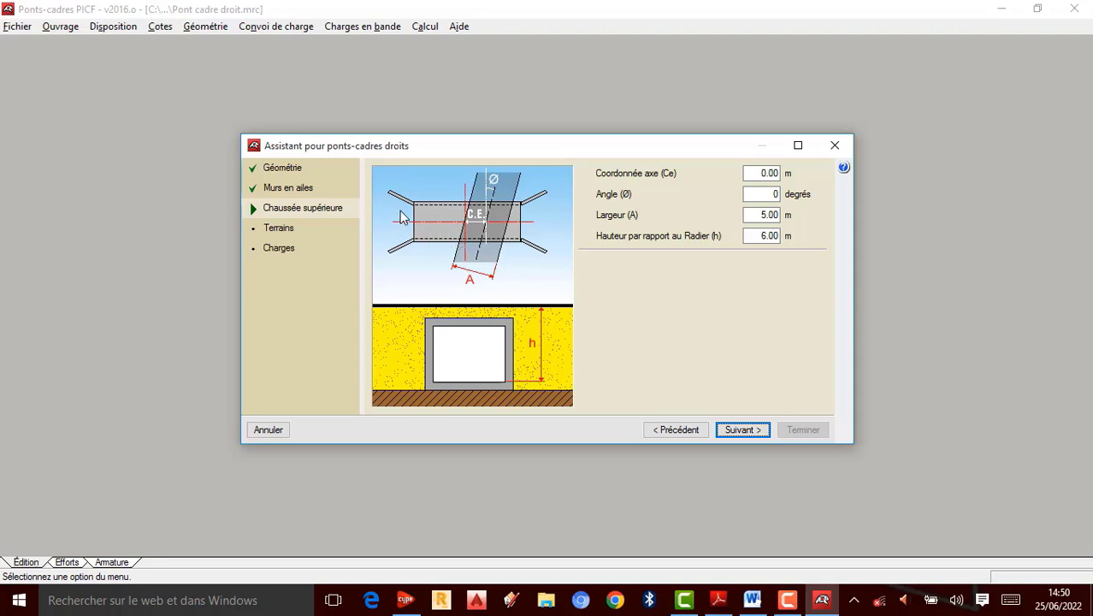
Step: Return to the geometry page and change the axis length to 7 m
click(287, 170)
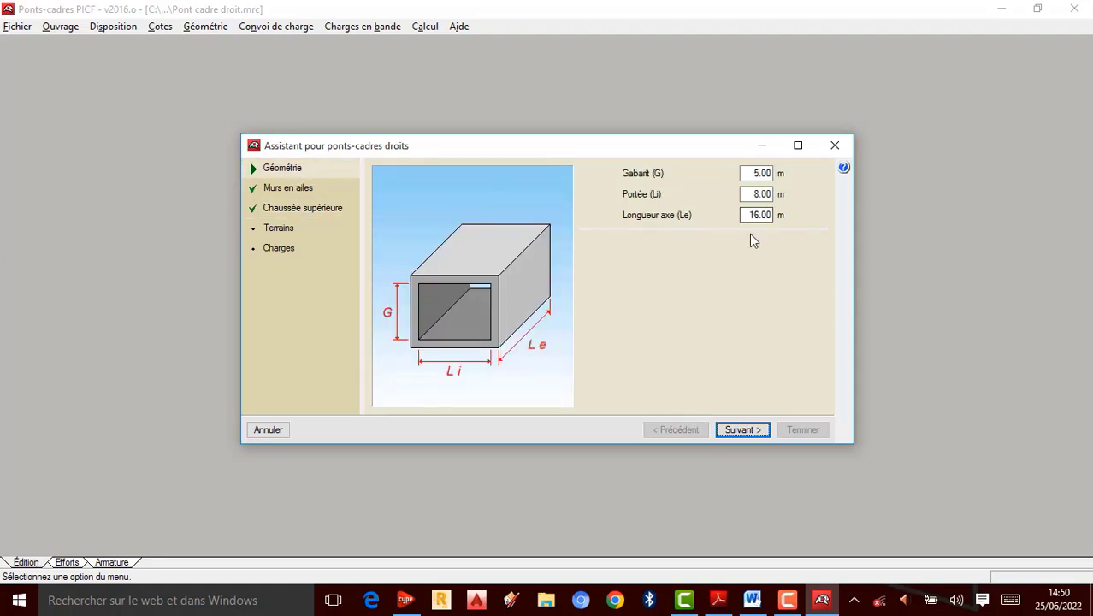
drag(750, 215, 781, 217)
text(7)
click(752, 430)
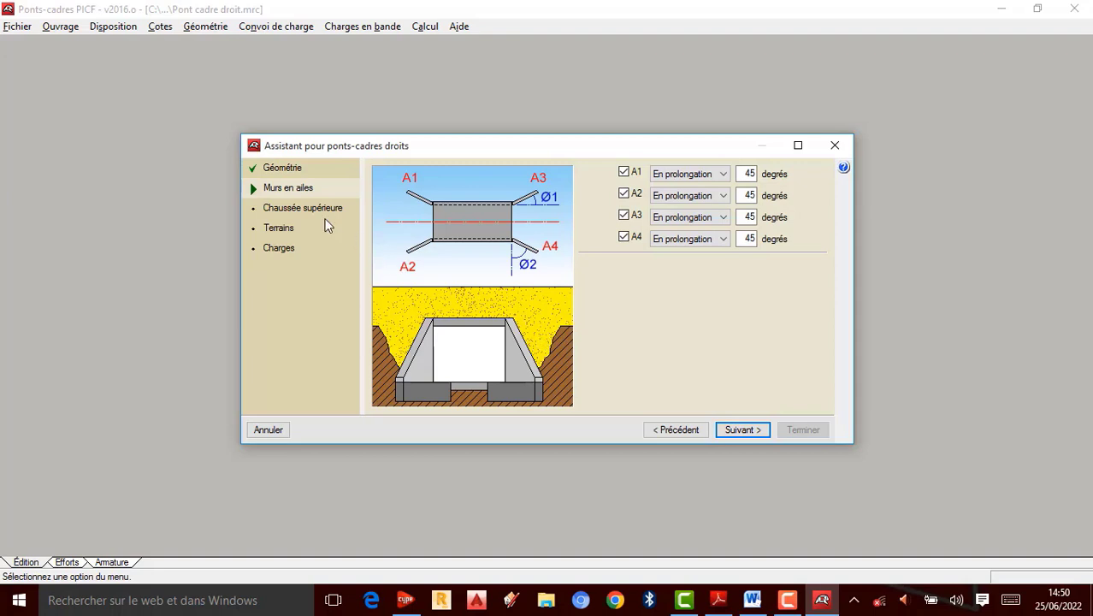
Step: Set the axis length to 16 m on the geometry page and return to the upper roadway page
click(300, 209)
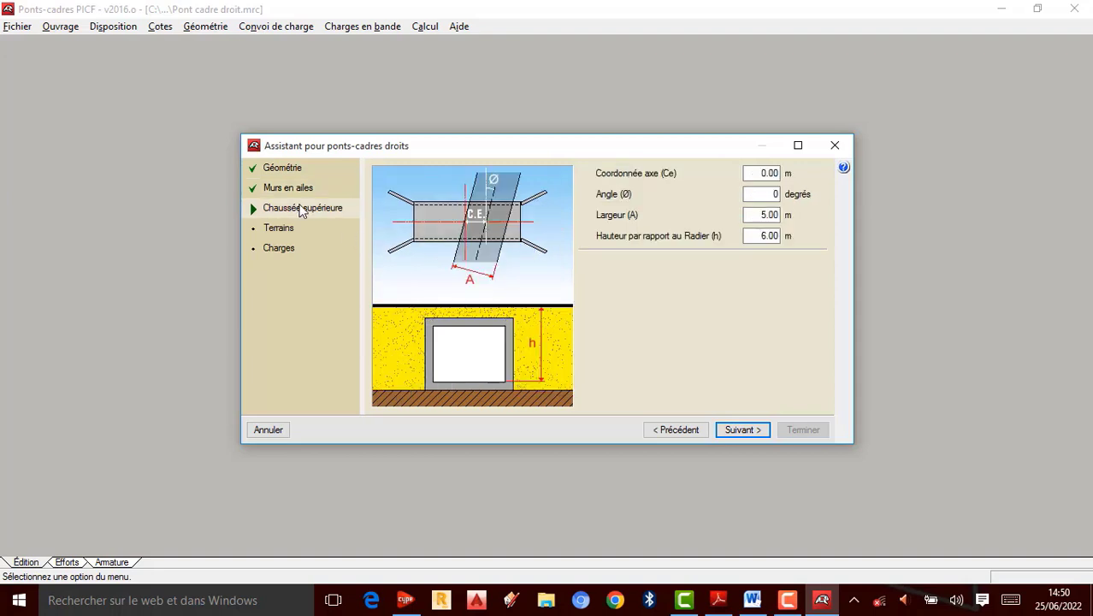
click(286, 171)
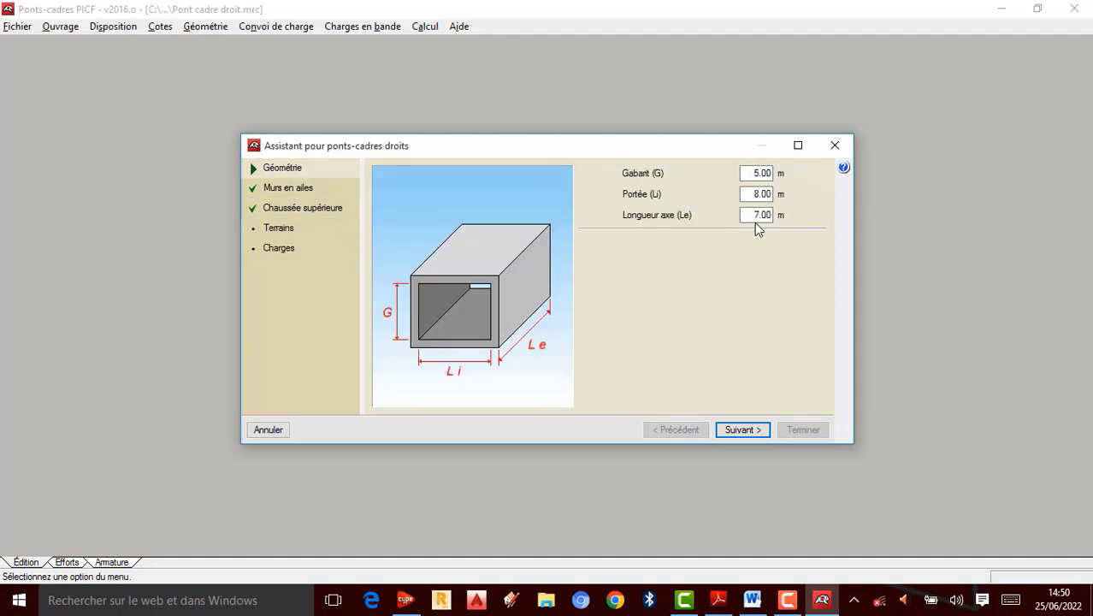
drag(753, 221, 818, 221)
text(16)
click(741, 432)
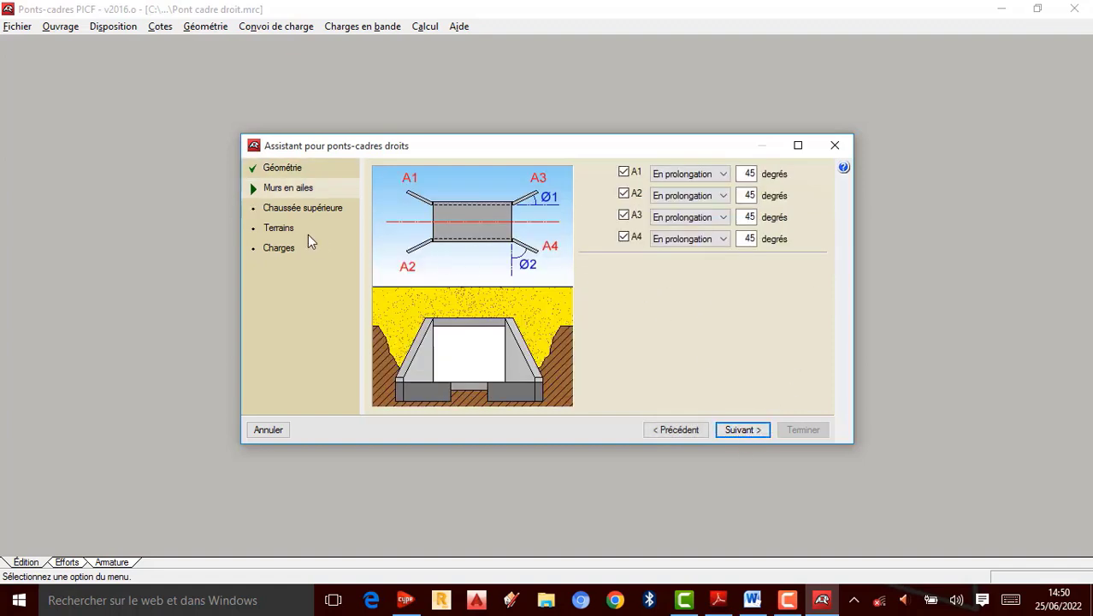
click(300, 210)
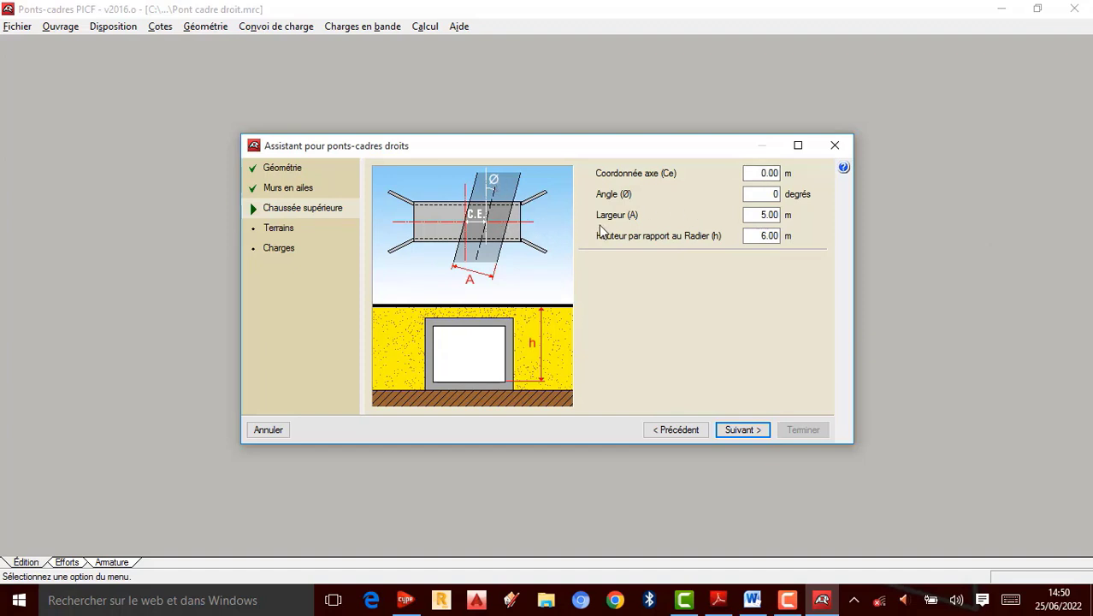
Step: Set the upper roadway's angle to 45 degrees
double_click(776, 195)
text(90)
click(772, 215)
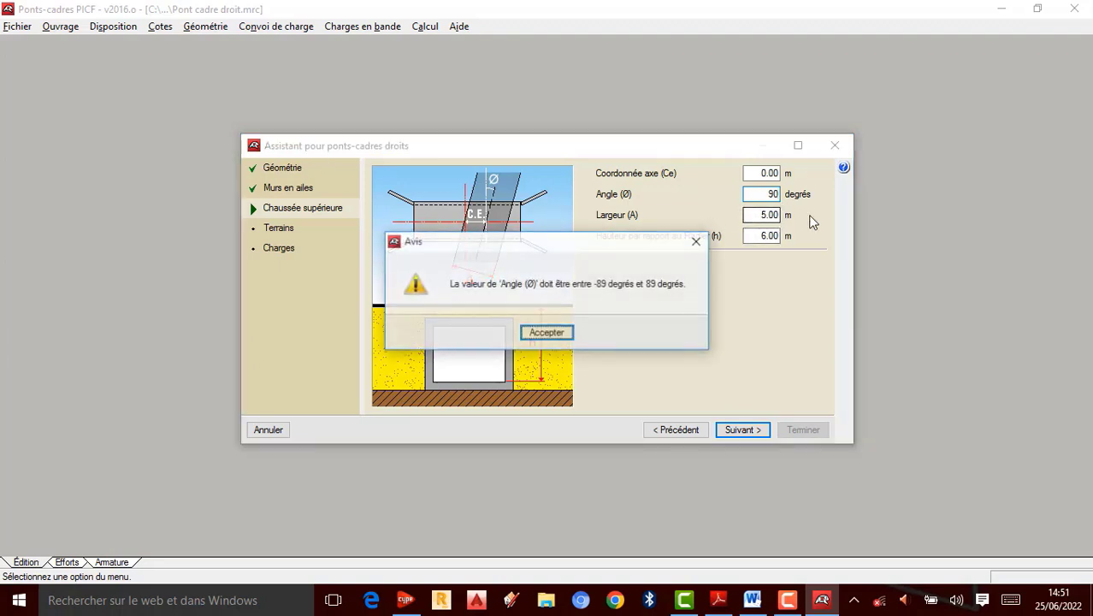
click(697, 242)
text(0)
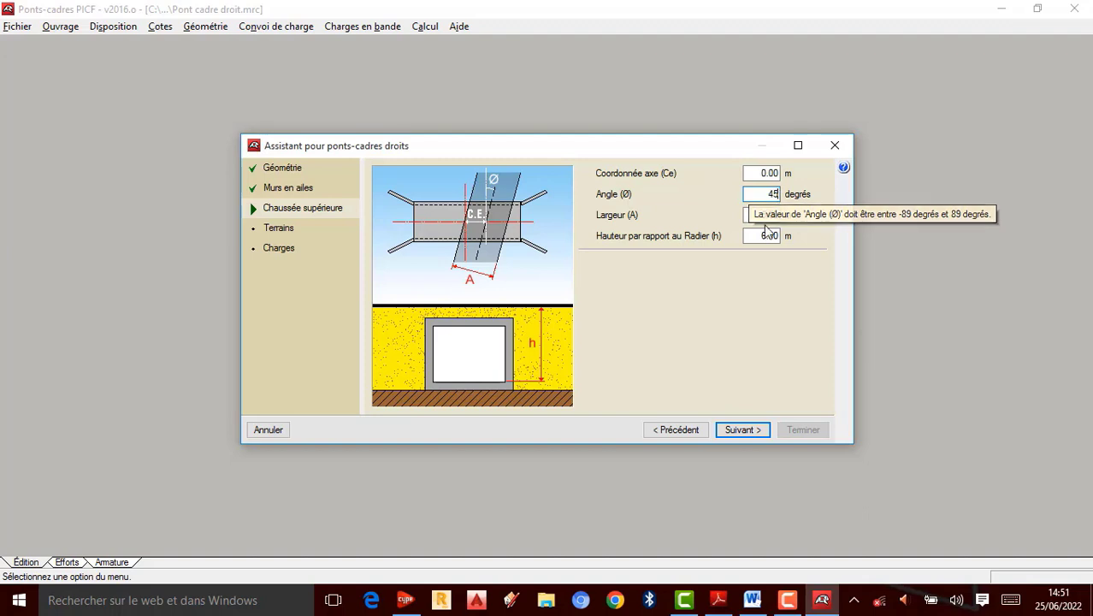
Step: Set the upper roadway width to 7 m and continue to the terrain page
drag(762, 217, 805, 220)
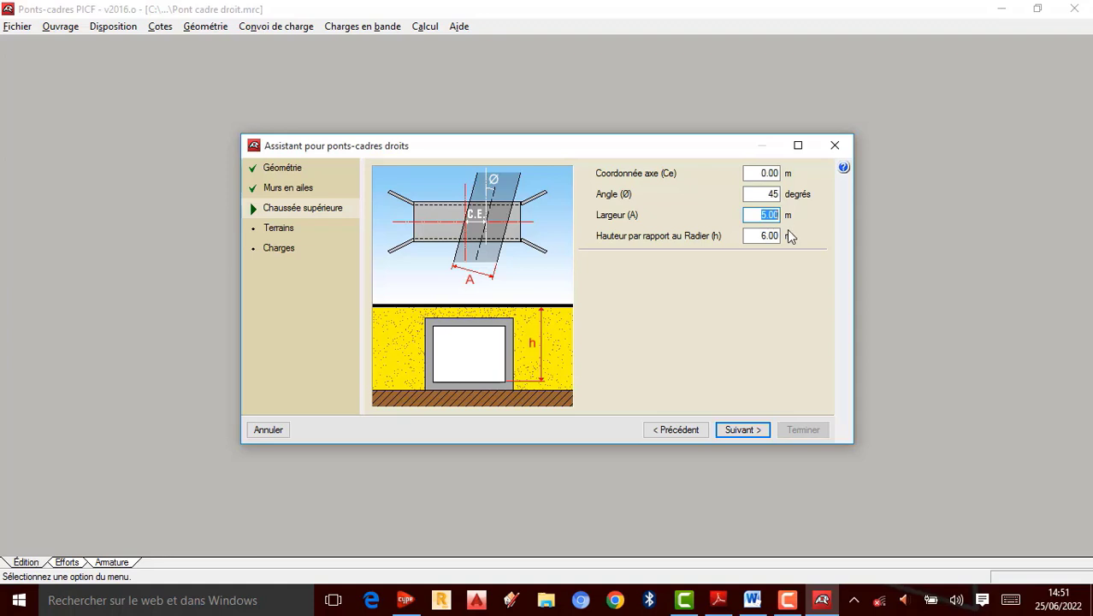
text(7)
click(770, 238)
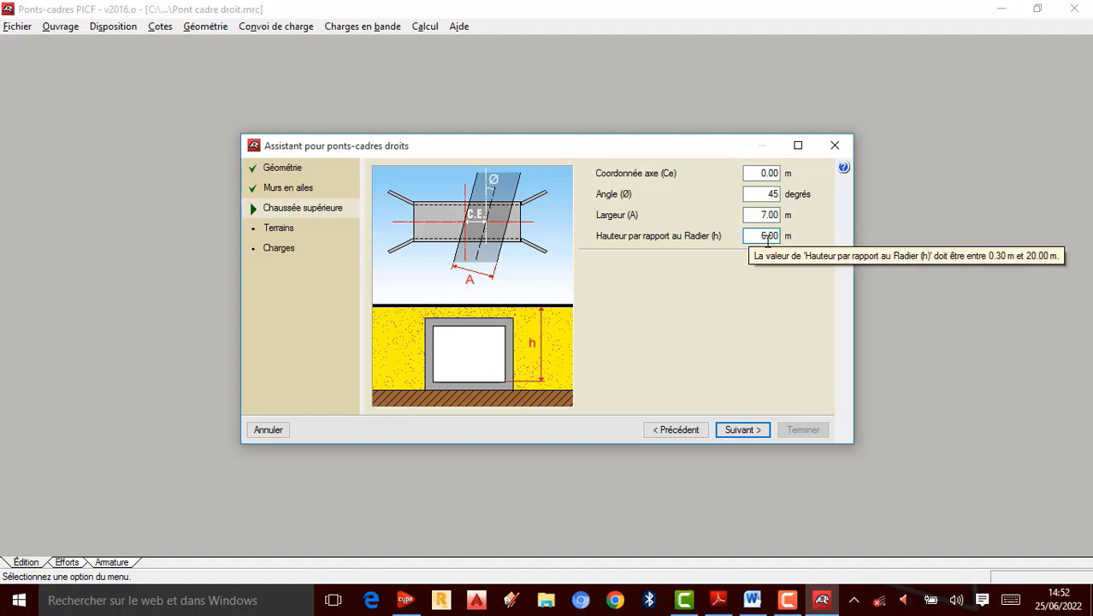
click(740, 431)
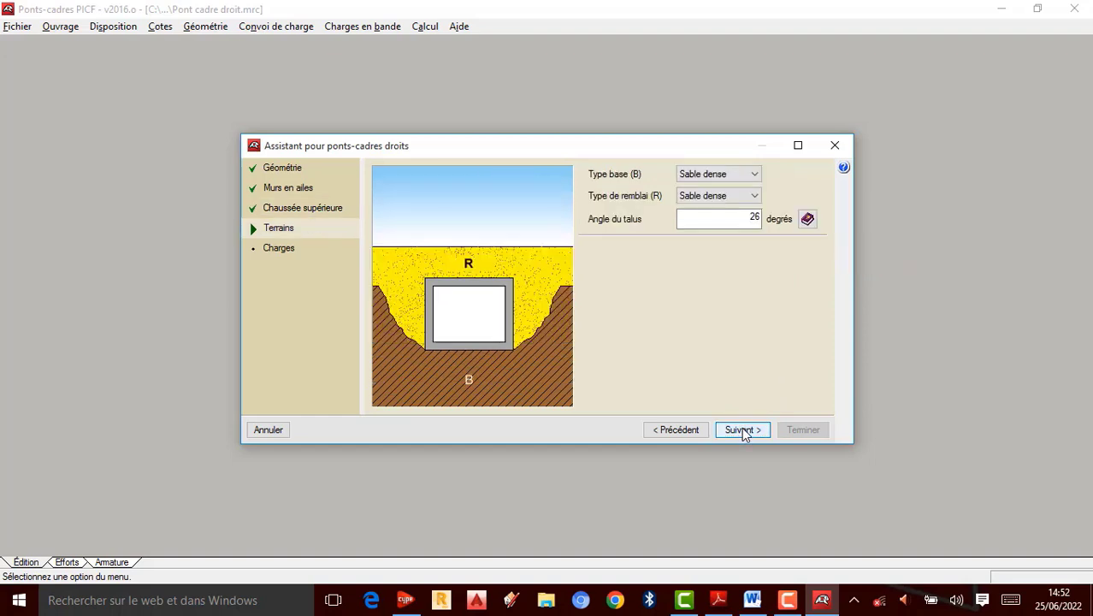
Step: Set the roadway height above the raft to 8 m and continue to the terrain page
click(313, 208)
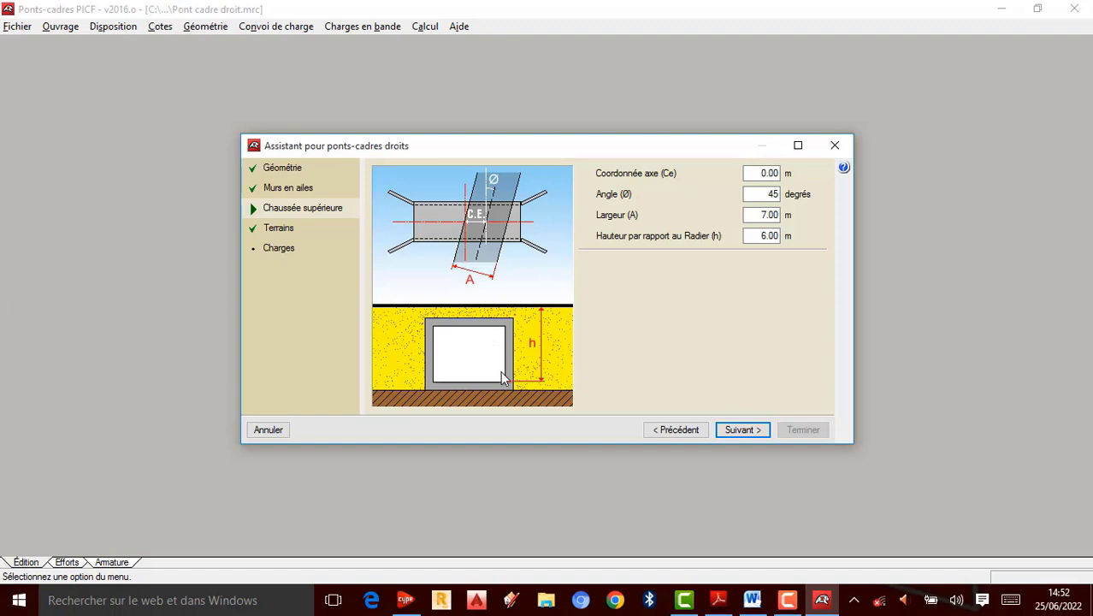
click(299, 174)
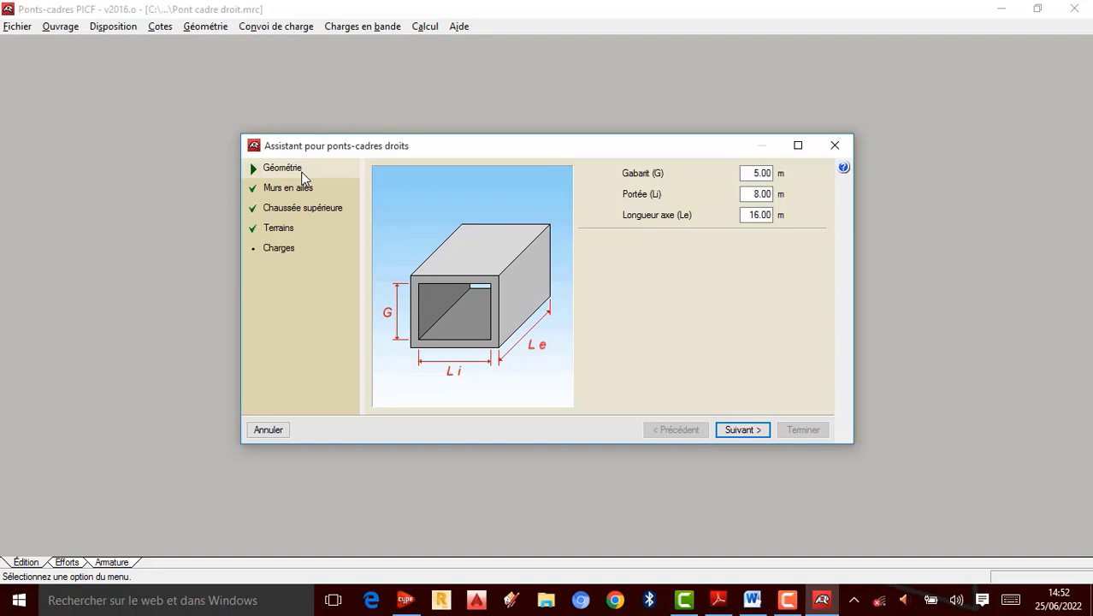
click(291, 214)
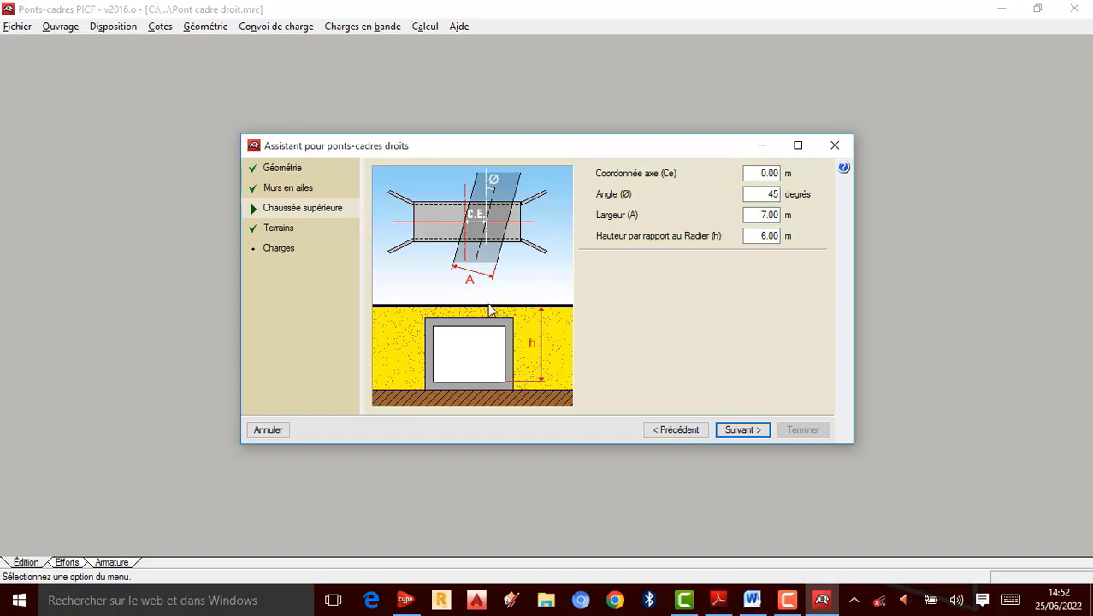
click(767, 241)
key(BackSpace)
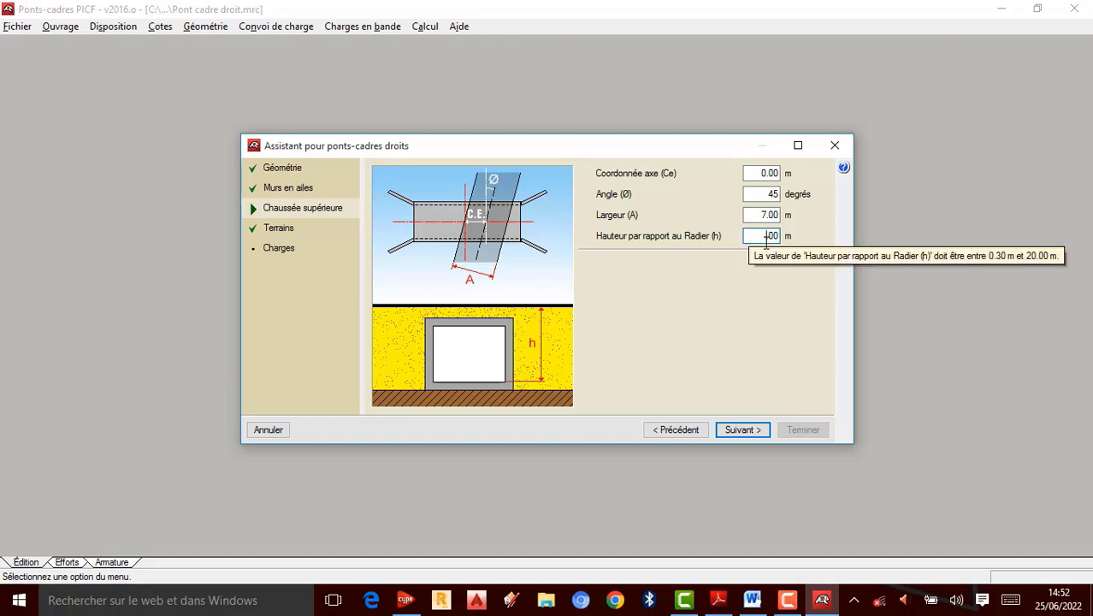
text(5)
click(742, 430)
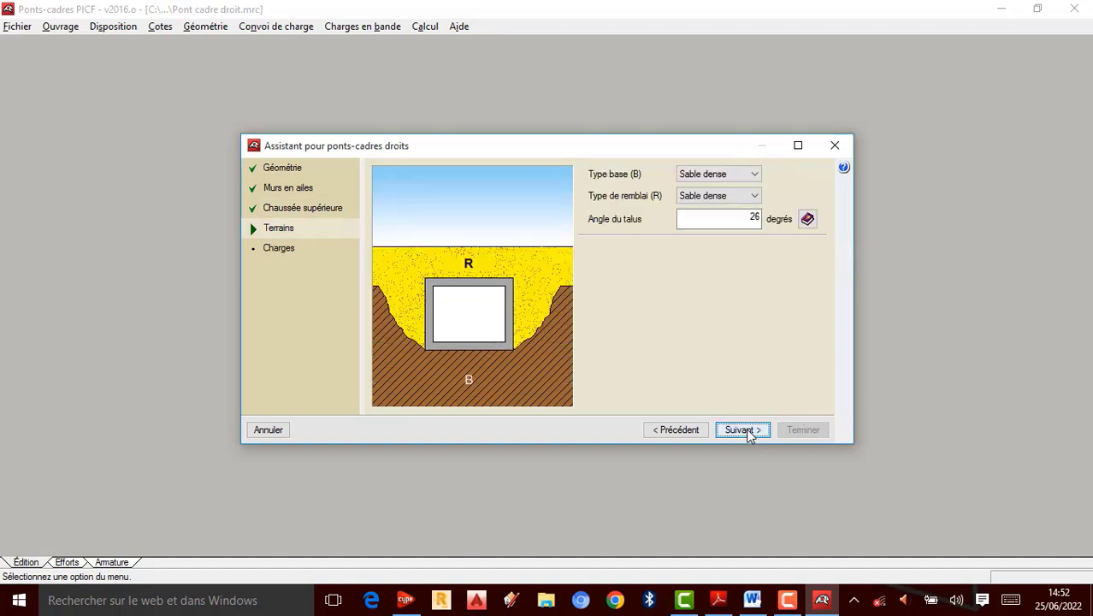
Step: Set the base soil type to Sable semidense
click(304, 214)
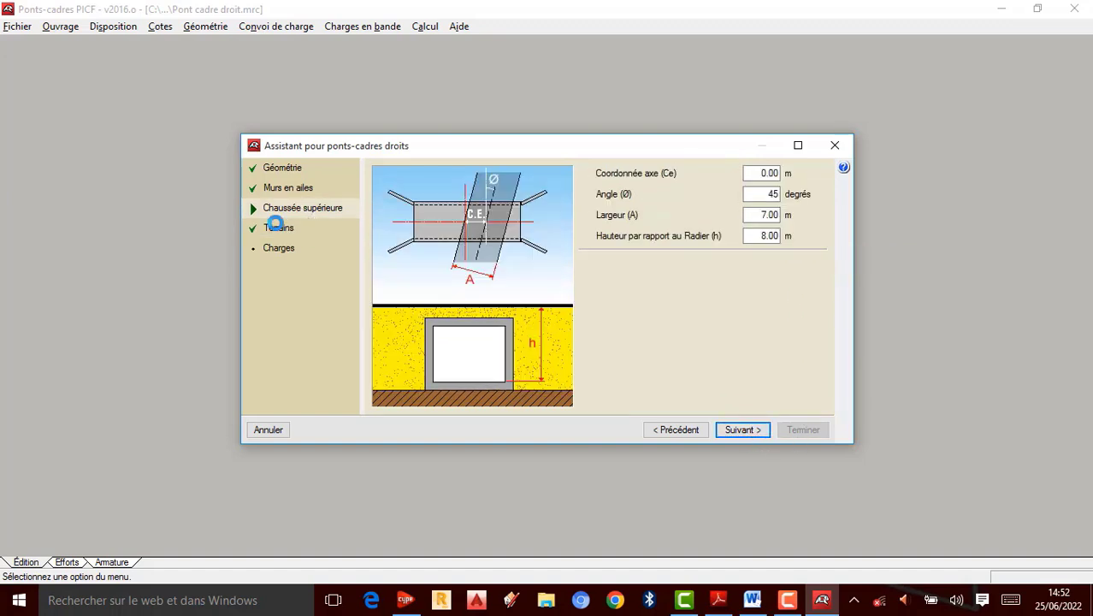
click(291, 228)
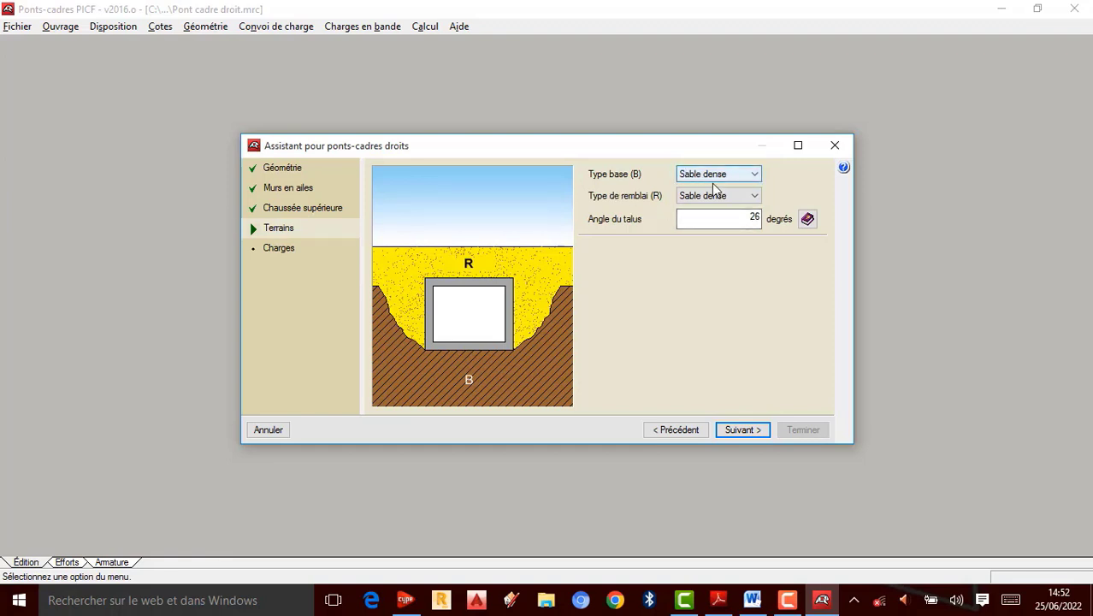
click(755, 174)
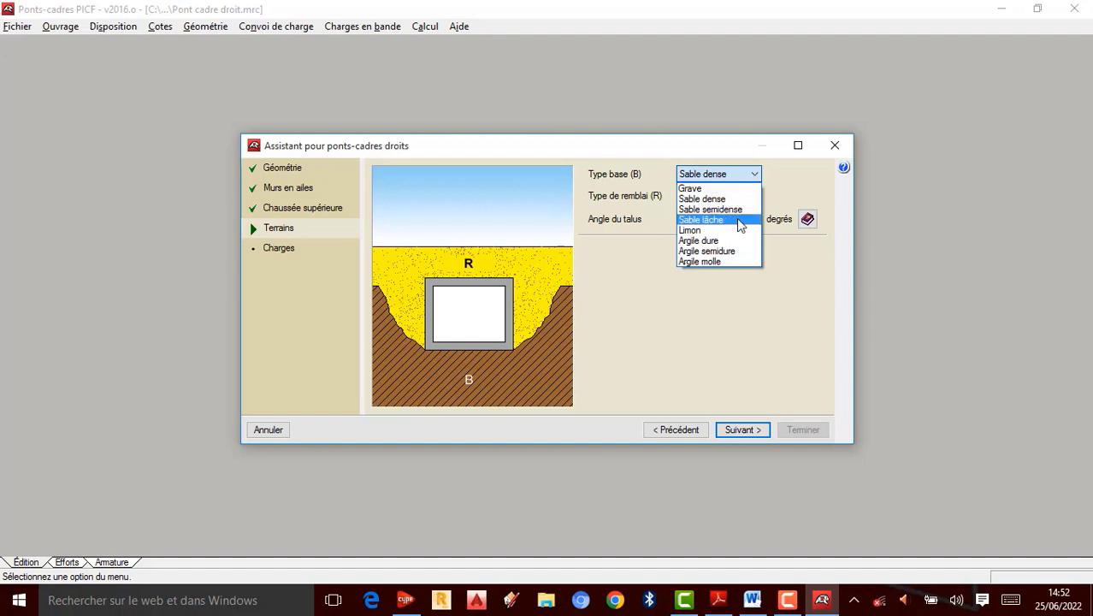
click(739, 209)
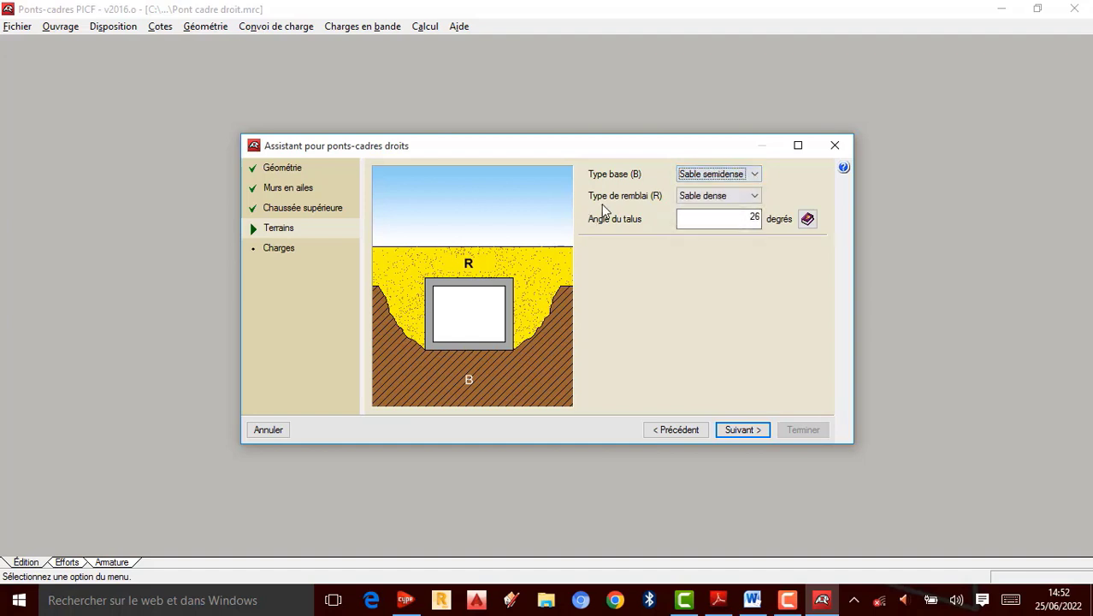
Step: Set the fill soil type to Argile dure
click(714, 196)
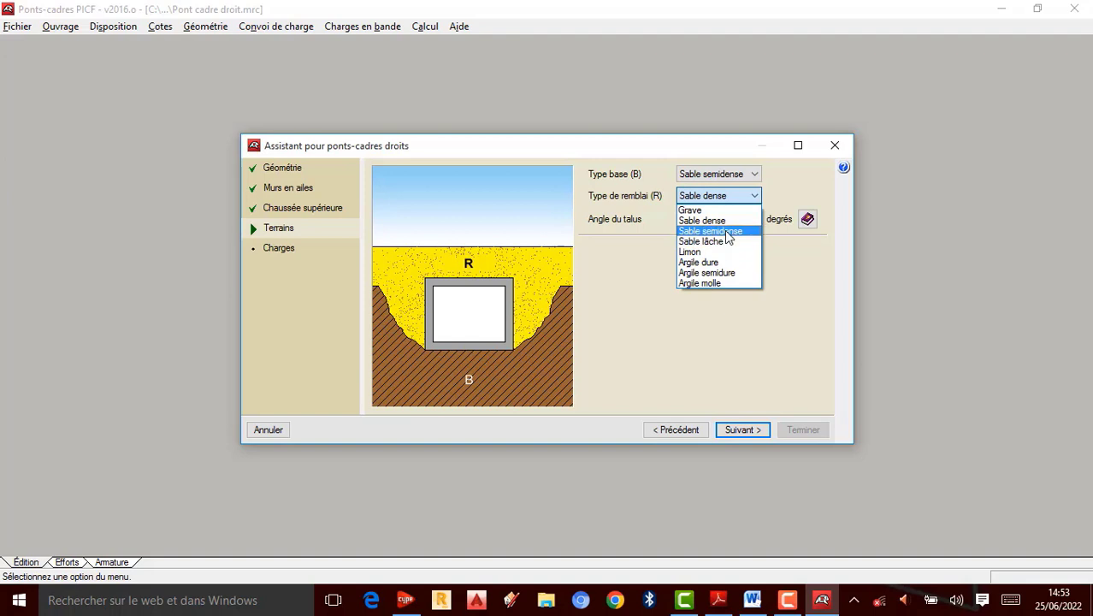
click(718, 231)
click(755, 197)
click(719, 261)
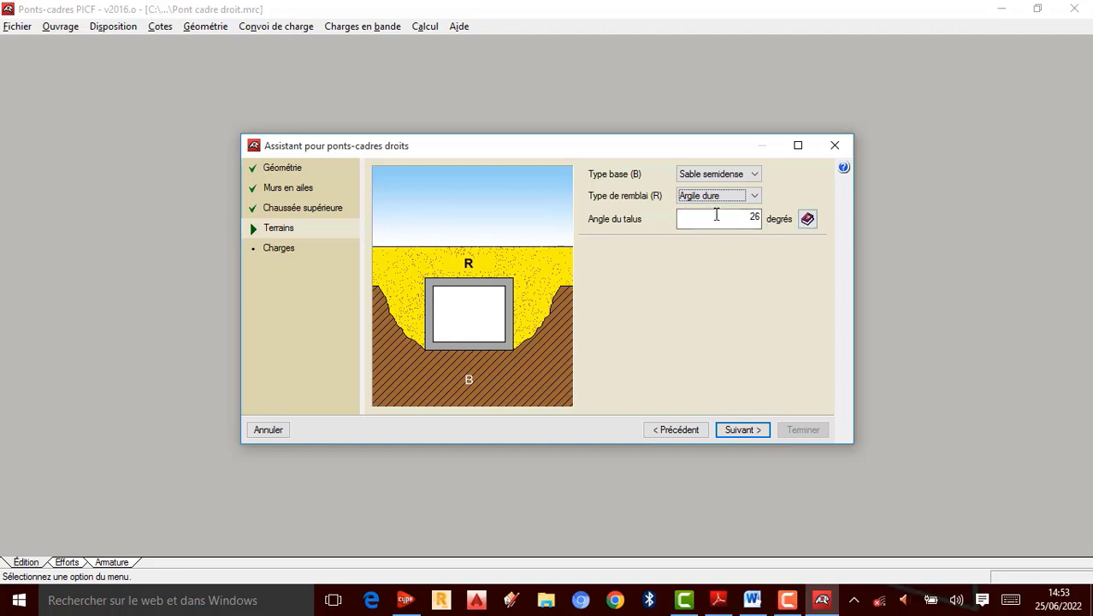
Step: View the slope angle information and continue to the loads page
click(807, 219)
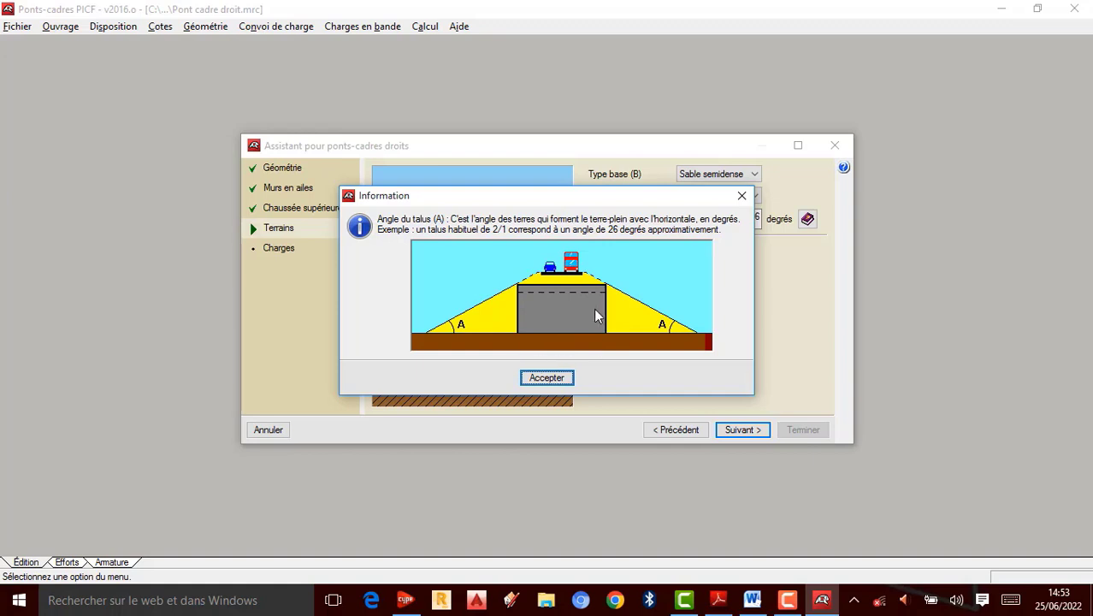
click(552, 378)
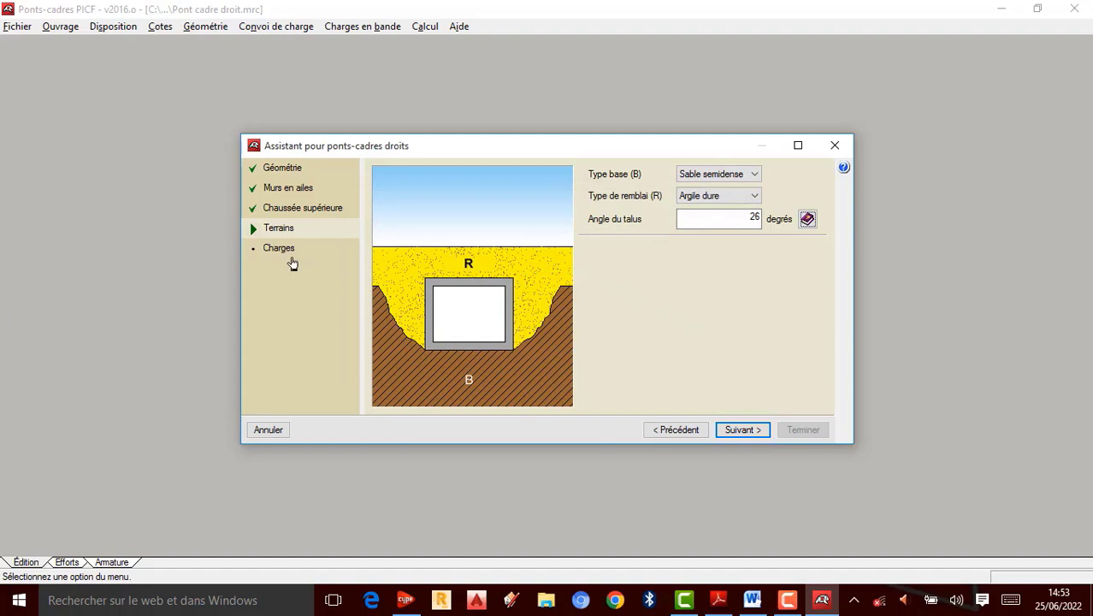
click(744, 430)
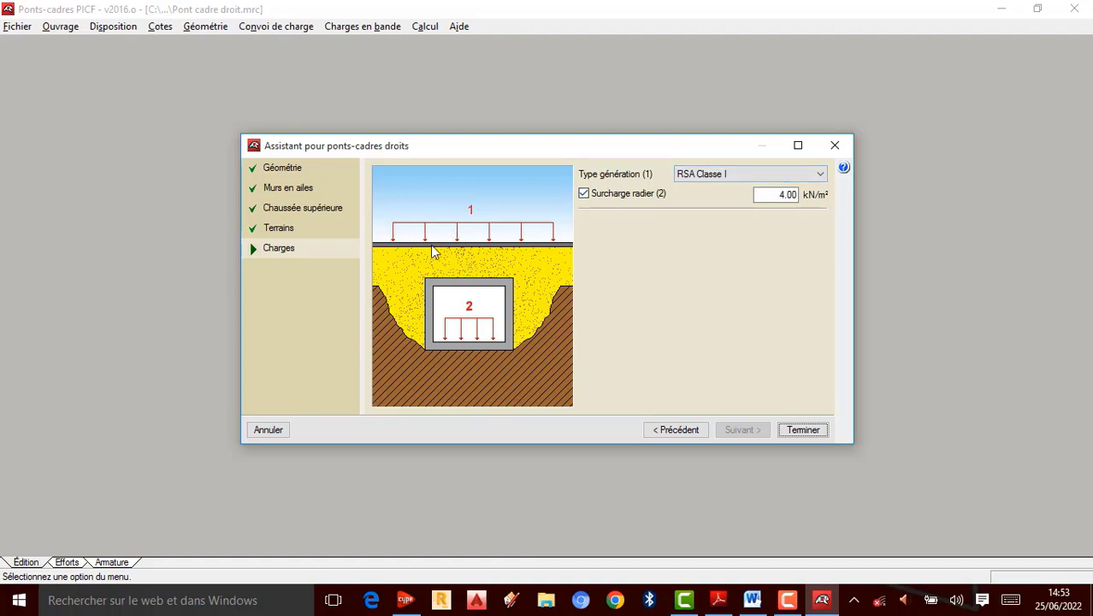
Step: Set the load generation type to RSA Classe II and the raft surcharge to 10 kN/m²
click(819, 174)
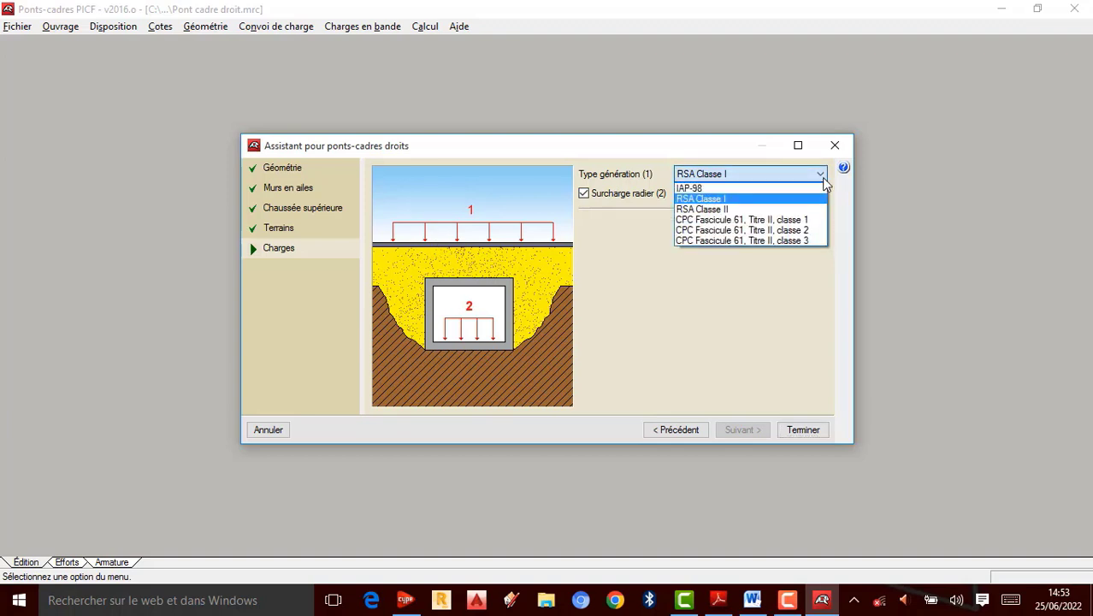
click(718, 210)
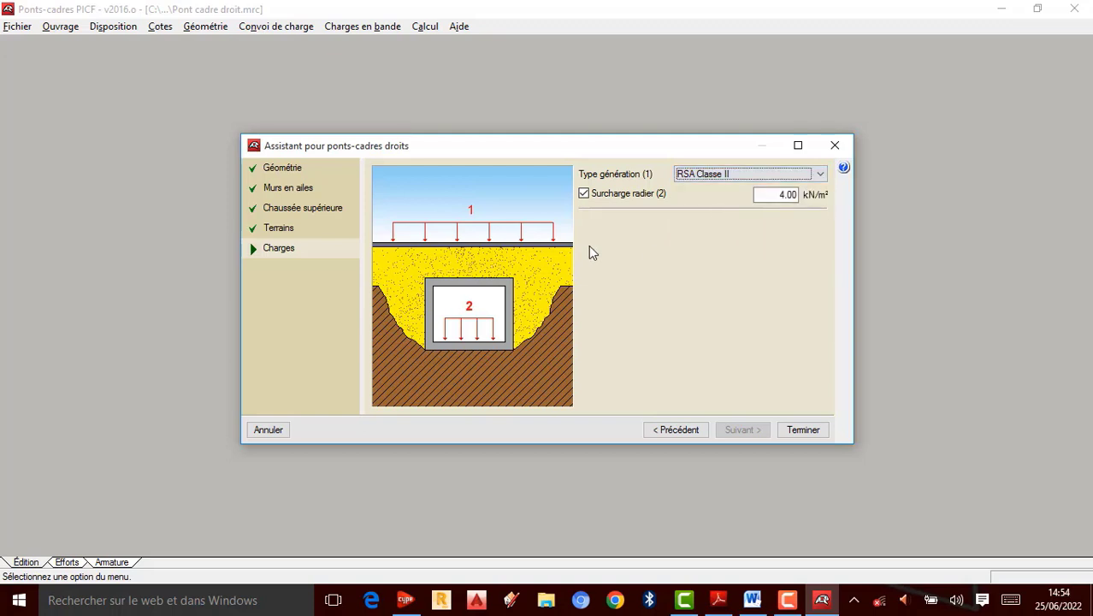
click(788, 195)
click(788, 195)
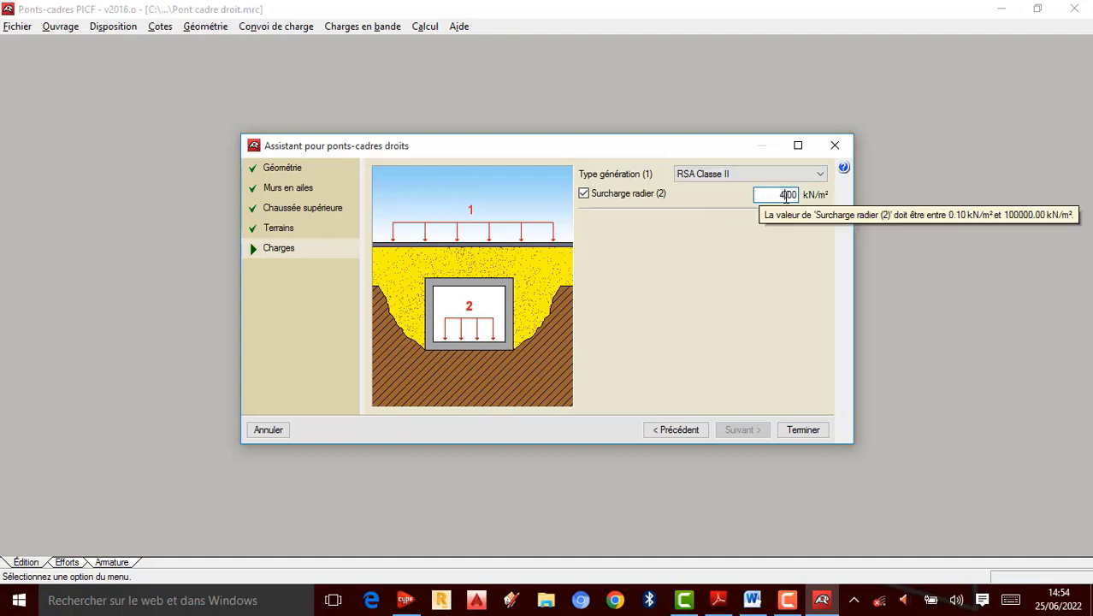
key(BackSpace)
text(10)
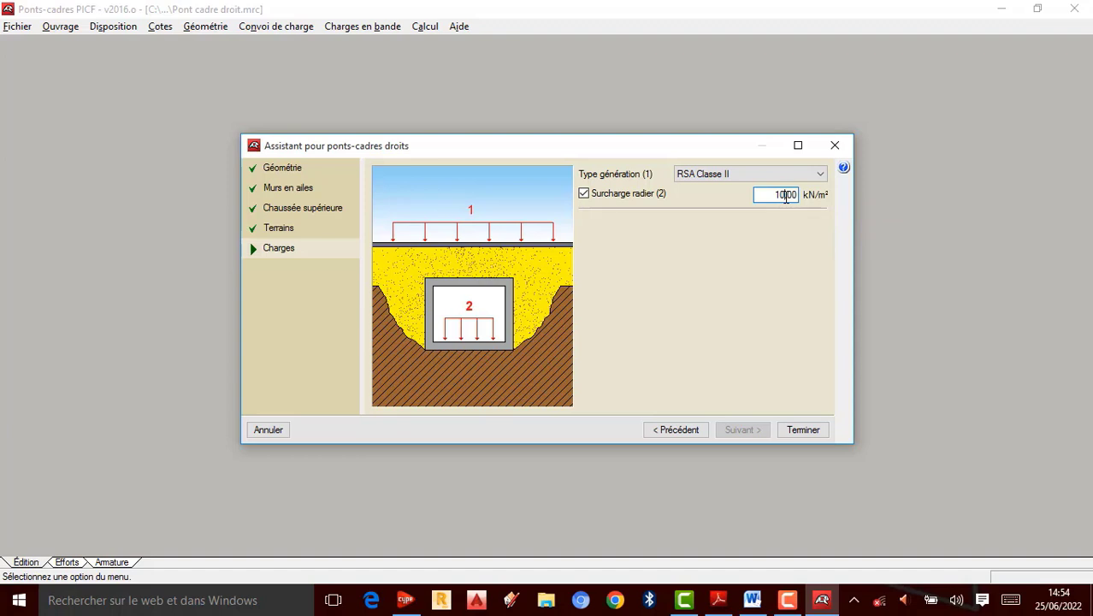
Step: Try to finish the wizard
click(813, 435)
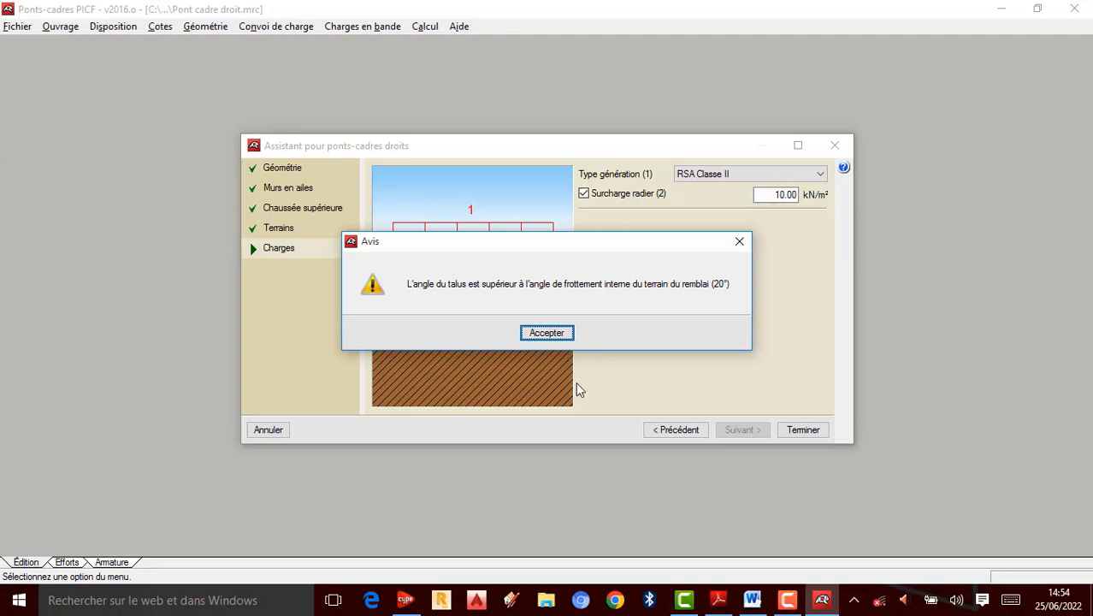
click(565, 335)
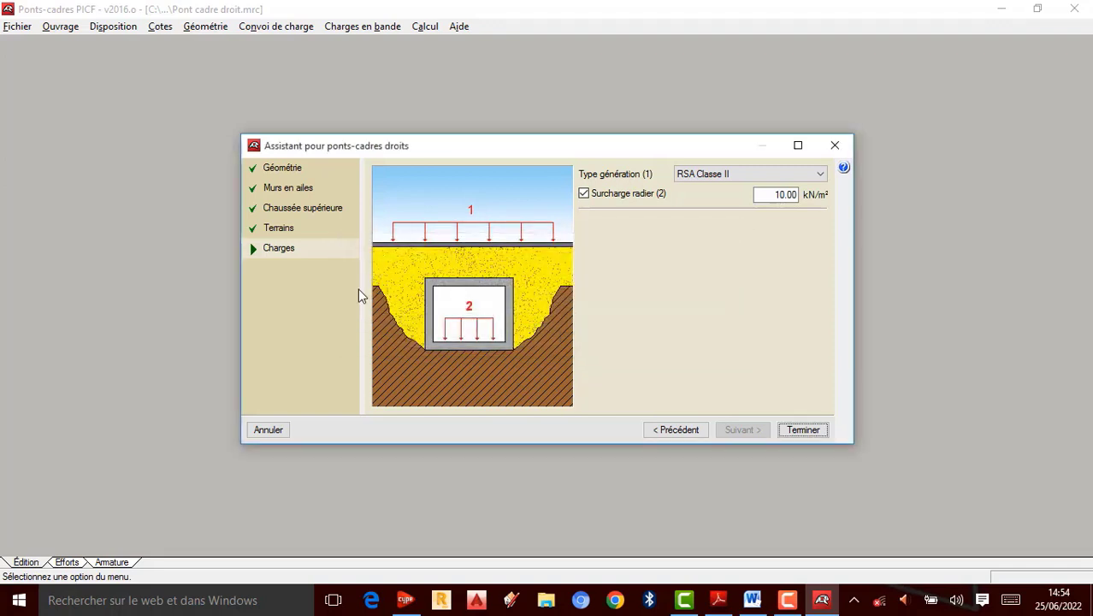
click(282, 247)
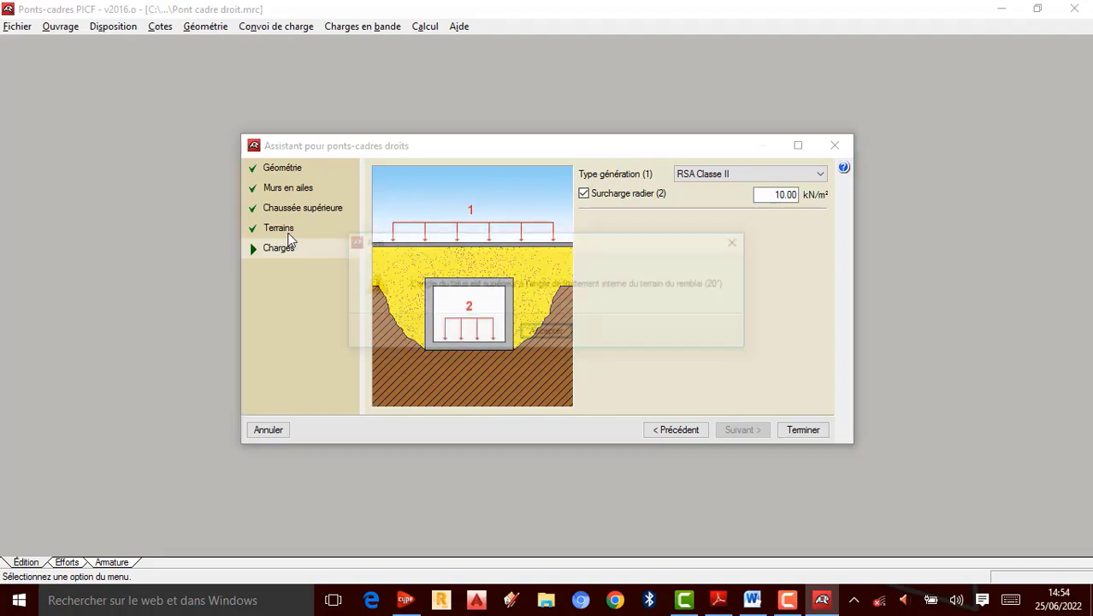
click(745, 243)
Step: Set the slope angle to 10 degrees on the terrain page and continue to the loads page
click(673, 430)
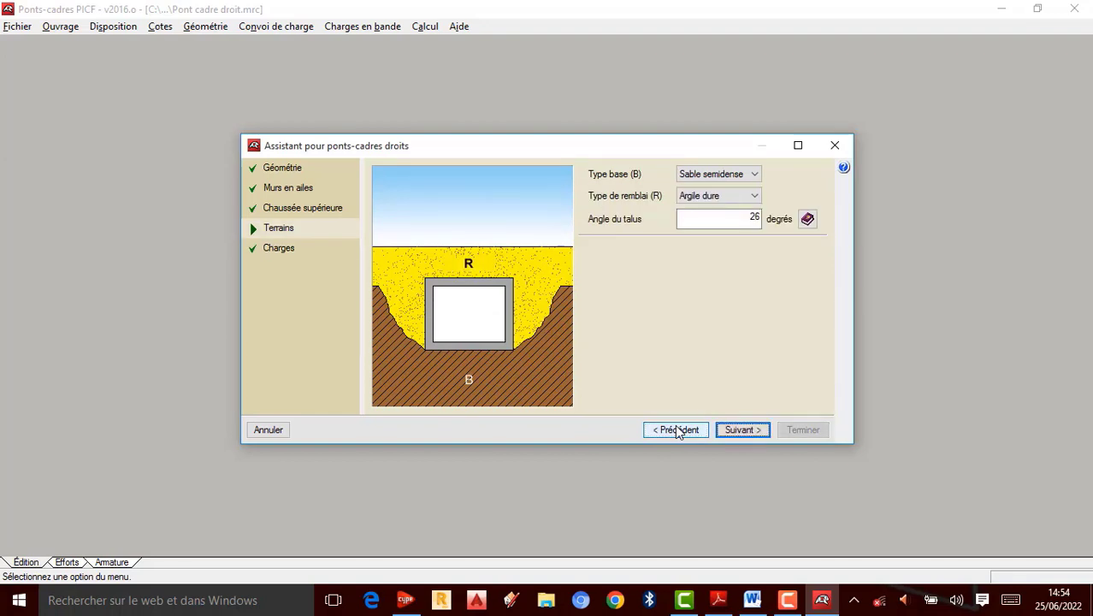
click(808, 219)
key(Return)
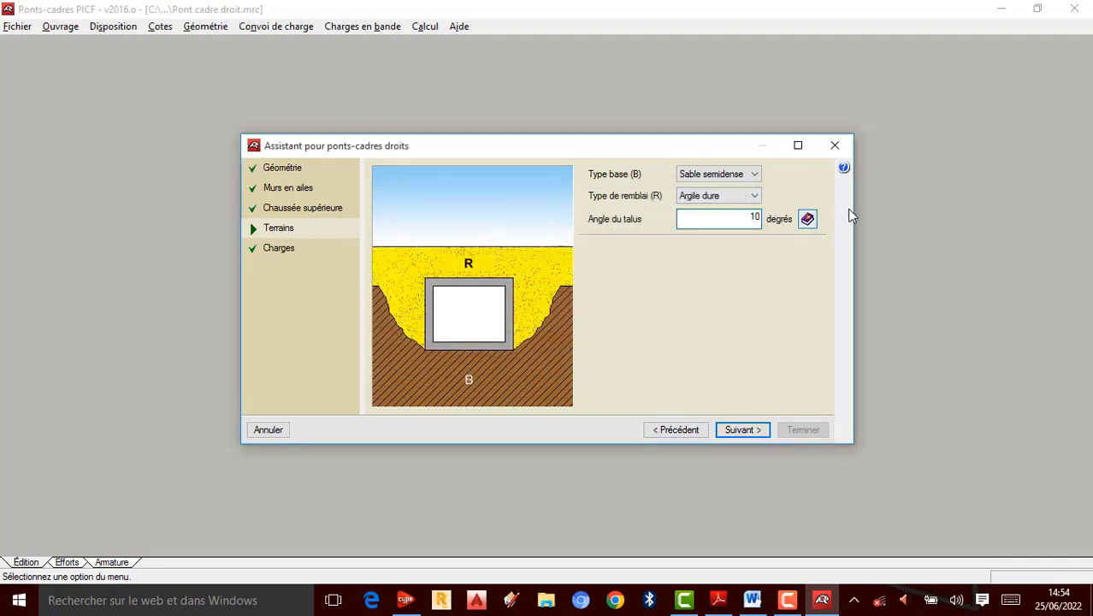
click(754, 432)
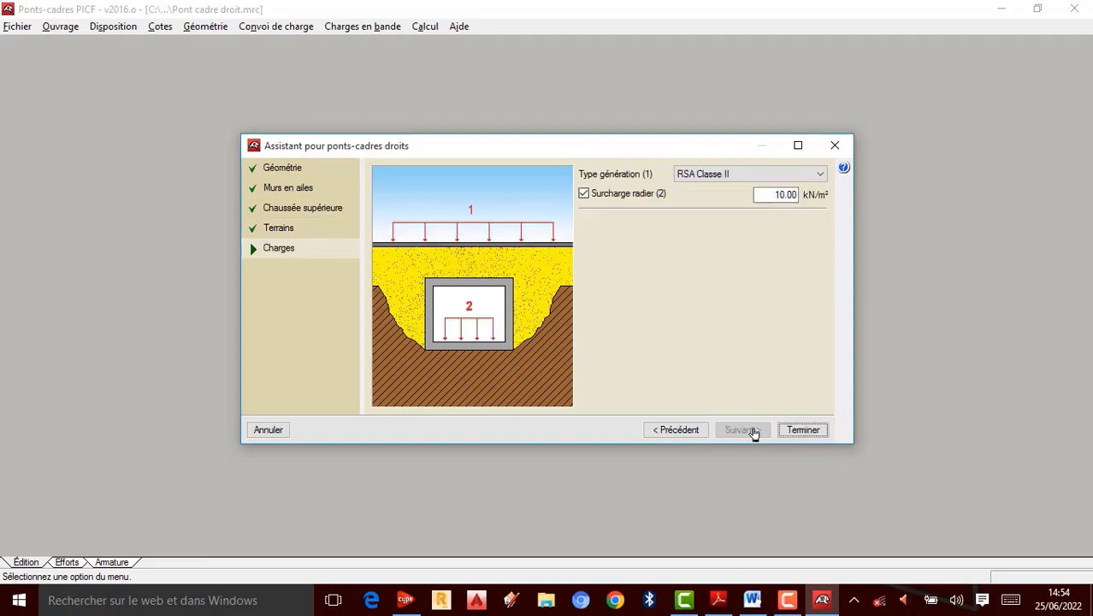
Step: Finish the wizard, scroll through the summary of the entered data, and accept it
click(804, 432)
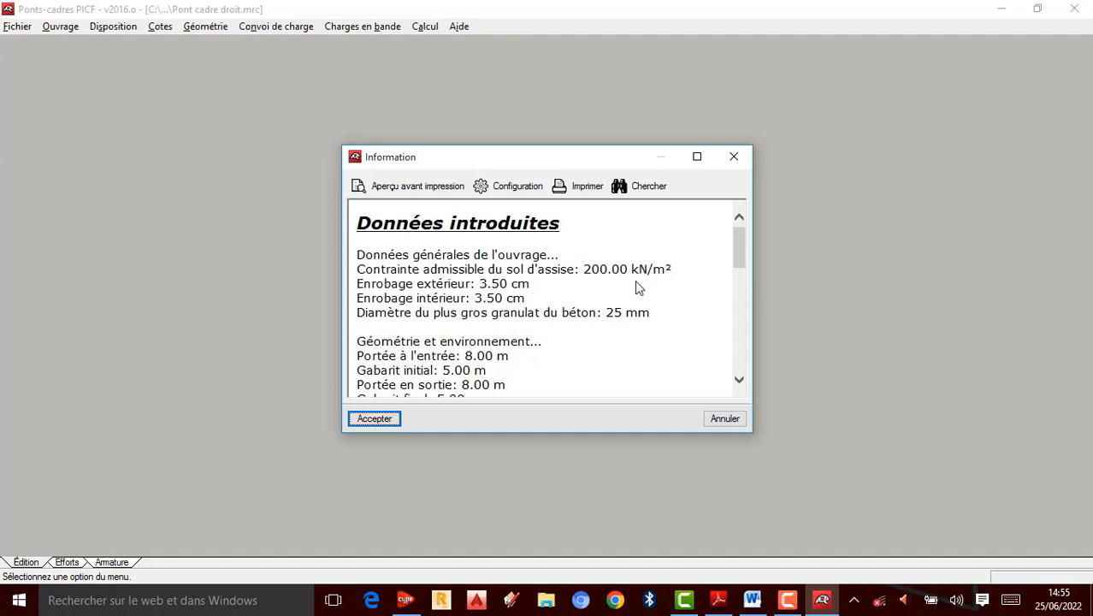
scroll(517, 301, down, 1)
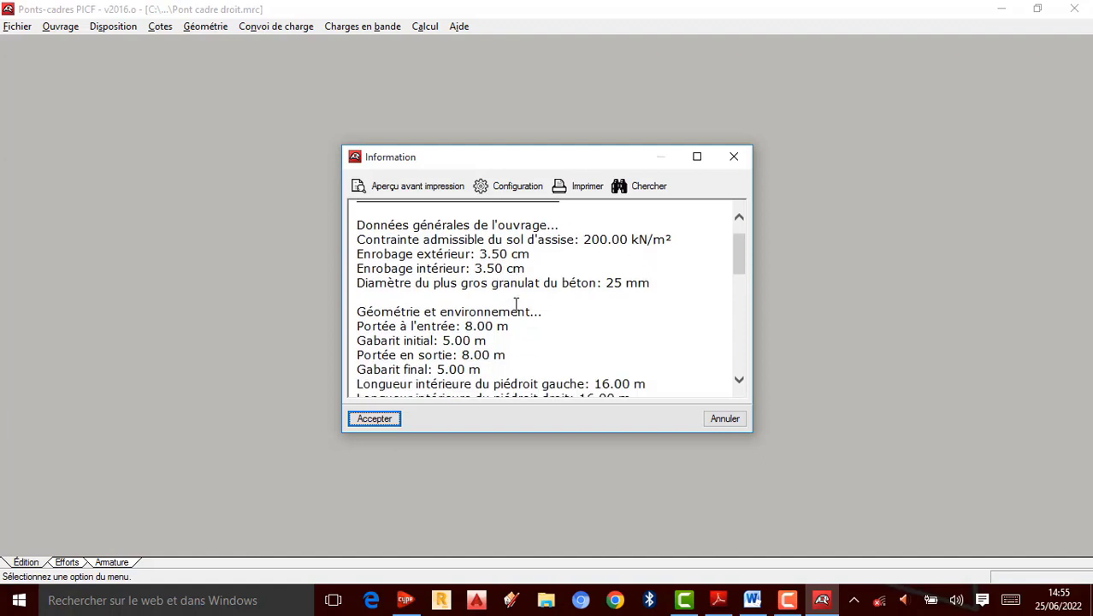
scroll(485, 310, down, 1)
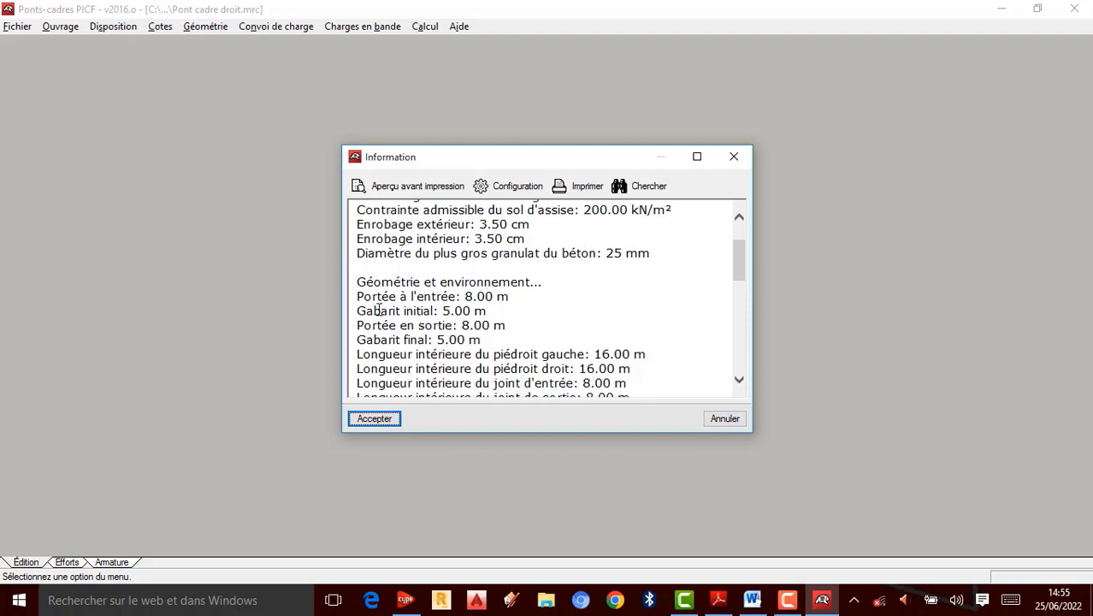
scroll(377, 313, down, 1)
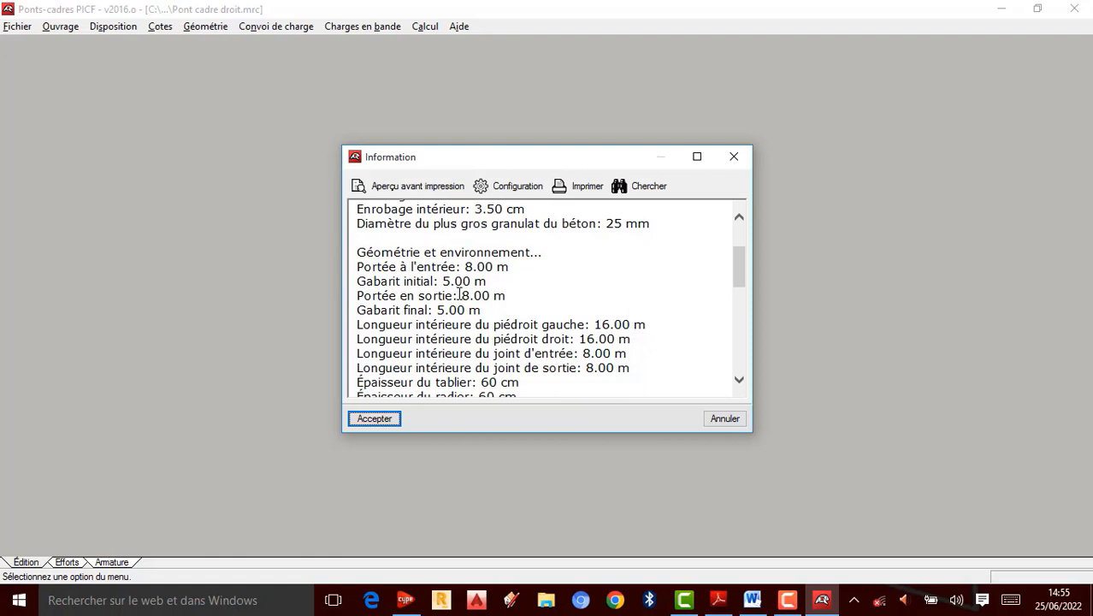
scroll(457, 292, down, 1)
scroll(484, 324, down, 1)
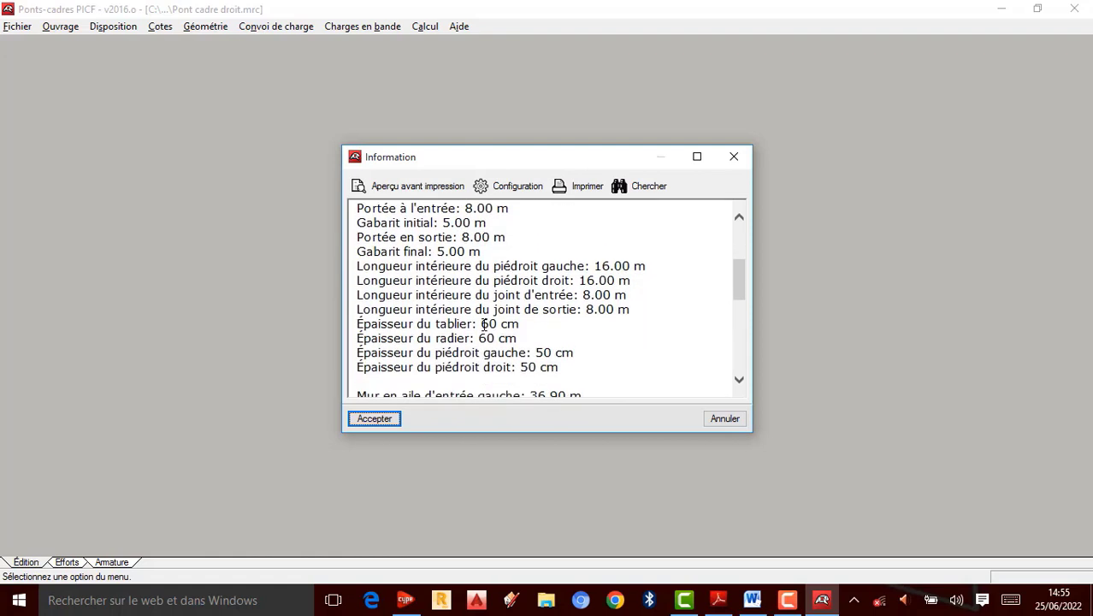
scroll(506, 318, down, 4)
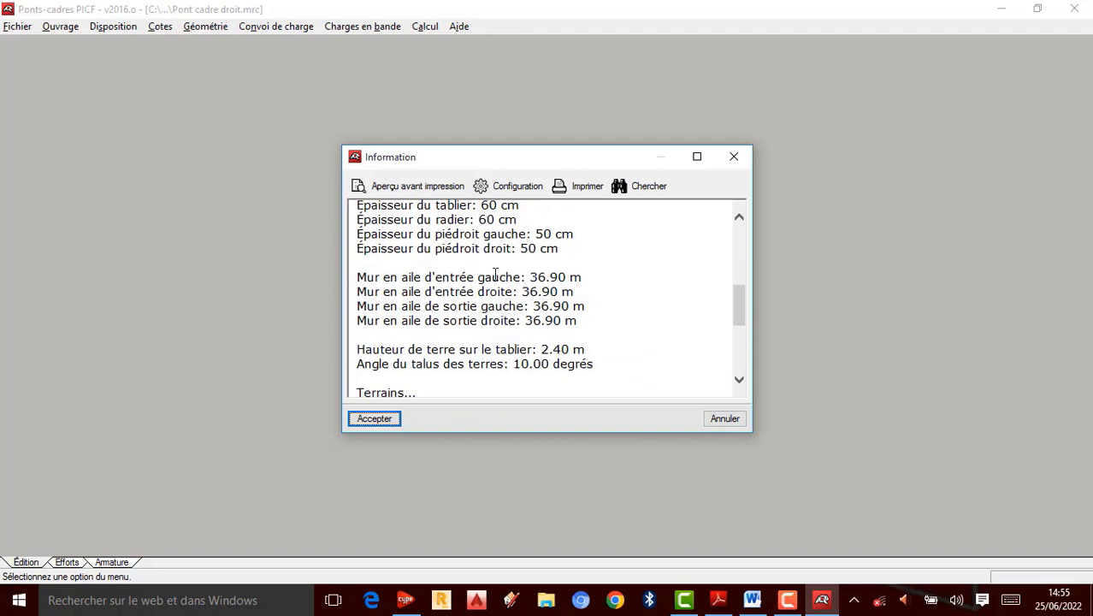
scroll(493, 278, down, 1)
scroll(493, 284, down, 1)
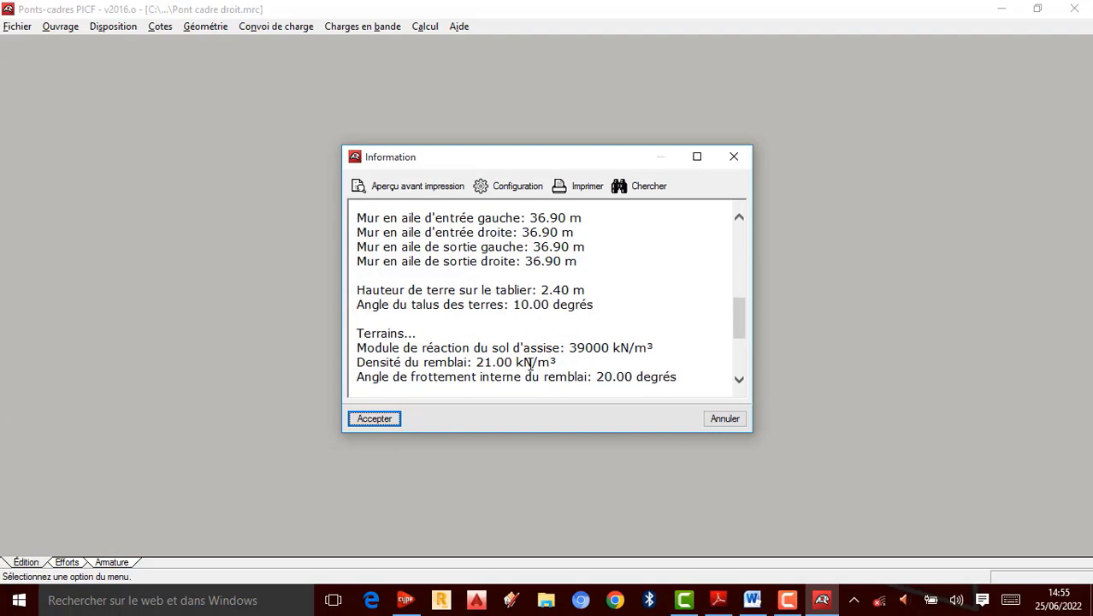
scroll(560, 366, down, 3)
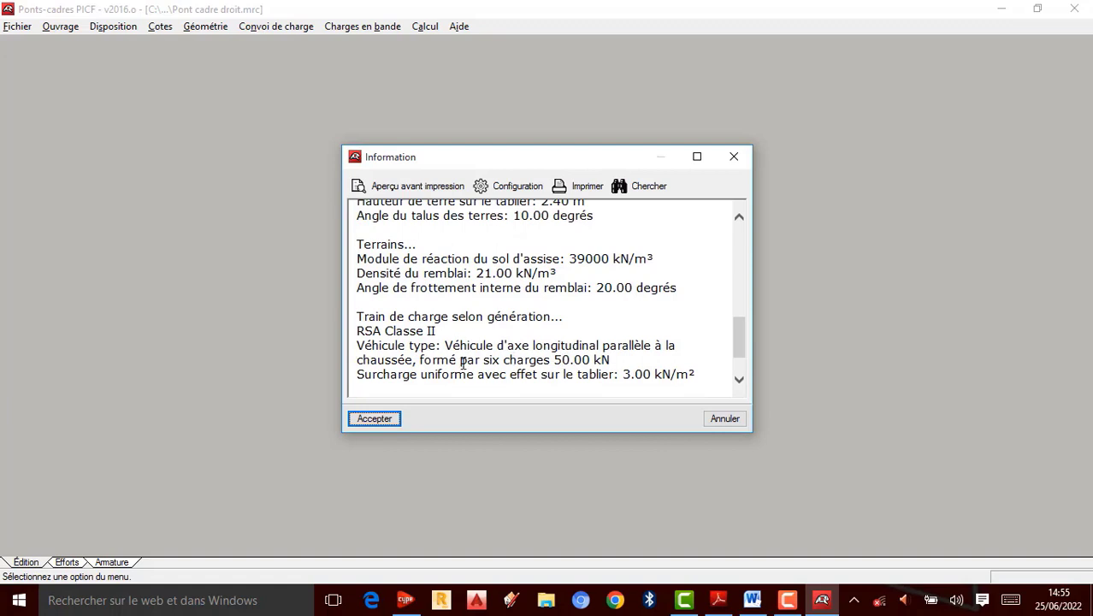
scroll(463, 366, down, 2)
scroll(466, 363, down, 1)
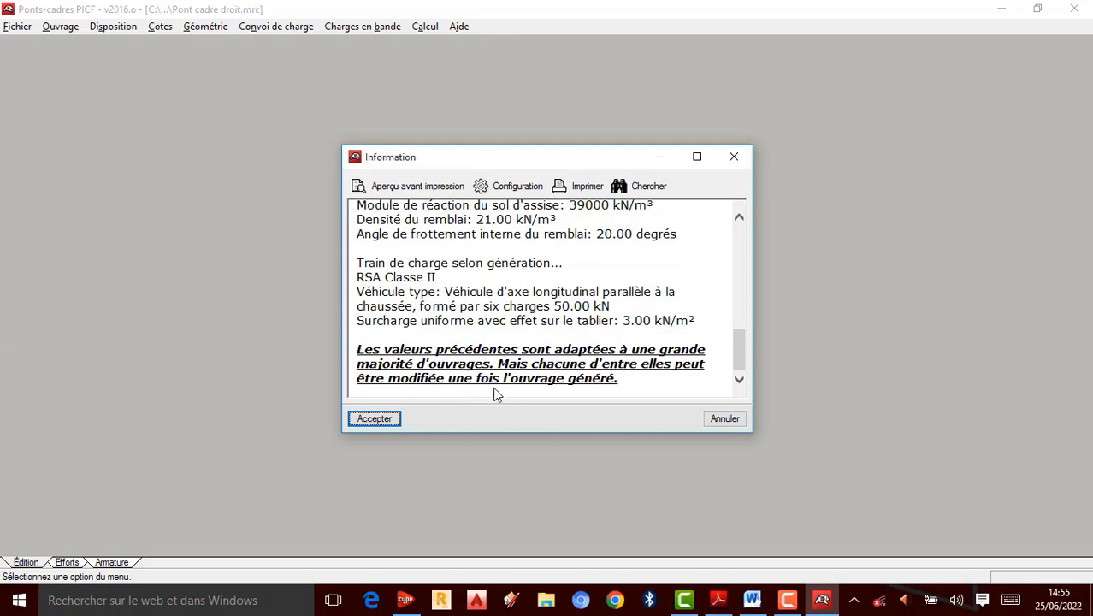
click(369, 419)
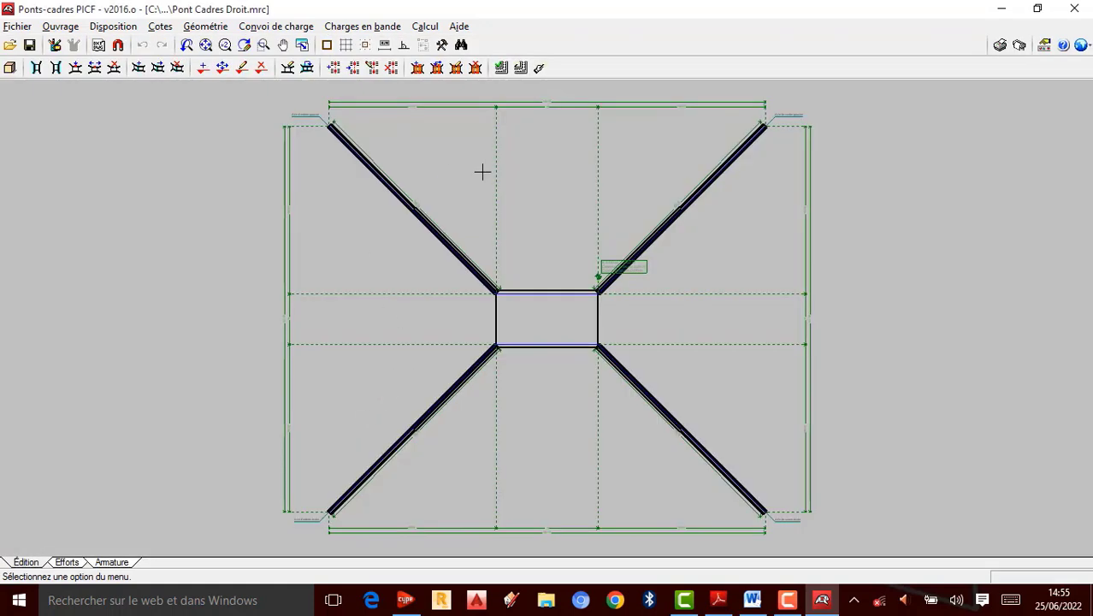
Step: Open the 3D view of the bridge frame, orbit around it, and close the 3D window
scroll(566, 295, down, 3)
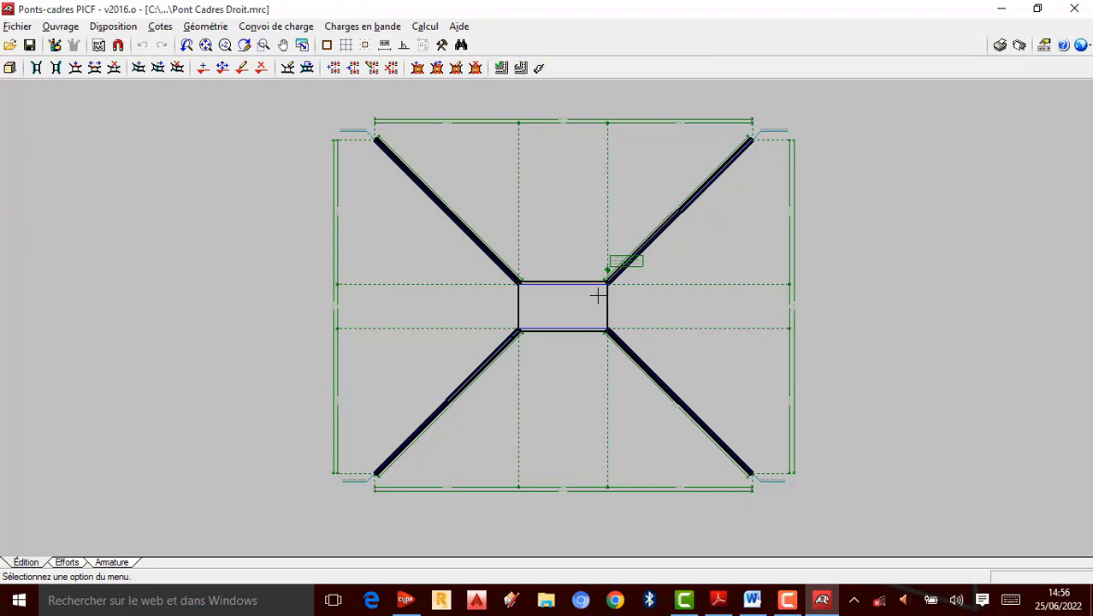
scroll(583, 294, up, 1)
scroll(664, 320, down, 1)
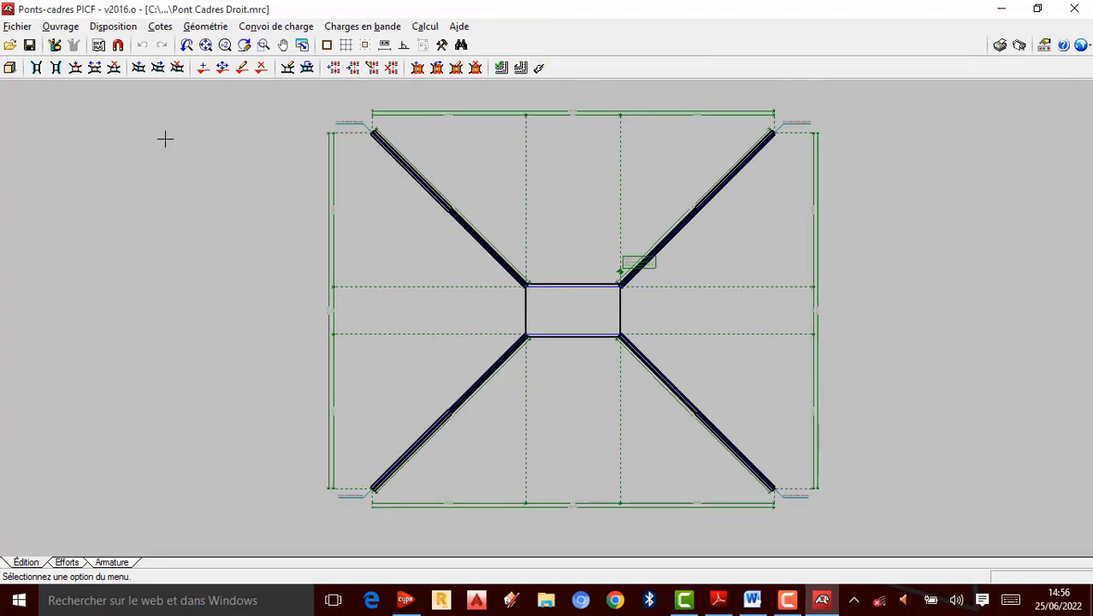
click(10, 69)
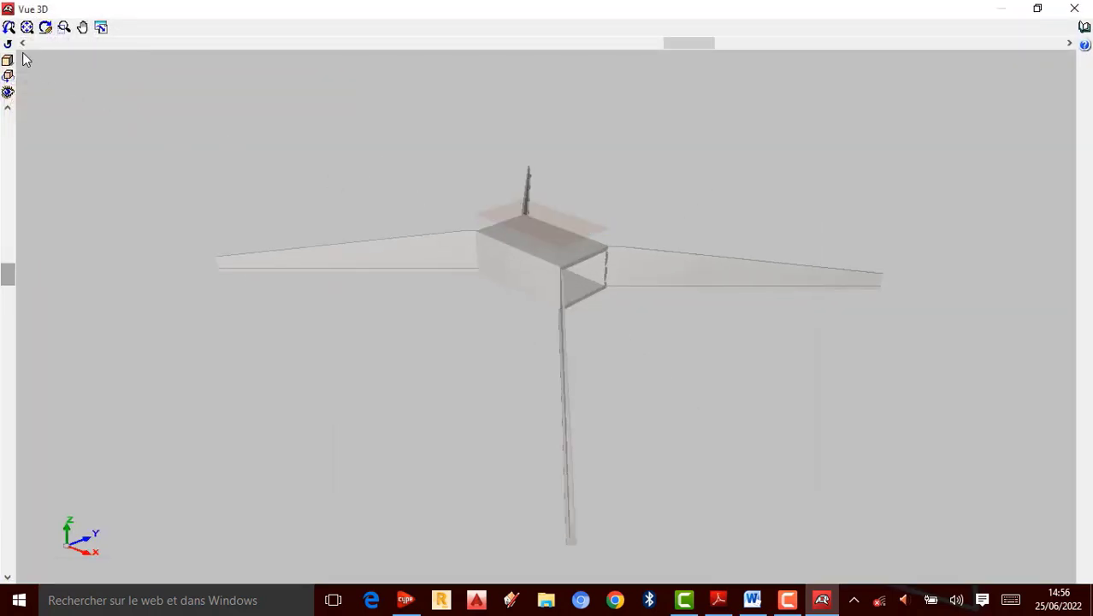
click(45, 27)
drag(564, 275, 510, 283)
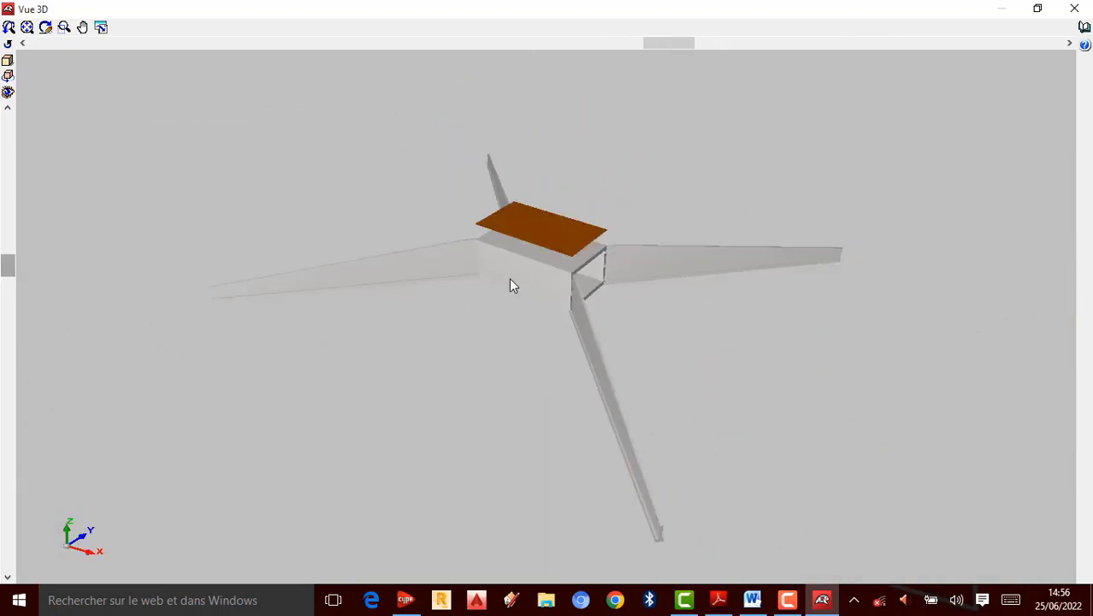
click(1074, 8)
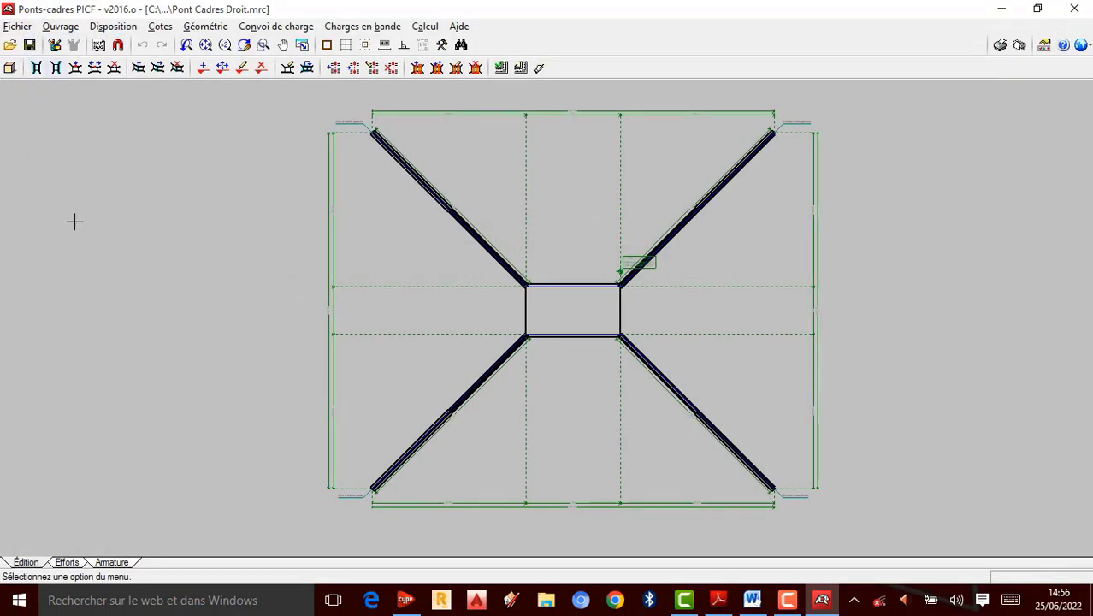
Step: Open the materials settings and set concrete B25, bar steel Fe E500 and cracking type Préjudiciable, then accept
click(21, 28)
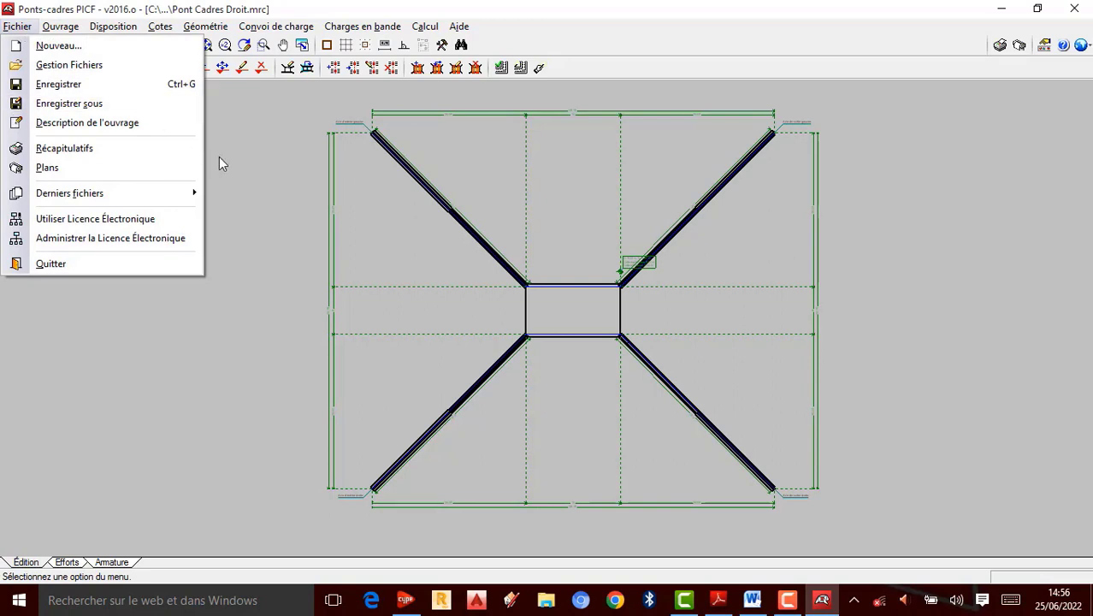
mouse_move(63, 28)
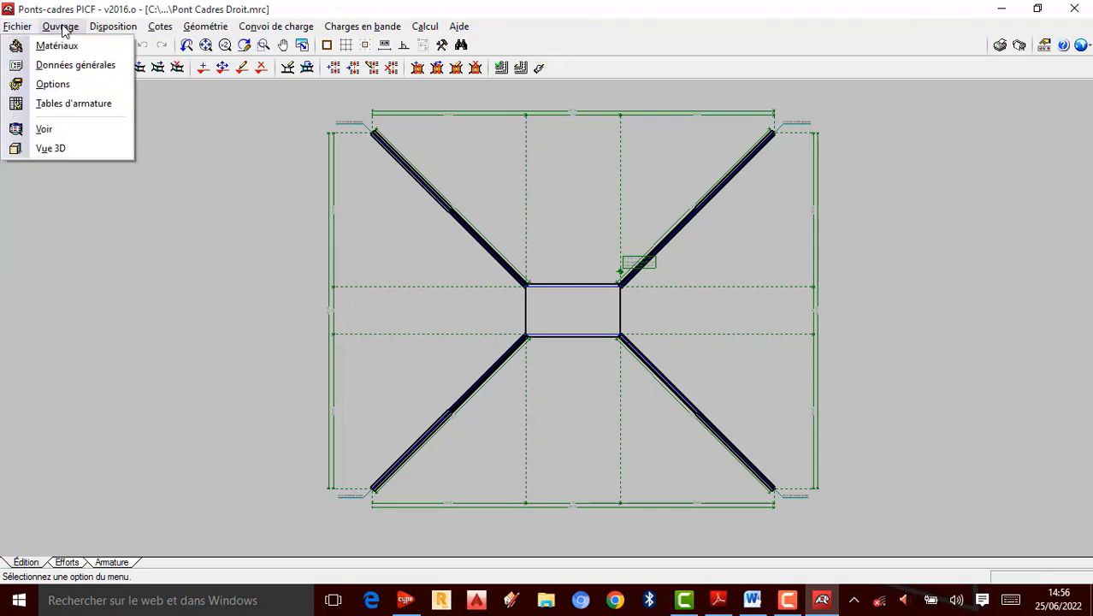
click(72, 47)
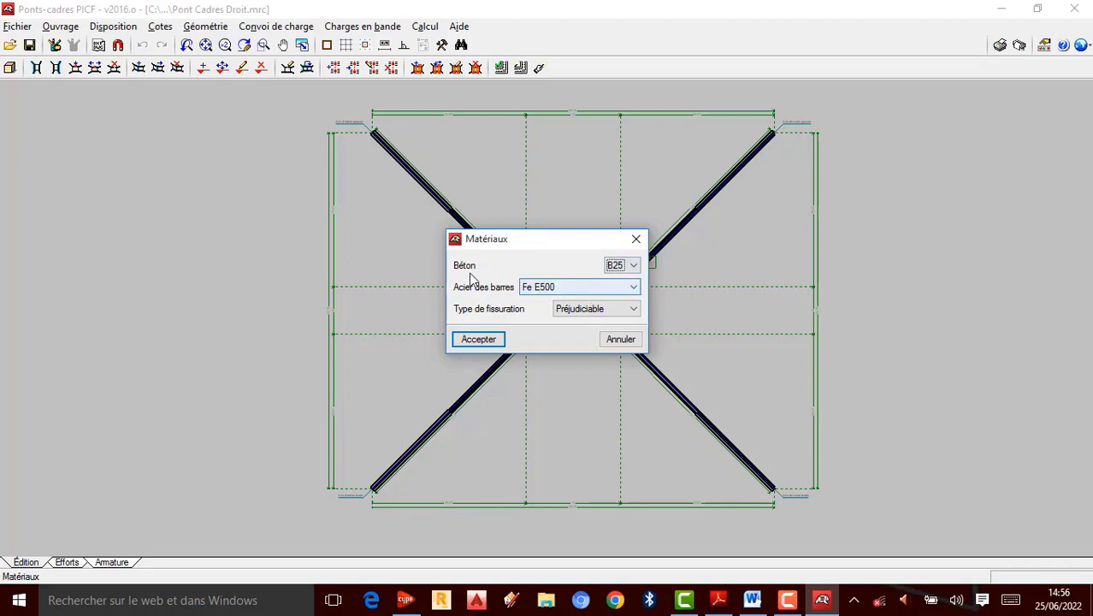
click(633, 265)
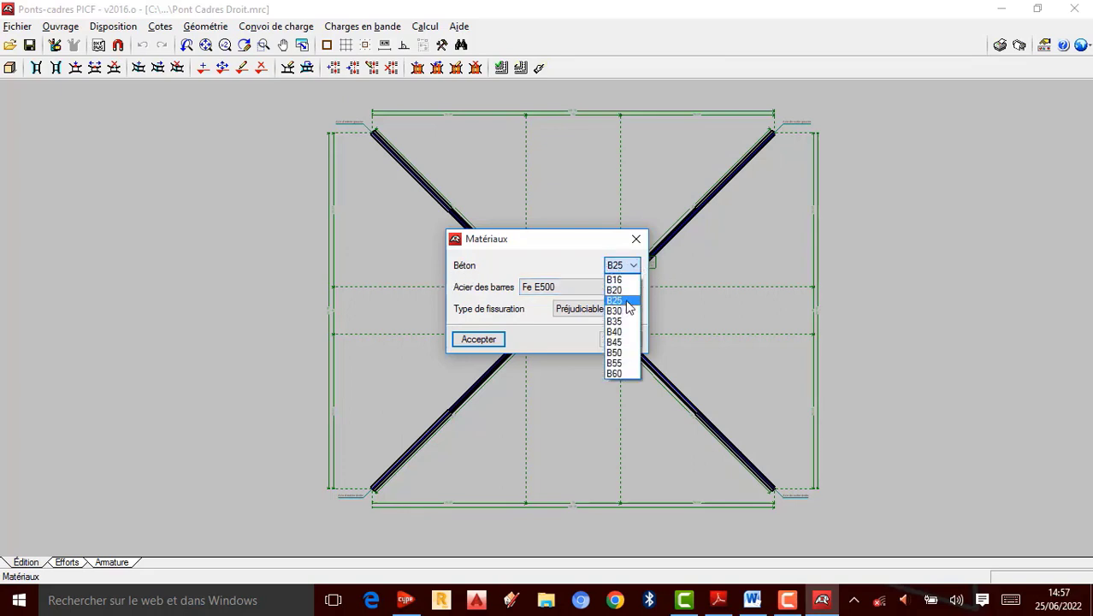
click(621, 301)
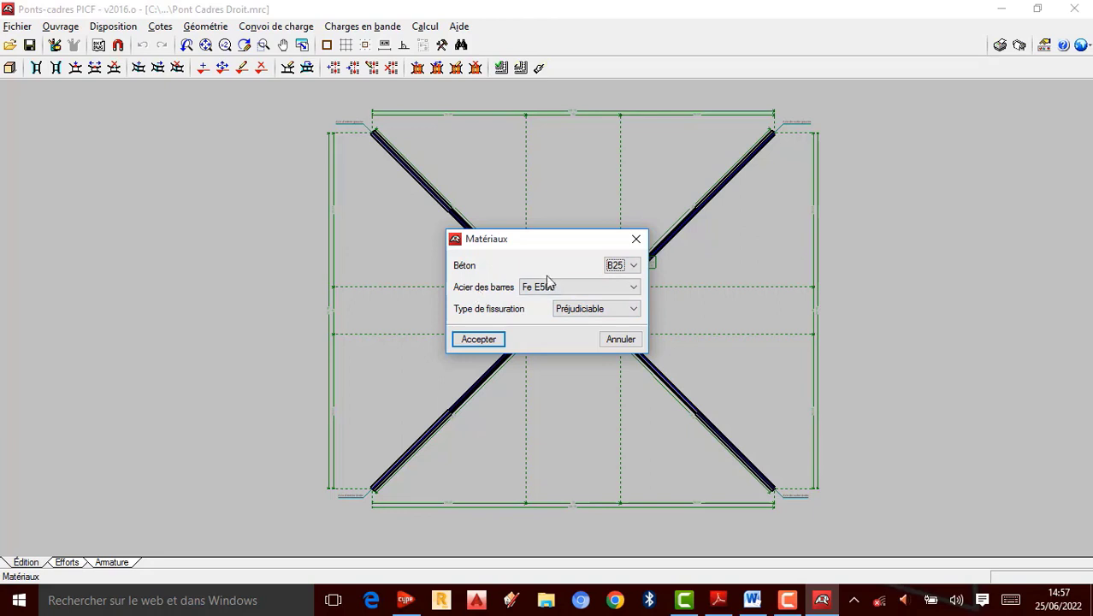
click(630, 288)
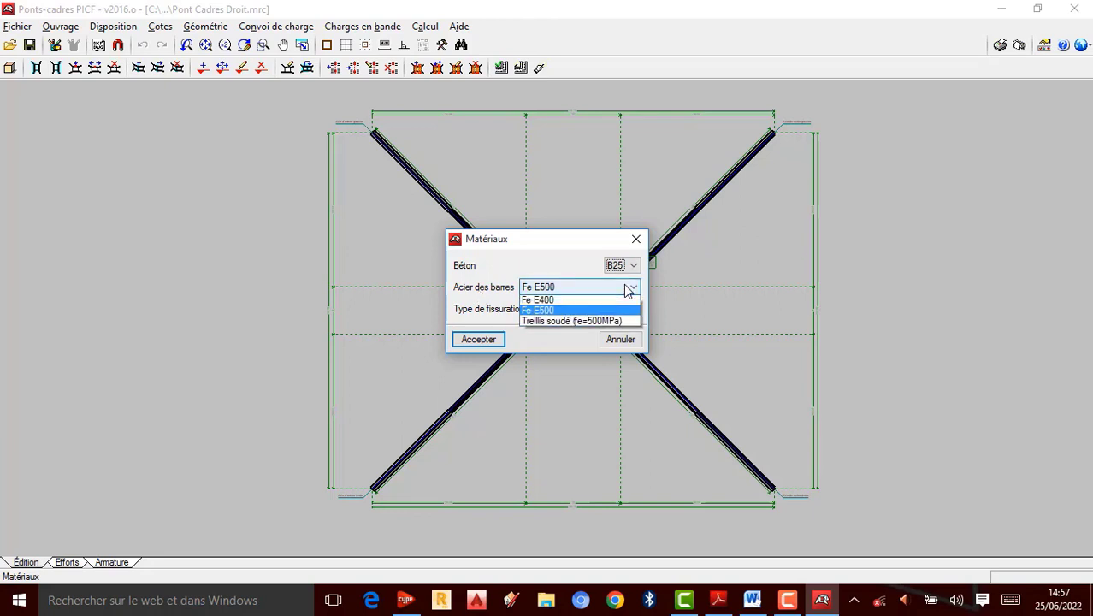
click(558, 311)
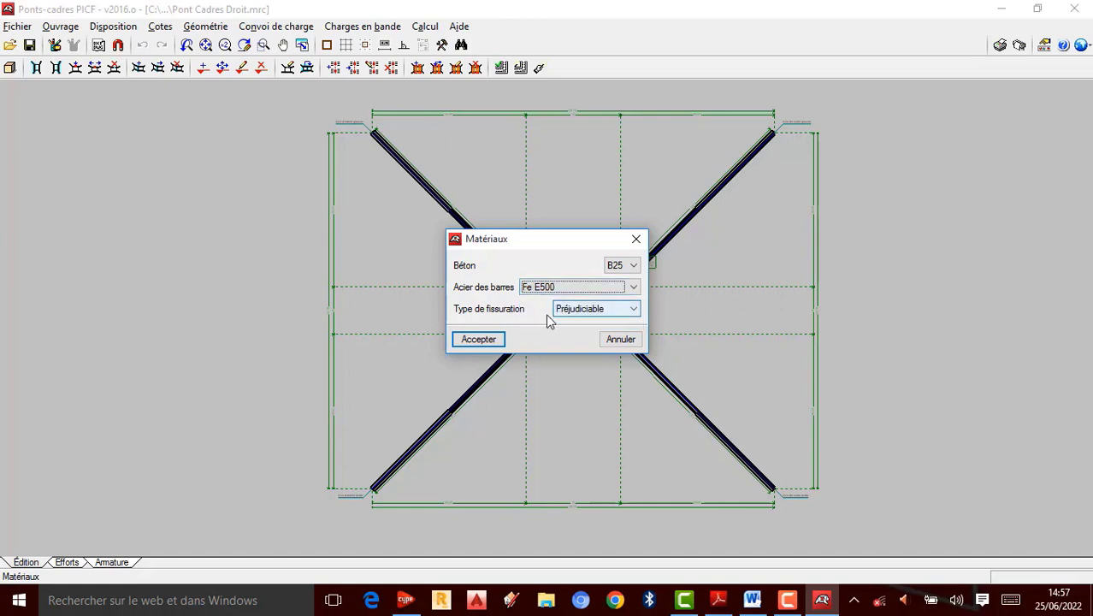
click(638, 310)
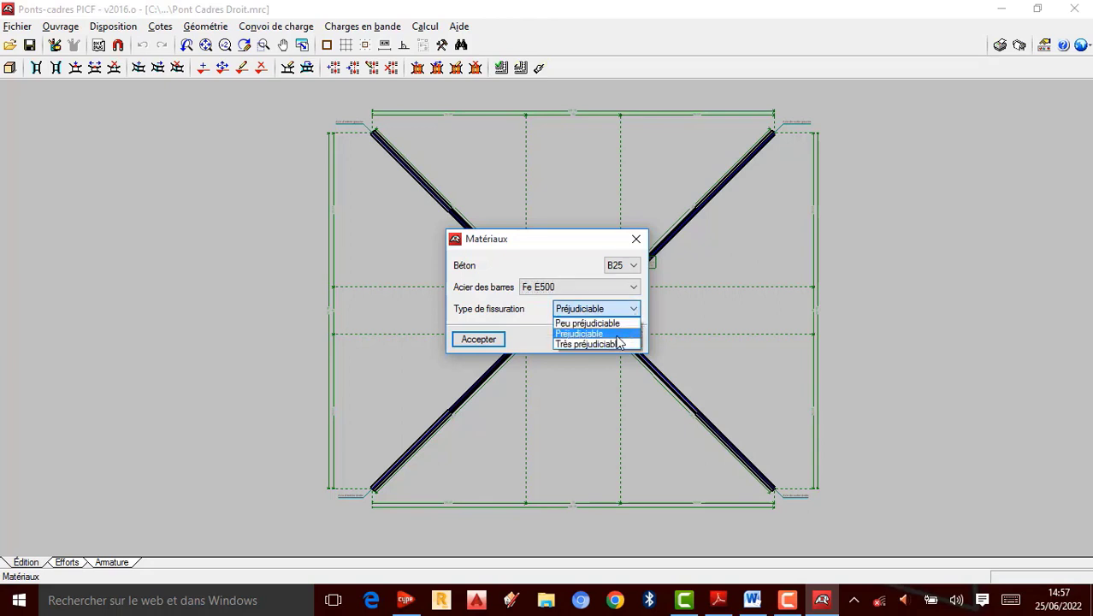
click(624, 334)
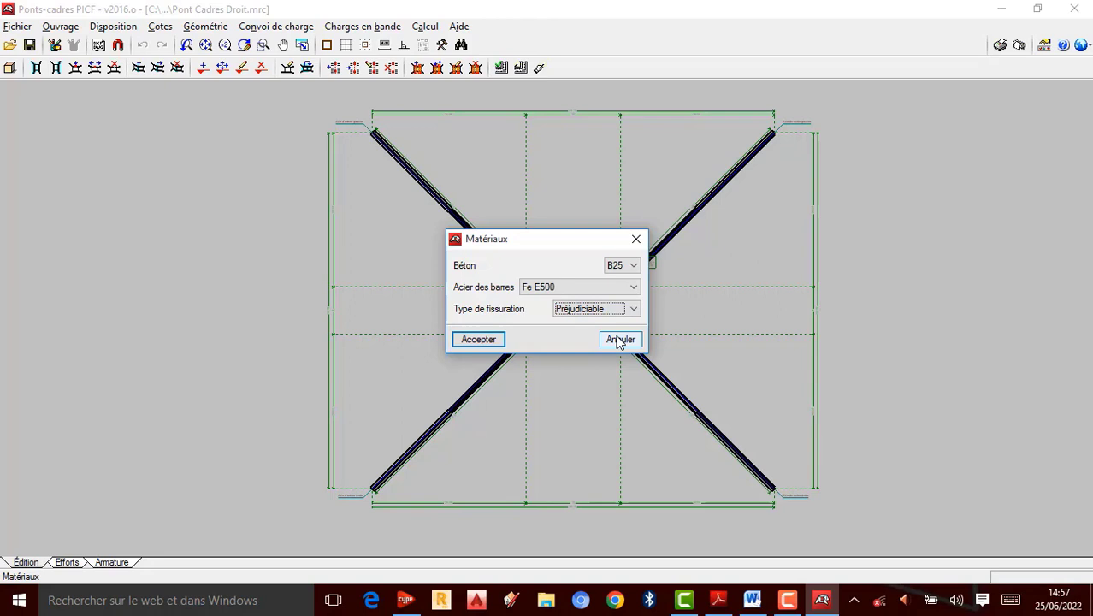
click(488, 339)
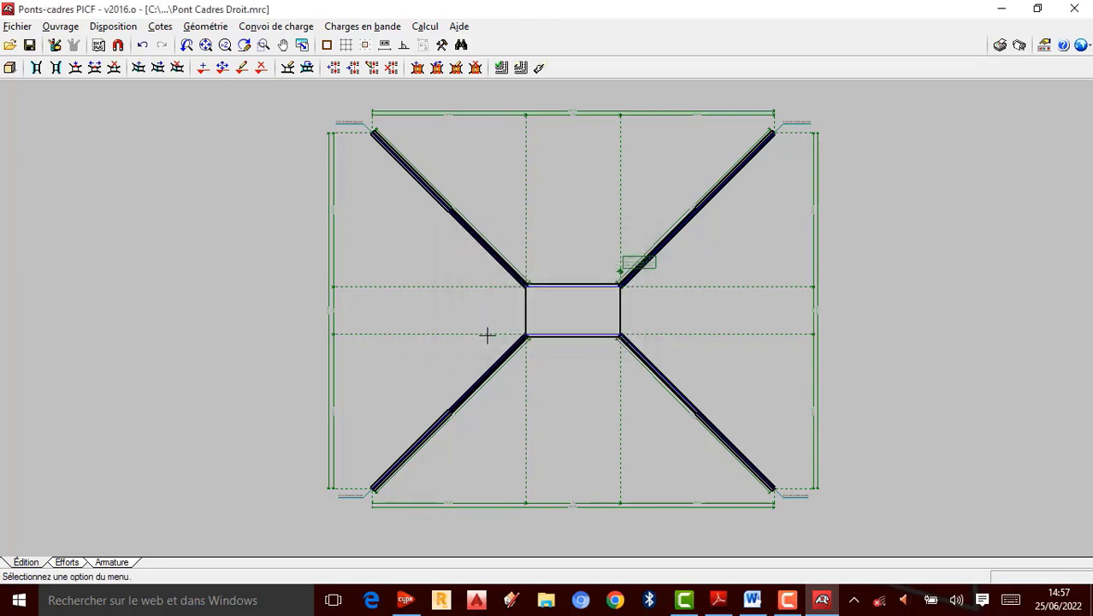
Step: Open the general data and set the allowable bearing soil stress to 250 kN/m²
click(60, 26)
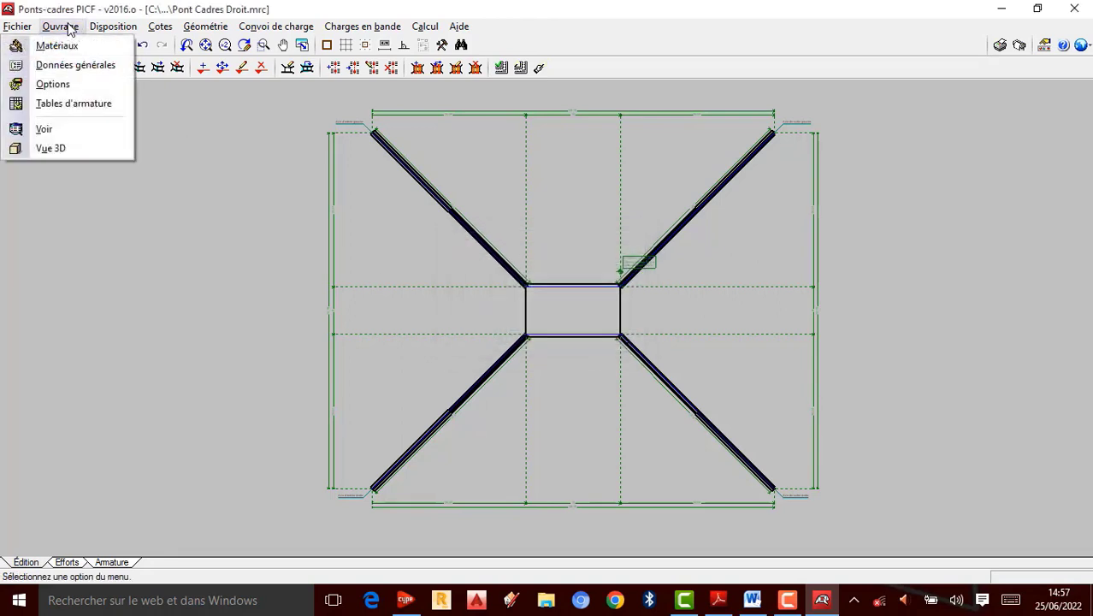
click(77, 65)
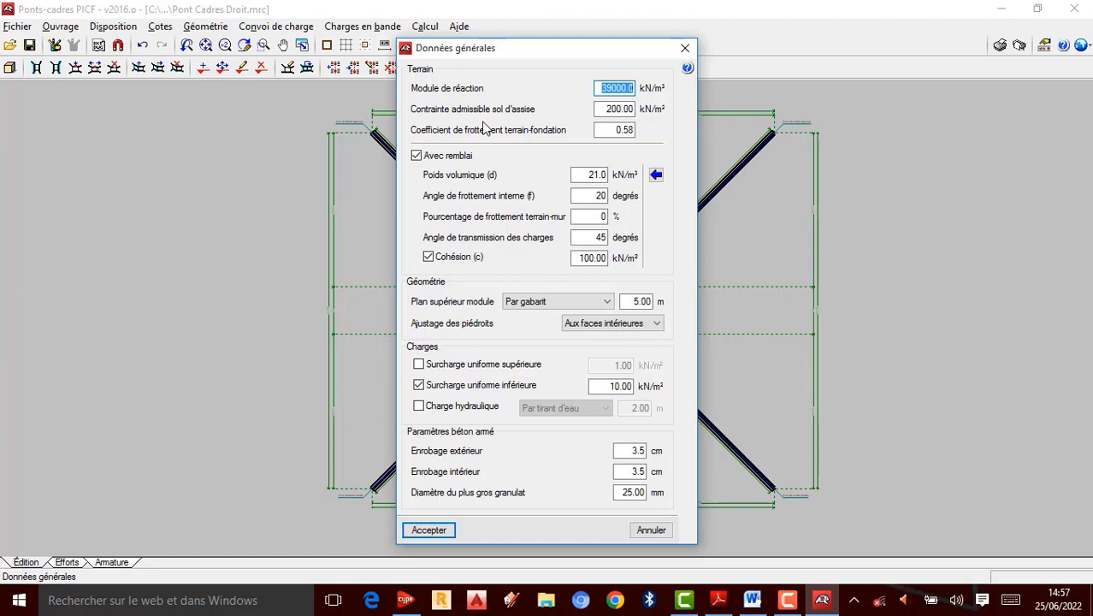
click(621, 109)
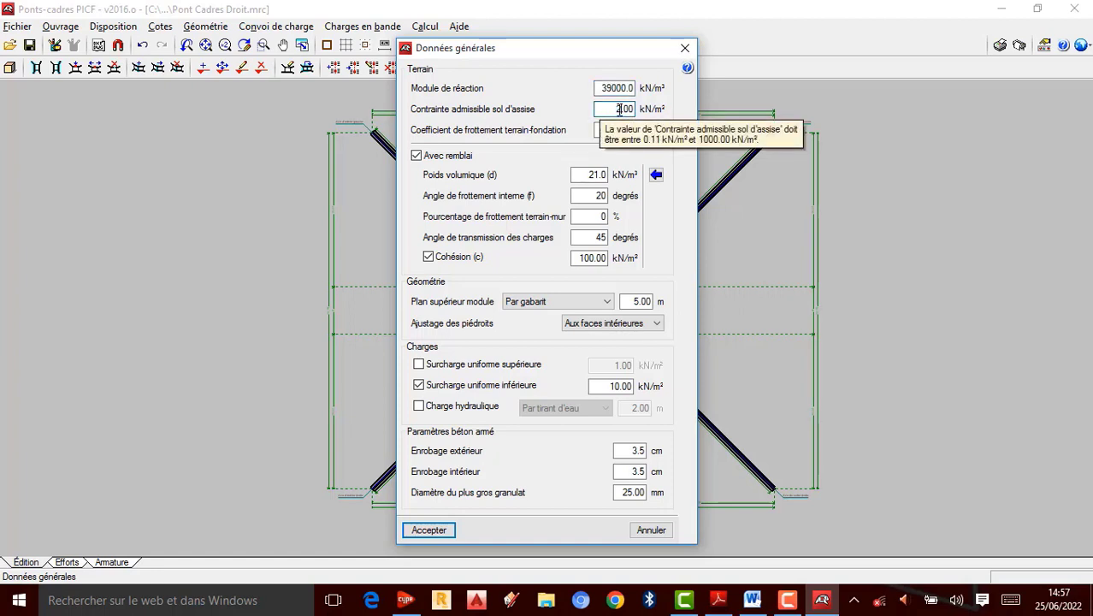
text(50)
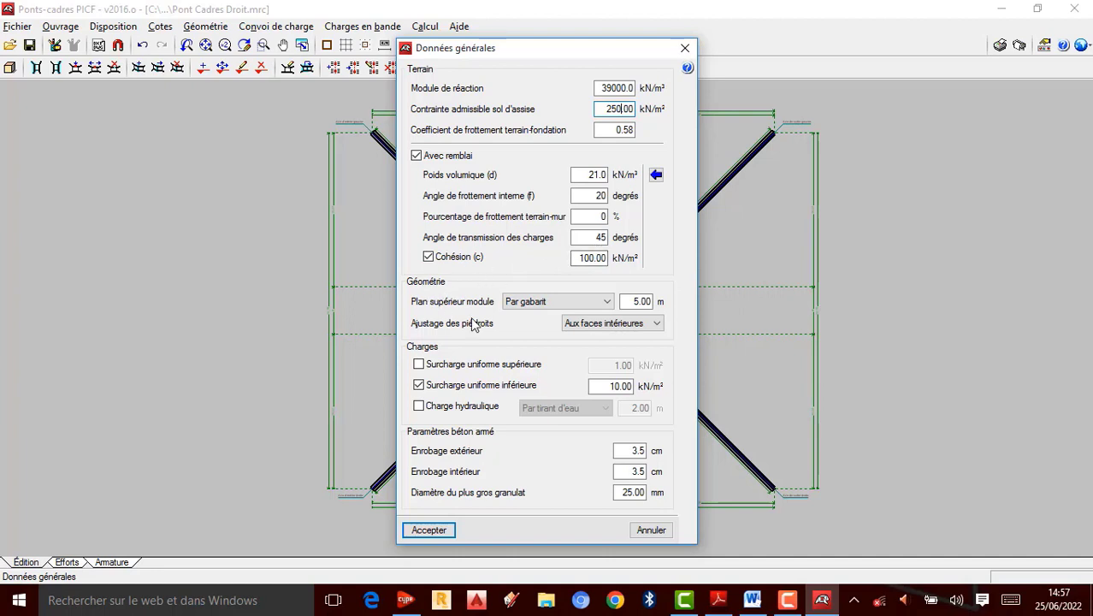
Step: Set the module top plane to Par gabarit and the wall adjustment to Aux faces intérieures
click(609, 304)
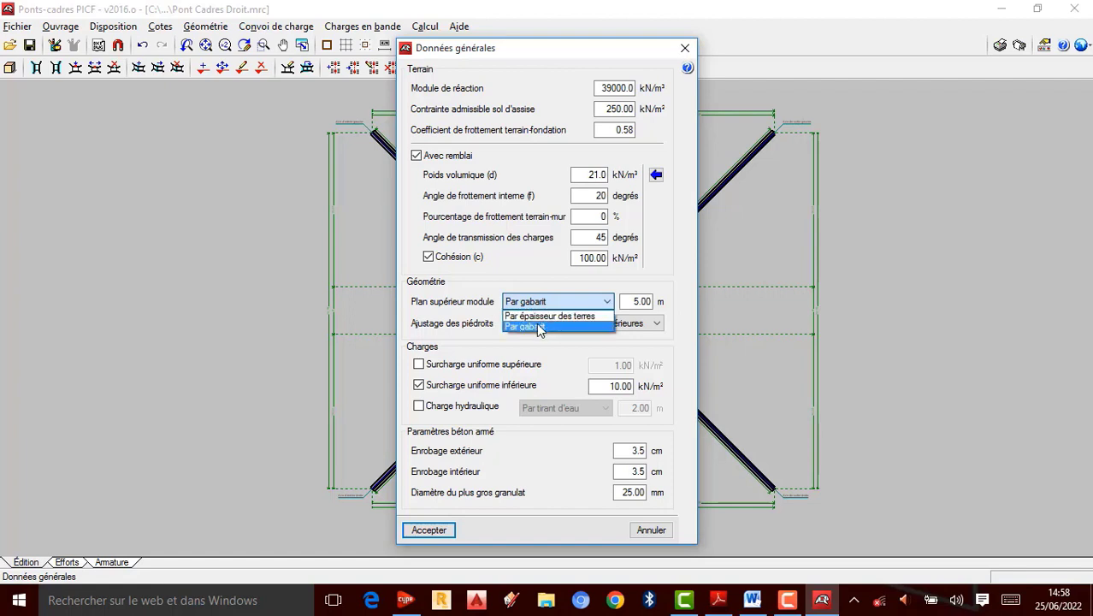
click(537, 326)
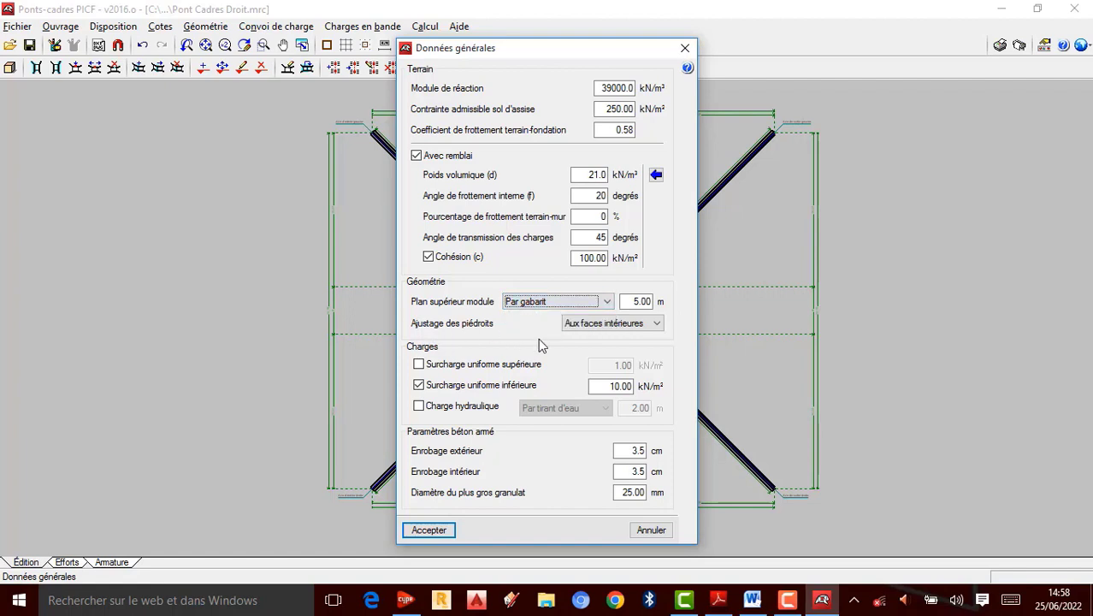
click(659, 328)
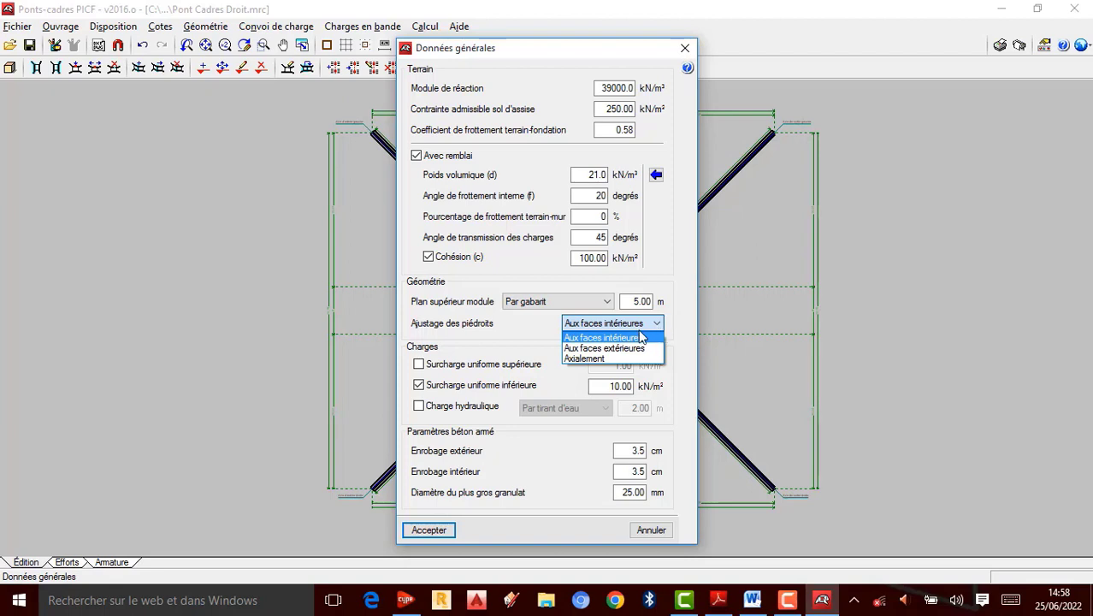
click(634, 325)
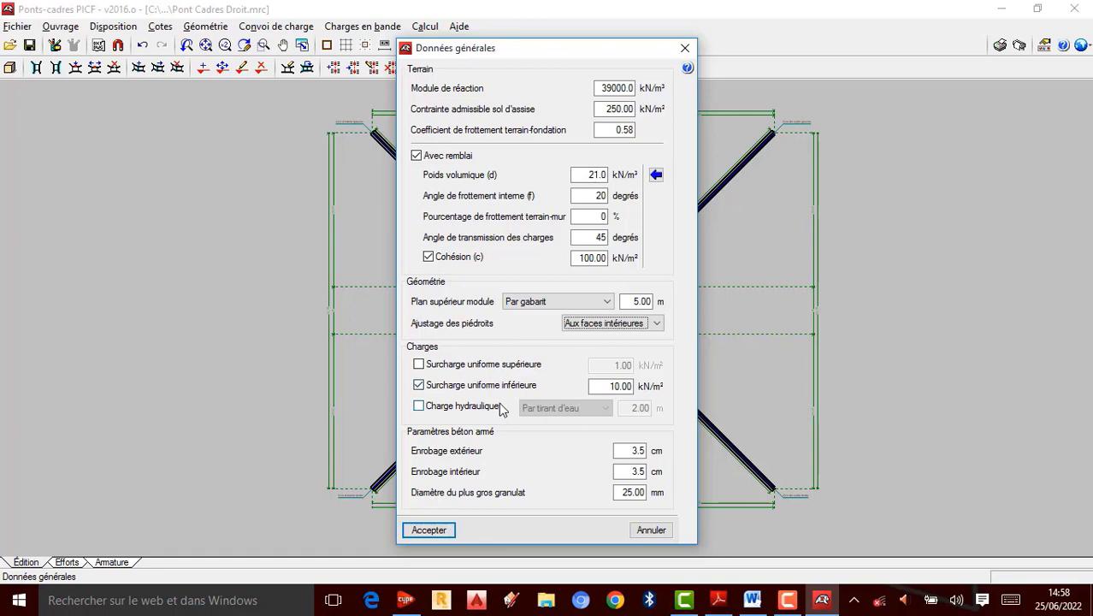
Step: Try enabling the hydraulic load by water depth, then clear it again and accept the general data
click(419, 406)
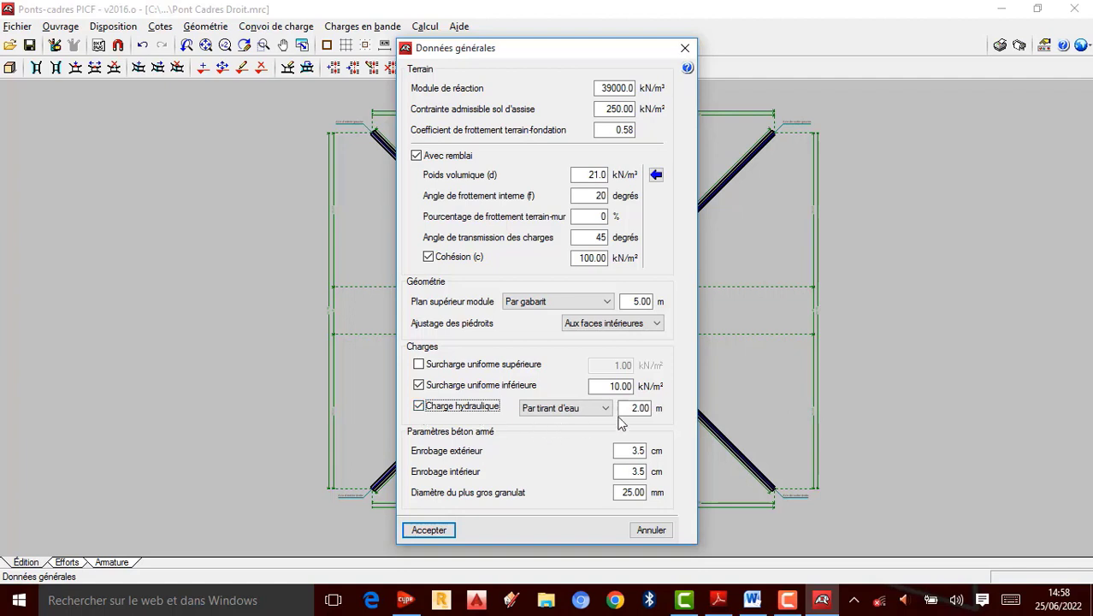
click(605, 410)
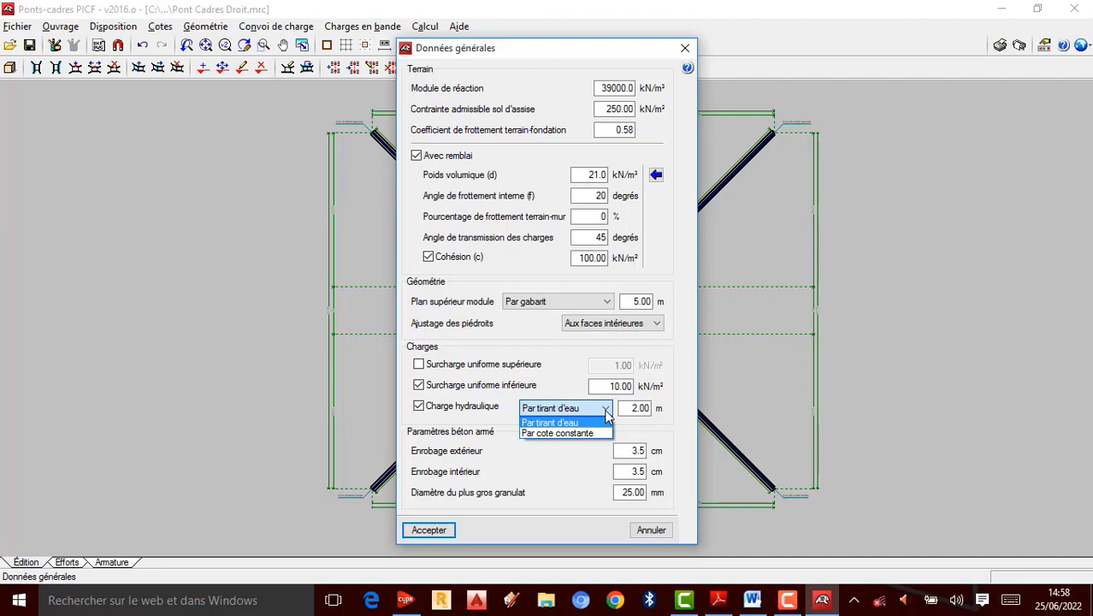
click(419, 409)
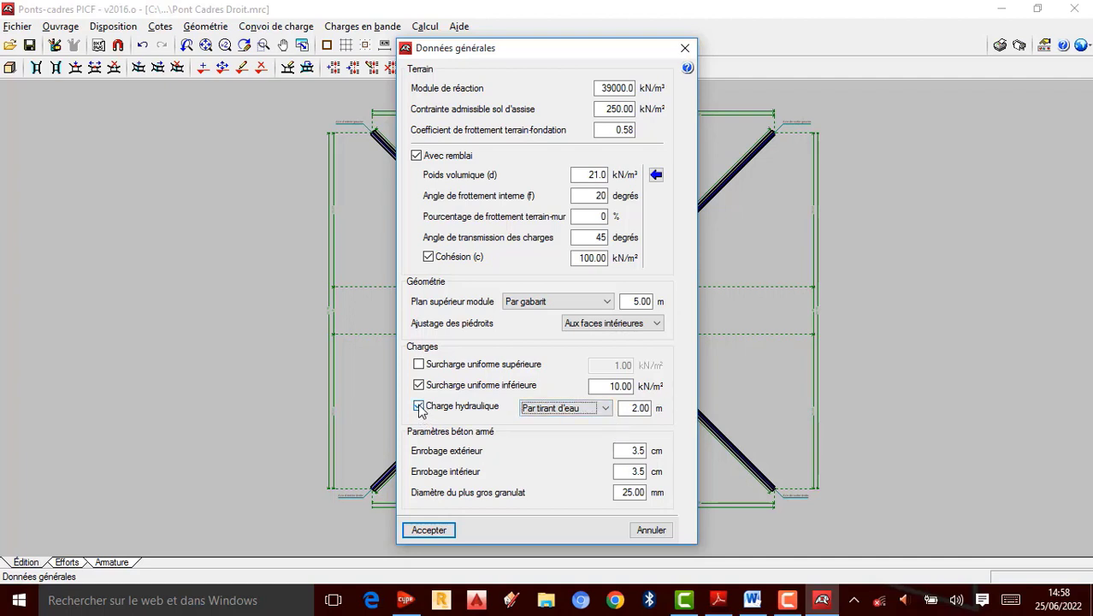
click(420, 409)
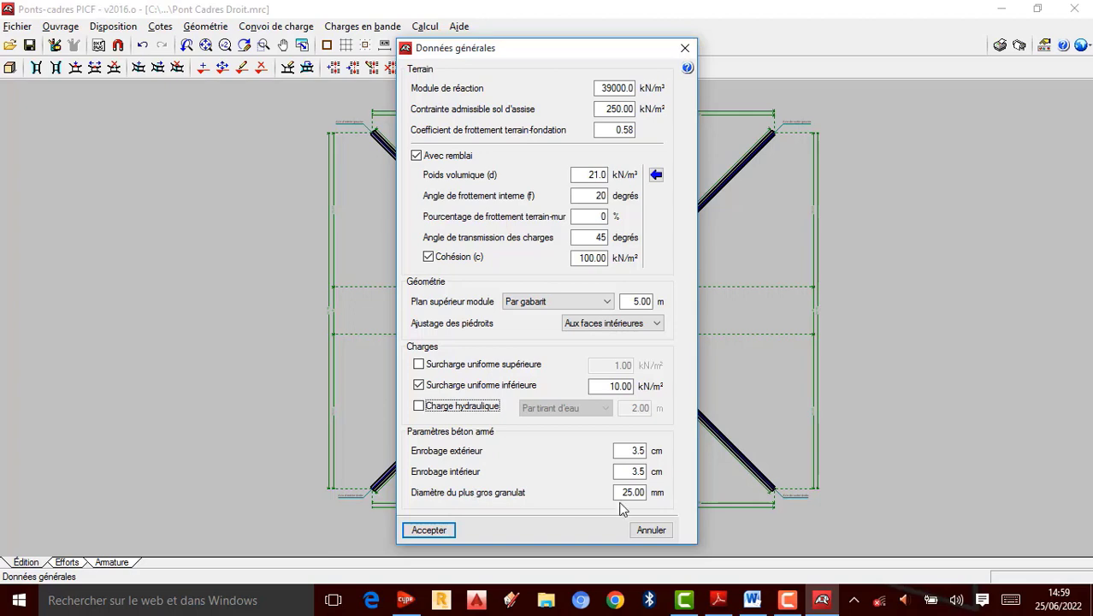
click(425, 530)
Step: Open the options, keep reinforcement band lengths as Calculées par configuration géométrique, and accept
click(64, 31)
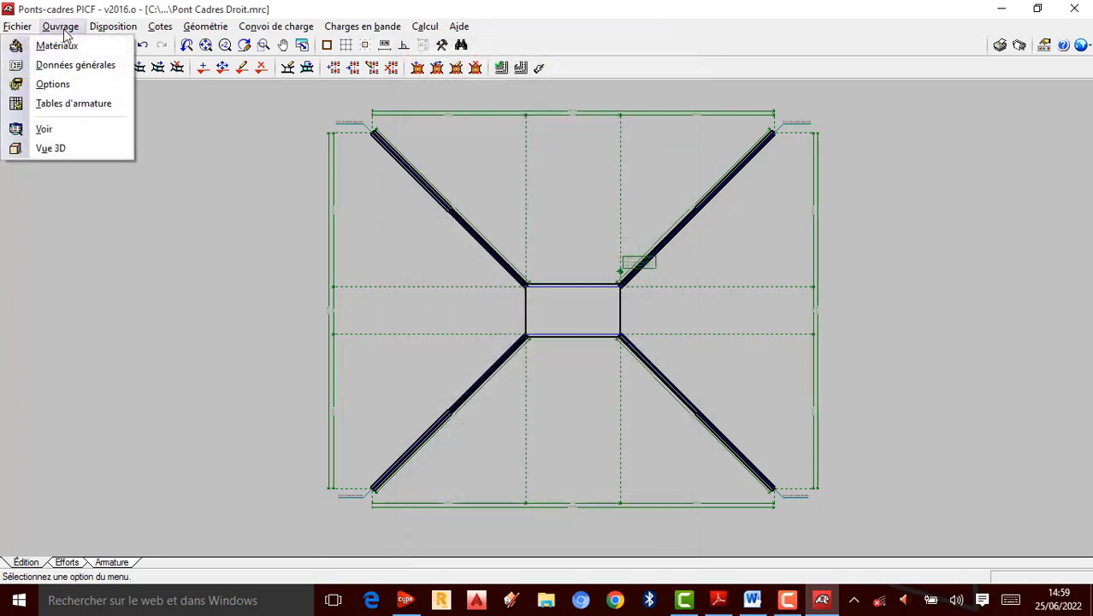
click(79, 84)
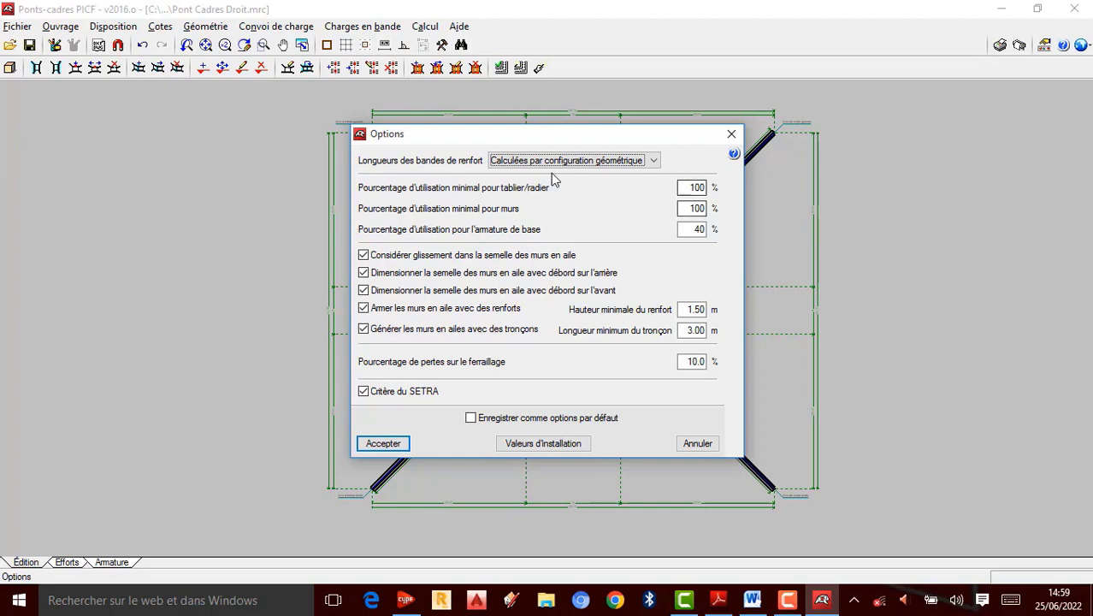
click(655, 161)
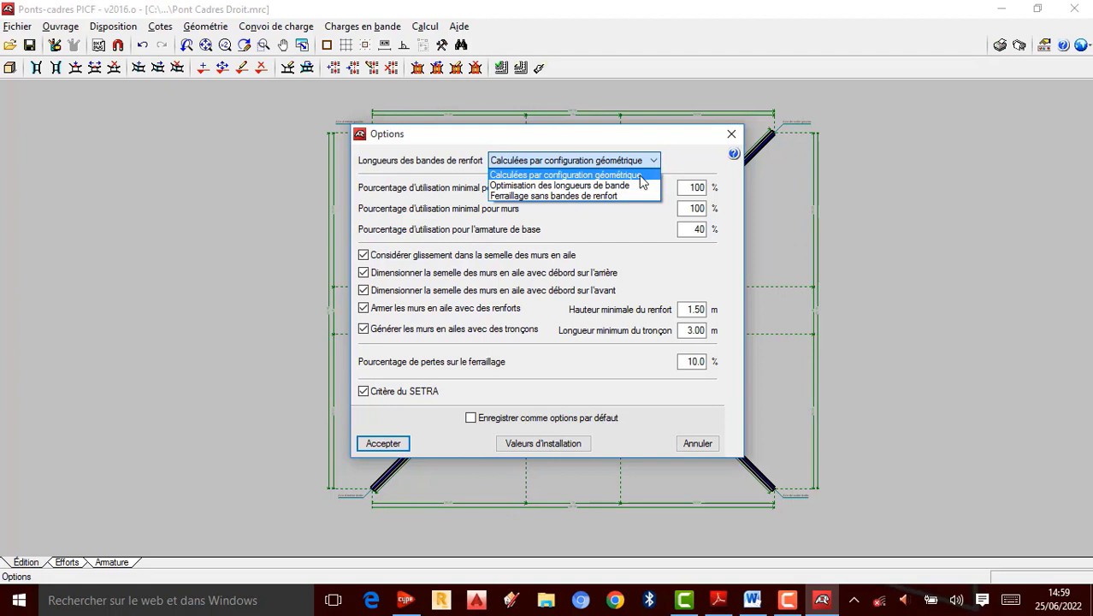
click(639, 175)
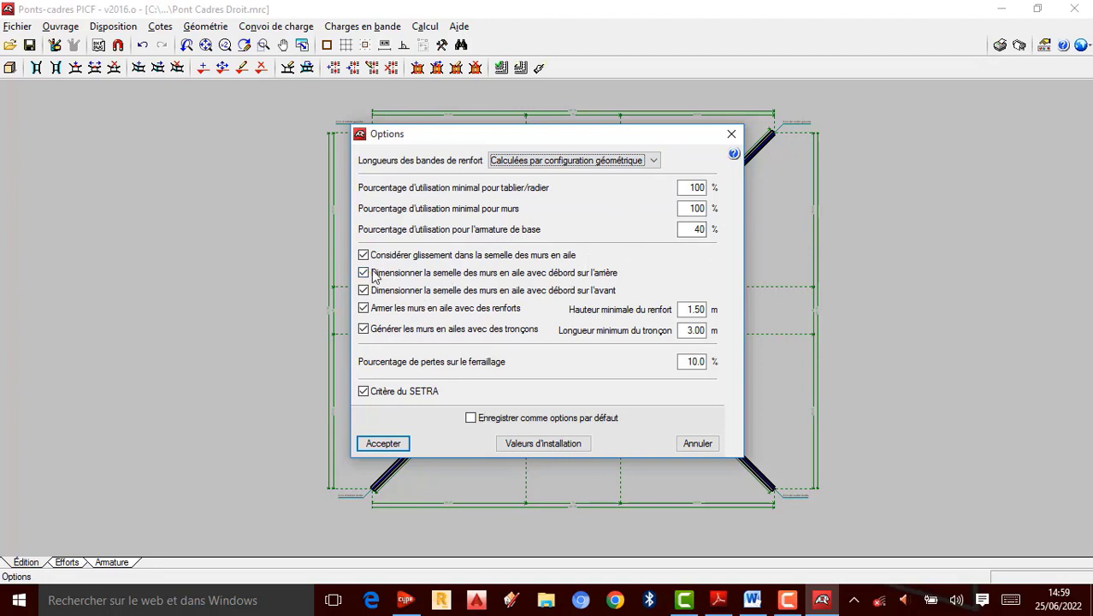
click(385, 445)
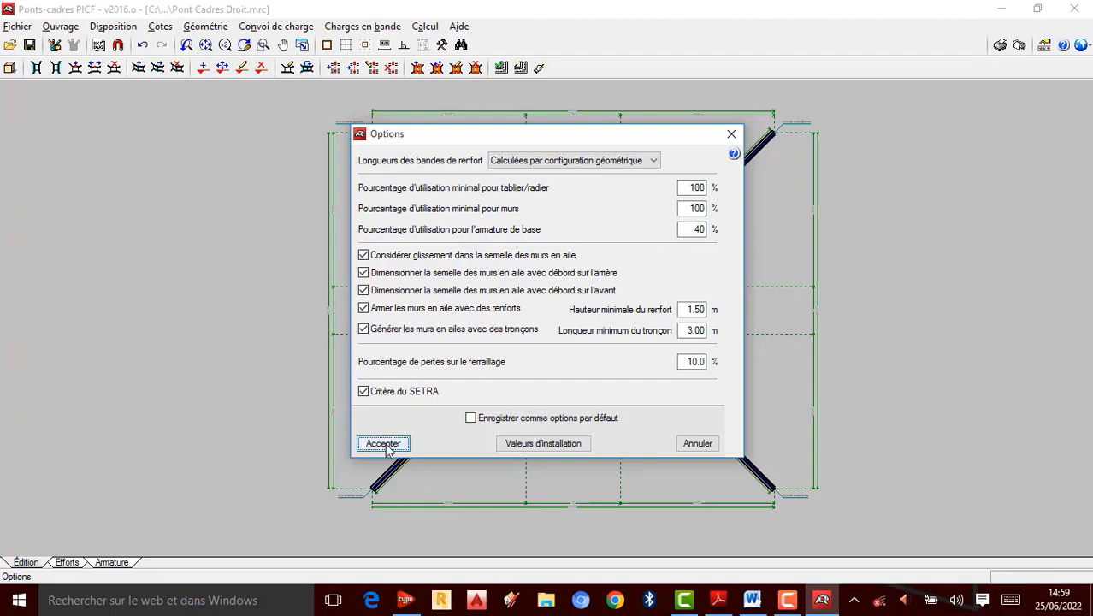
Step: Open the reinforcement tables dialog and accept it unchanged
click(61, 27)
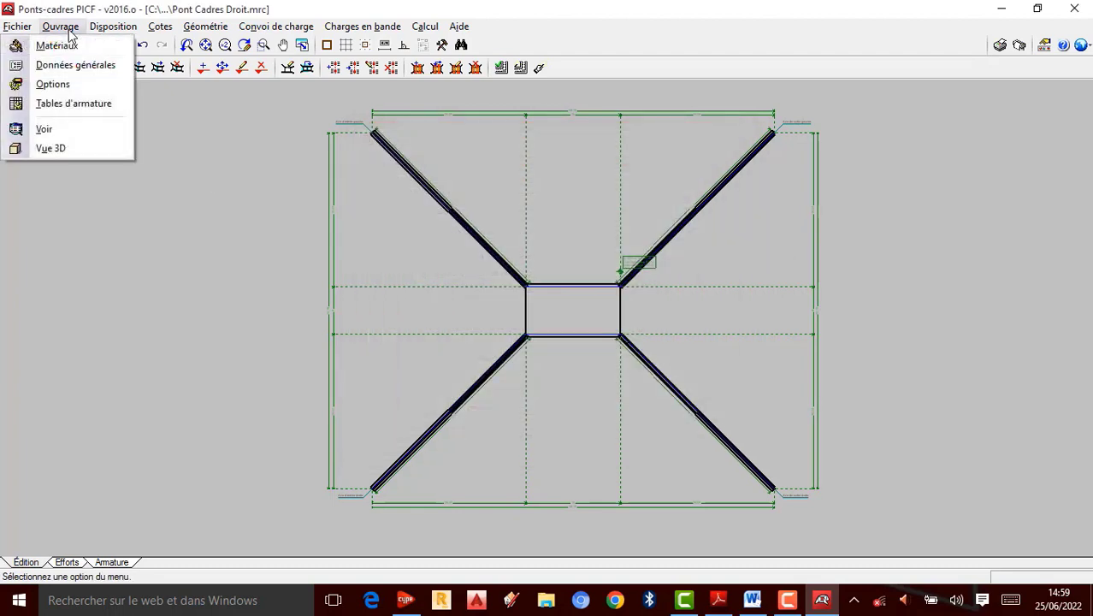
click(85, 103)
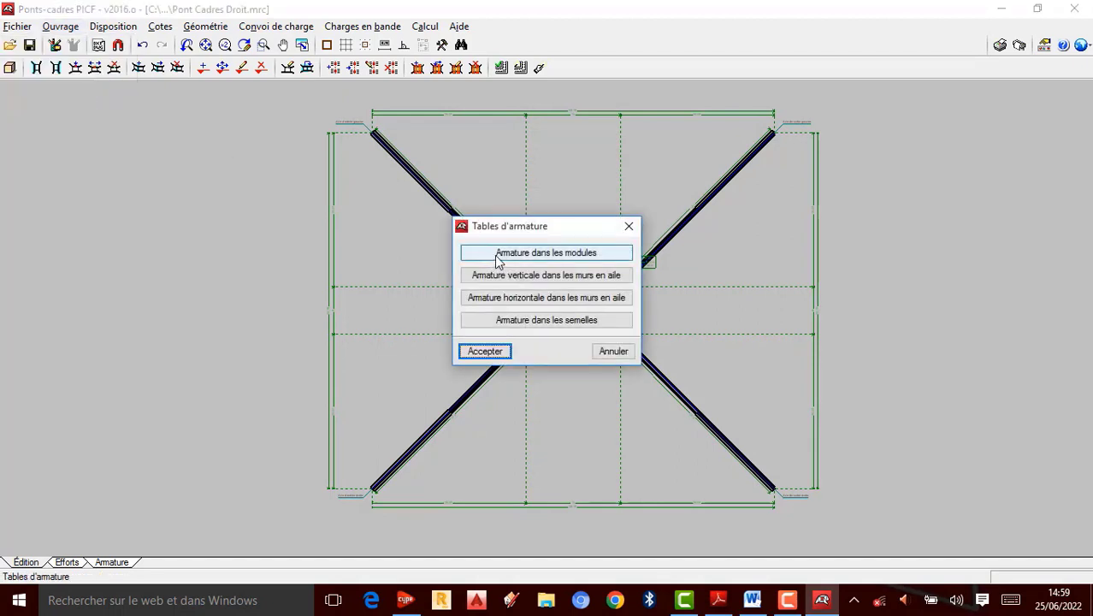
click(488, 350)
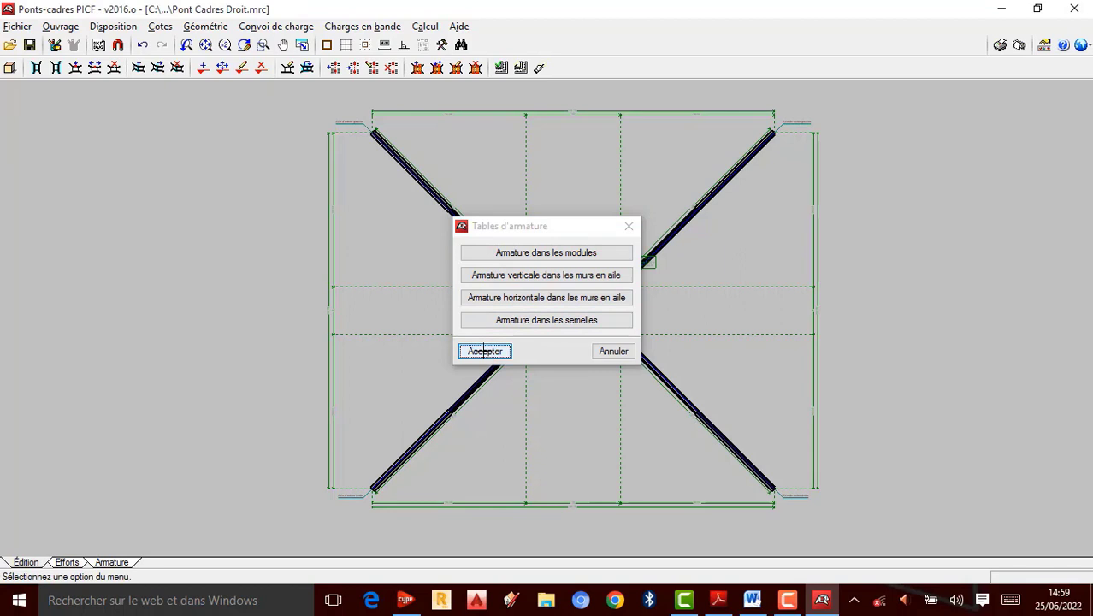
Step: Open the display settings with vertical dimensions, plan dimensions and load coordinates enabled, and accept them
click(59, 26)
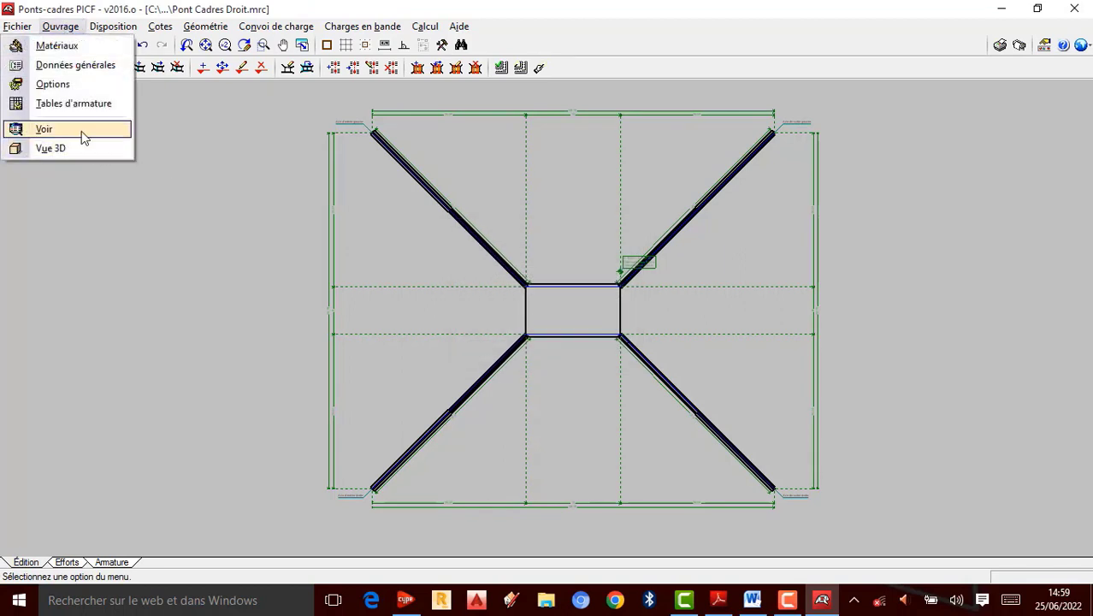
click(82, 136)
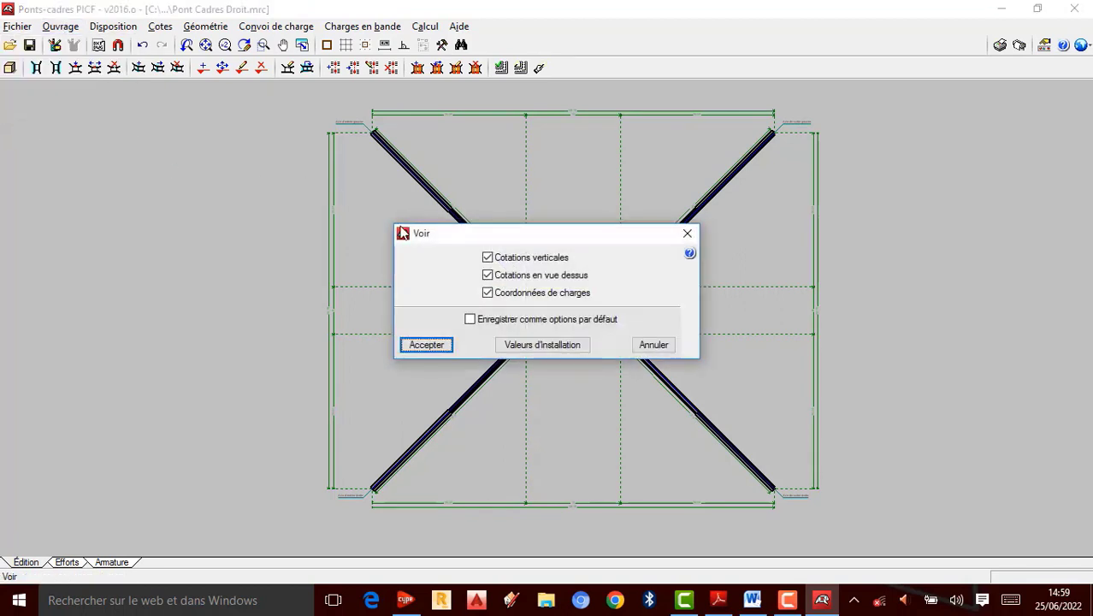
click(426, 344)
click(60, 26)
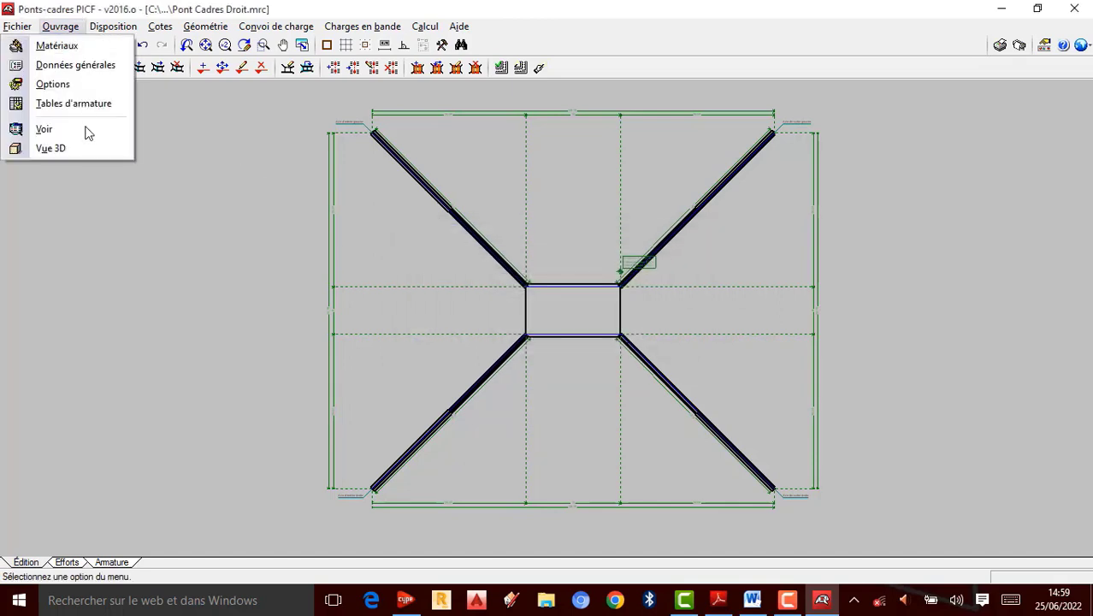
mouse_move(117, 30)
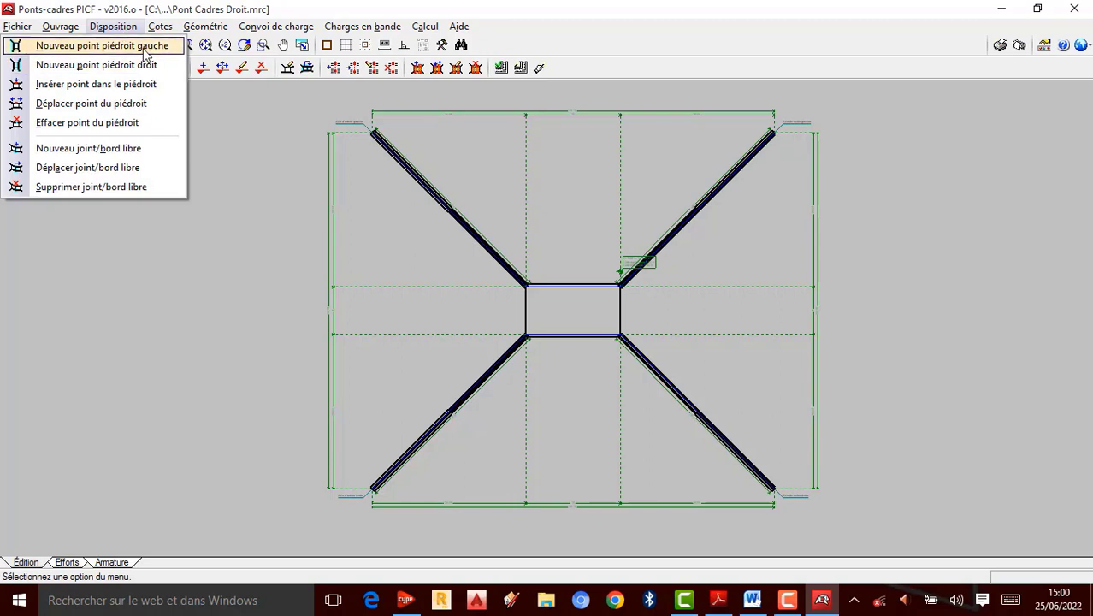
click(141, 46)
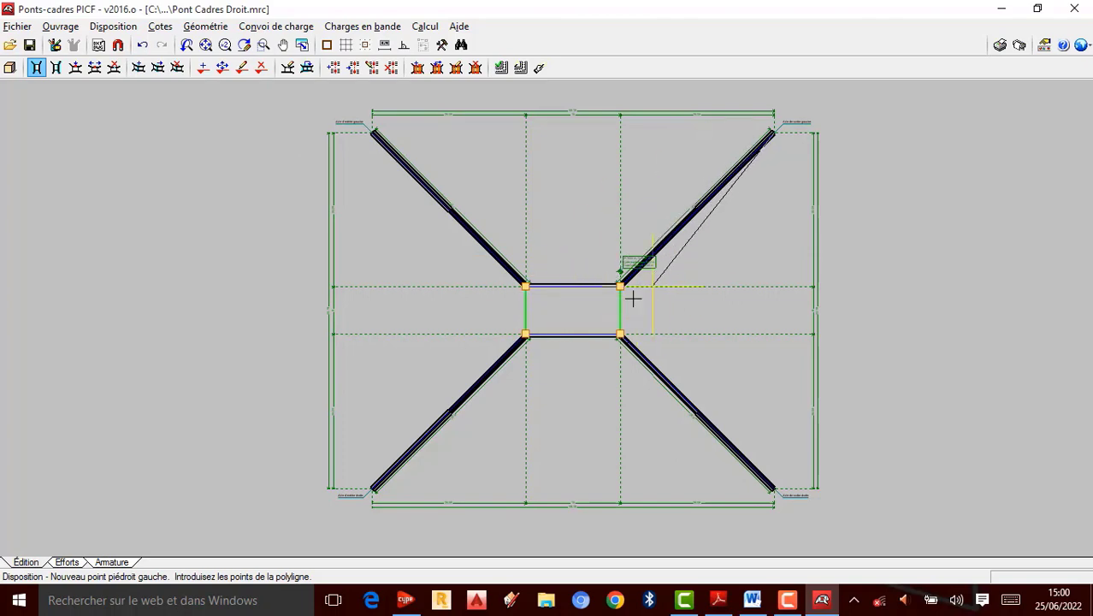
scroll(652, 268, up, 5)
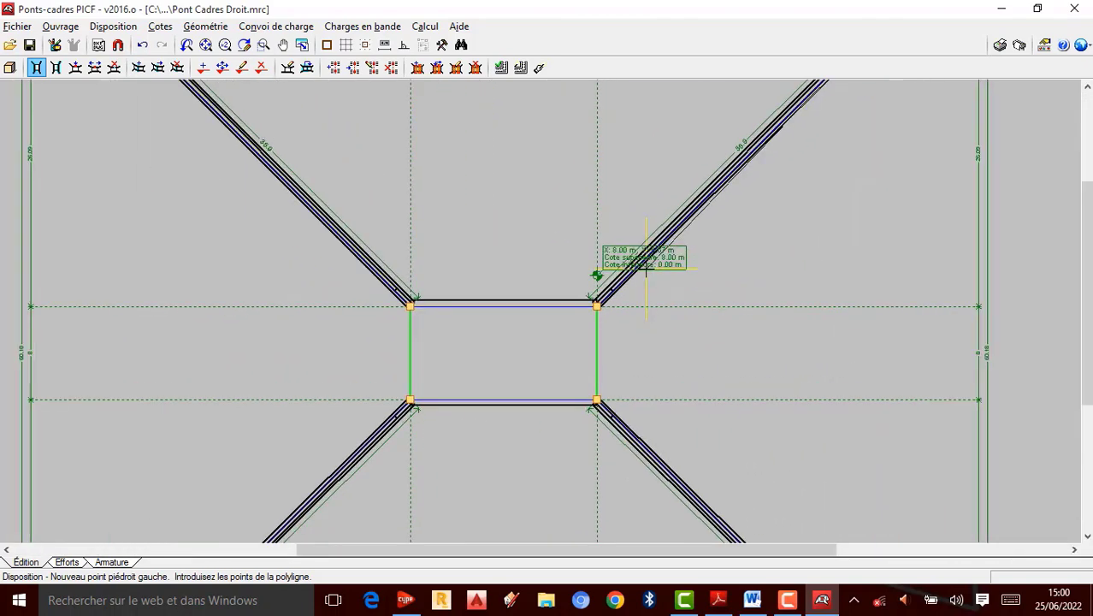
scroll(633, 282, down, 5)
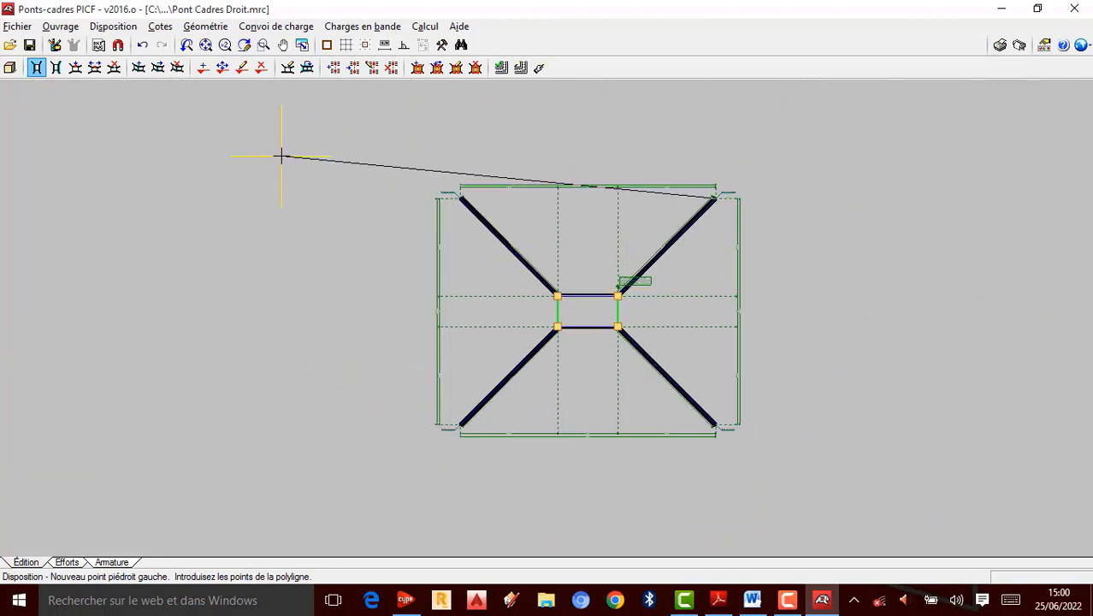
click(744, 419)
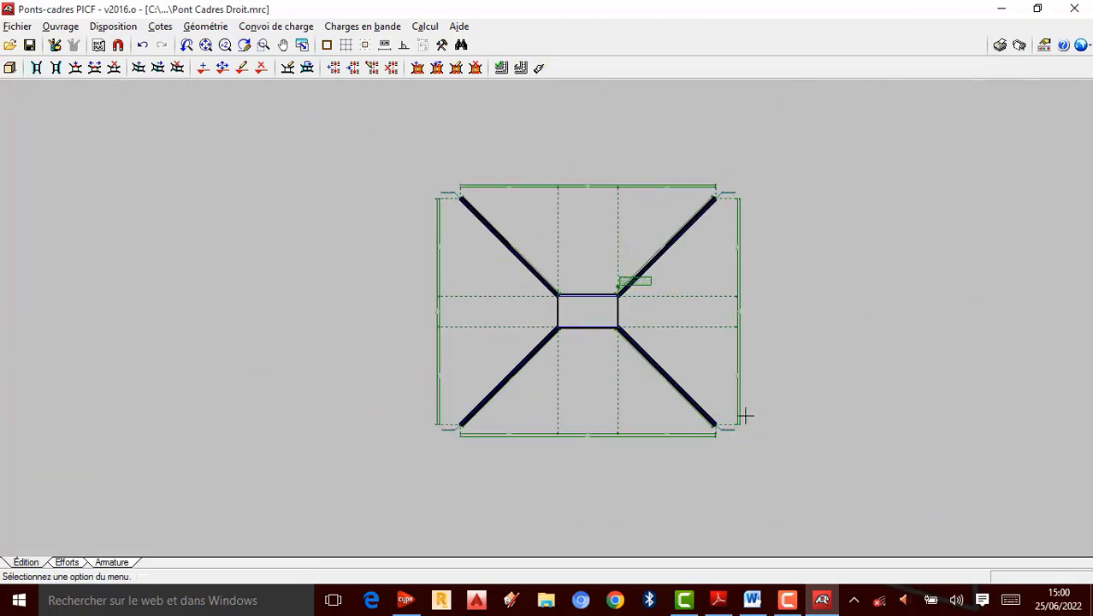
scroll(557, 285, up, 2)
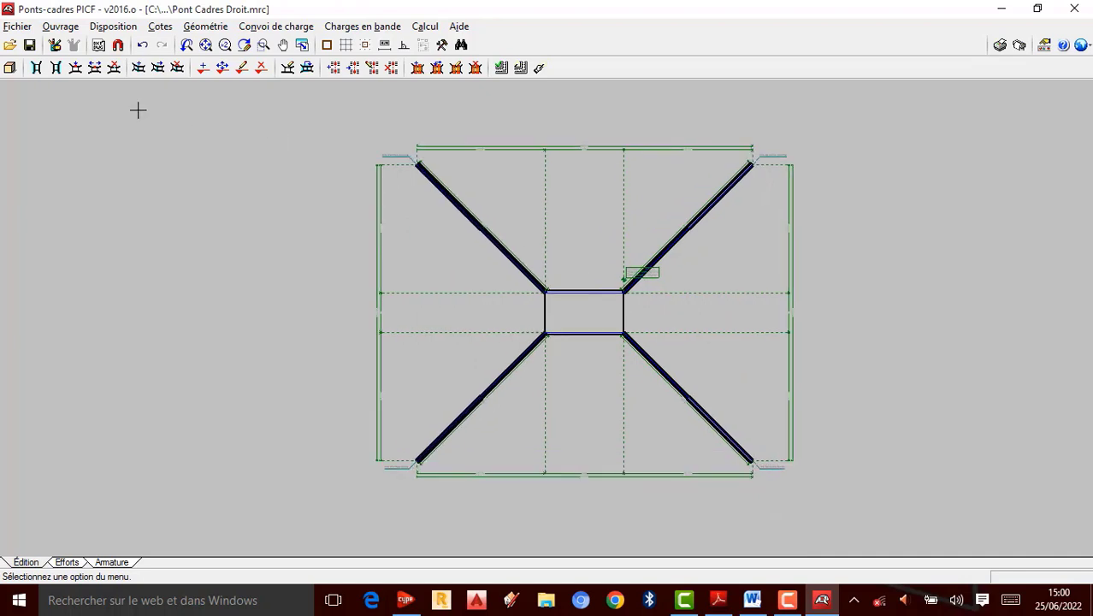
click(60, 26)
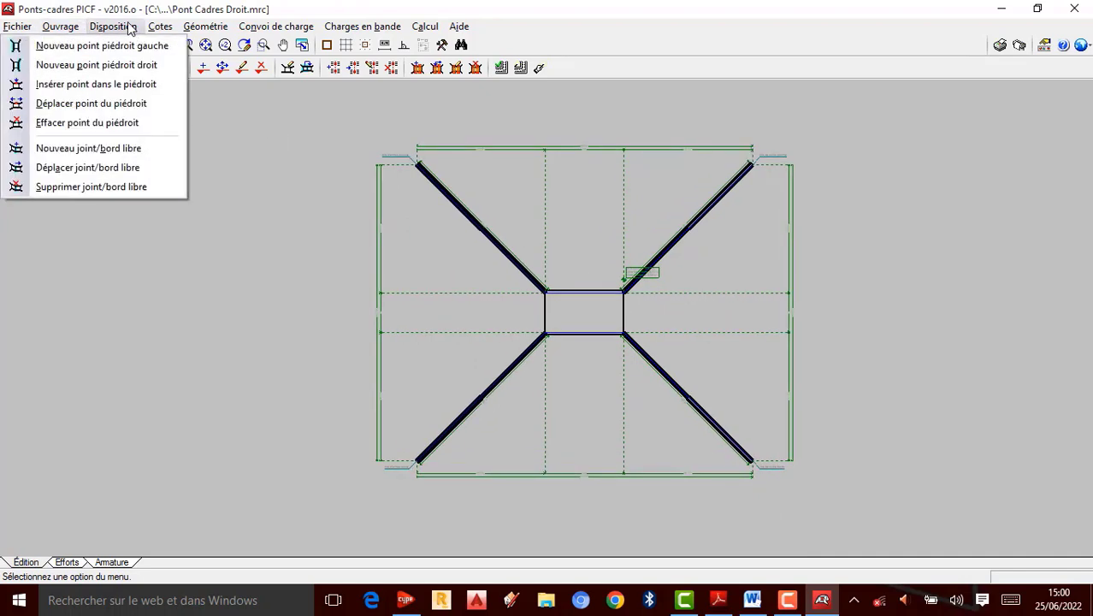
click(113, 68)
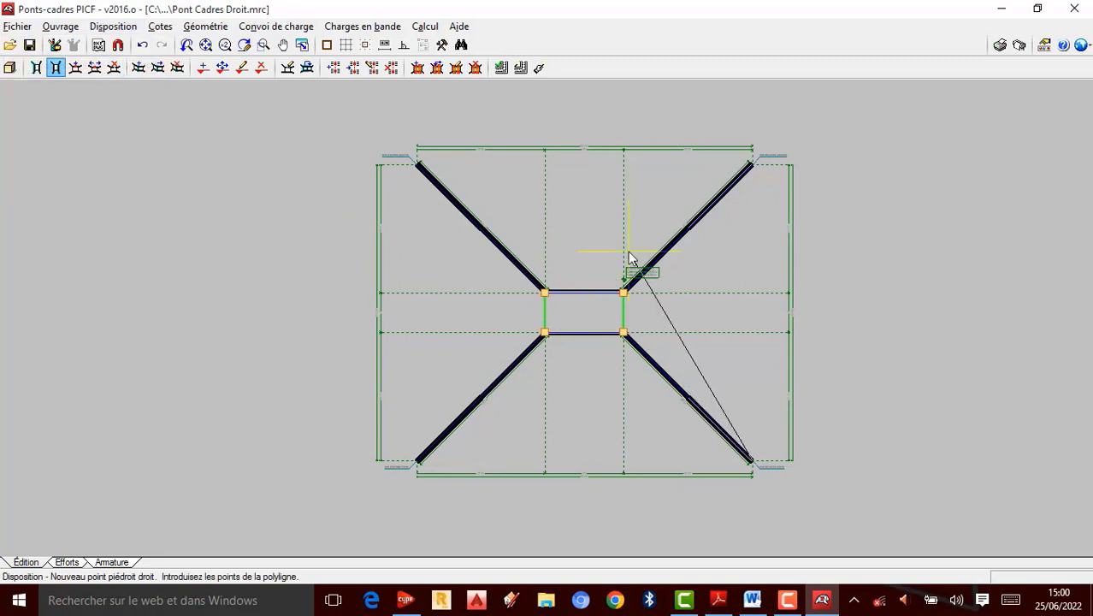
right_click(628, 252)
click(120, 28)
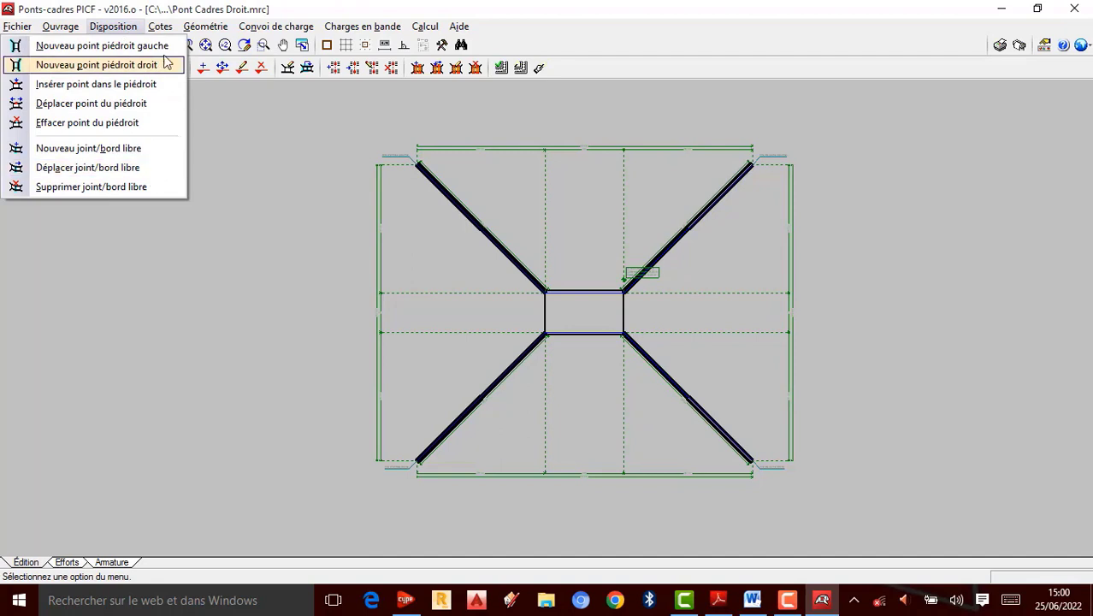
mouse_move(173, 33)
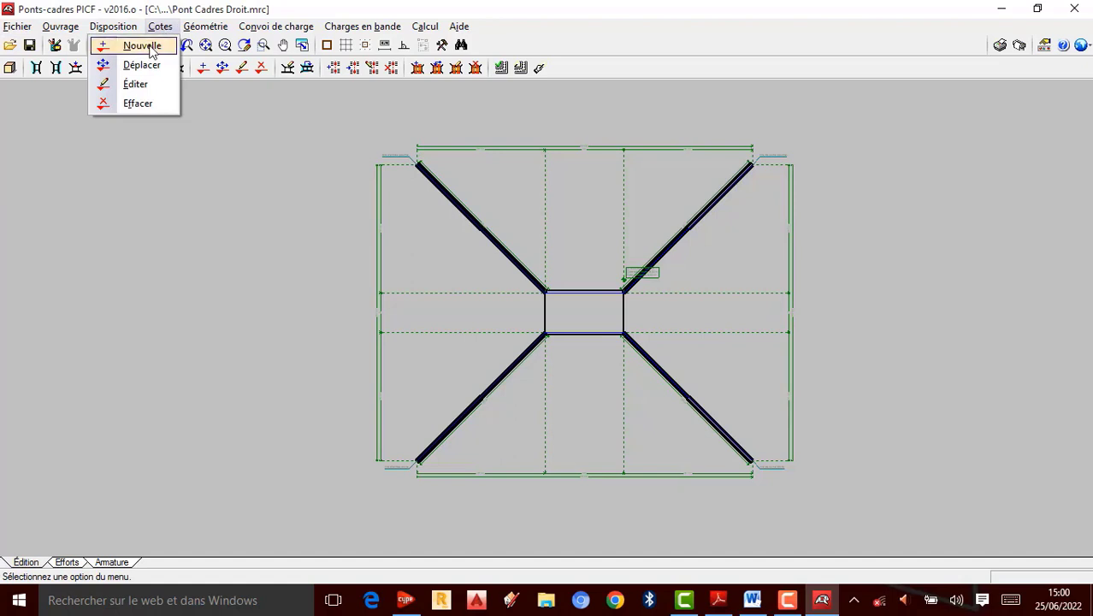
Step: Start a new dimension and zoom around the frame's corners and wing walls to examine the existing dimensions
click(151, 48)
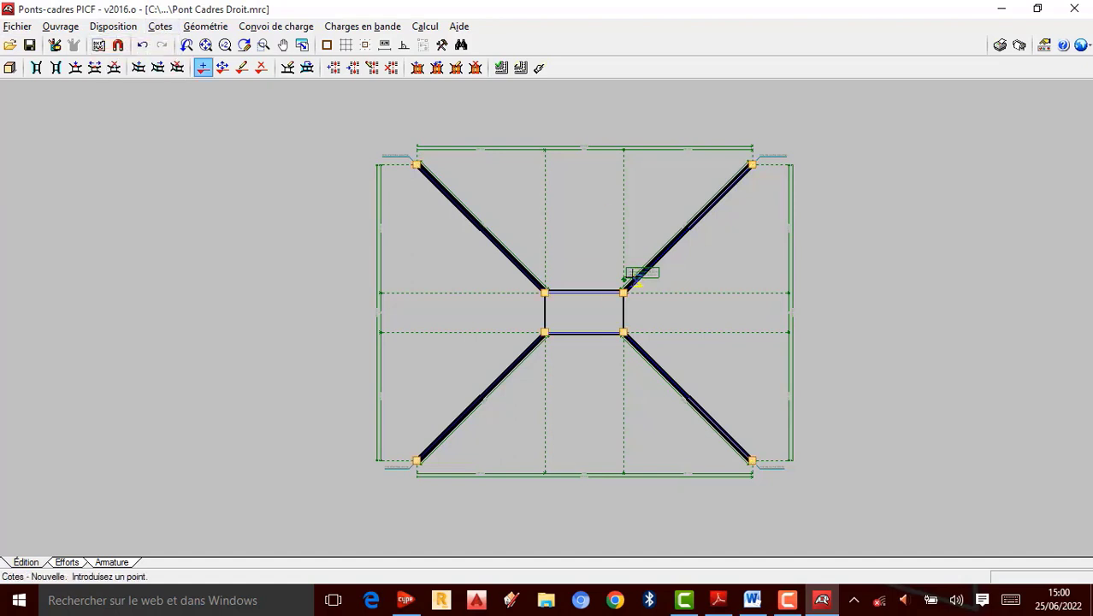
scroll(651, 231, up, 1)
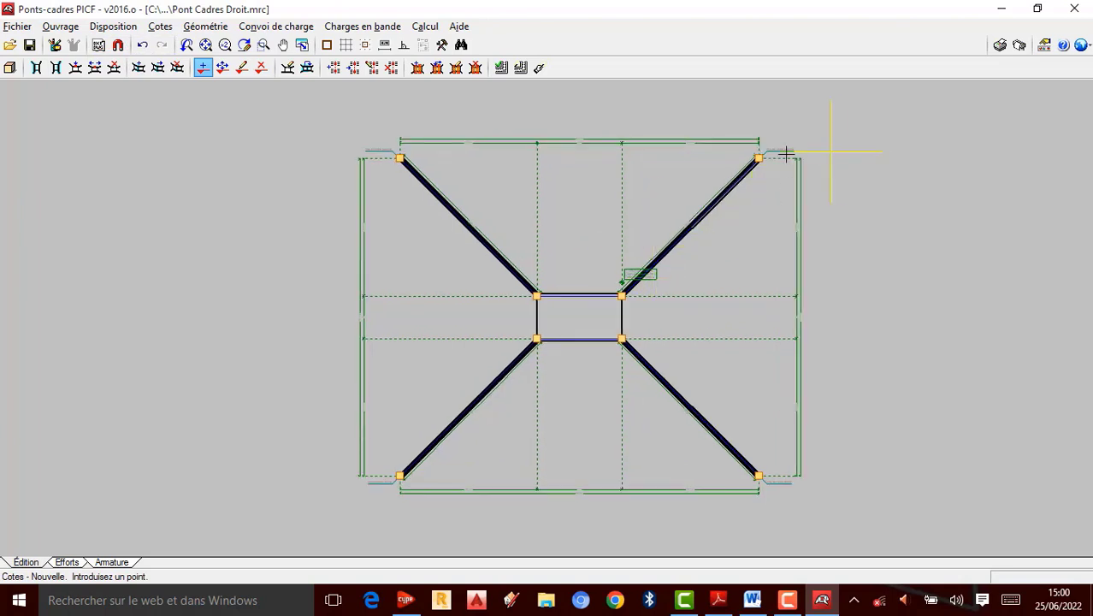
scroll(789, 152, up, 1)
scroll(789, 154, up, 2)
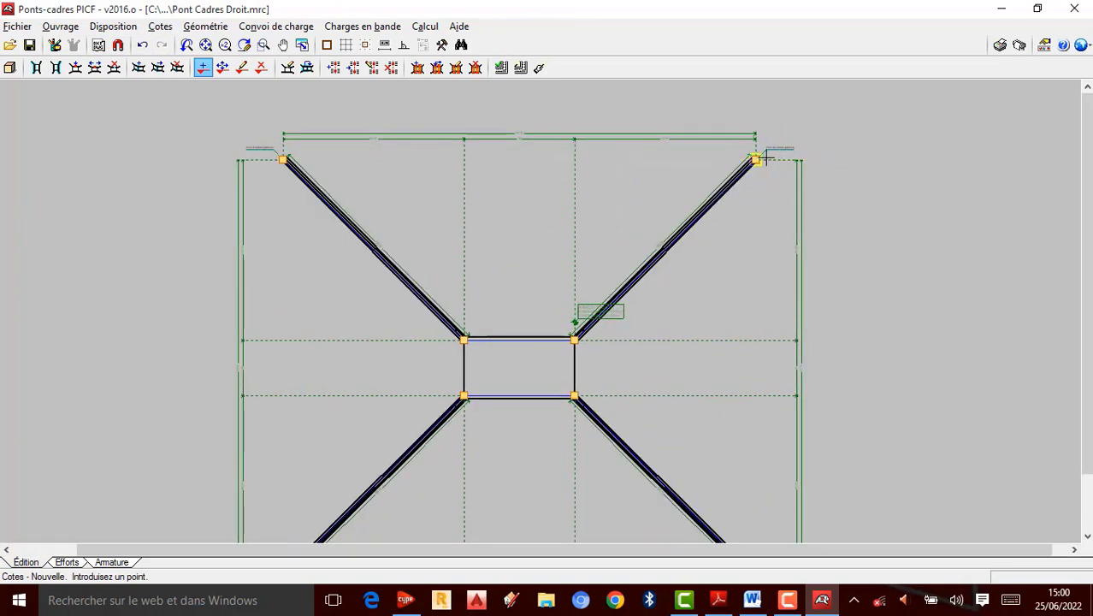
scroll(465, 180, down, 2)
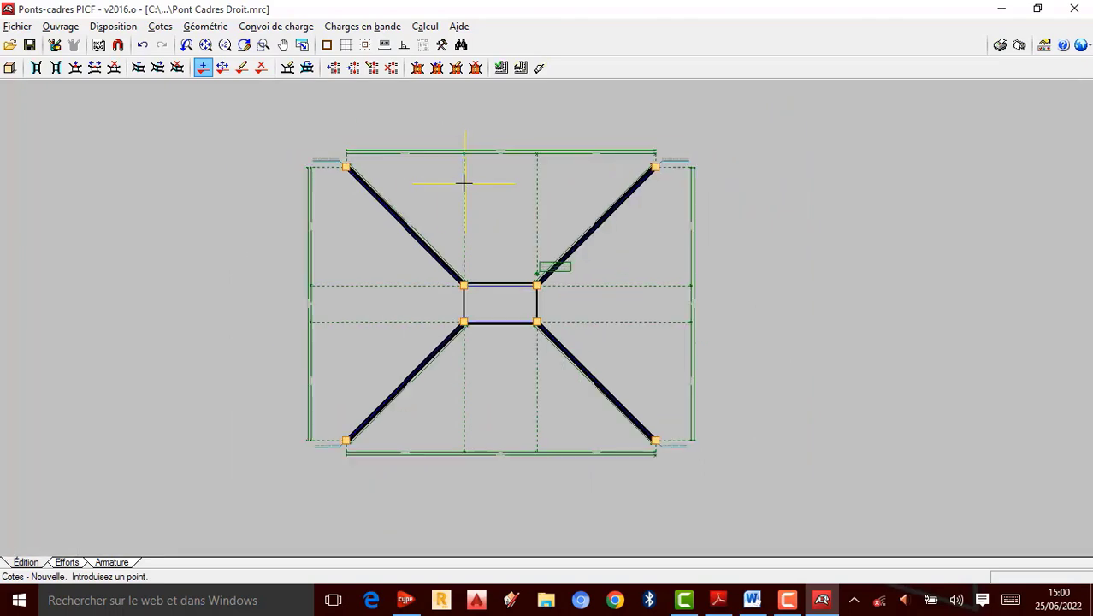
scroll(438, 246, up, 3)
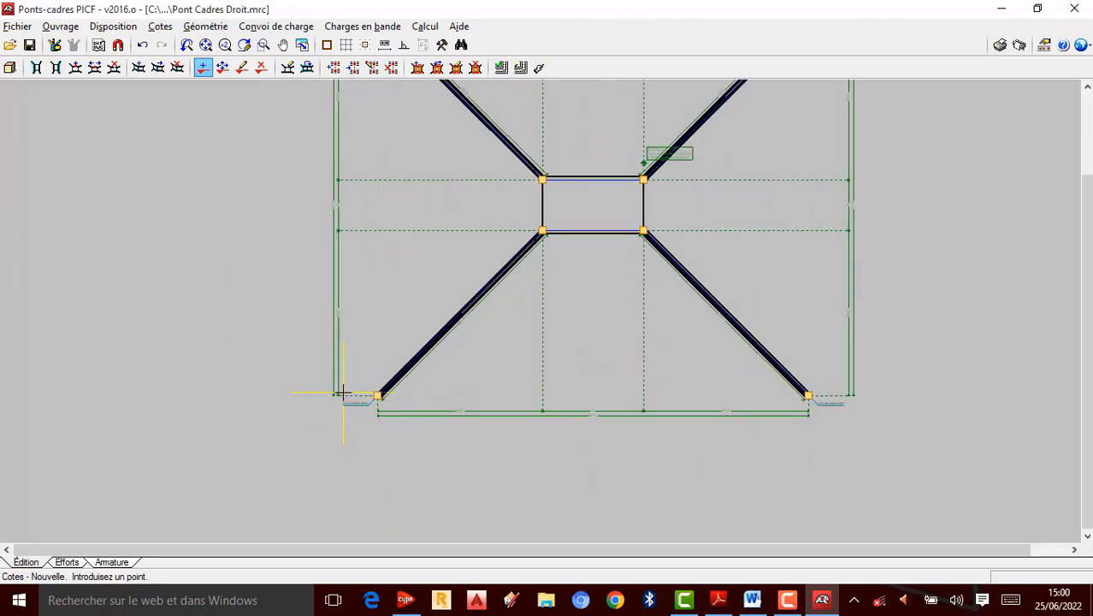
scroll(363, 420, up, 2)
scroll(364, 420, down, 4)
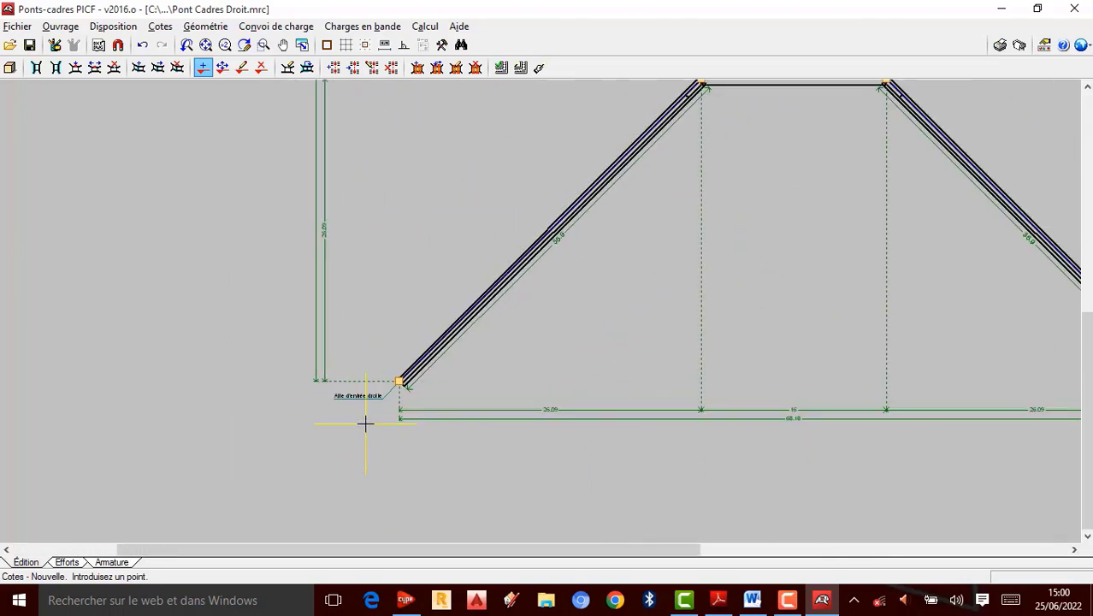
scroll(363, 442, down, 3)
scroll(368, 329, up, 1)
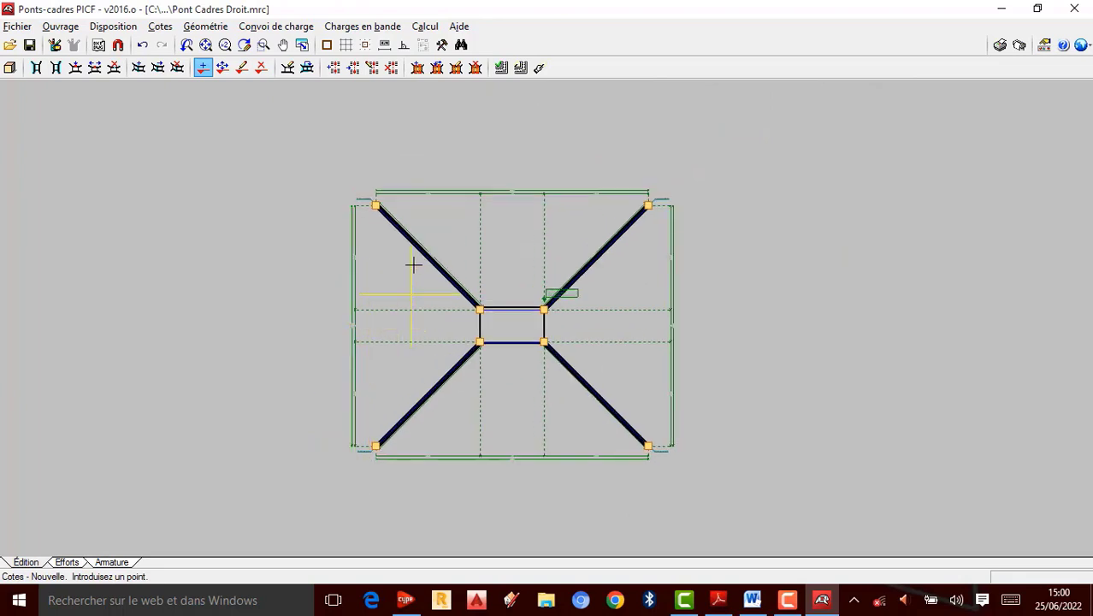
key(Escape)
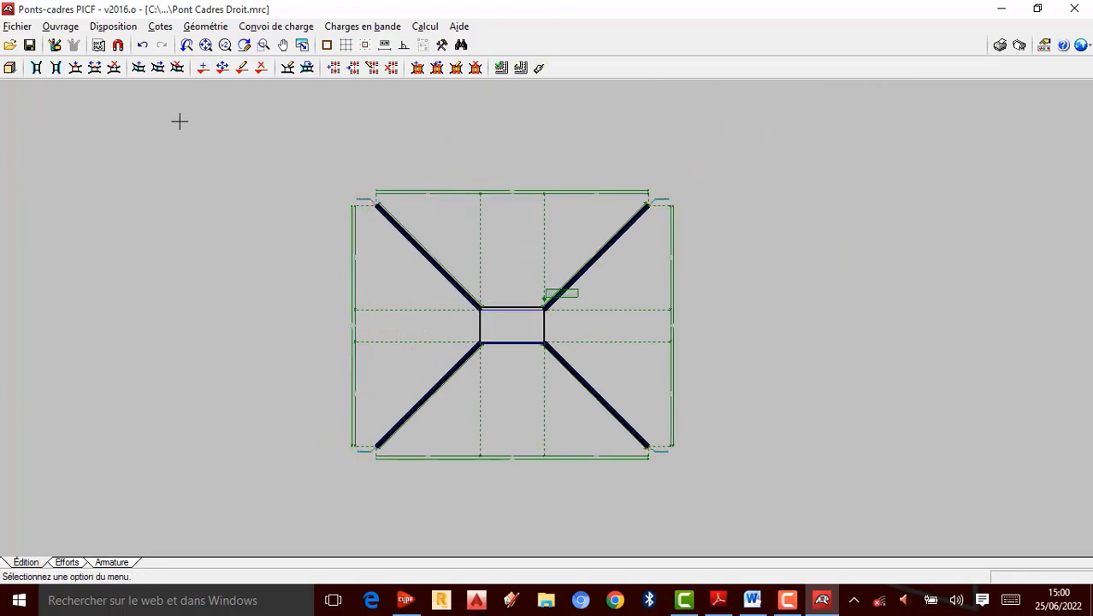
click(160, 26)
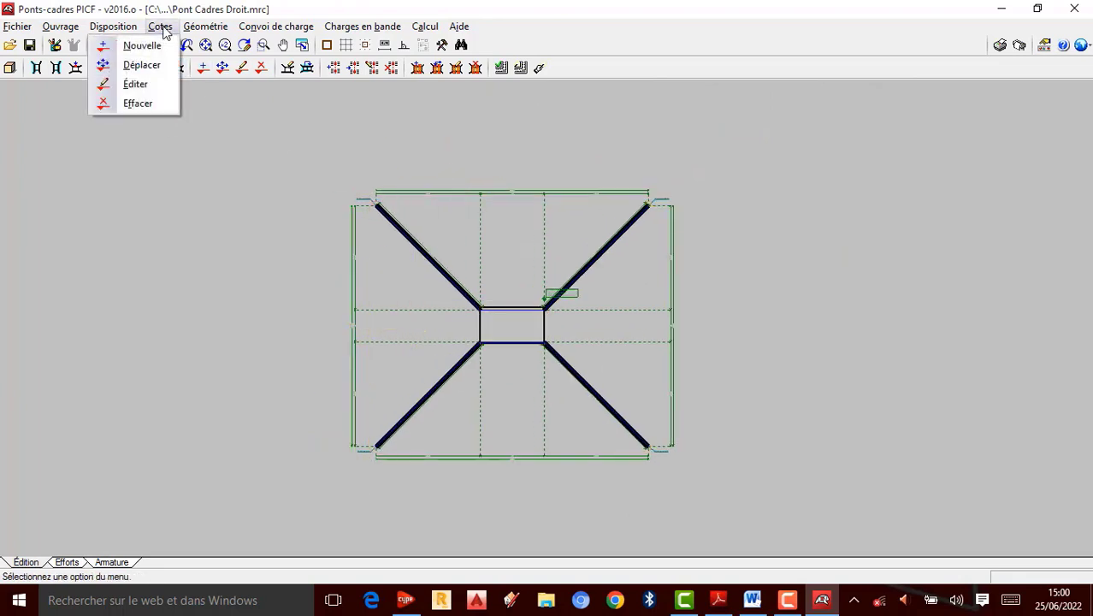
click(142, 66)
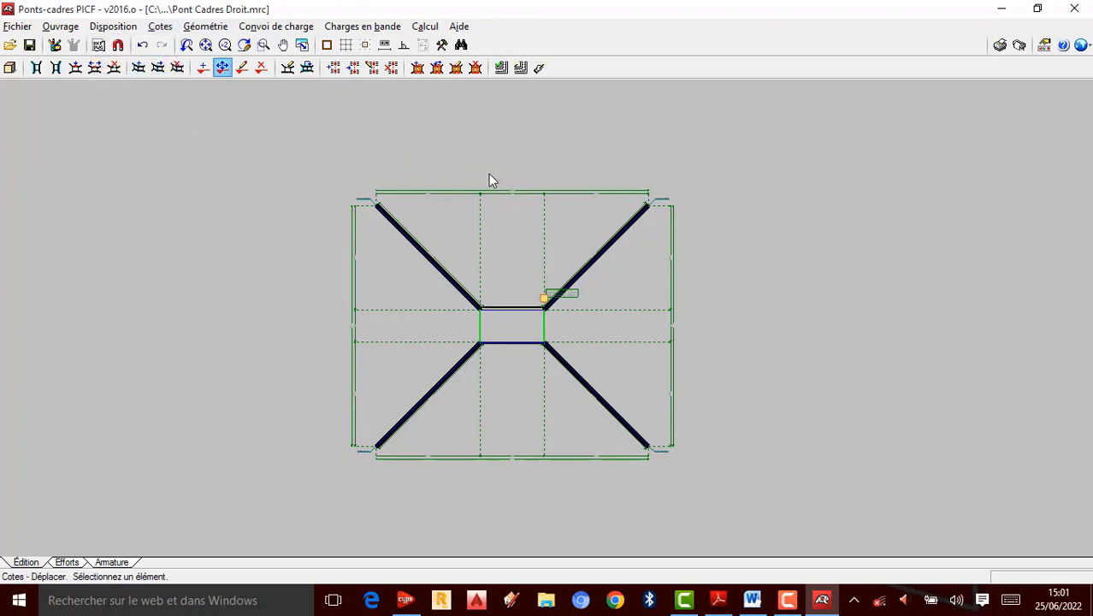
key(Escape)
click(160, 27)
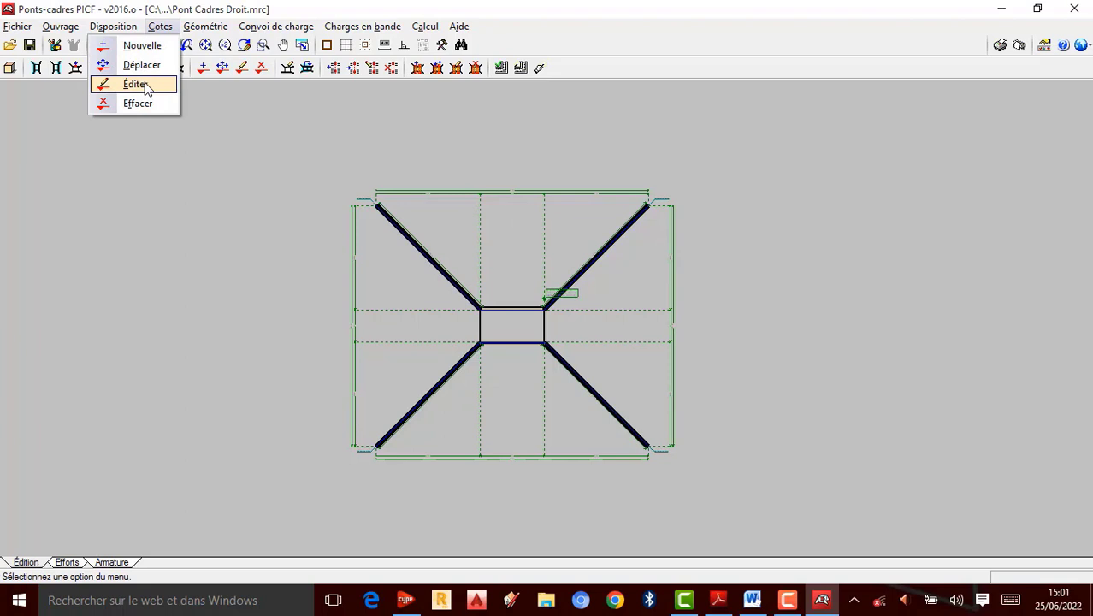
mouse_move(206, 34)
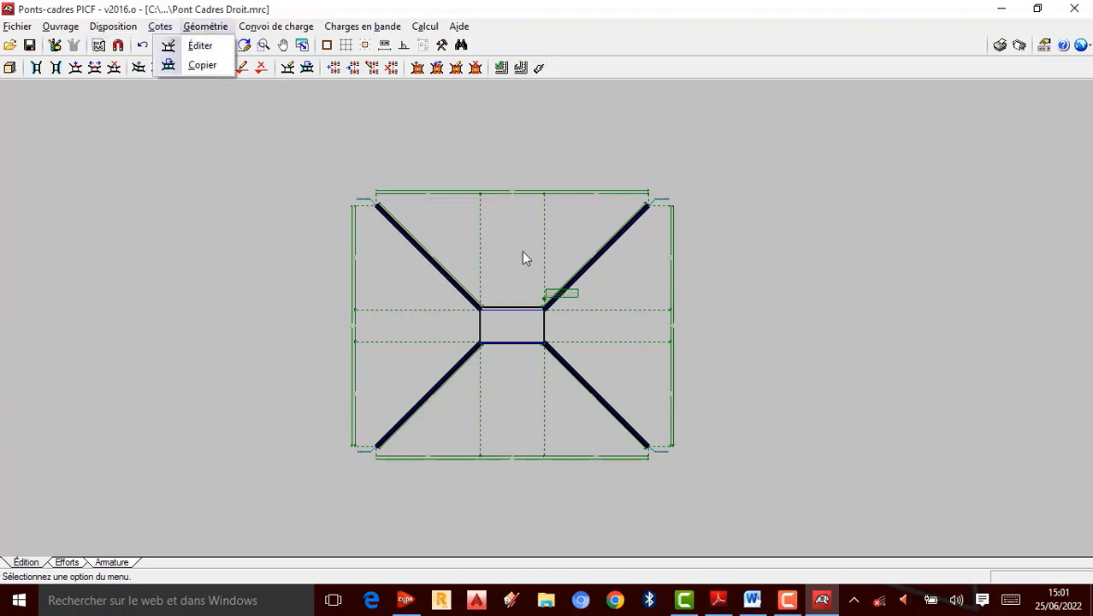
key(Escape)
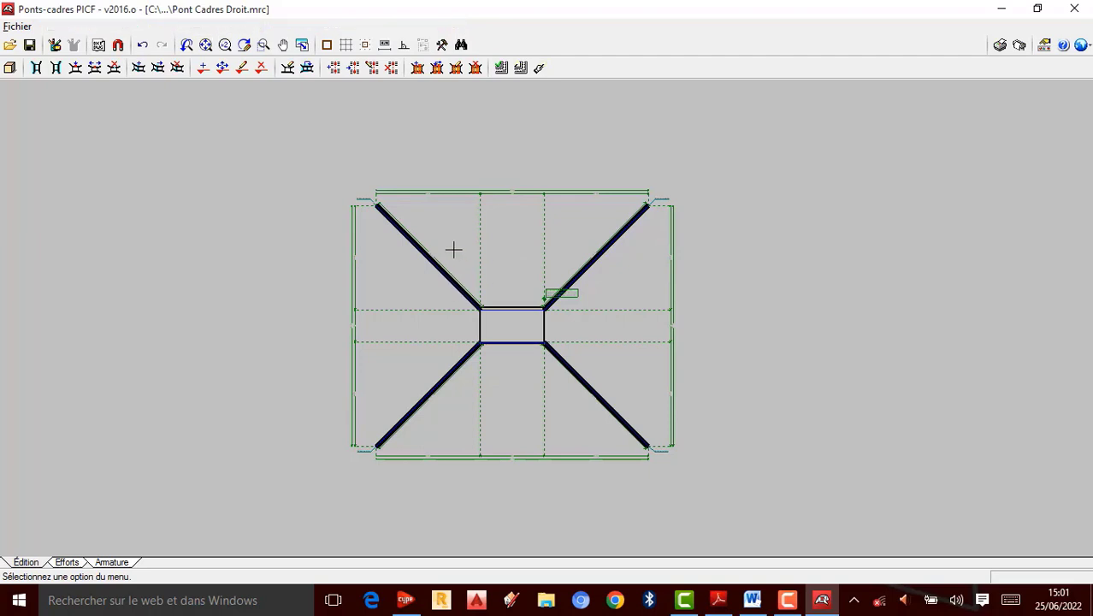
scroll(446, 248, up, 2)
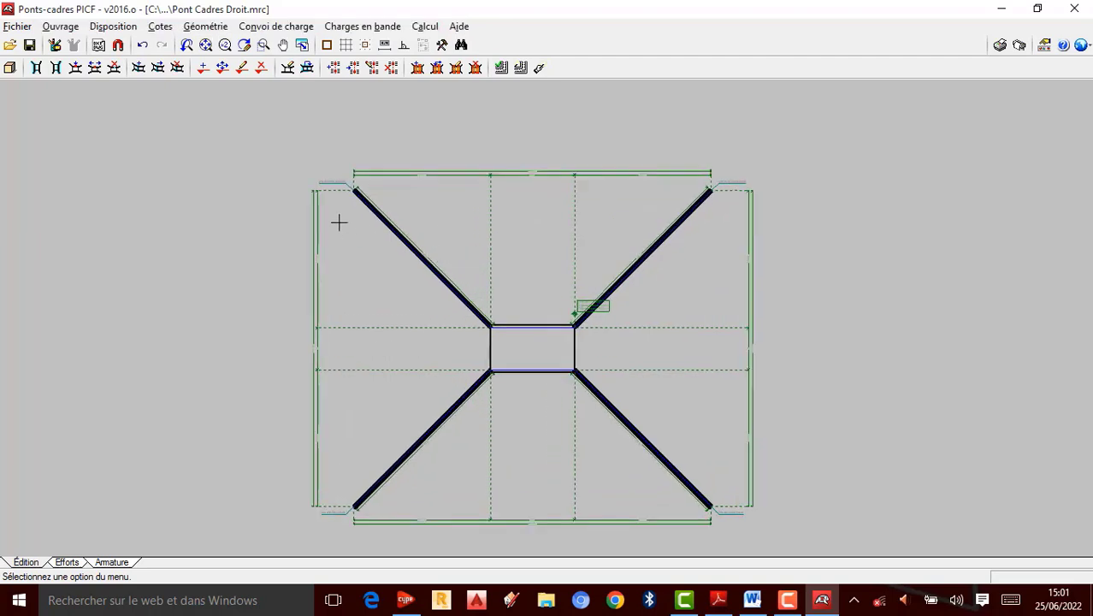
scroll(455, 186, down, 2)
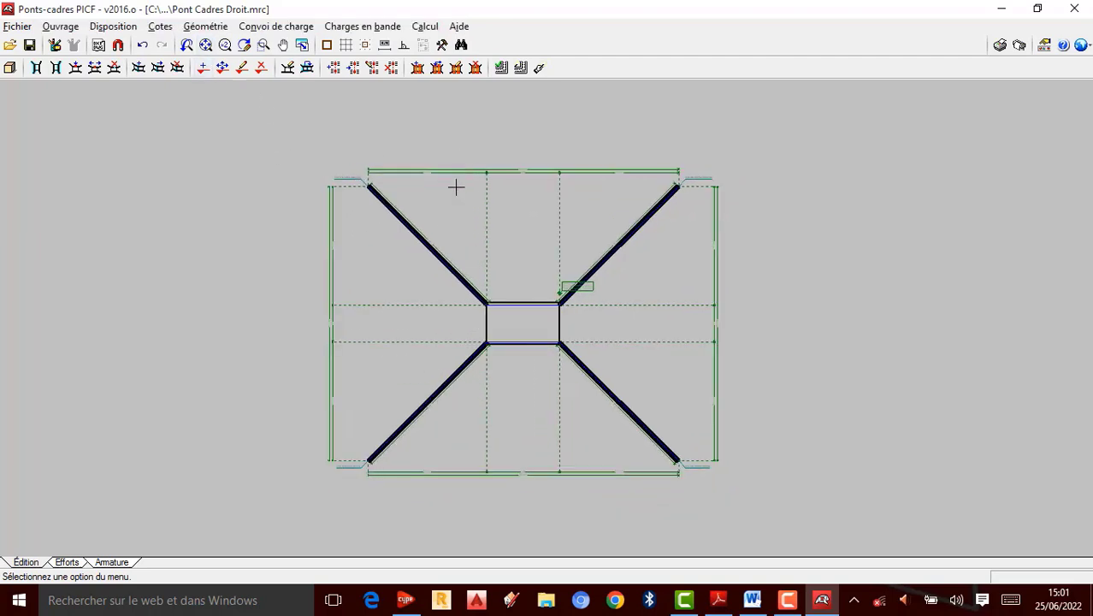
click(205, 27)
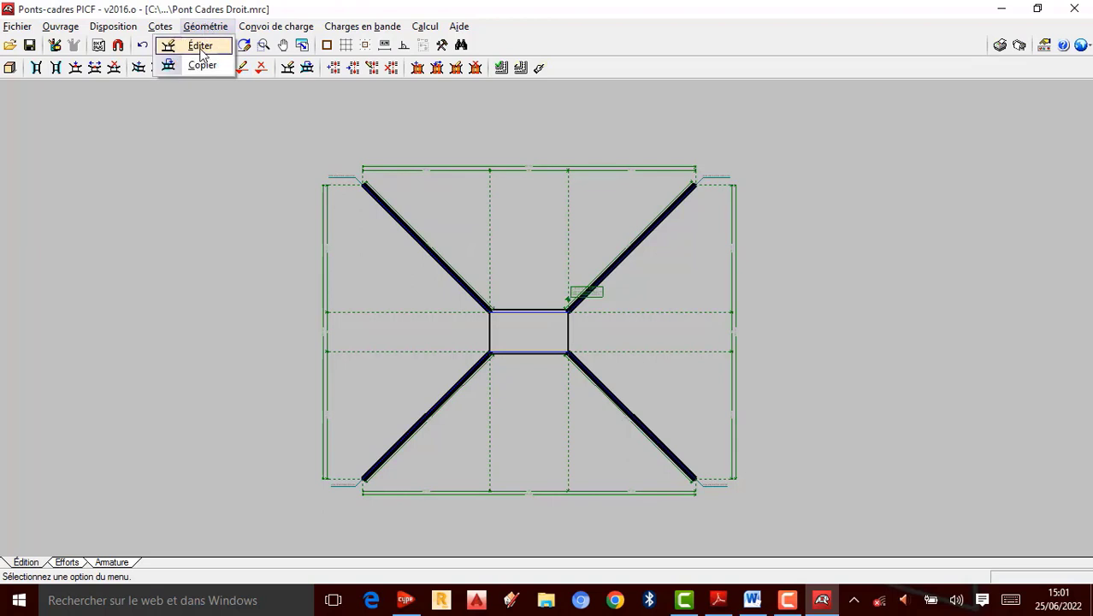
click(201, 48)
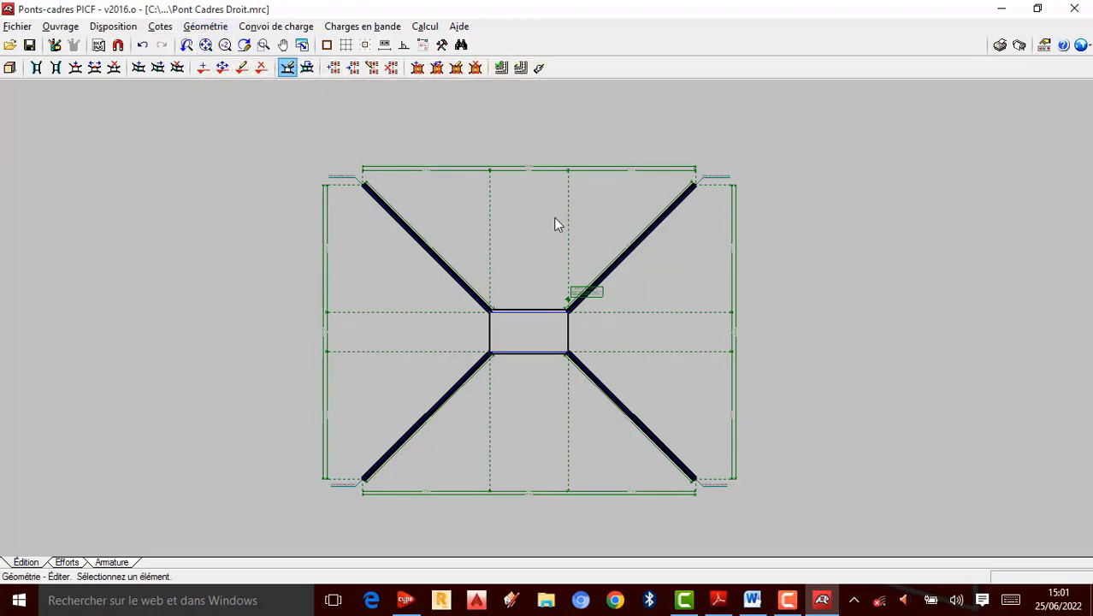
click(206, 26)
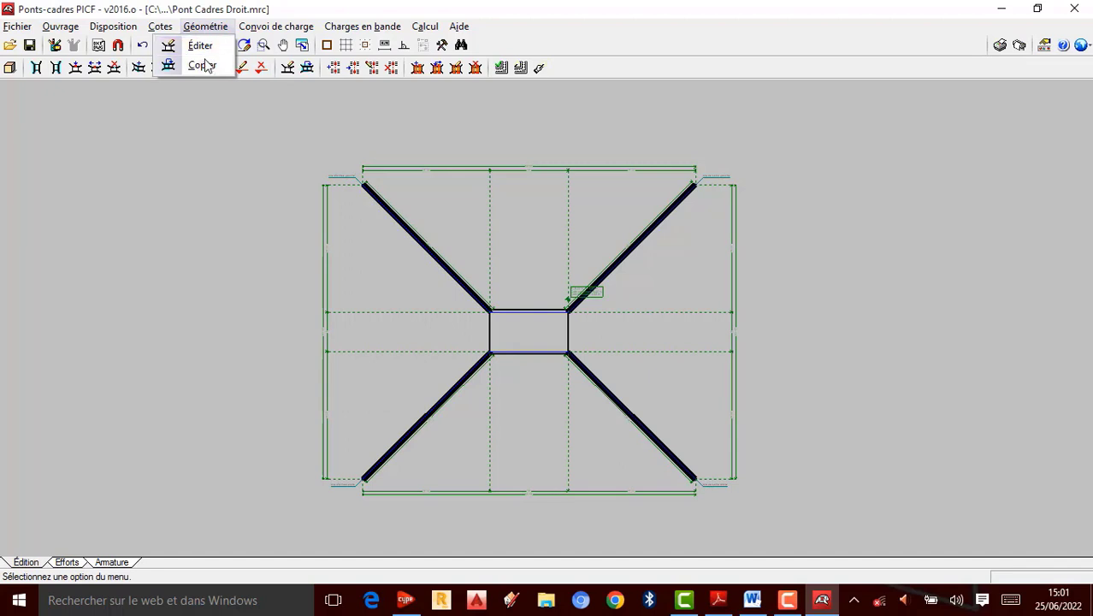
mouse_move(131, 29)
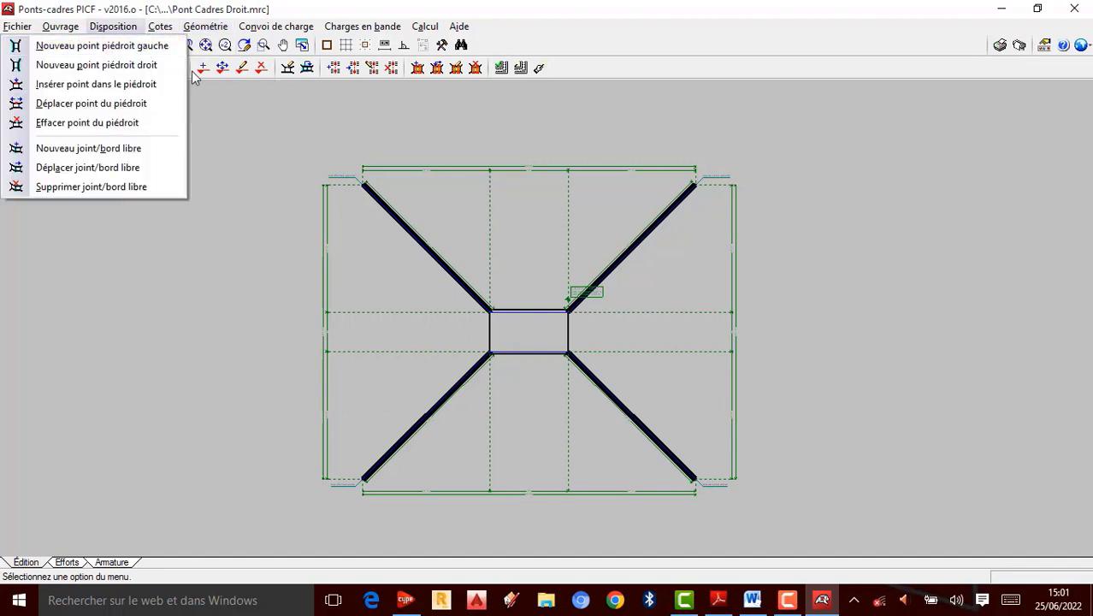
click(266, 29)
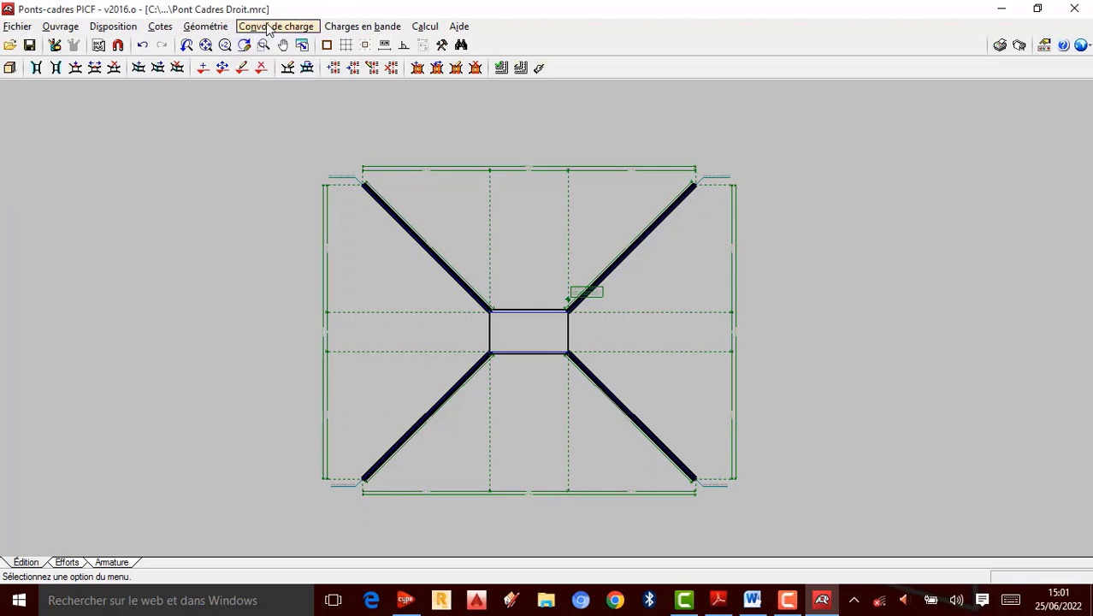
Step: Start a new load convoy and zoom around the frame opening to examine its placement preview, then cancel
click(268, 29)
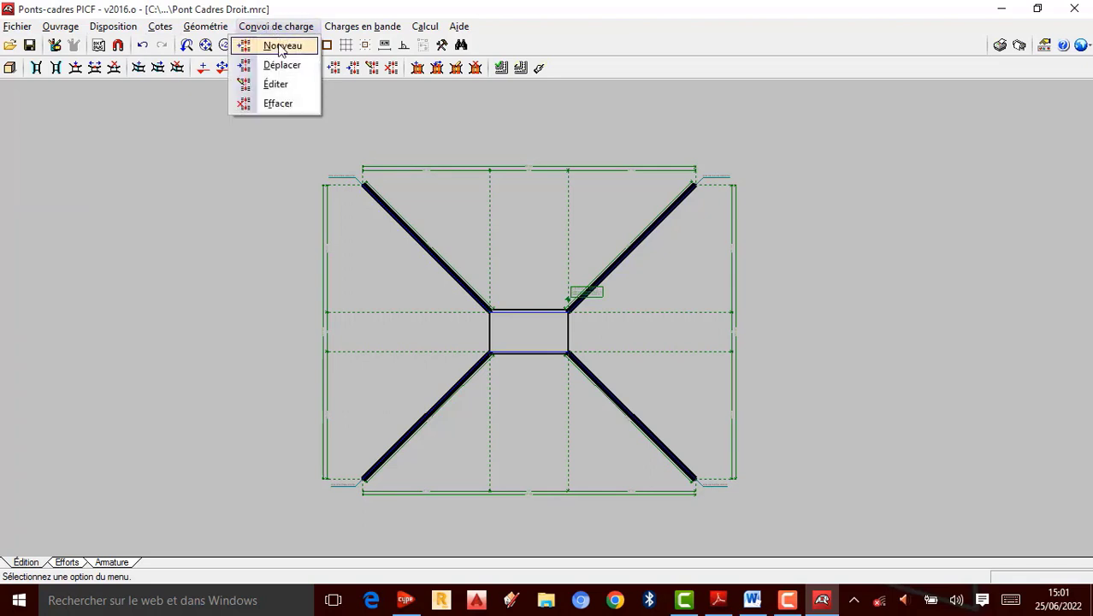
click(281, 47)
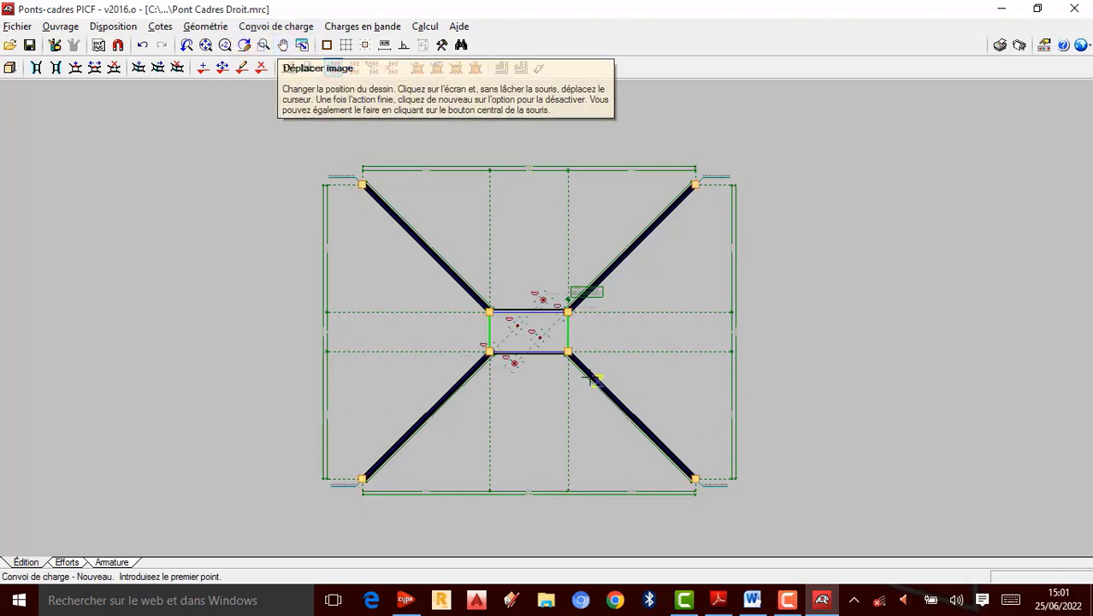
scroll(532, 345, up, 1)
scroll(532, 345, up, 2)
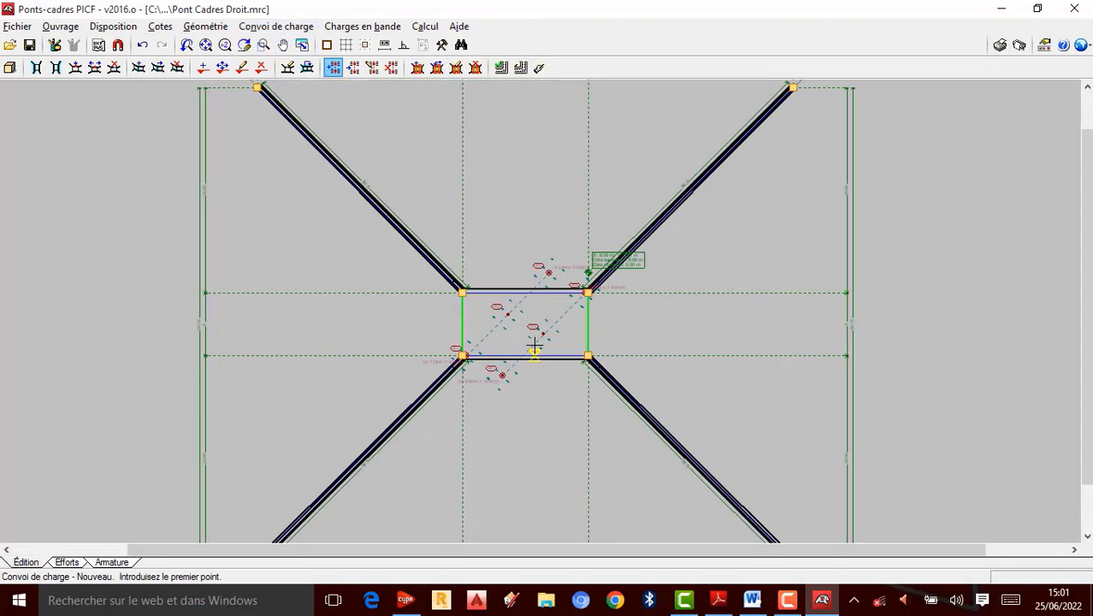
scroll(536, 344, up, 1)
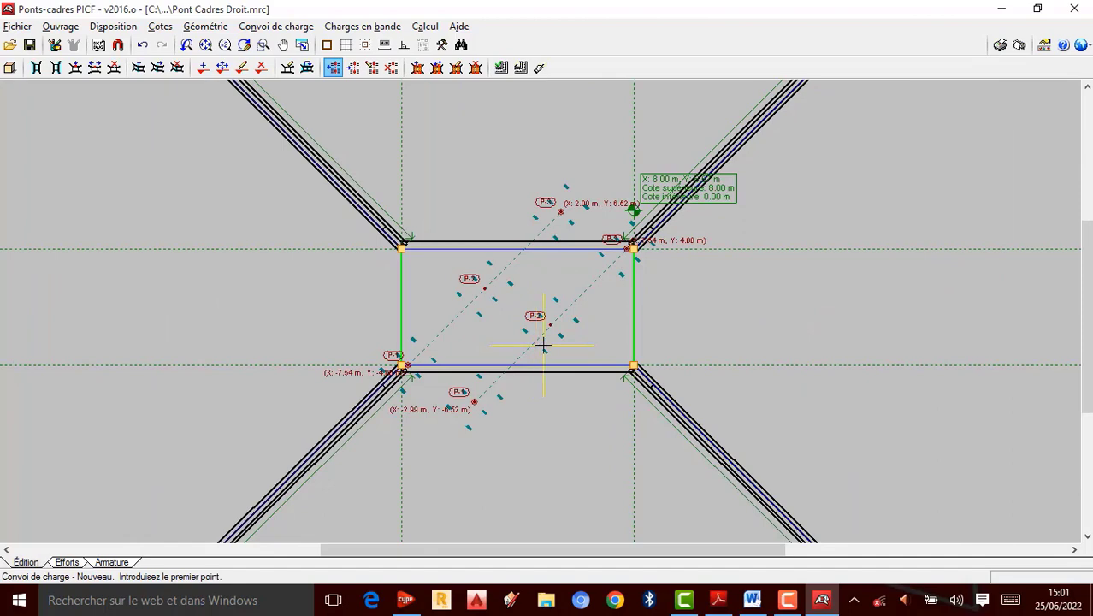
scroll(570, 325, down, 2)
scroll(571, 330, down, 1)
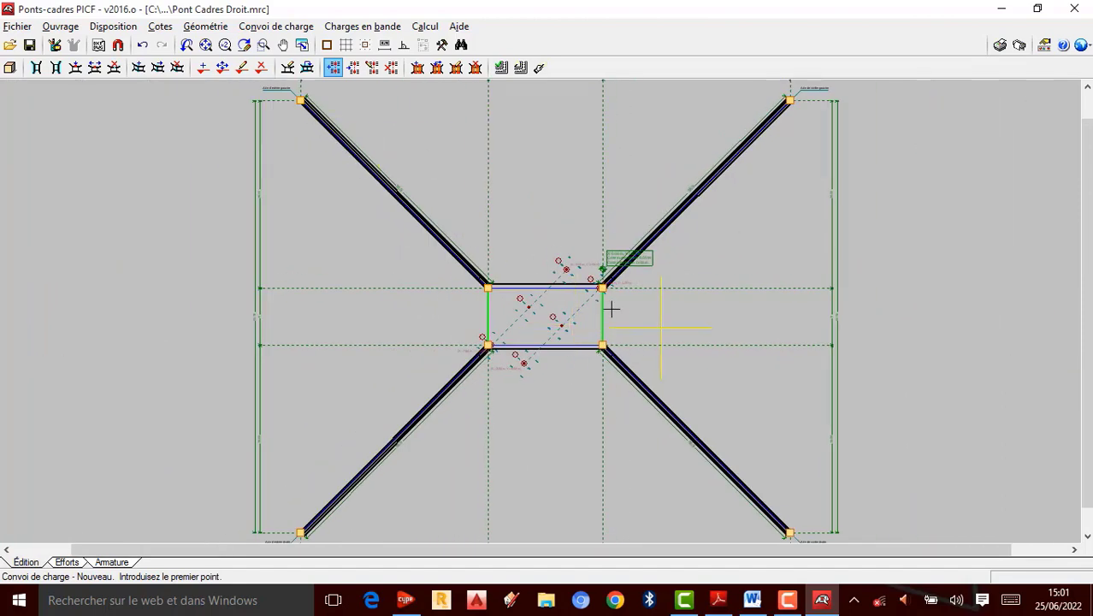
right_click(601, 299)
click(274, 26)
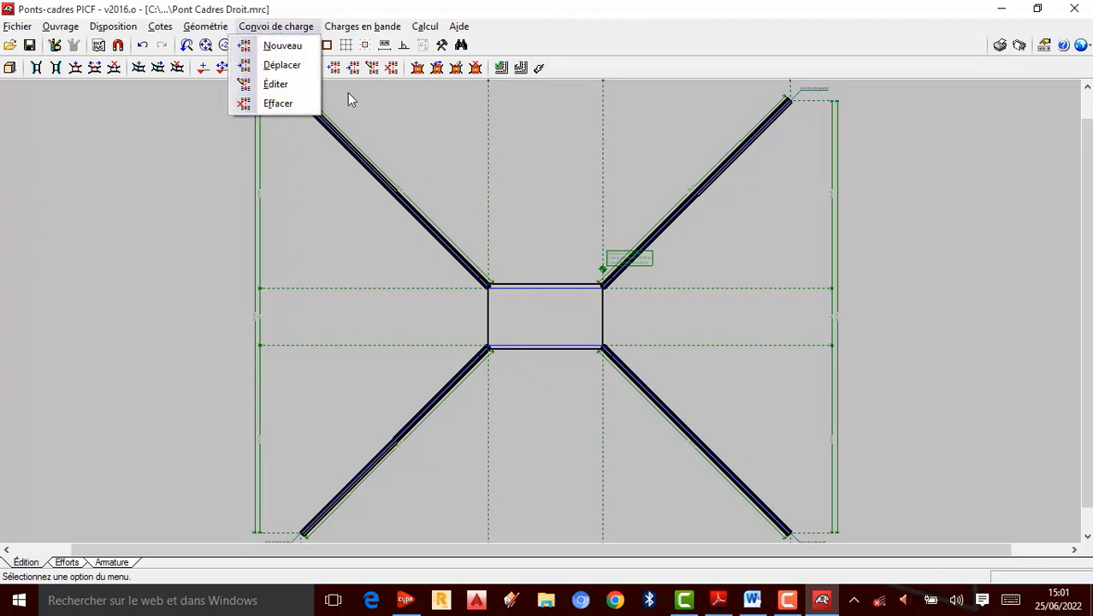
mouse_move(355, 31)
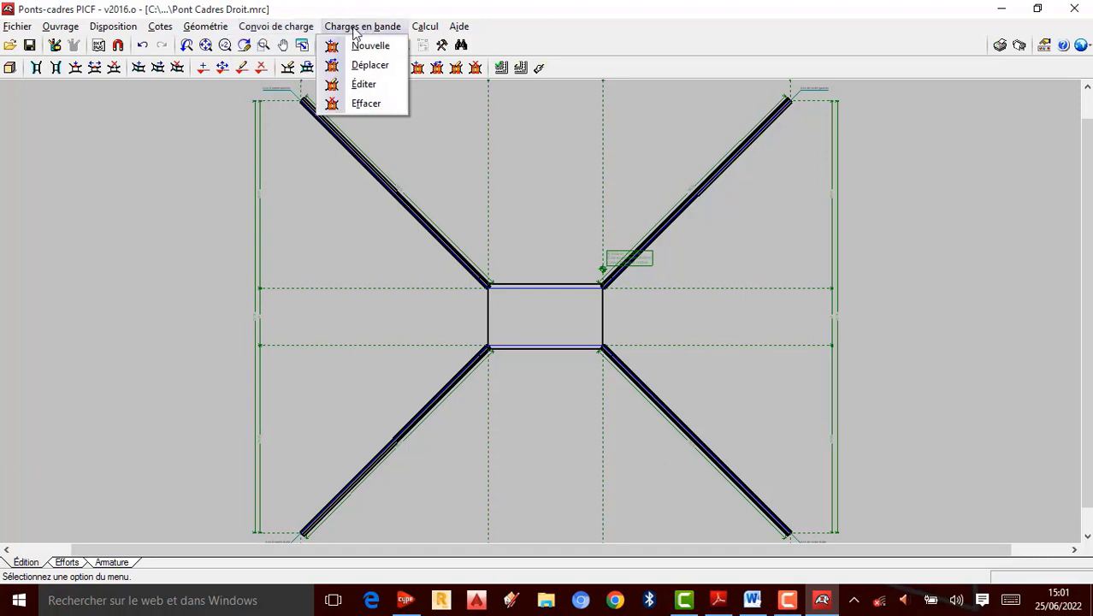
click(355, 31)
click(379, 31)
key(Escape)
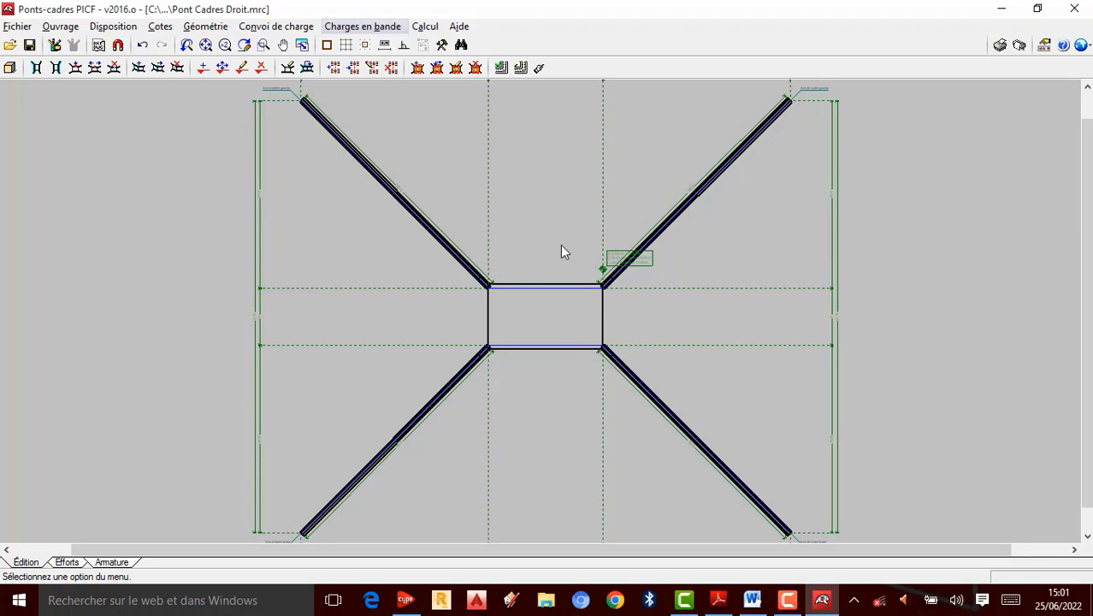
scroll(539, 237, down, 1)
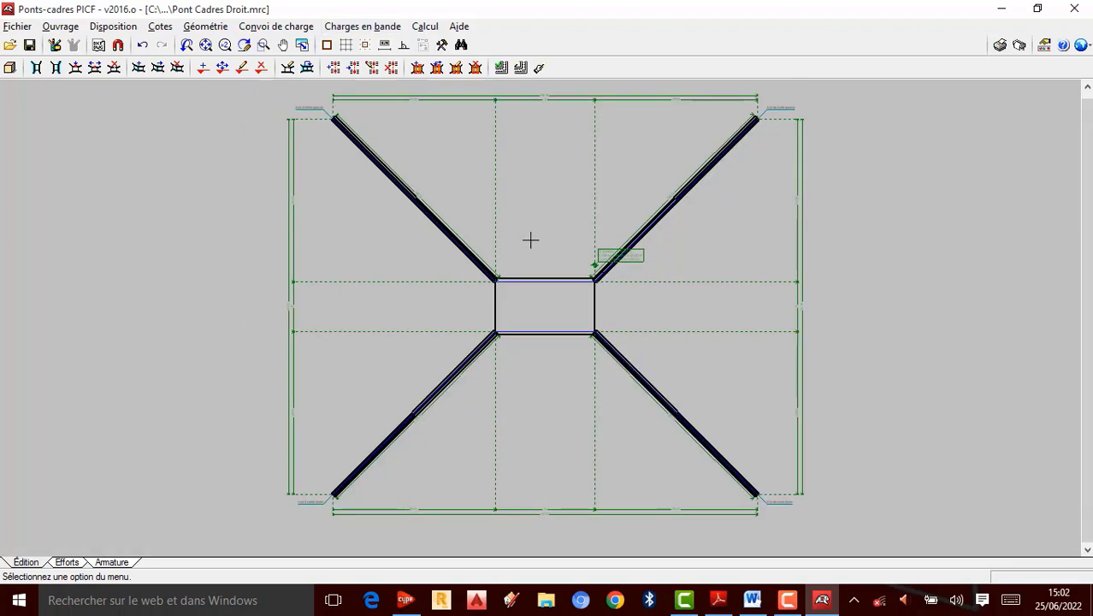
Step: Open the Recours d'édition editing toolbar and move it up beside the main toolbar
click(54, 45)
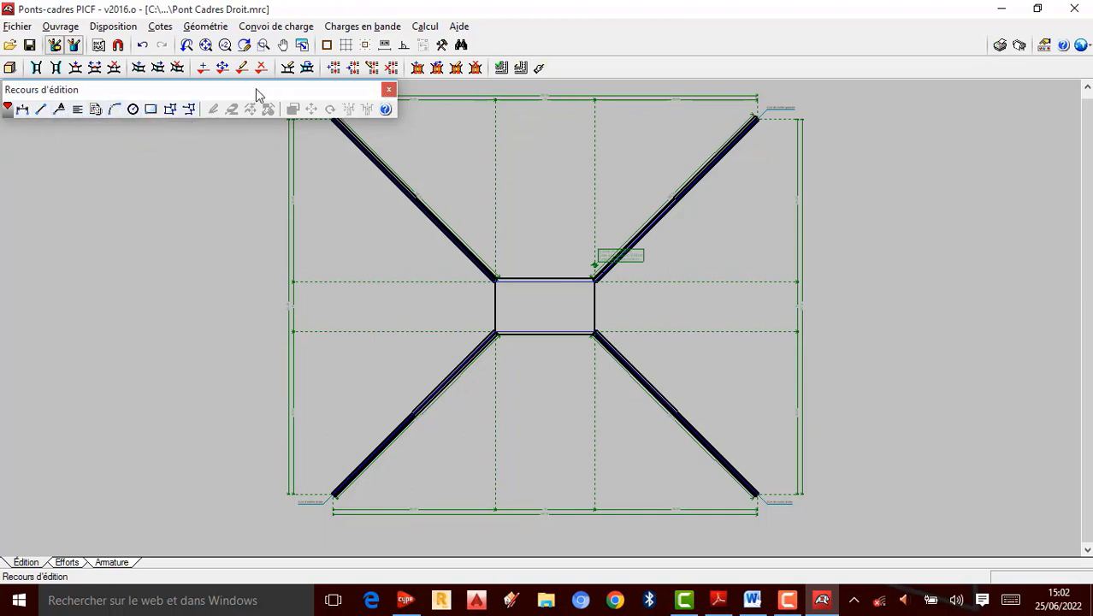
drag(255, 91, 796, 59)
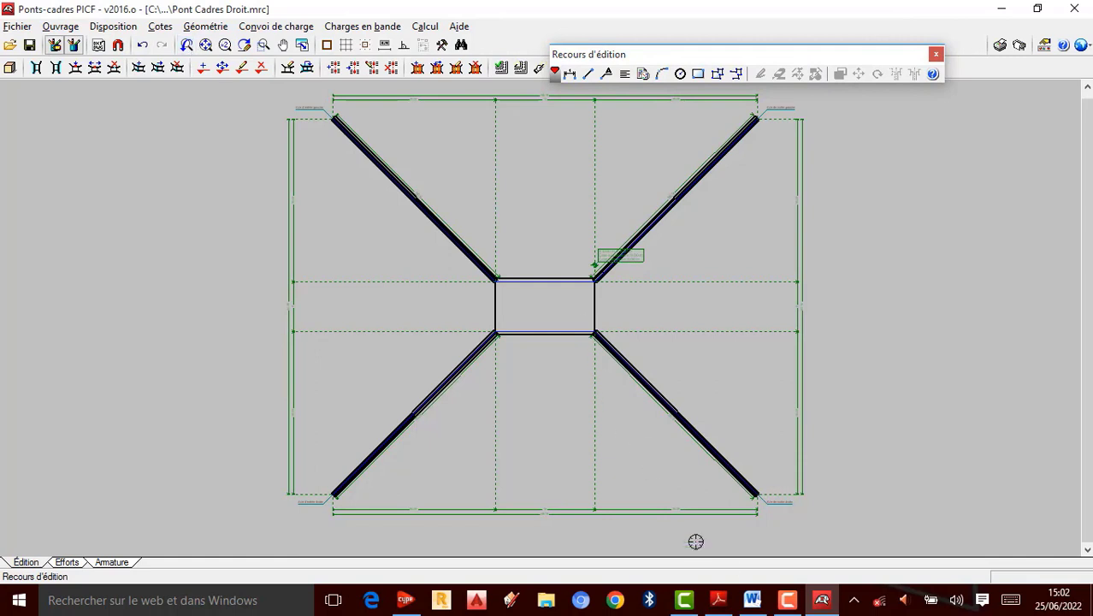
click(787, 599)
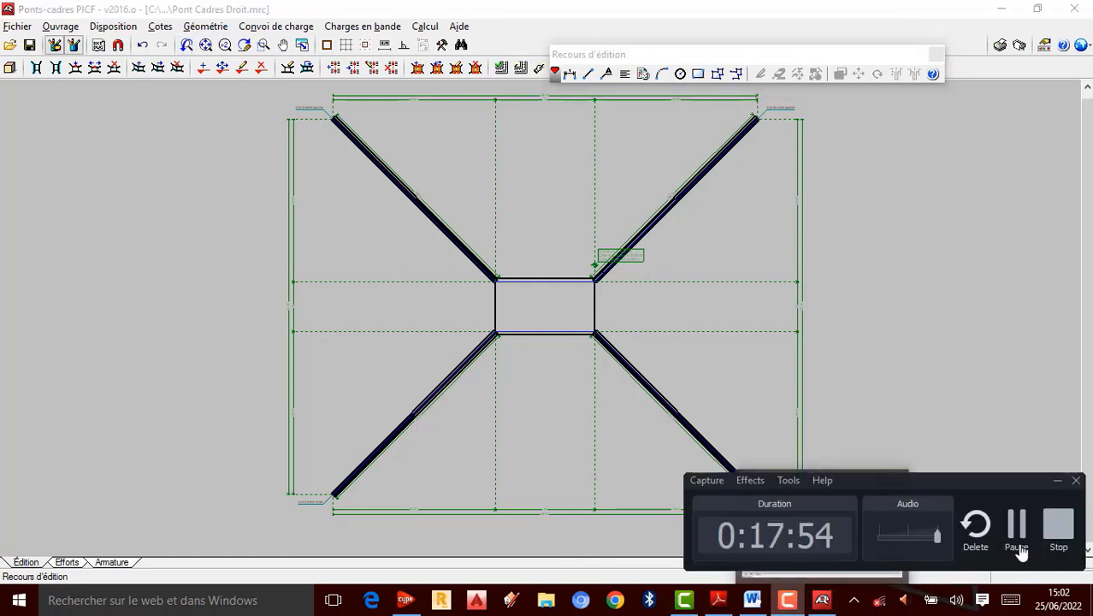
click(1016, 523)
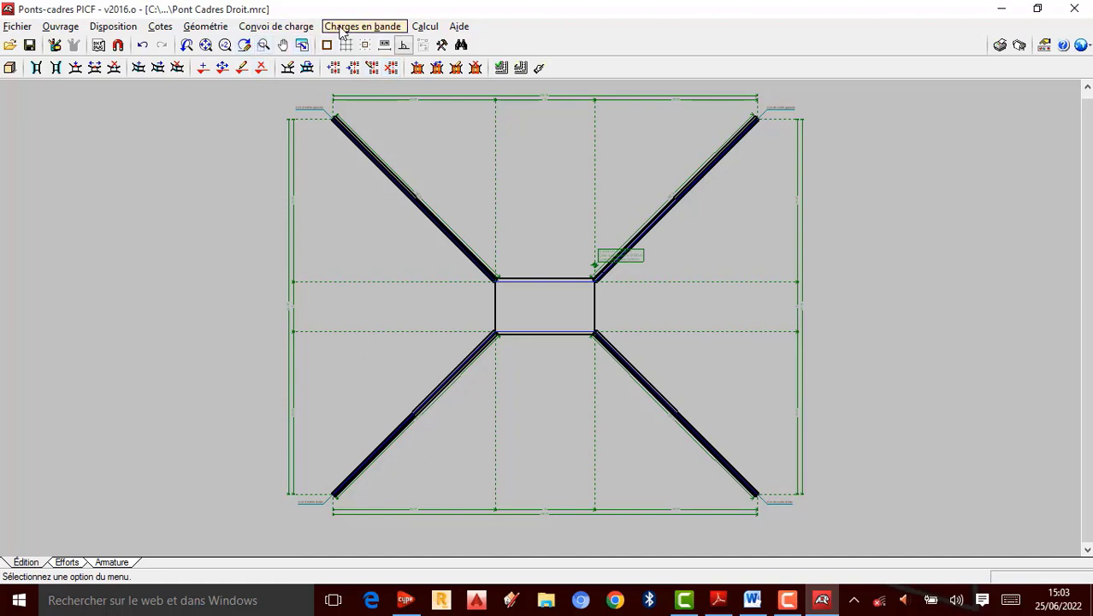
click(389, 35)
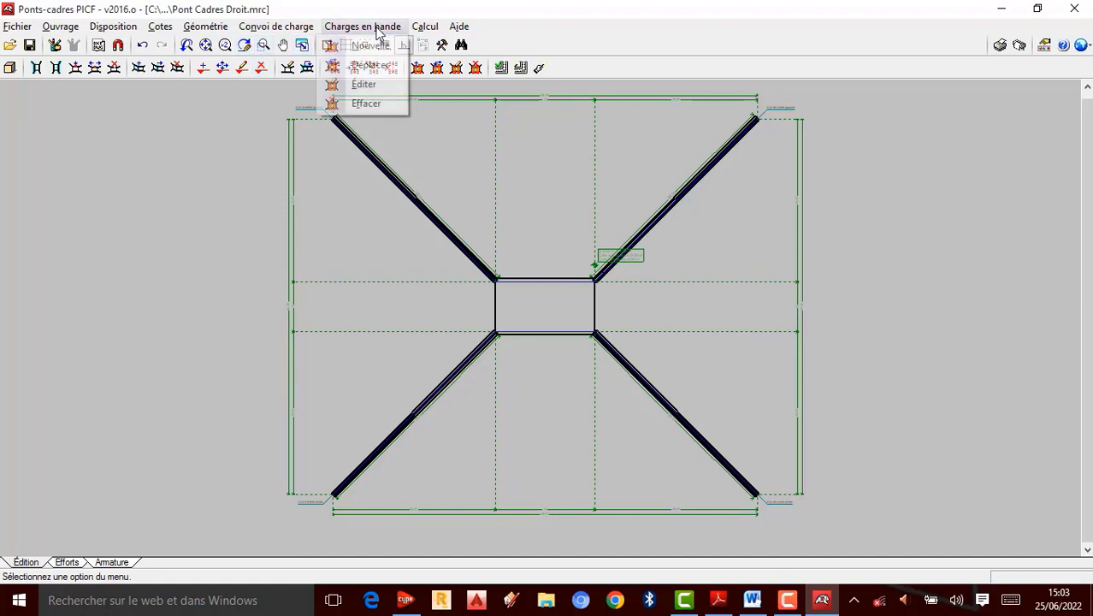
click(319, 69)
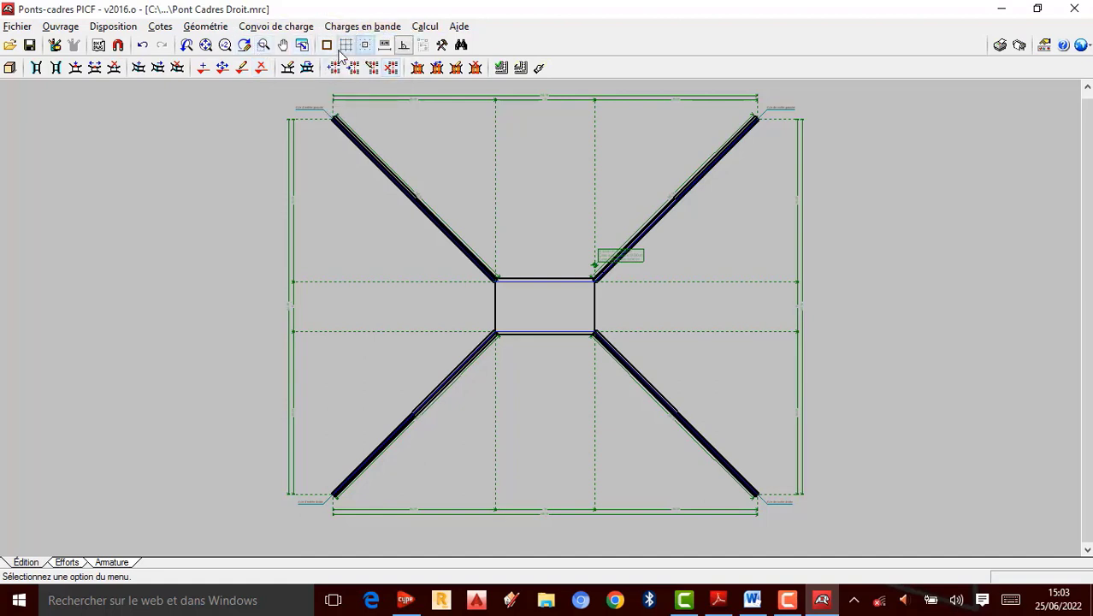
Step: Turn on the drawing grid over the frame plan
click(345, 45)
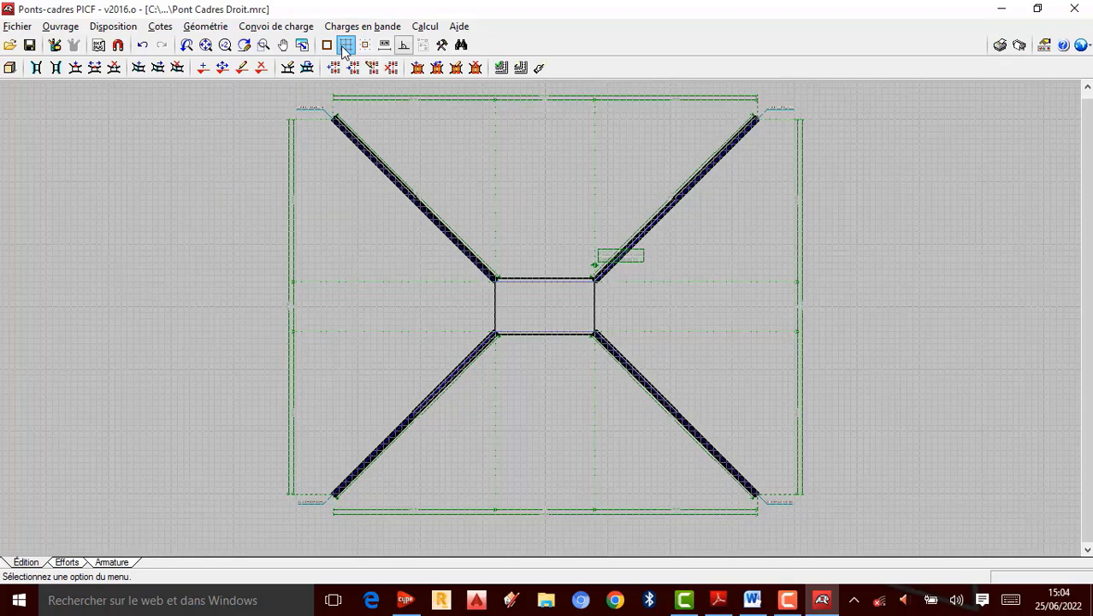
scroll(493, 248, up, 1)
scroll(586, 289, up, 2)
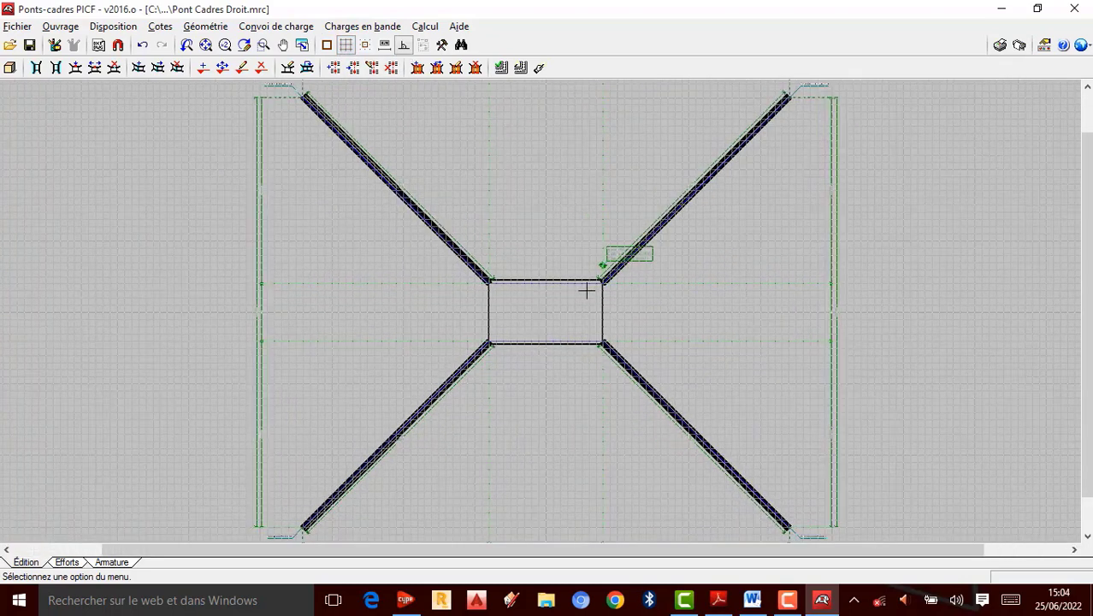
scroll(608, 295, down, 4)
scroll(630, 319, up, 2)
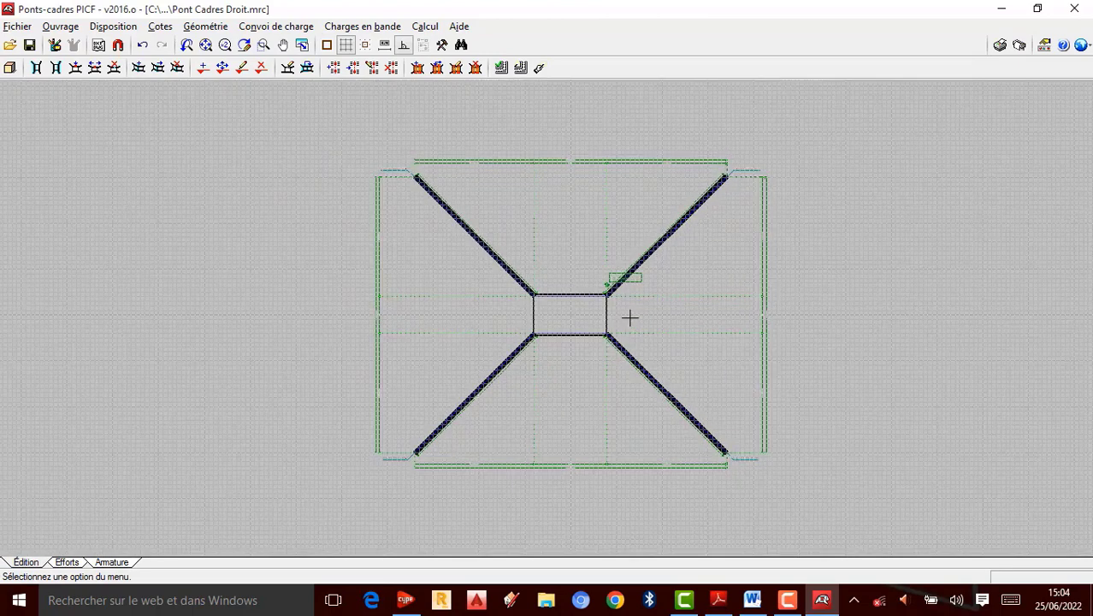
scroll(578, 215, down, 1)
scroll(580, 218, up, 1)
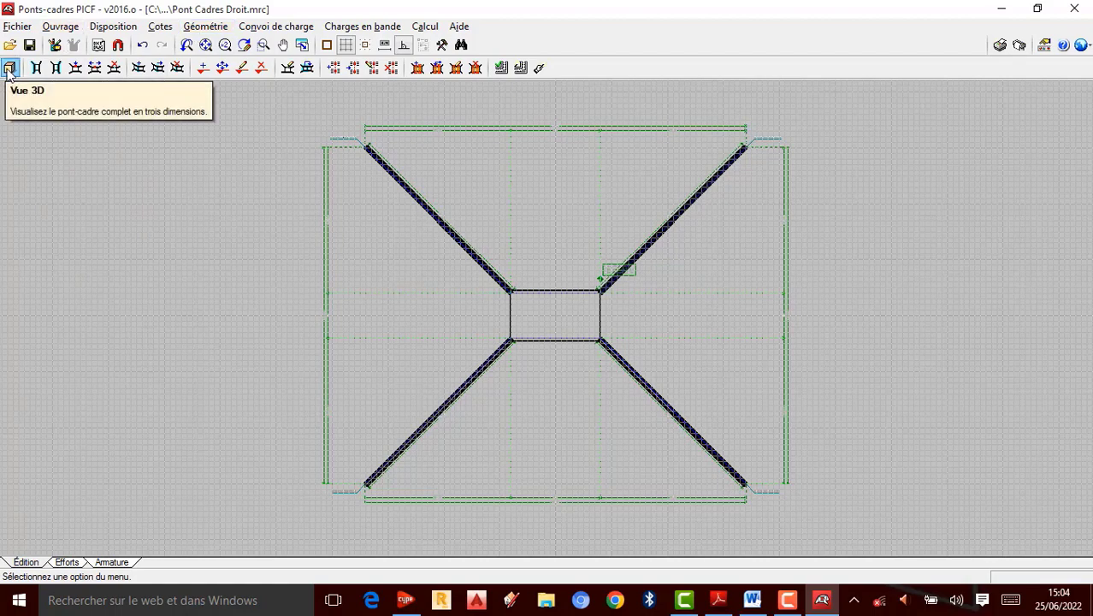
Step: Open the general data dialog to review the soil, geometry and load settings, then close it
click(76, 31)
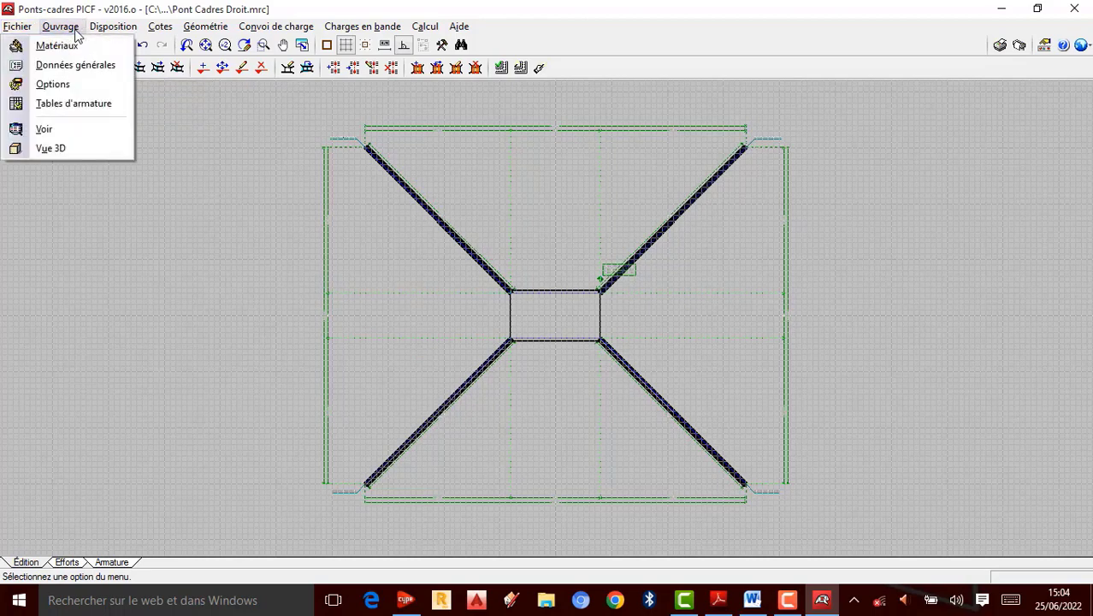
click(76, 67)
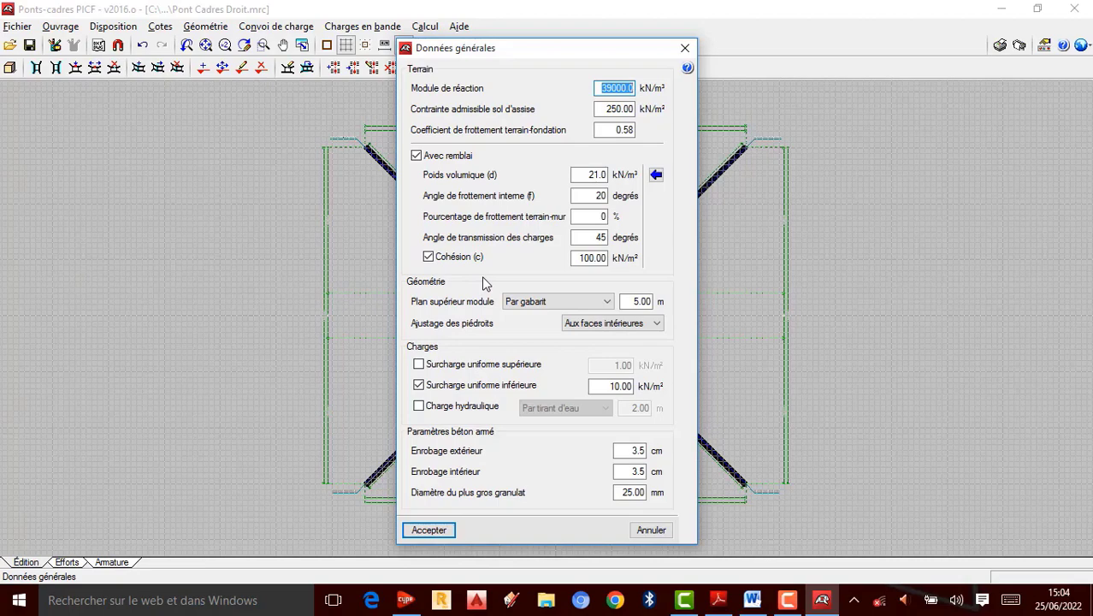
click(685, 49)
Step: Open the reinforcement tables and, for module reinforcement, make HA10 inadmissible, keeping HA12, HA16, HA20, HA25 and HA32
click(59, 26)
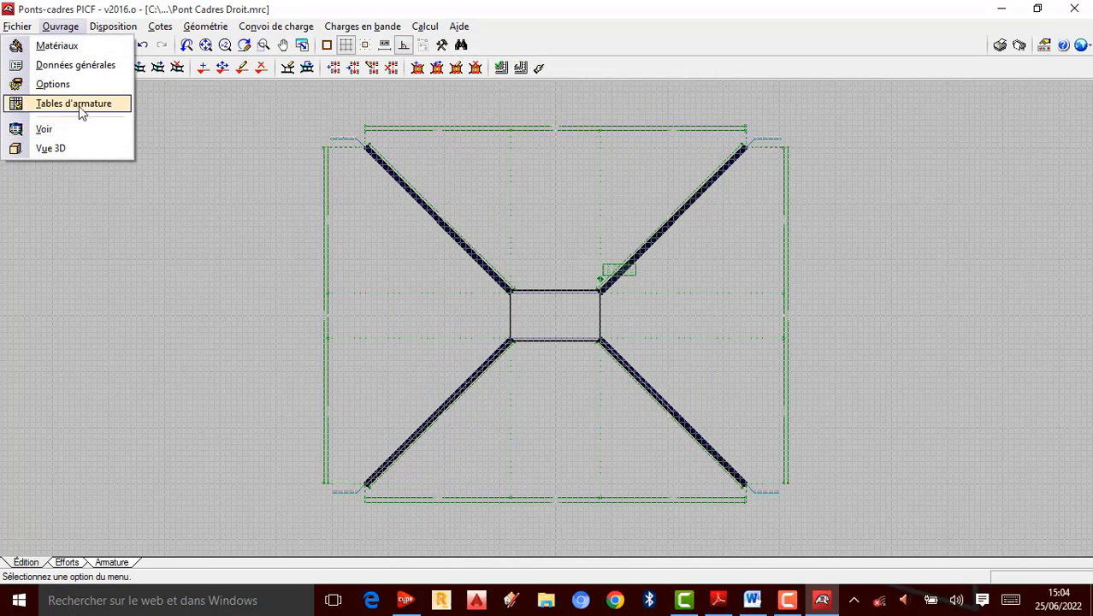
click(77, 103)
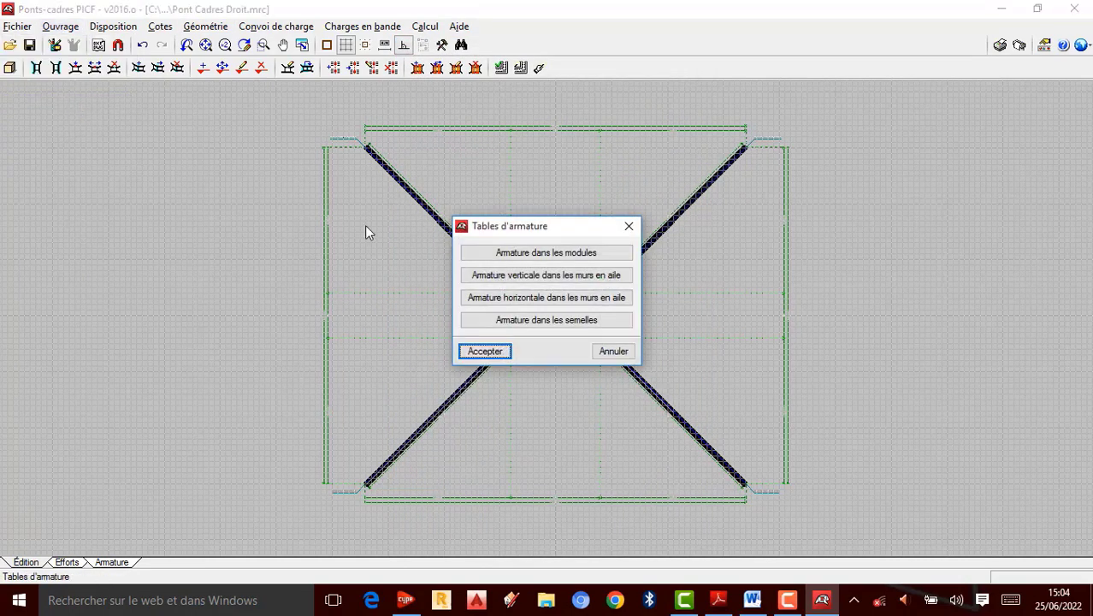
click(561, 254)
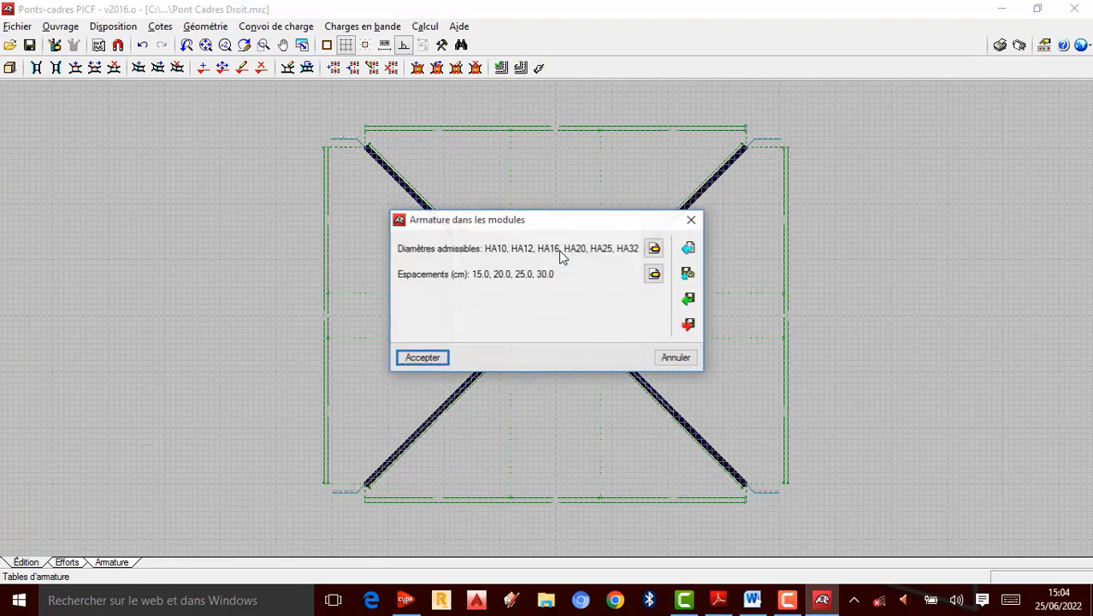
click(692, 221)
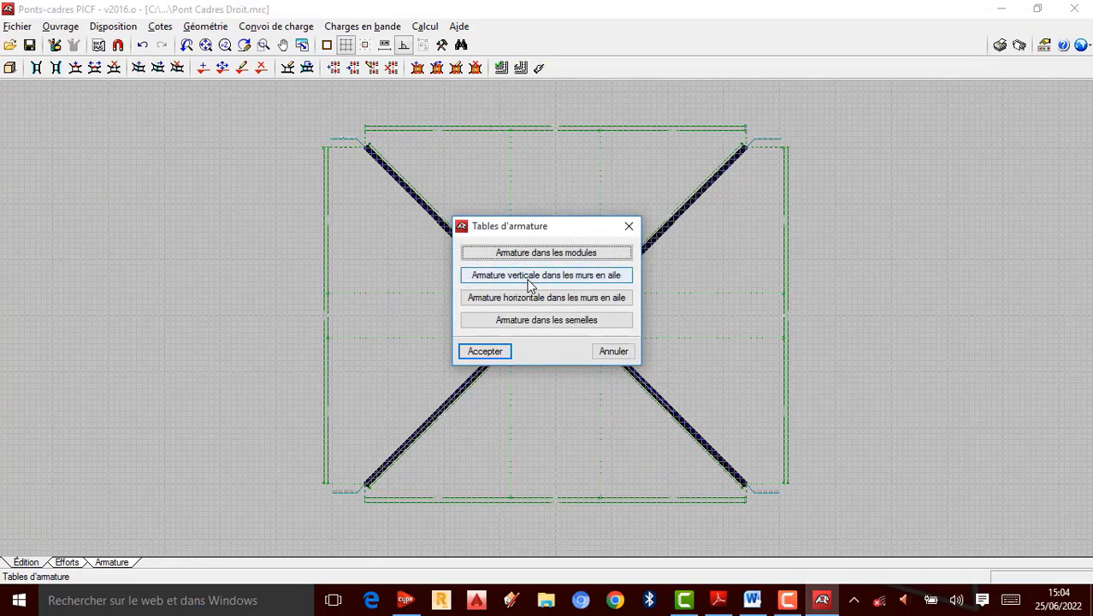
click(581, 257)
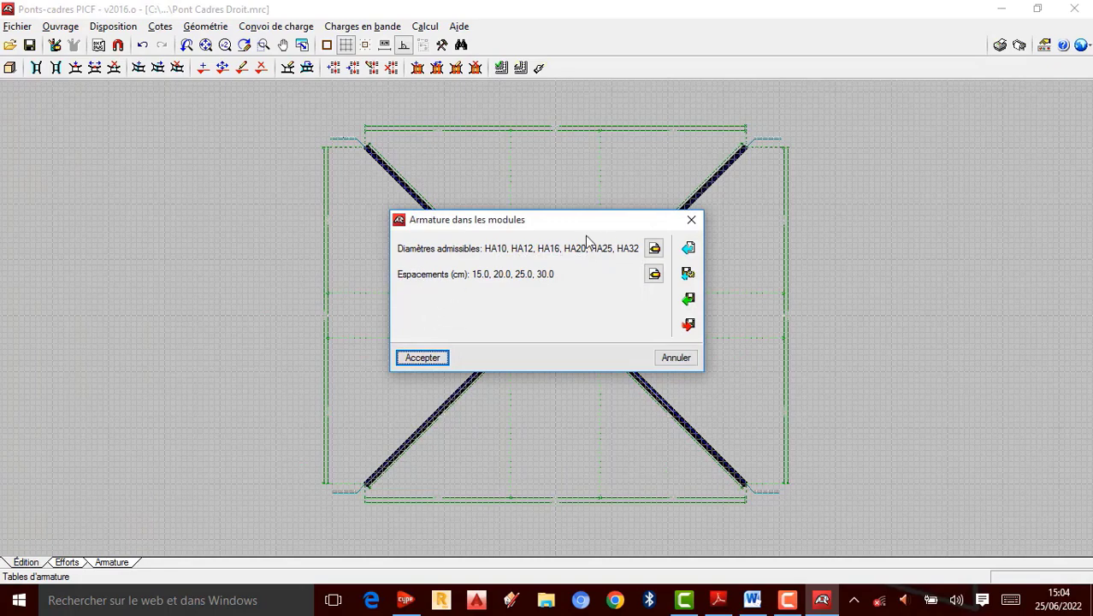
click(654, 248)
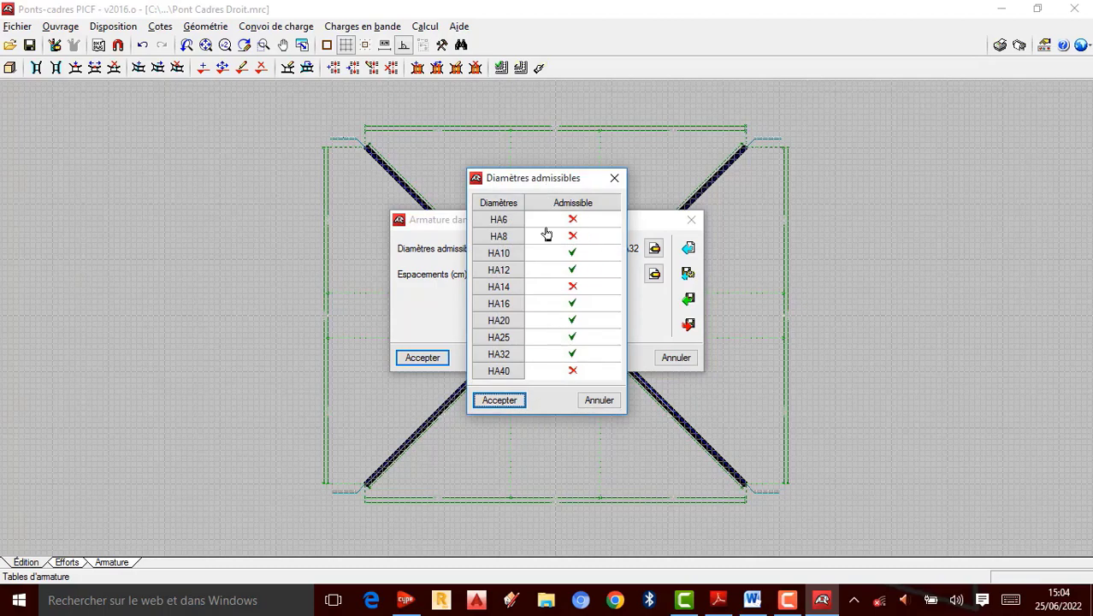
click(573, 254)
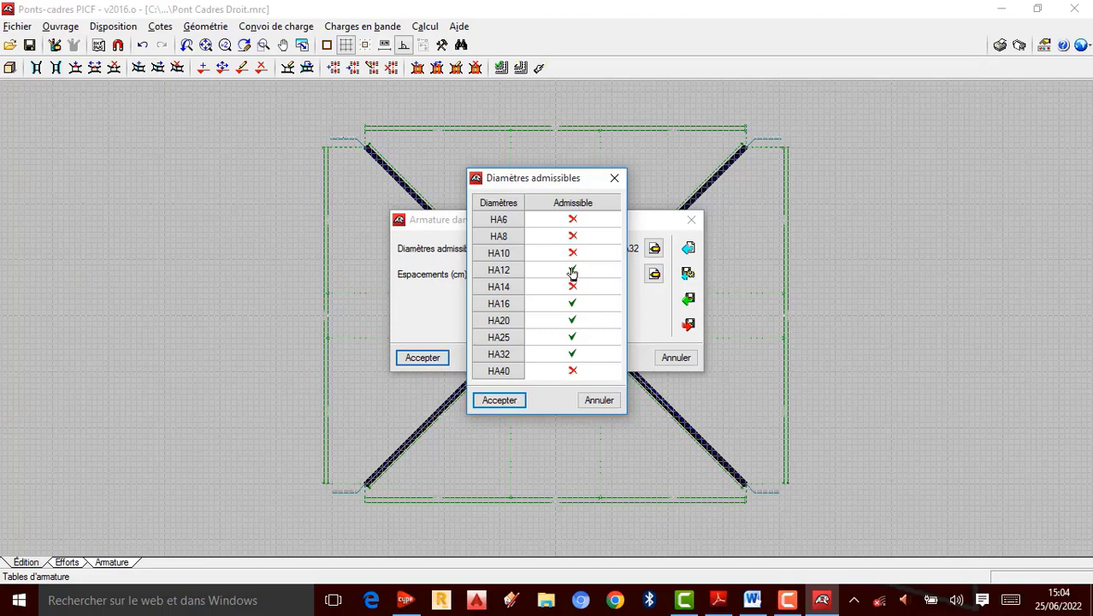
click(573, 271)
click(500, 400)
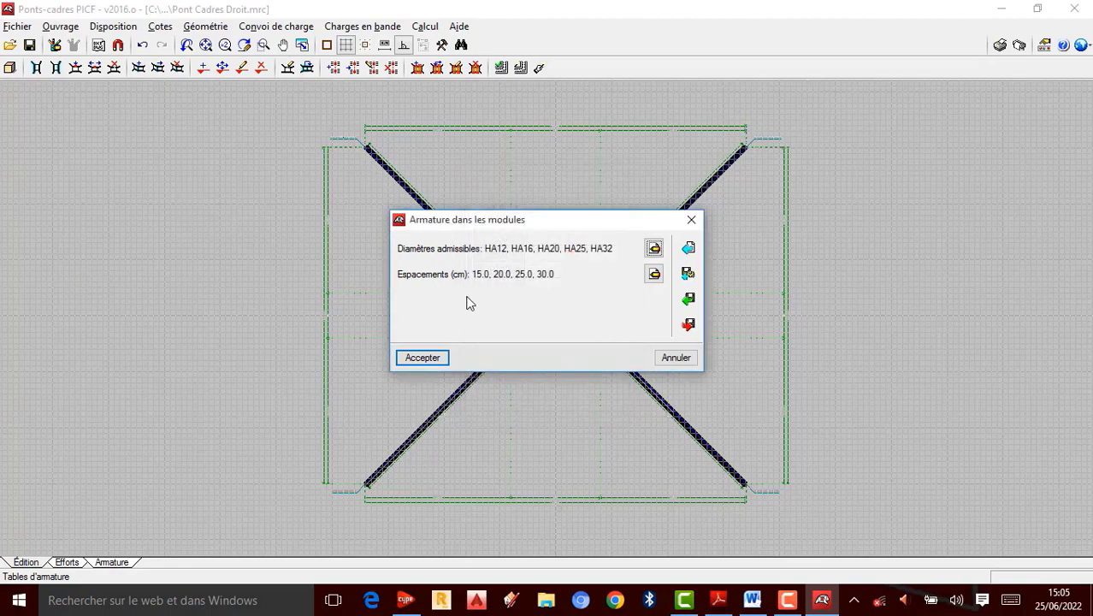
Step: Review the module bar spacings of 15, 20, 25 and 30 cm and accept the module reinforcement table
click(654, 274)
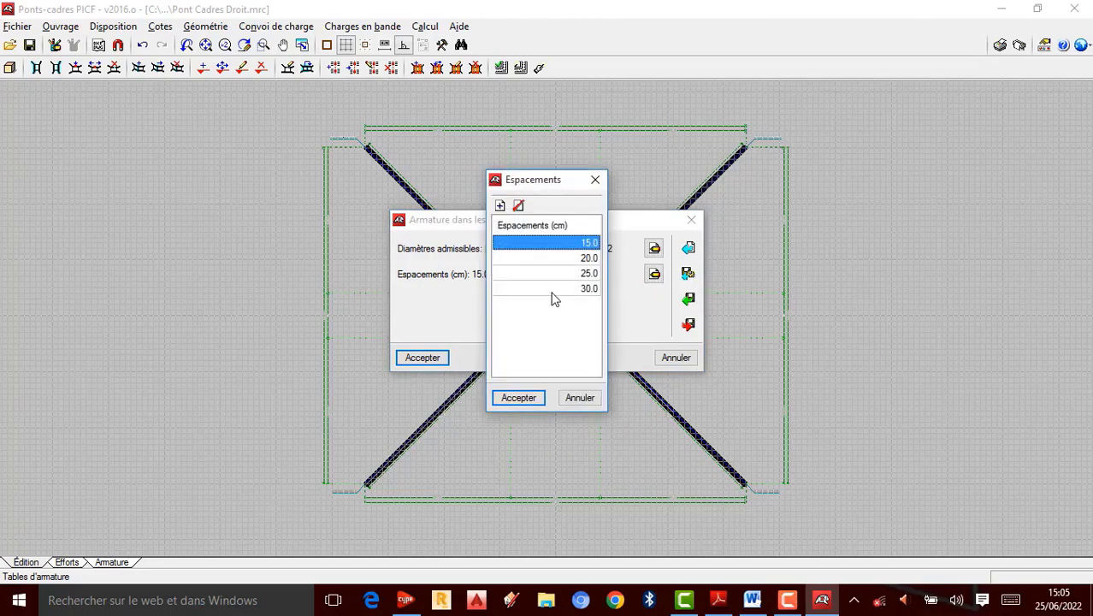
click(527, 402)
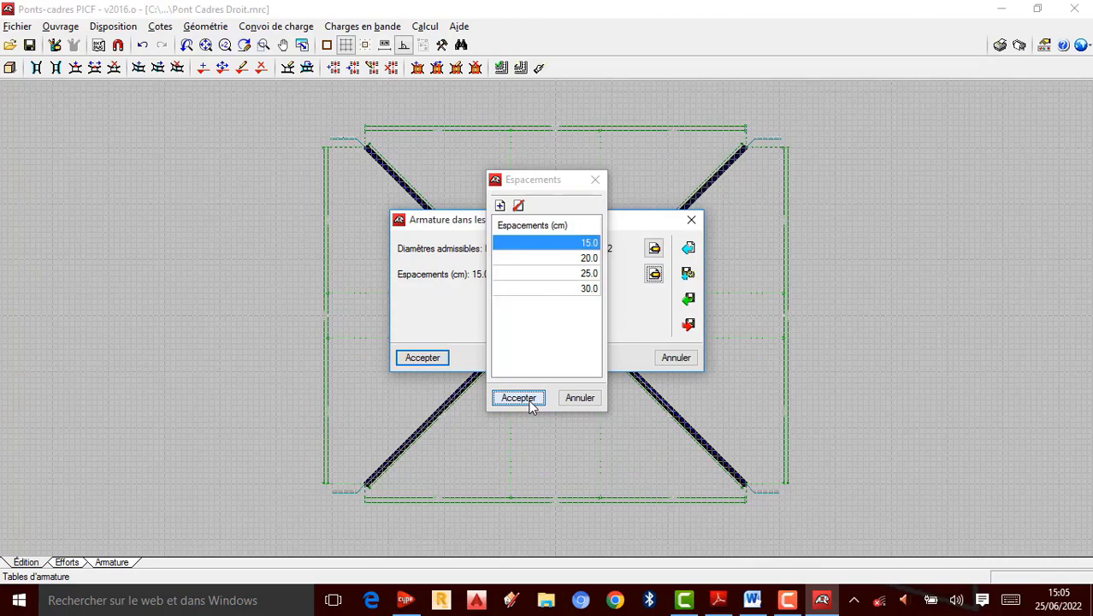
click(431, 360)
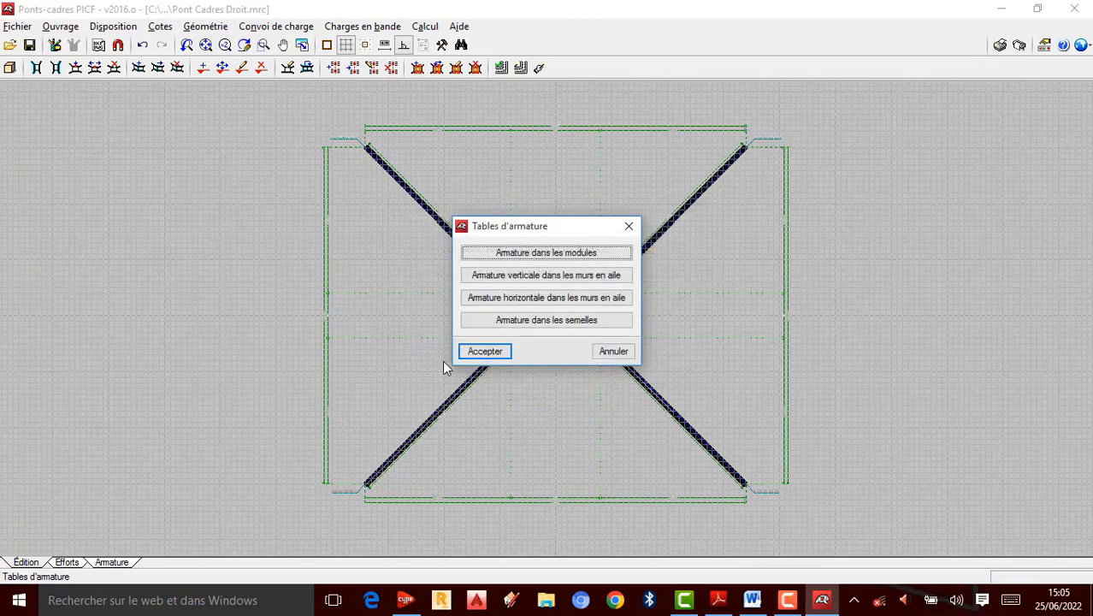
Step: Open the vertical wing-wall reinforcement table and inspect its admissible diameters and spacings without keeping changes
click(556, 279)
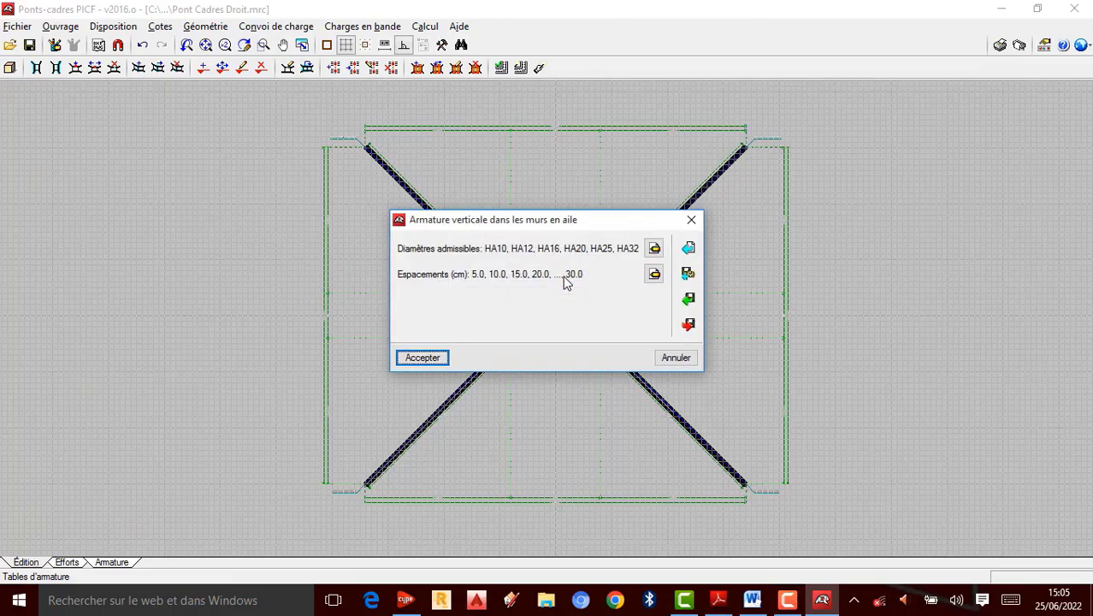
click(655, 248)
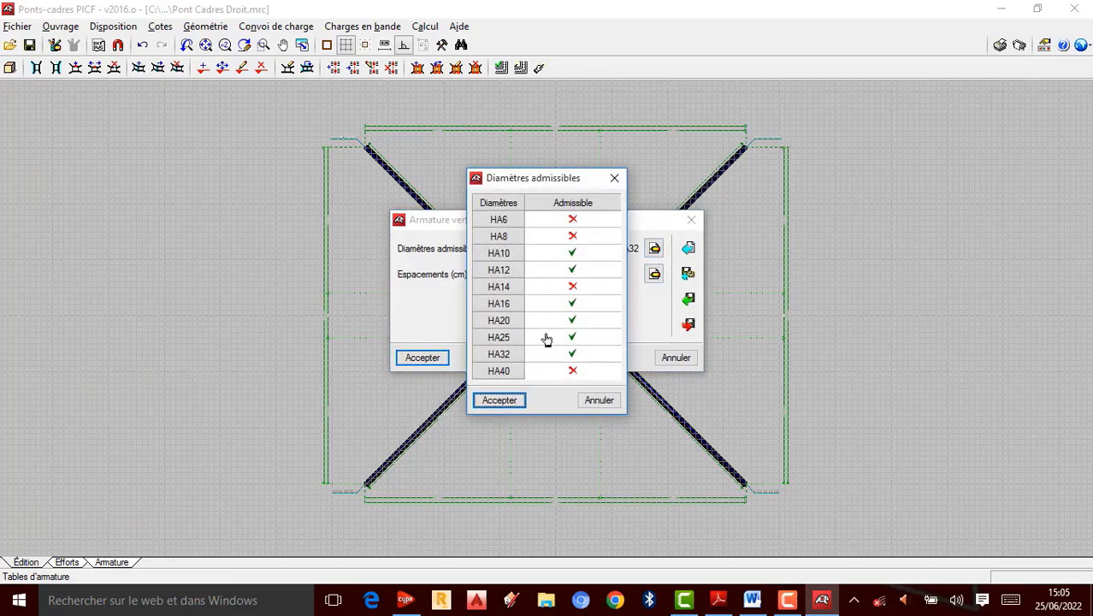
click(581, 223)
click(579, 225)
click(582, 242)
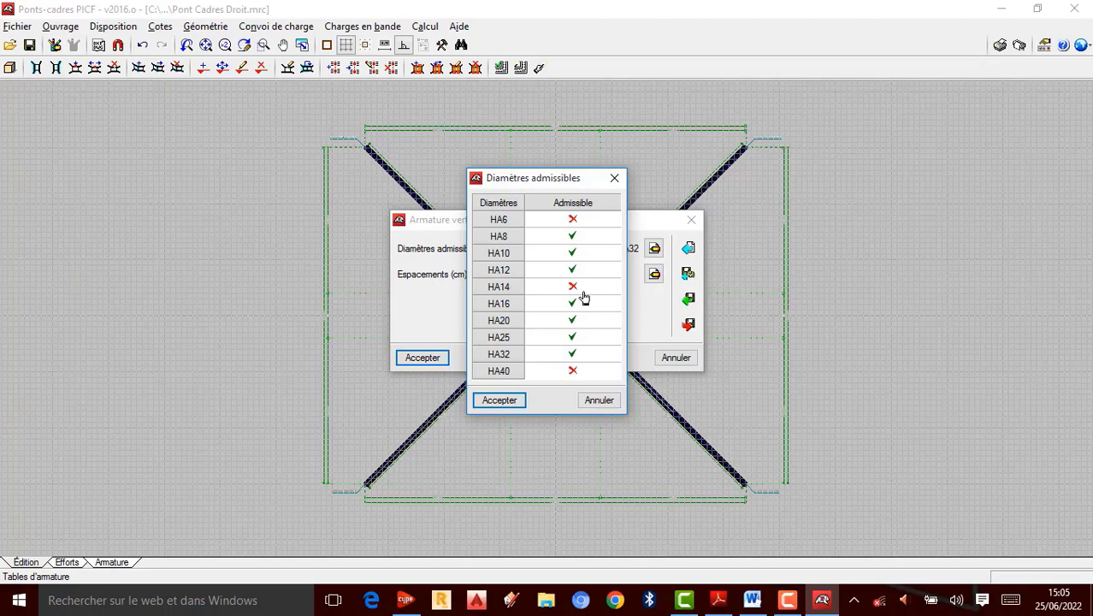
click(573, 237)
click(575, 239)
click(575, 239)
click(614, 177)
click(655, 273)
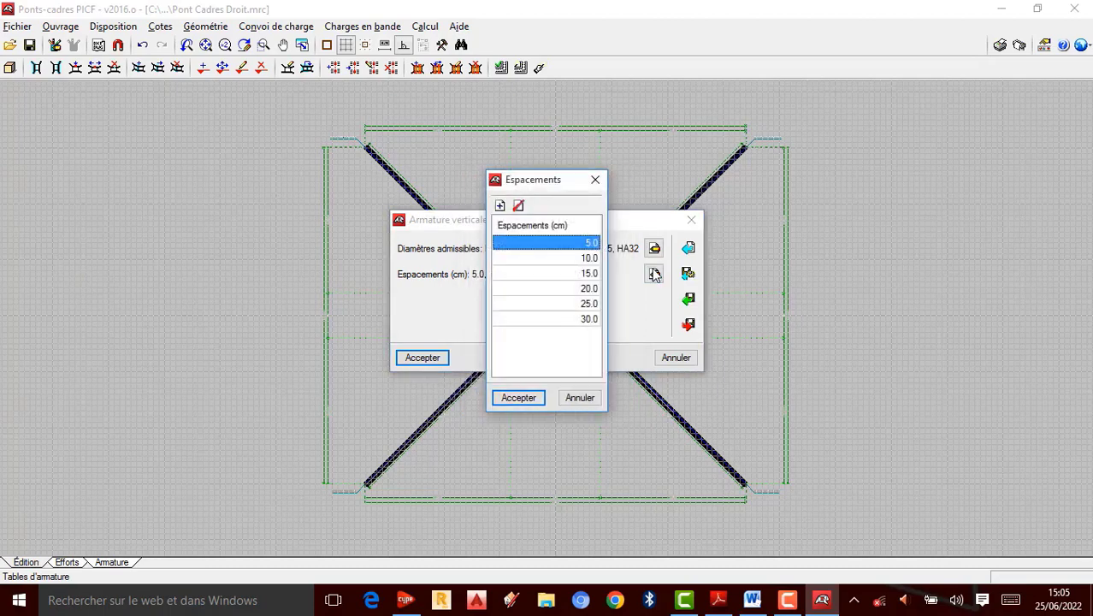
click(595, 179)
Step: Set the vertical wing-wall reinforcement diameters to HA14, HA16, HA20, HA25 and HA32, and accept the table
click(655, 248)
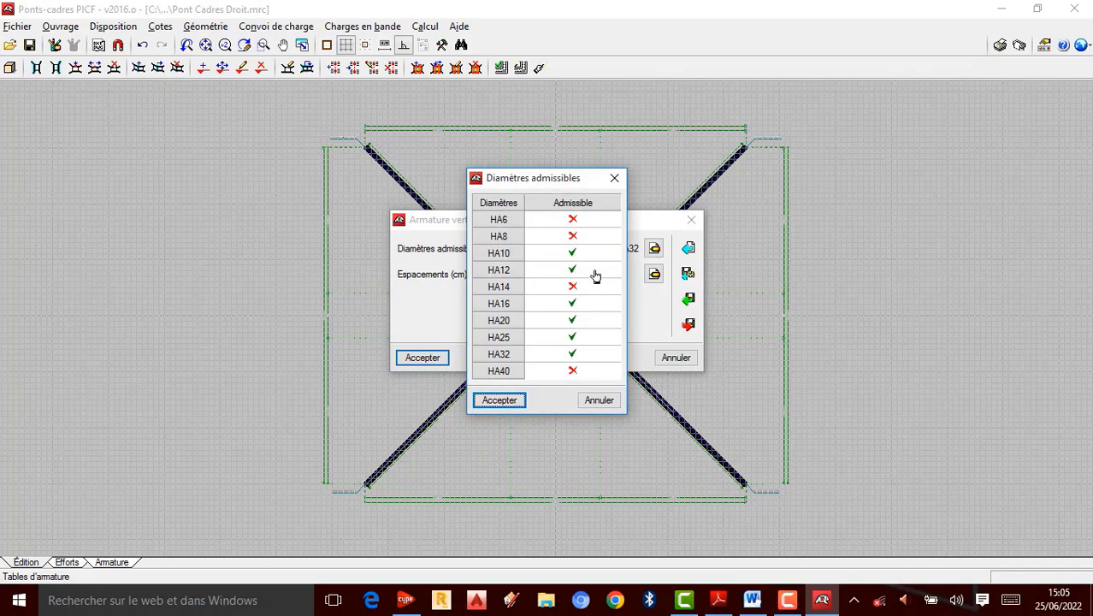
click(574, 254)
click(573, 270)
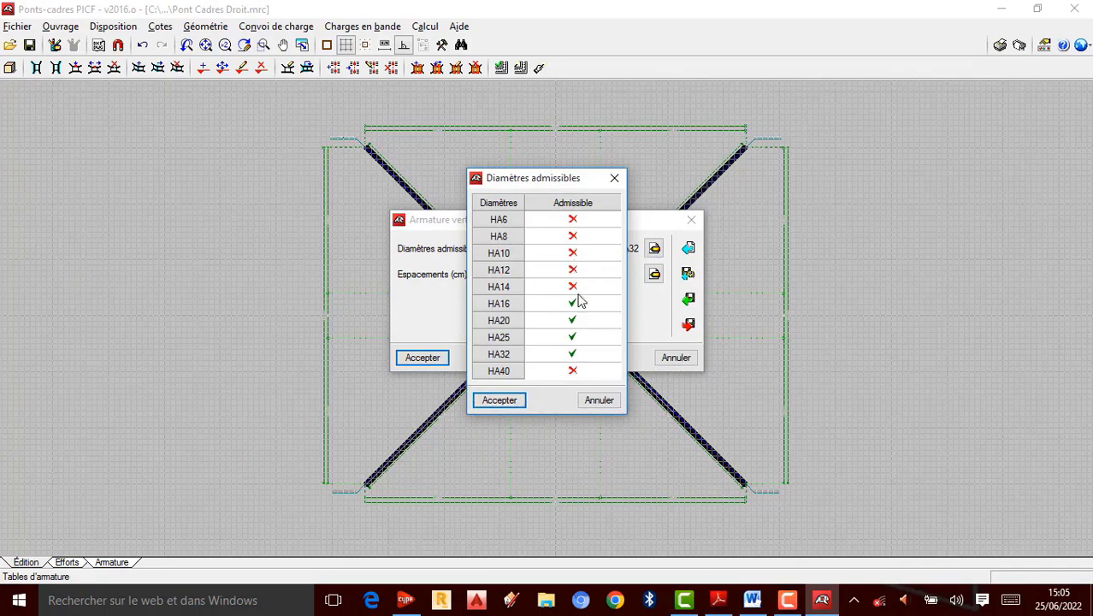
click(573, 287)
click(517, 401)
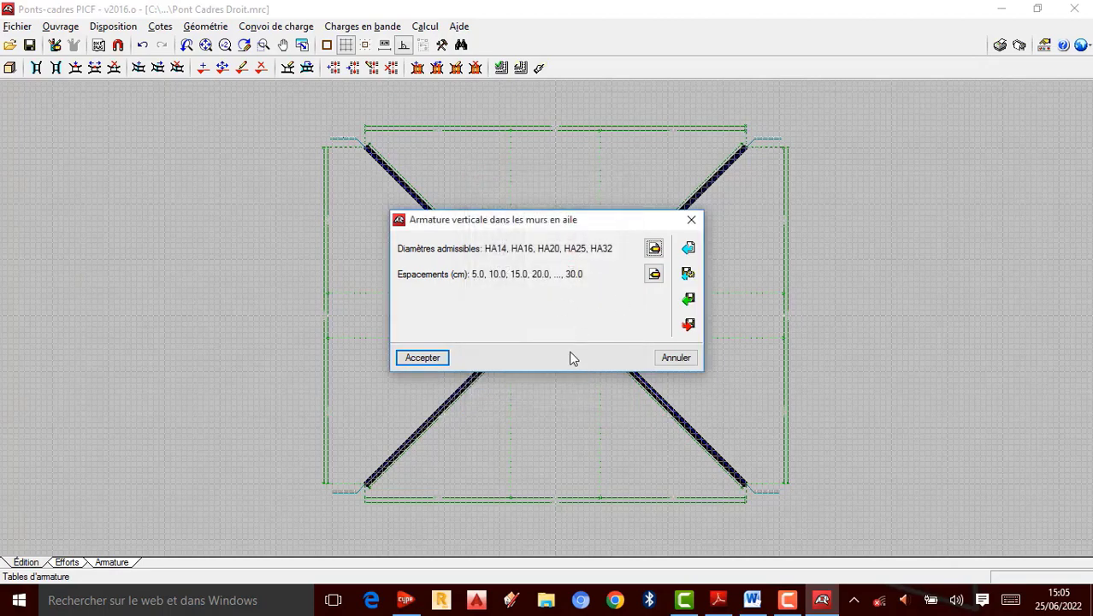
click(432, 357)
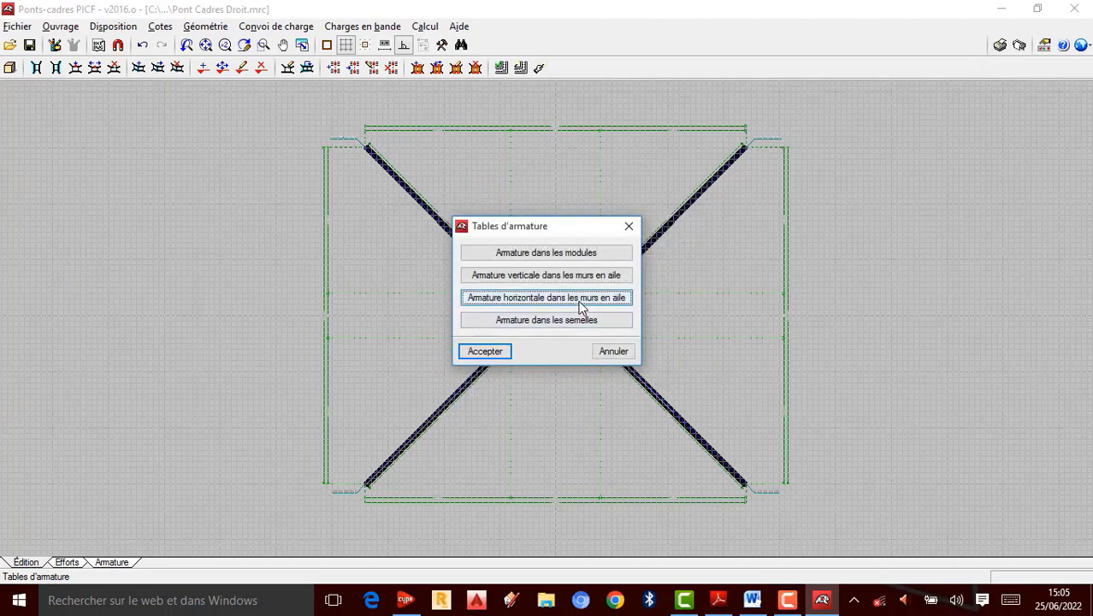
Step: Remove HA8 from the admissible diameters of the horizontal wing-wall reinforcement and accept the table
click(615, 296)
click(651, 248)
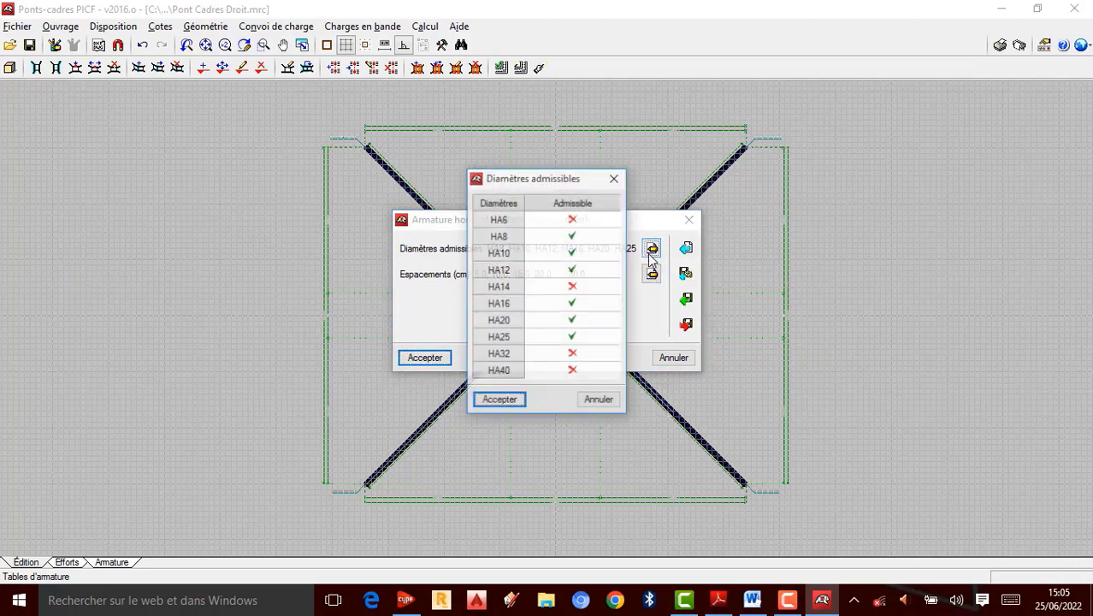
click(572, 238)
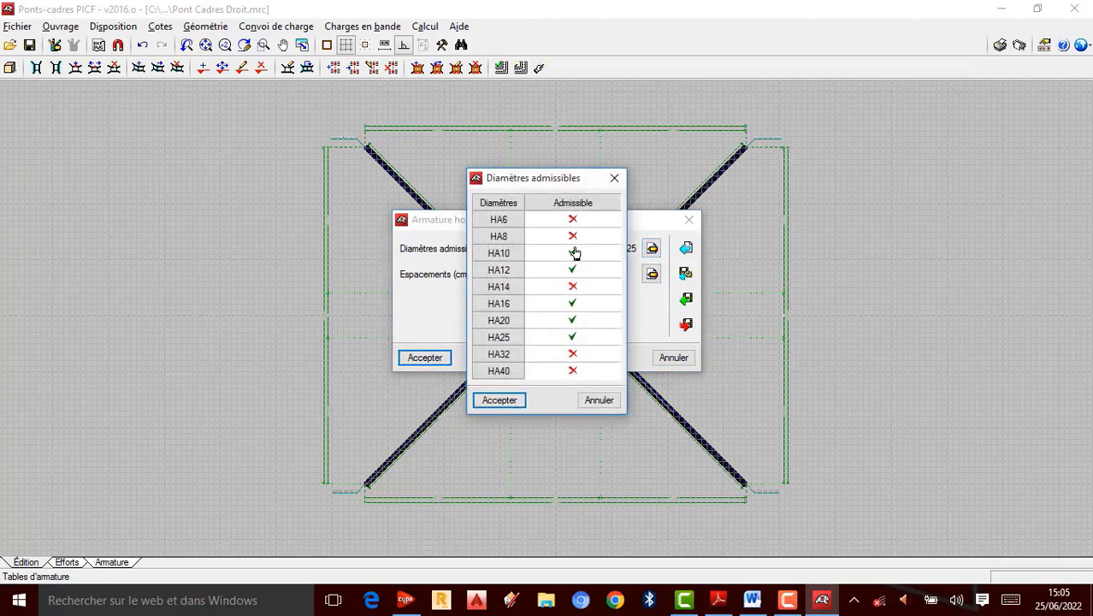
click(516, 400)
click(442, 360)
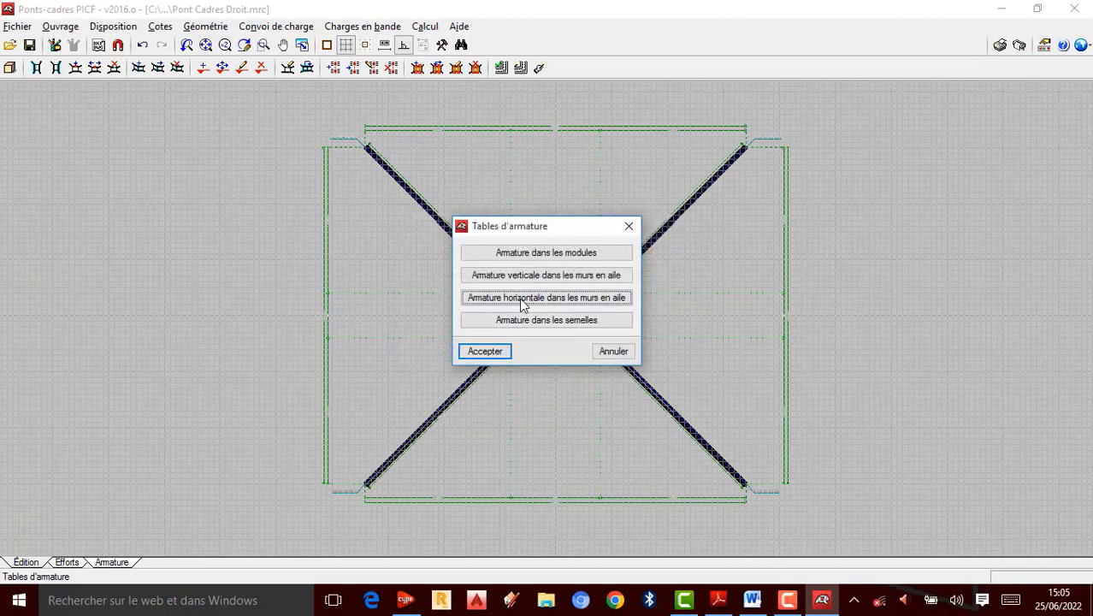
Step: Set the footing reinforcement diameters to HA14, HA16, HA20 and HA25, then accept all reinforcement tables
click(544, 321)
click(628, 248)
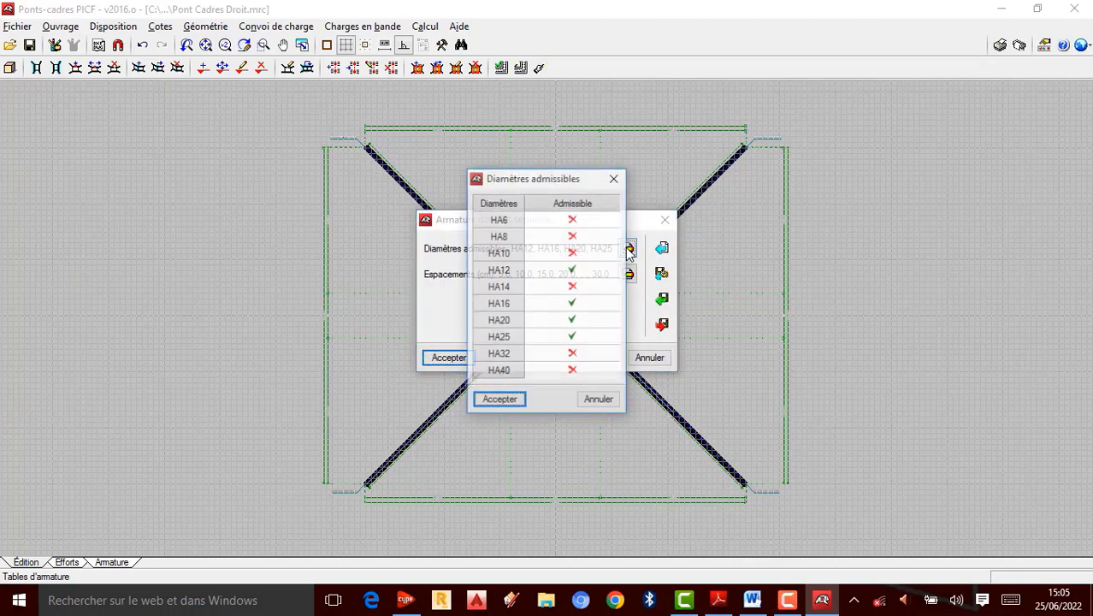
click(573, 271)
click(573, 288)
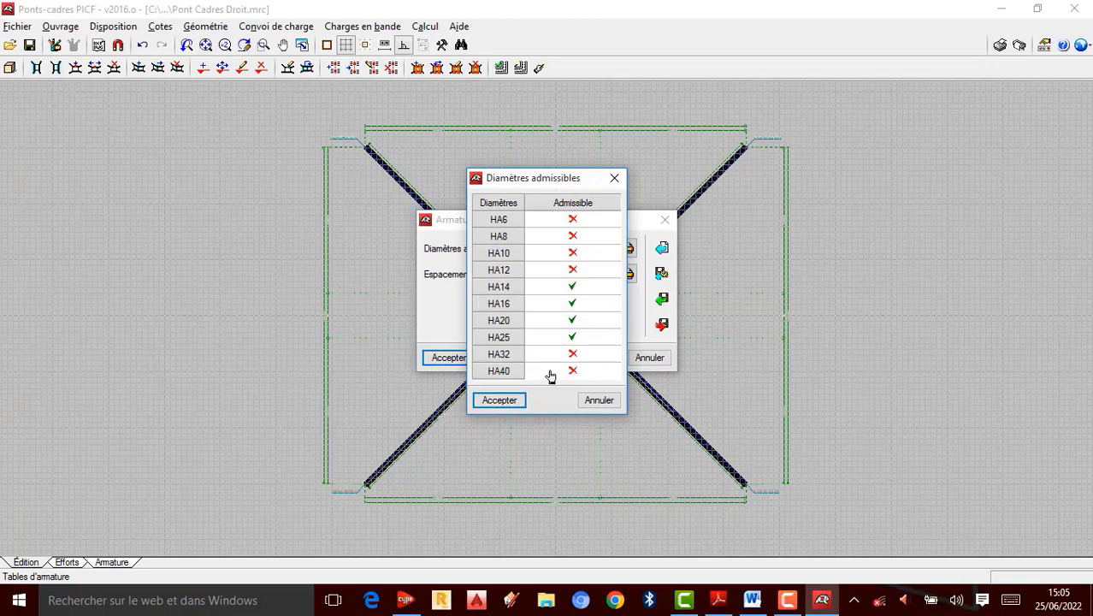
click(503, 407)
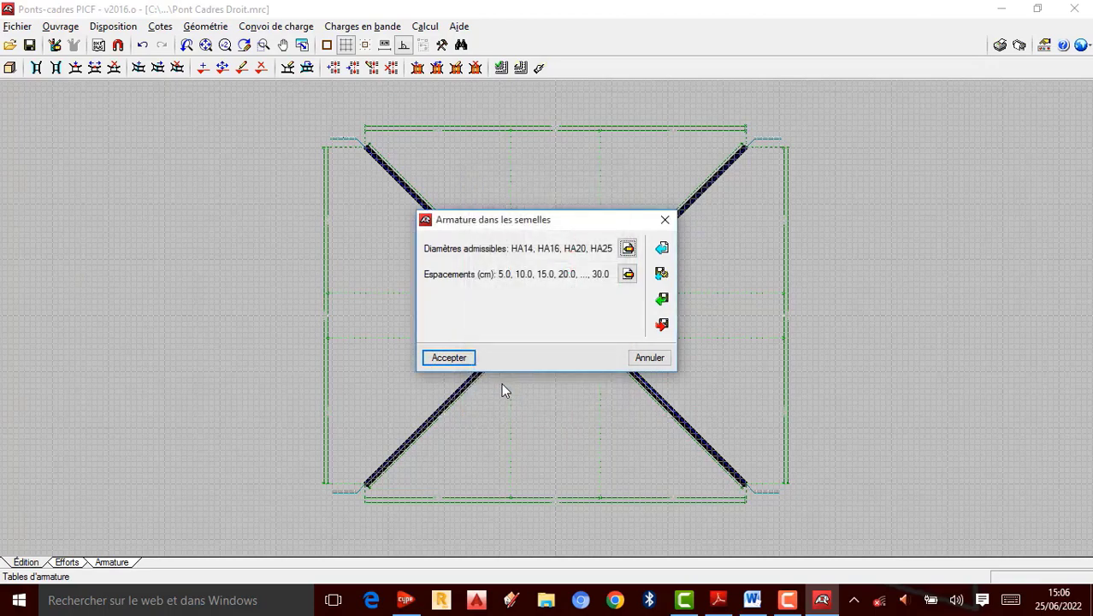
click(462, 357)
click(475, 349)
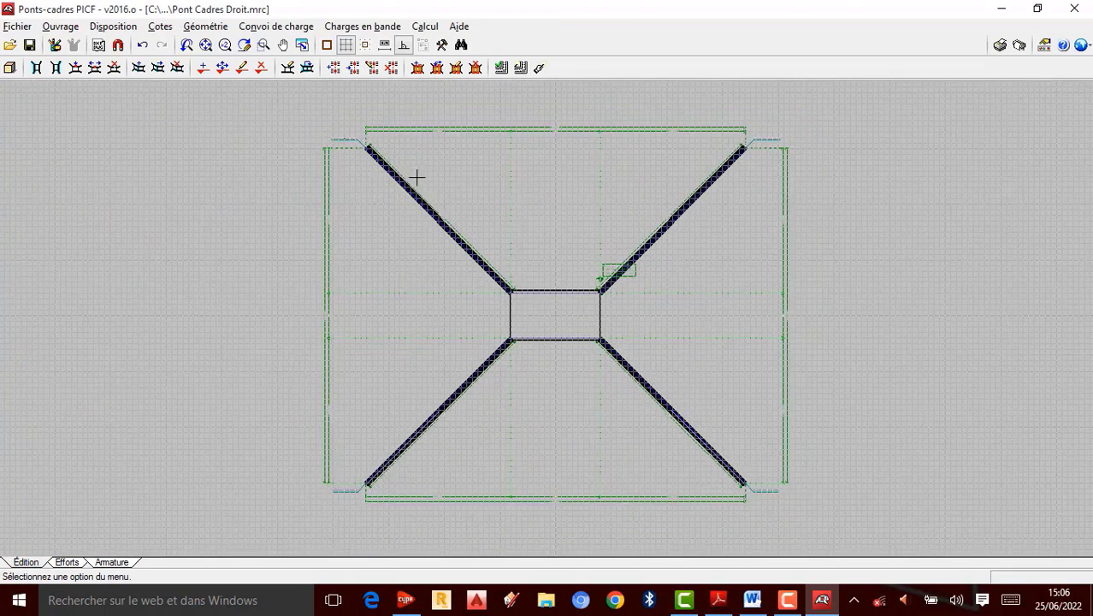
Step: Run the Vérifier calculation on the frame module
click(423, 26)
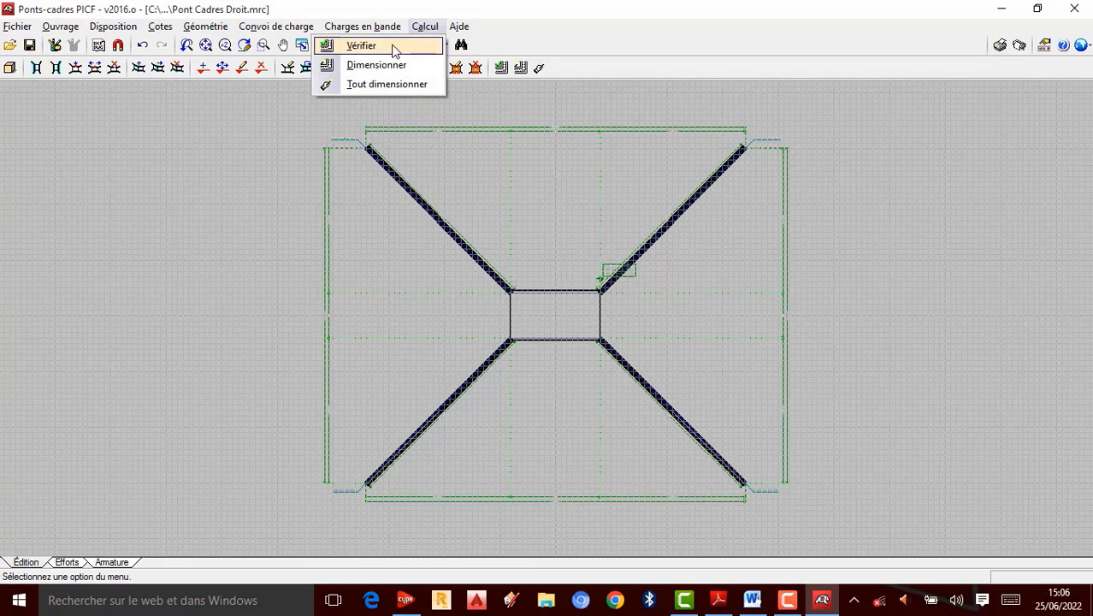
click(393, 49)
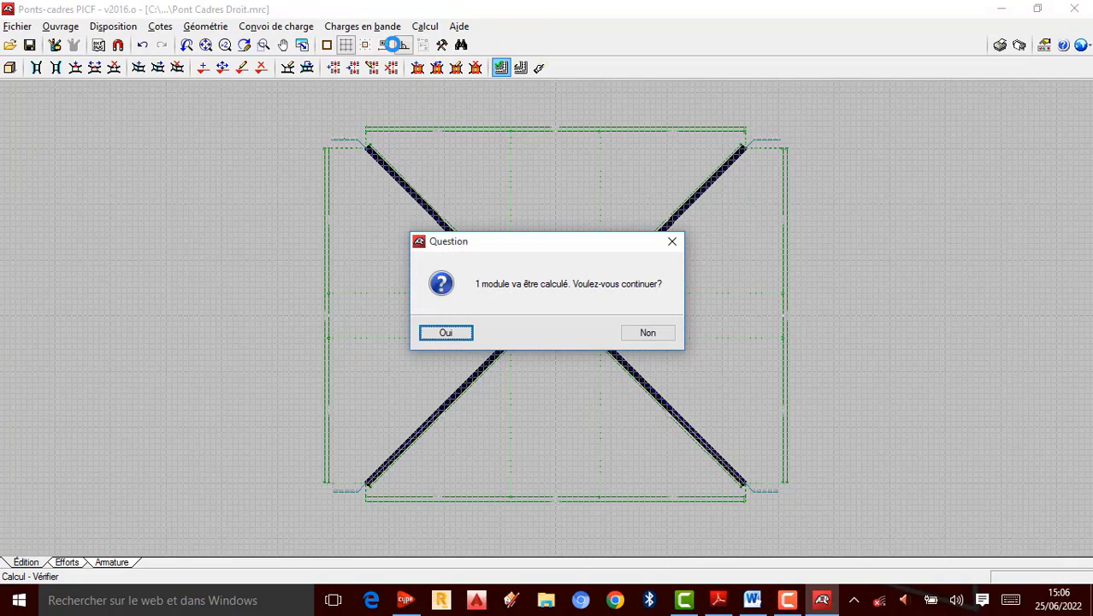
click(469, 335)
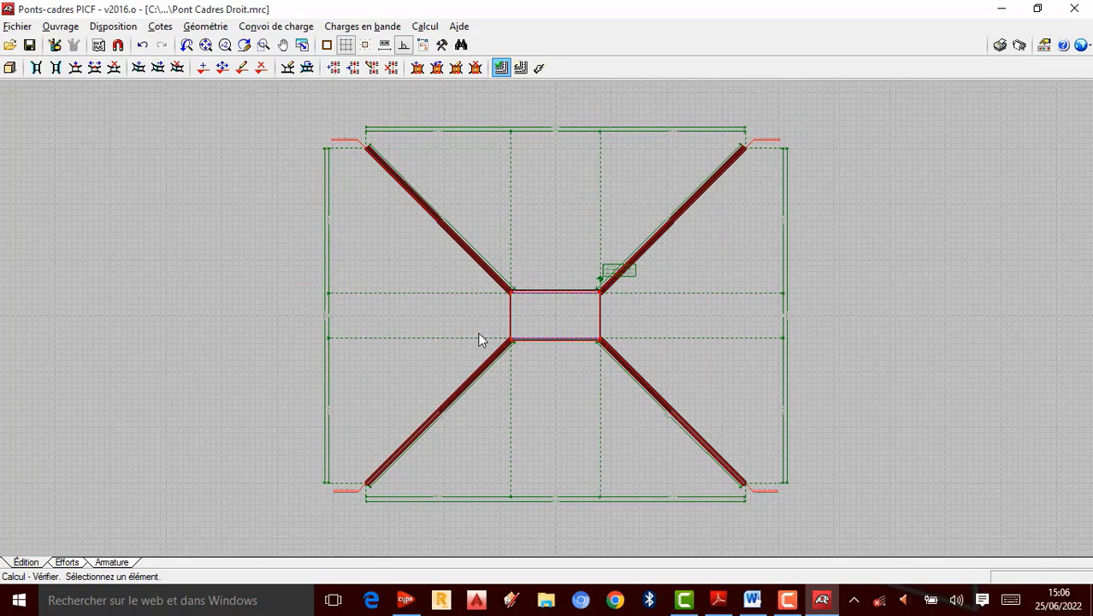
Step: Zoom around the calculated frame to examine the verification state of its slabs and wing walls
scroll(542, 344, up, 3)
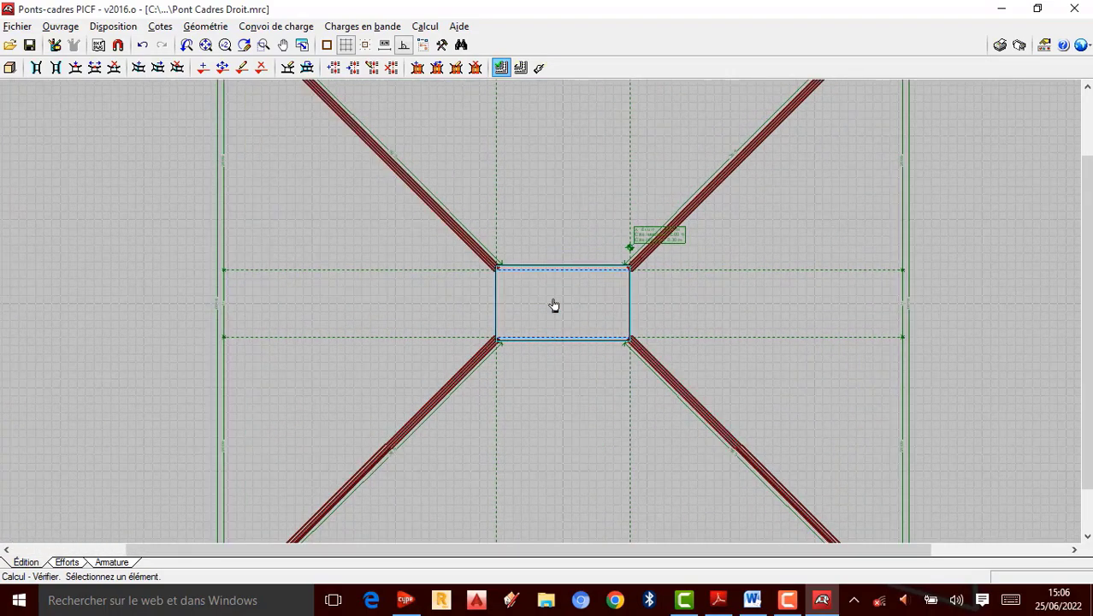
scroll(554, 308, down, 4)
scroll(552, 321, up, 1)
scroll(624, 253, up, 2)
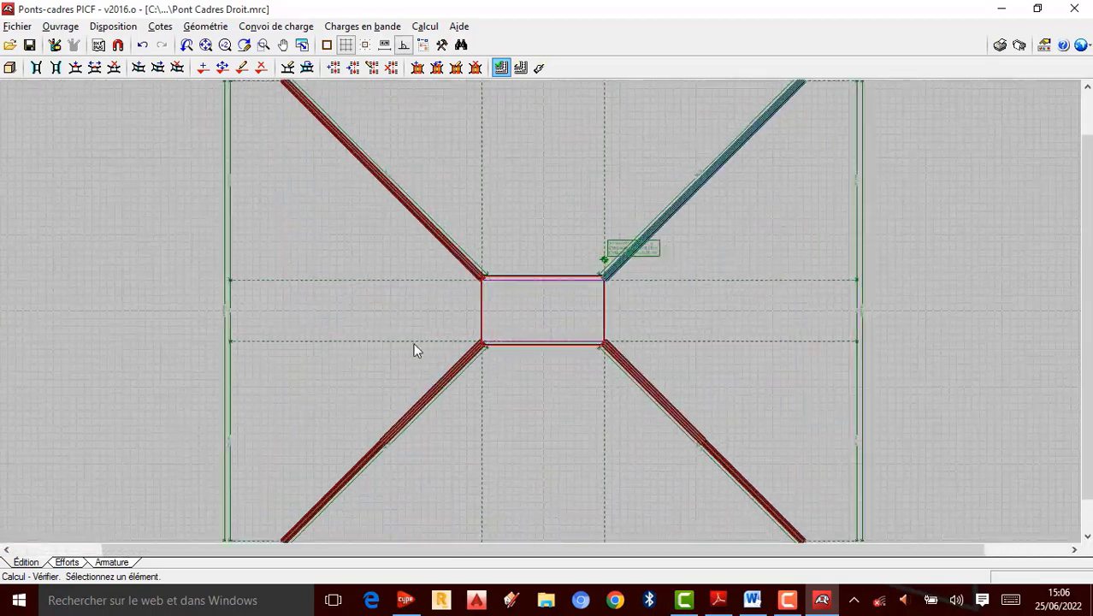
scroll(490, 240, up, 1)
scroll(590, 261, down, 2)
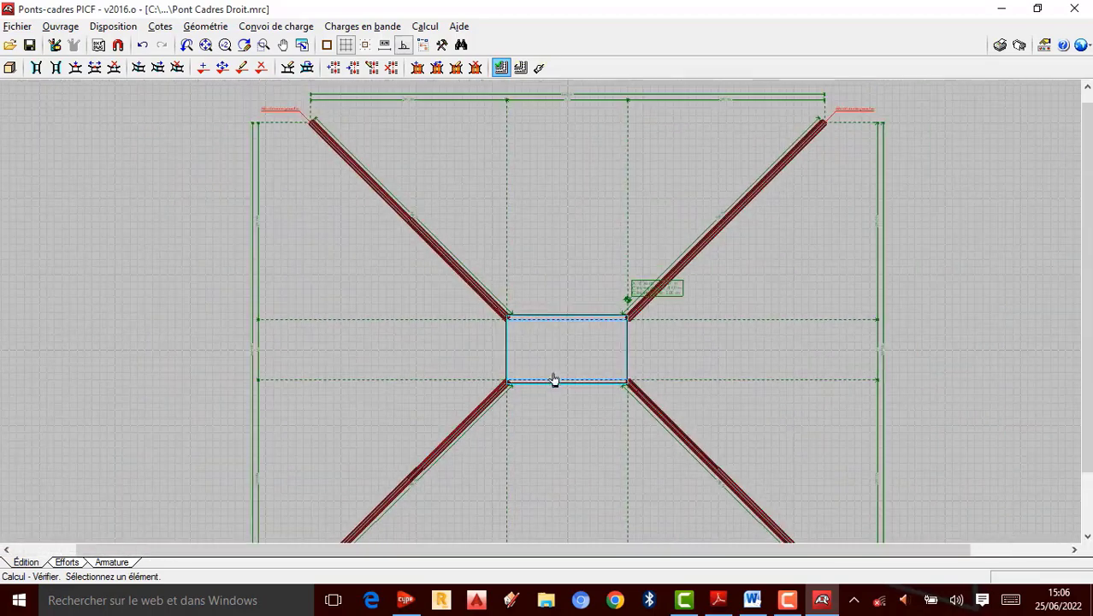
scroll(749, 234, up, 2)
scroll(751, 214, down, 2)
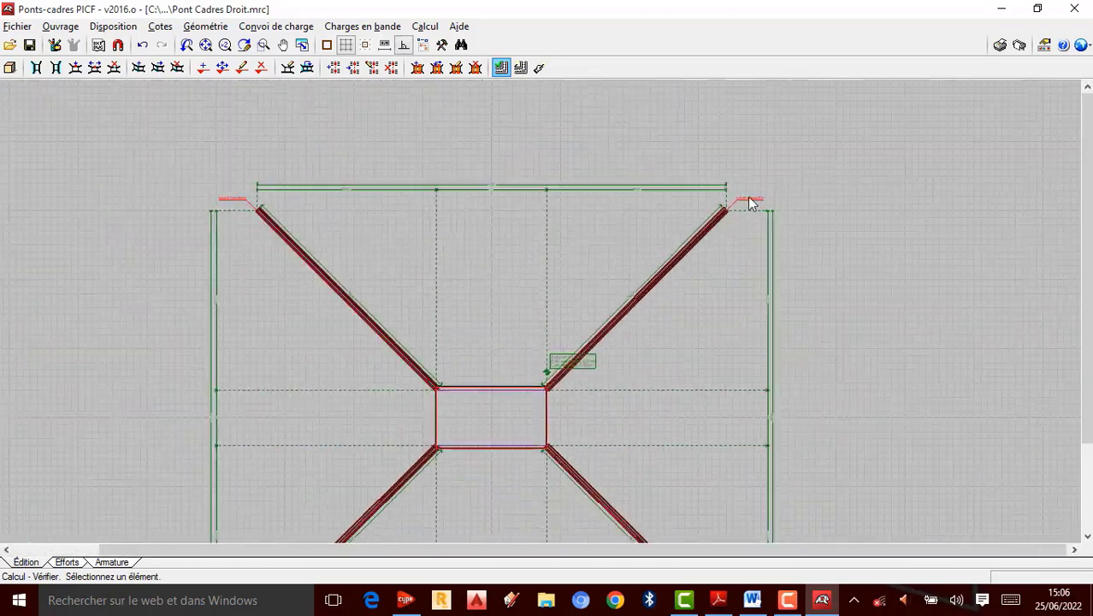
scroll(688, 158, down, 1)
scroll(607, 291, up, 2)
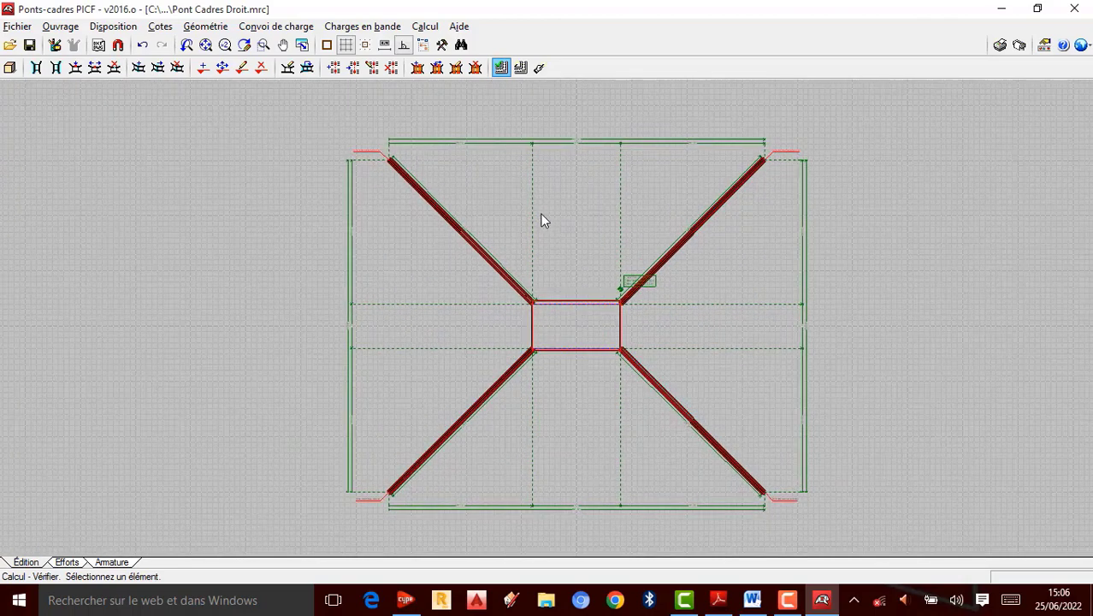
scroll(595, 265, down, 2)
scroll(595, 268, up, 1)
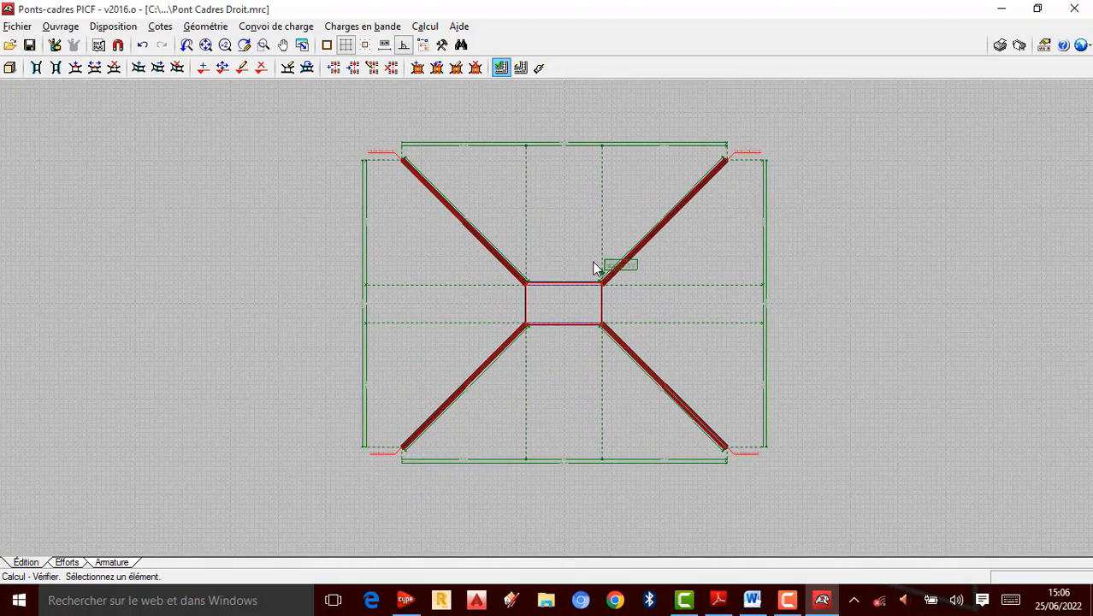
scroll(596, 265, up, 1)
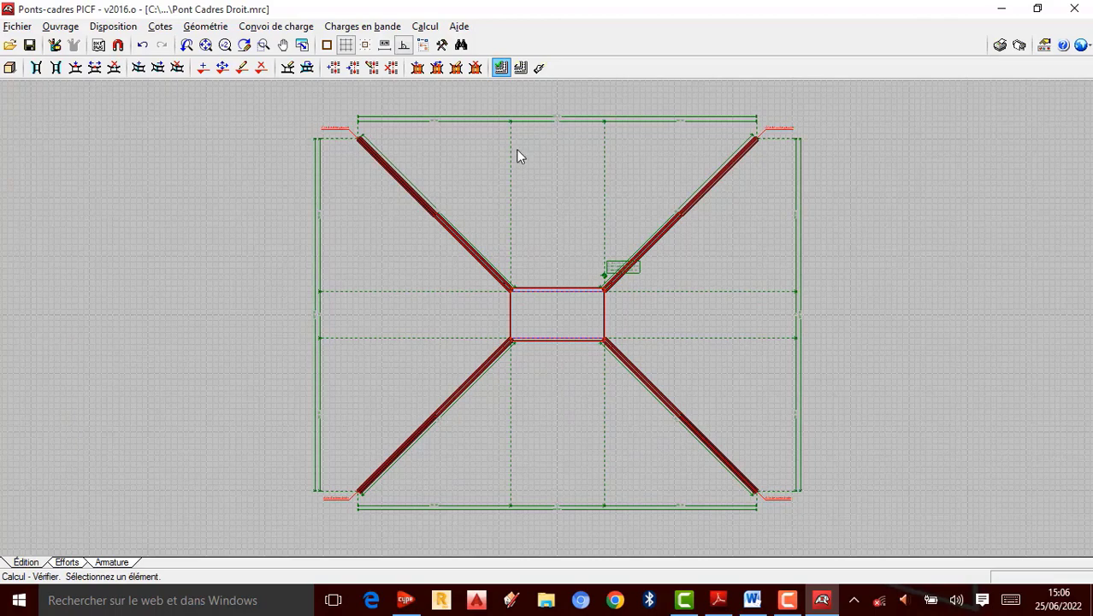
Step: Switch to the Efforts view of the calculated frame
click(65, 562)
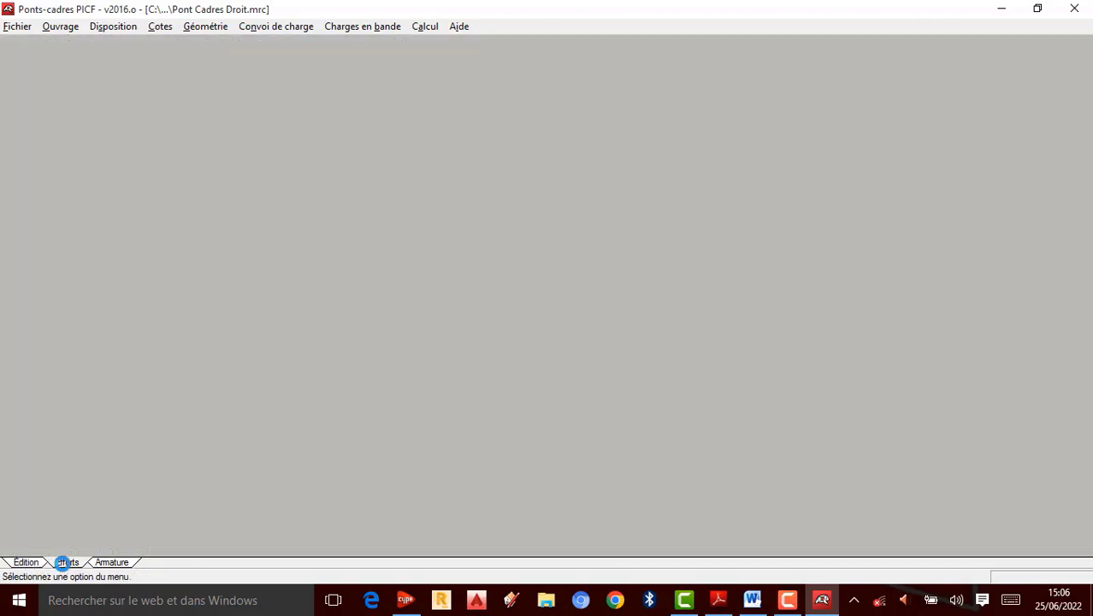
Step: Zoom and pan around the frame to examine the Effort normal X map
scroll(601, 180, down, 6)
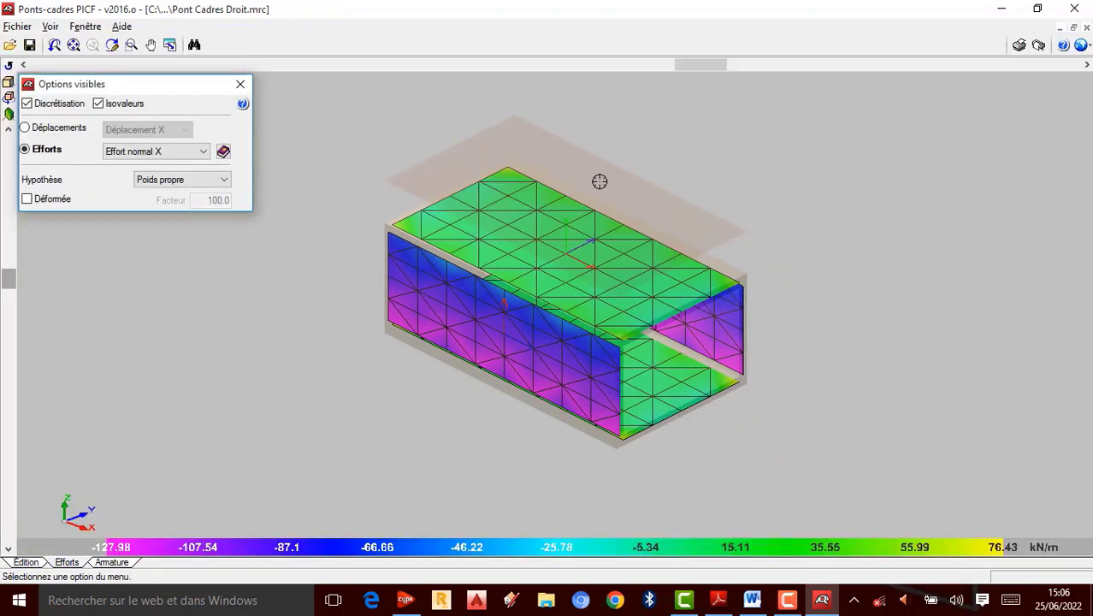
scroll(507, 249, up, 4)
scroll(602, 385, up, 2)
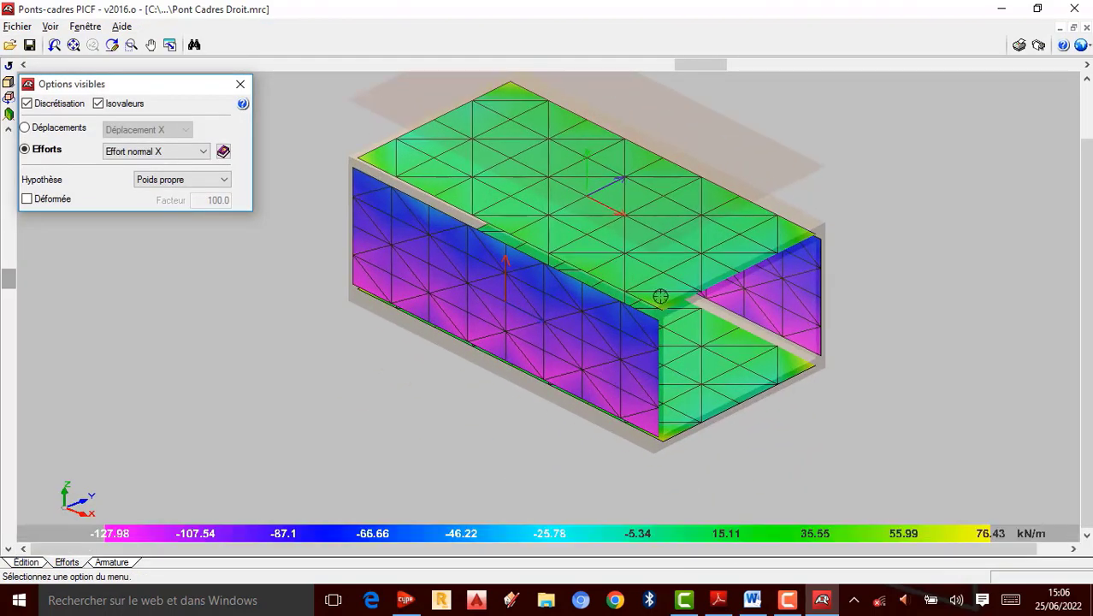
scroll(628, 235, up, 2)
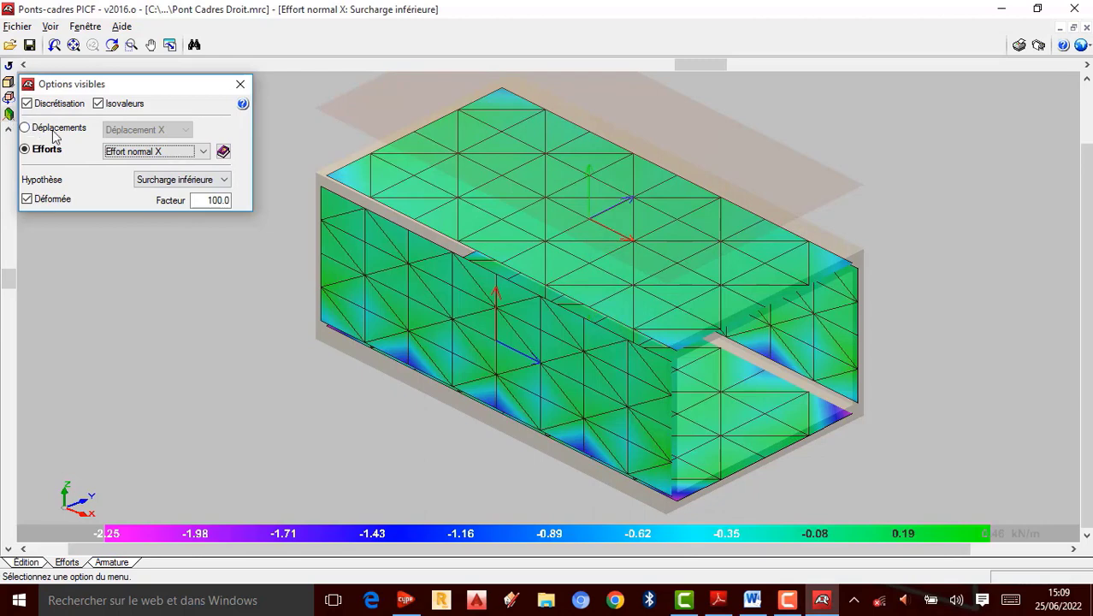
scroll(562, 274, down, 1)
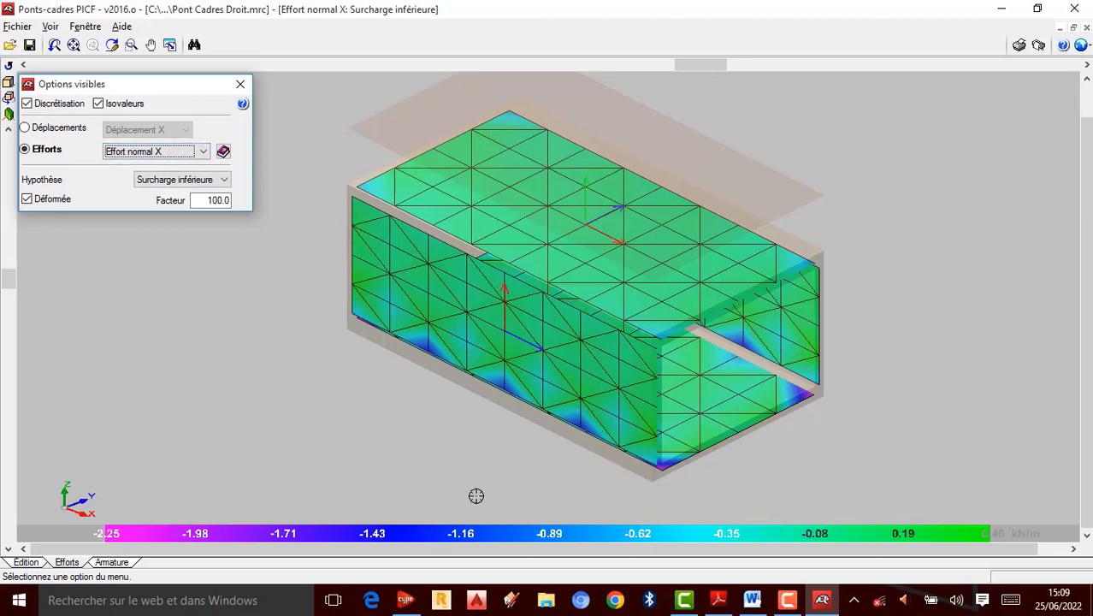
drag(1029, 545, 1019, 549)
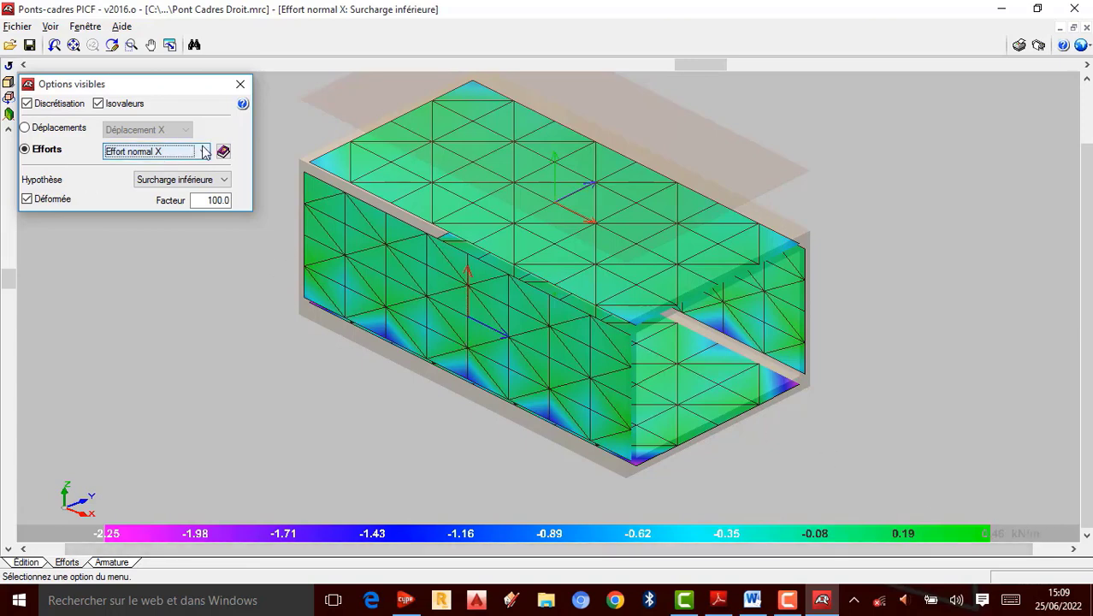
Step: Display the Effort normal Y and Effort normal XY force maps for the Surcharge inférieure hypothesis
click(177, 152)
click(138, 177)
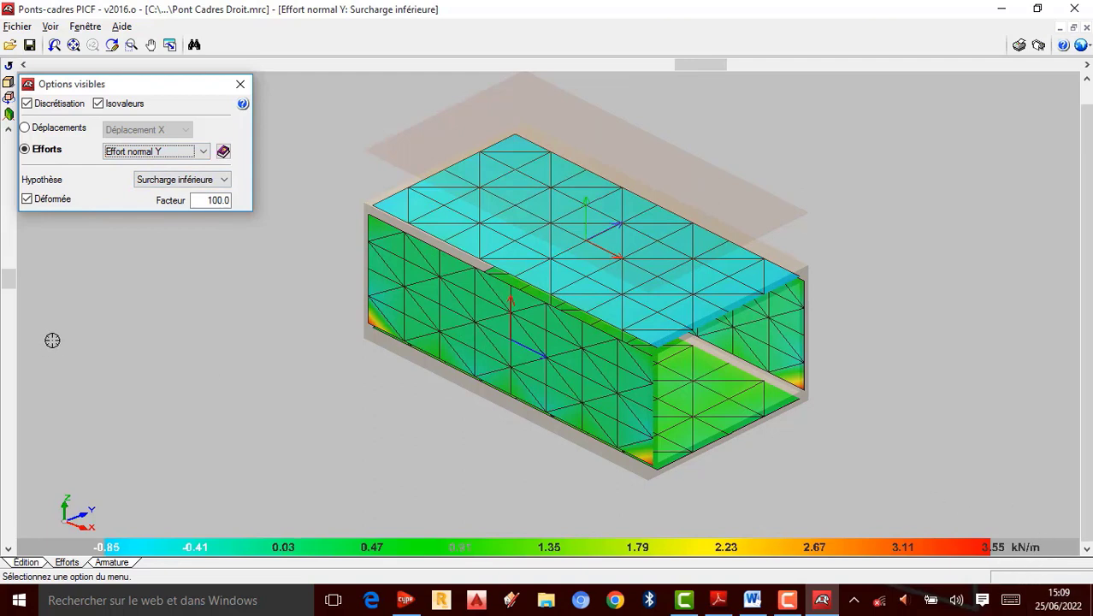
click(203, 151)
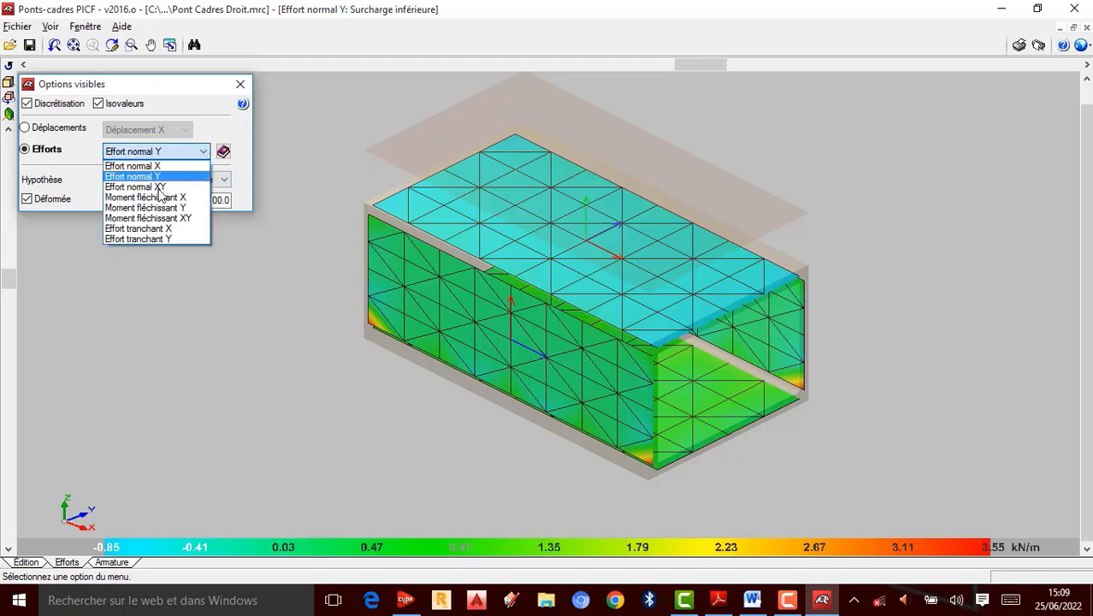
click(157, 187)
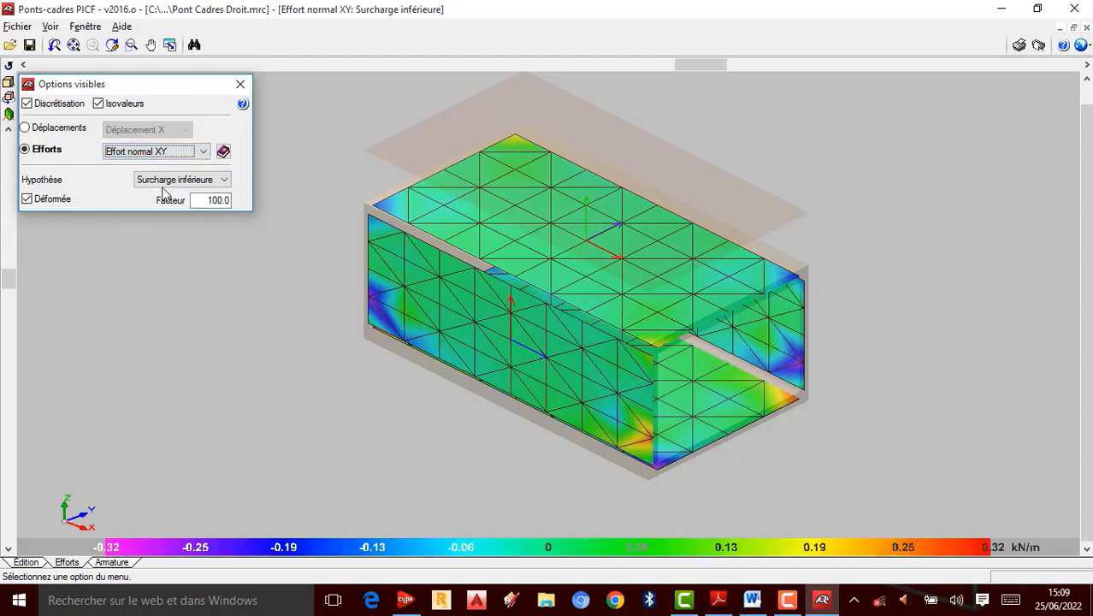
Step: Display the Moment fléchissant X, Y and XY bending moment maps in turn, returning to Moment fléchissant X
click(203, 151)
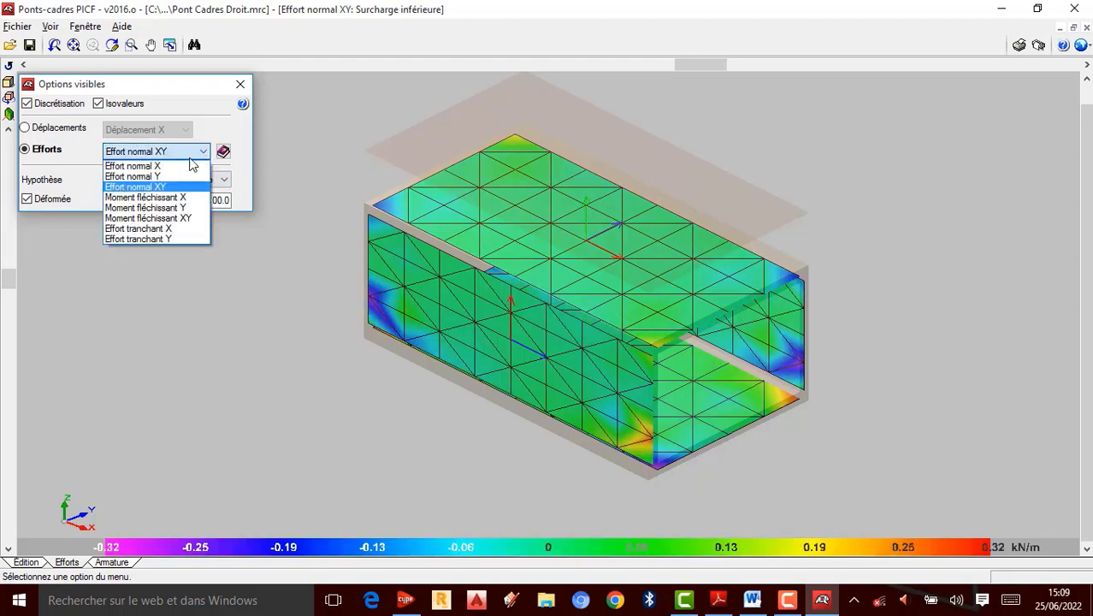
click(170, 198)
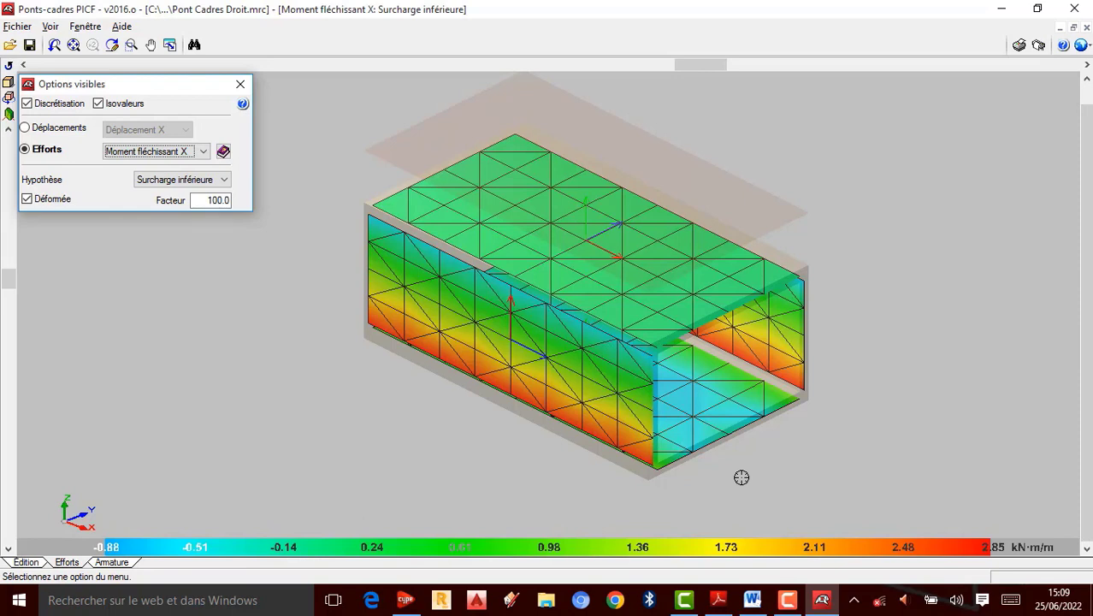
click(201, 152)
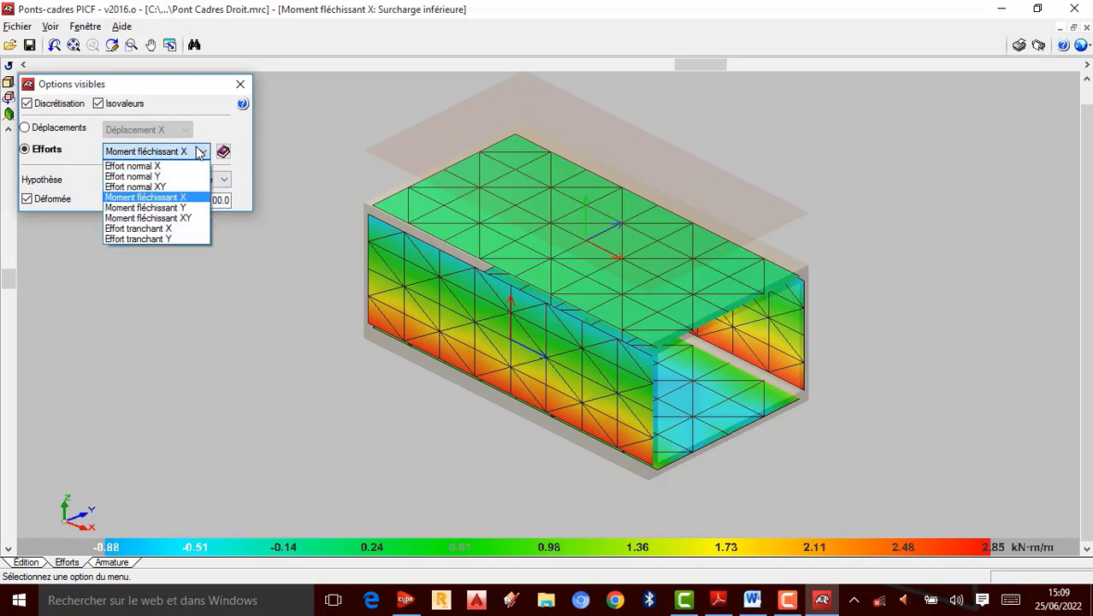
click(171, 208)
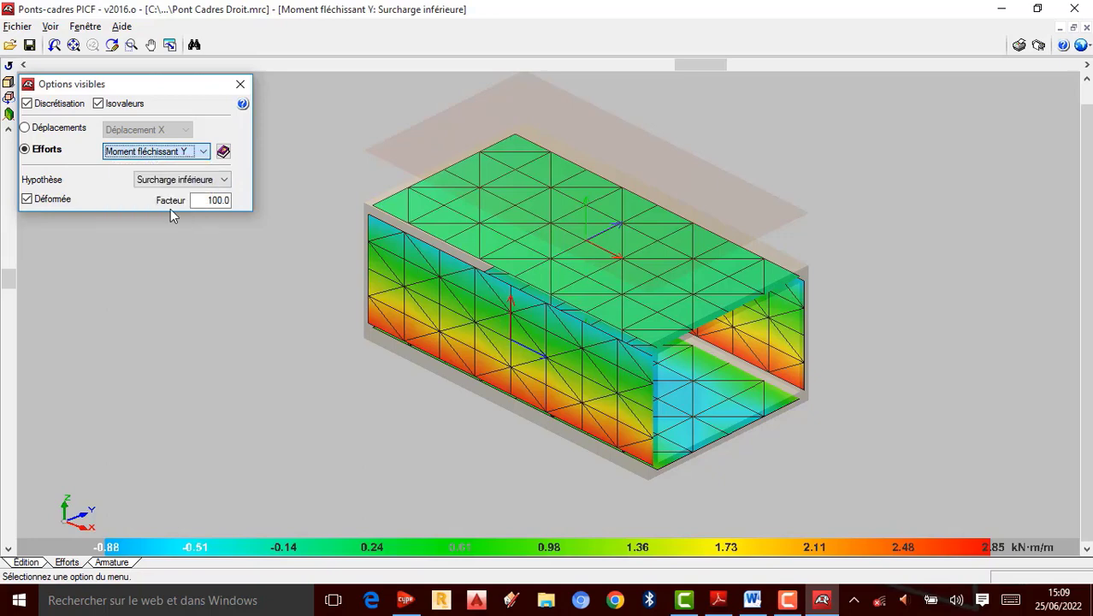
click(202, 151)
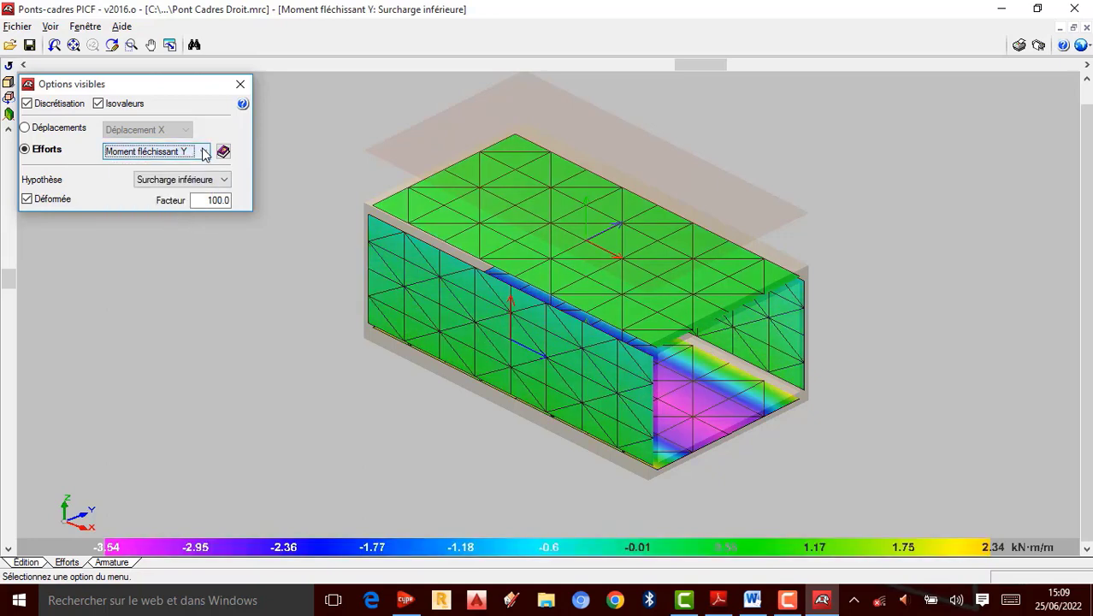
click(162, 219)
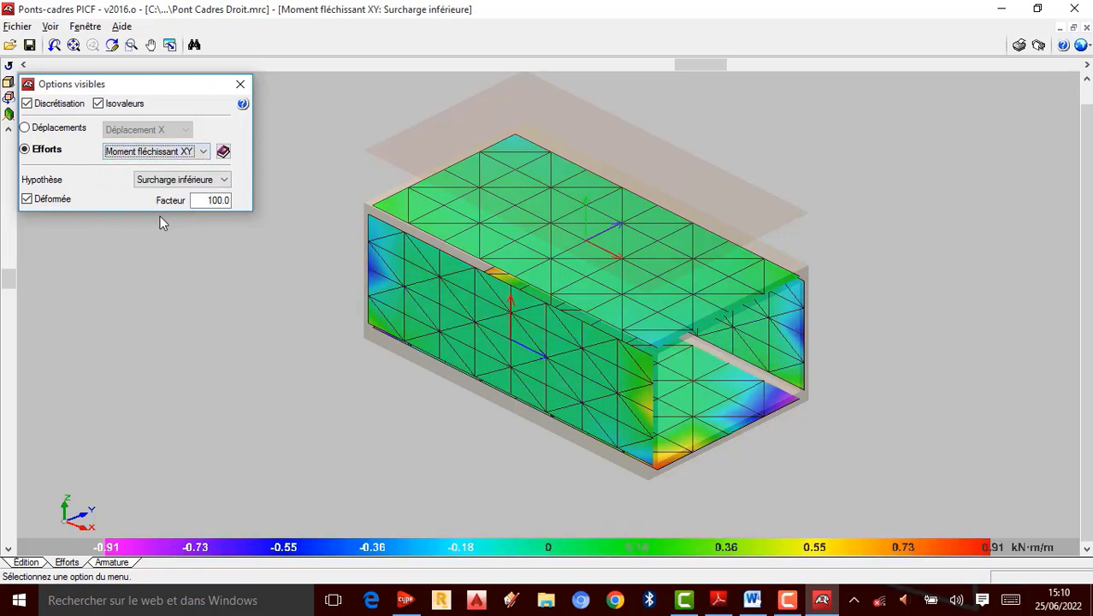
click(203, 151)
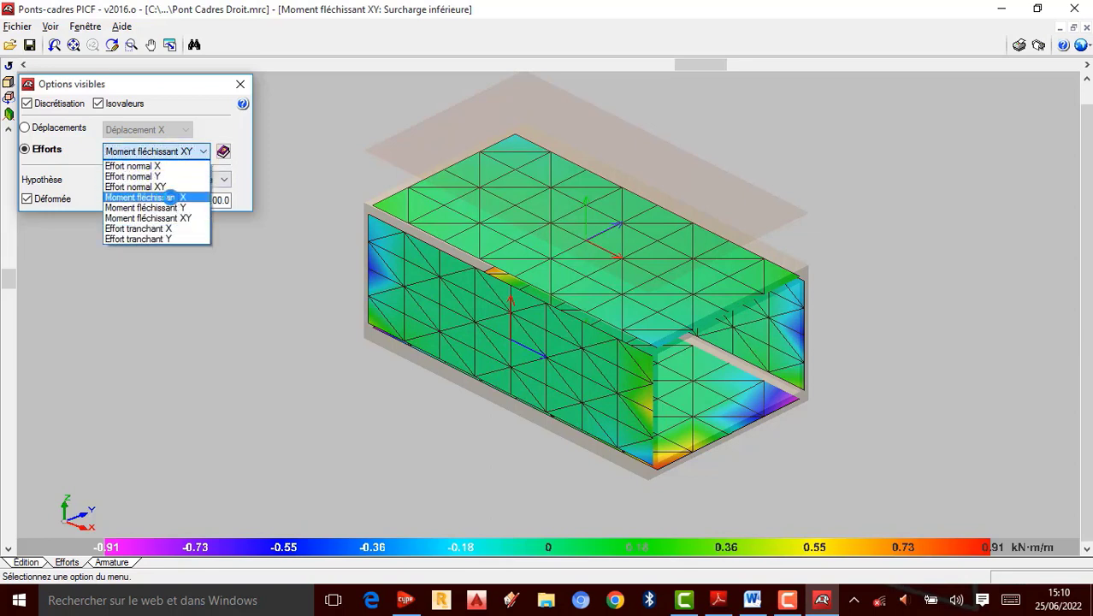
click(170, 200)
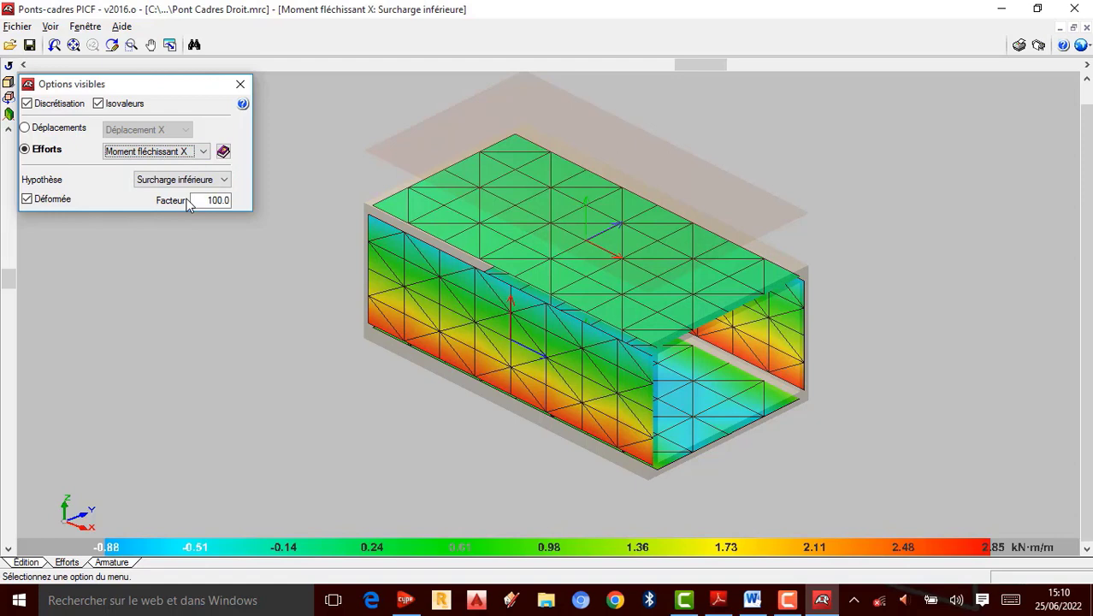
Step: Display the Effort tranchant X and Effort tranchant Y shear force maps
click(203, 152)
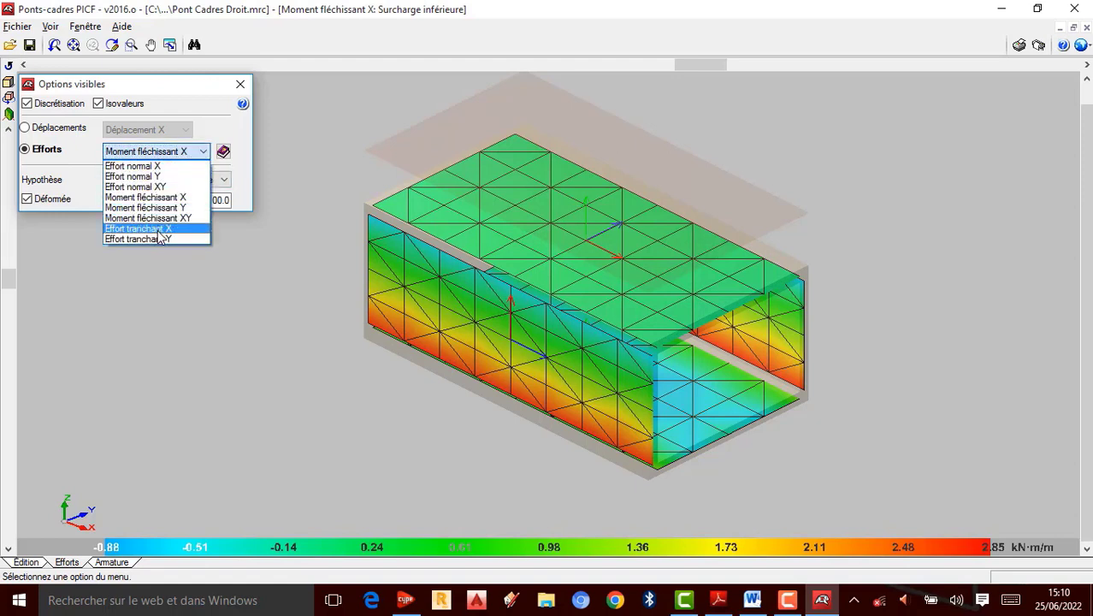
click(158, 230)
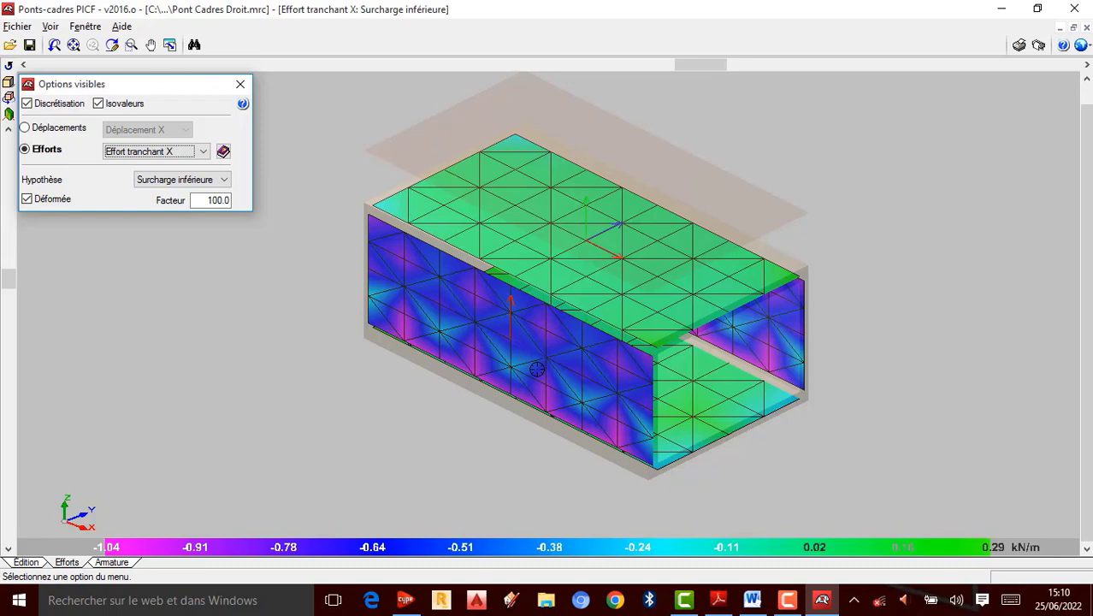
click(203, 152)
click(168, 239)
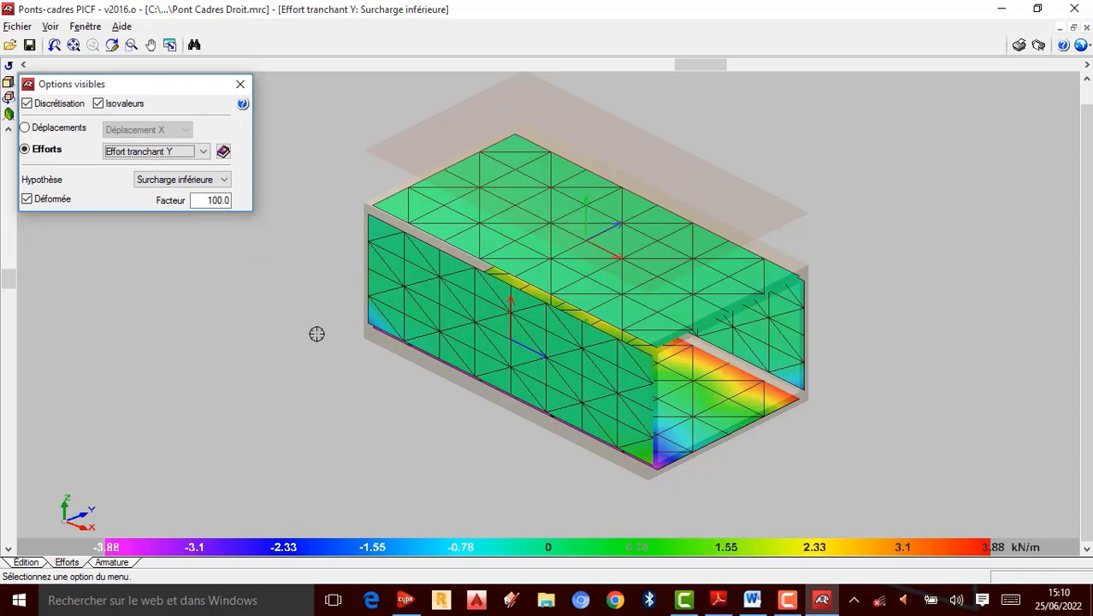
Step: Toggle the Isovaleurs and Discrétisation display options off and back on to compare the views
click(99, 104)
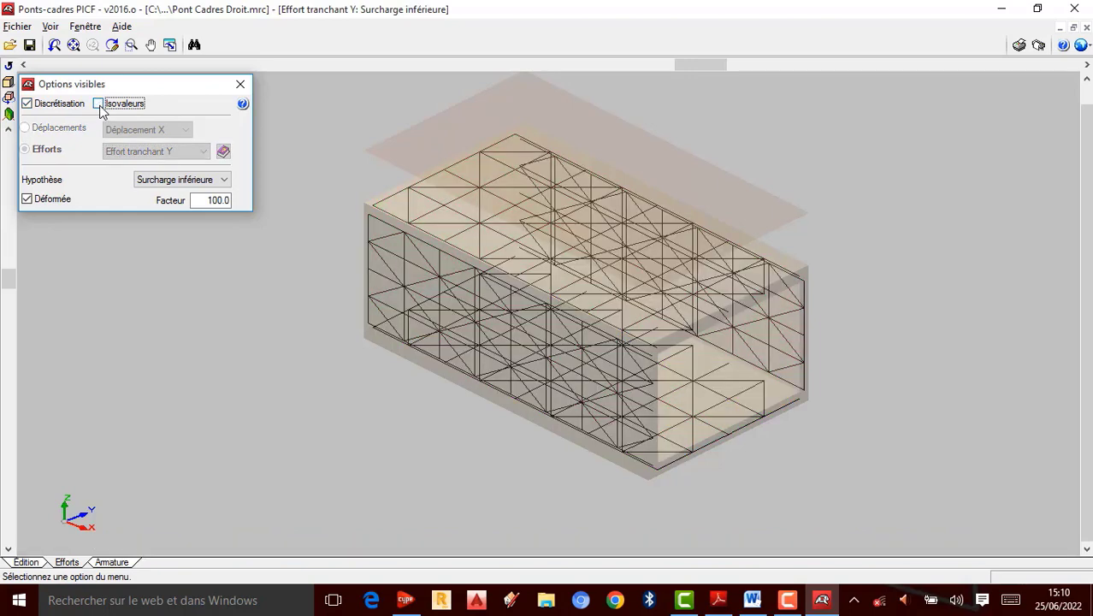
click(99, 105)
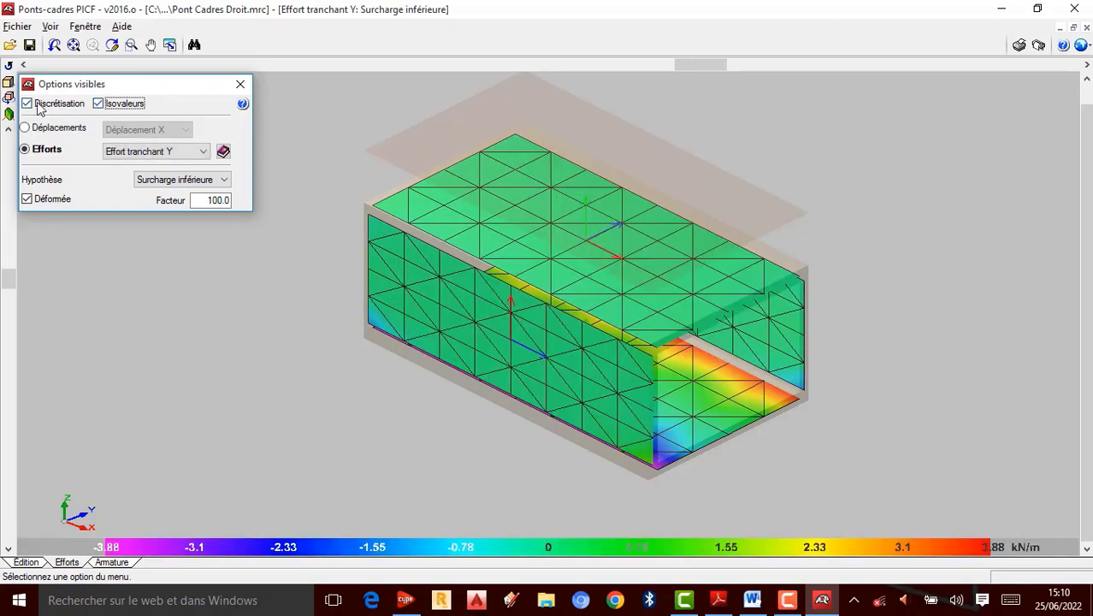
click(27, 104)
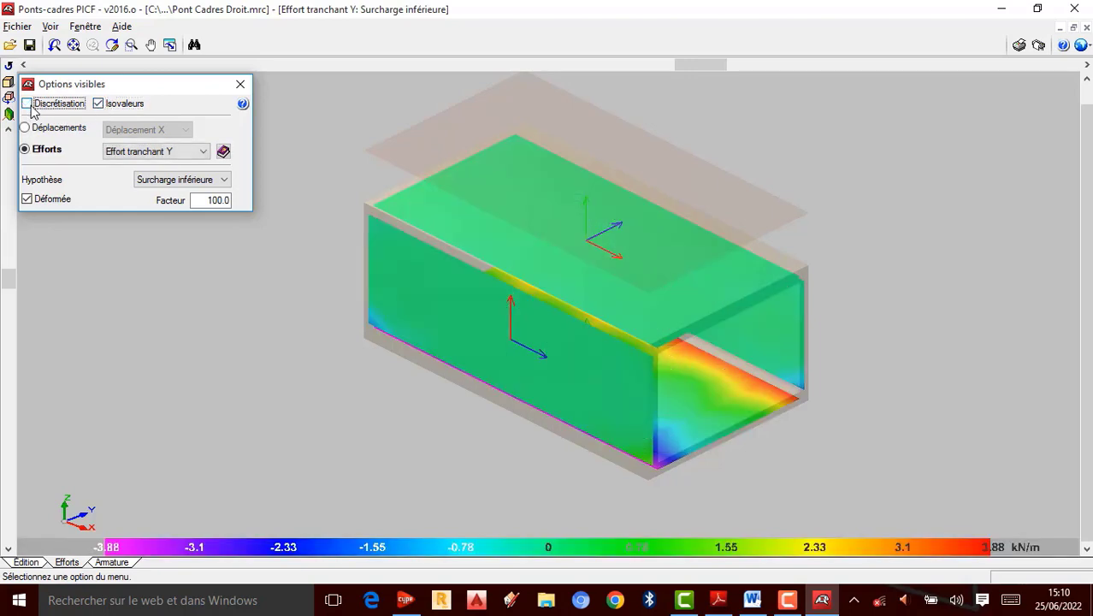
click(28, 103)
Step: Switch to Déplacements and compare the Déplacement X and Déplacement Y maps
click(60, 128)
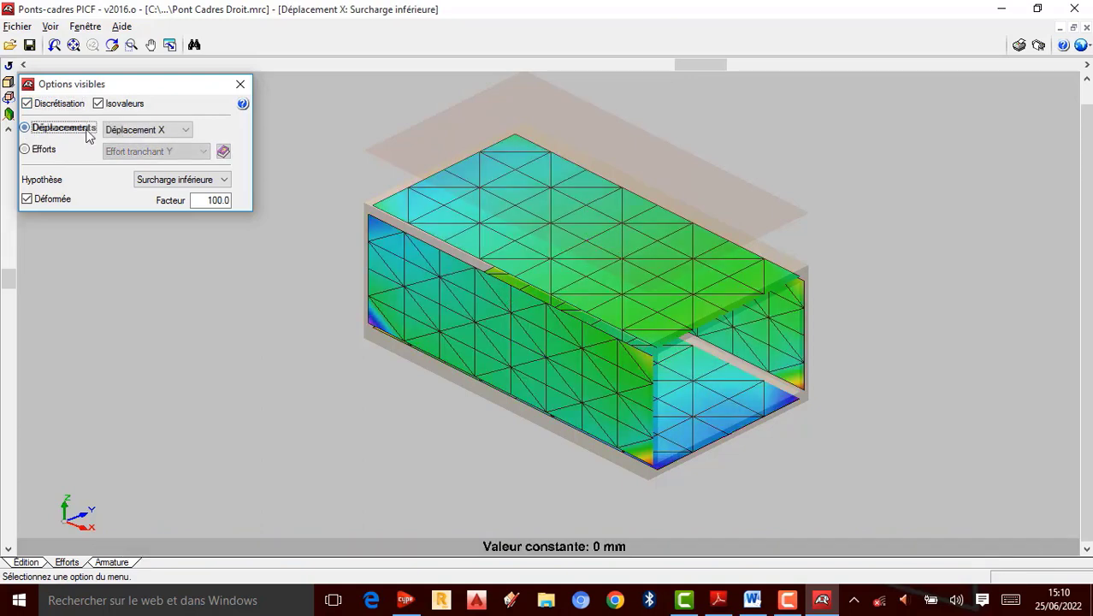
click(186, 130)
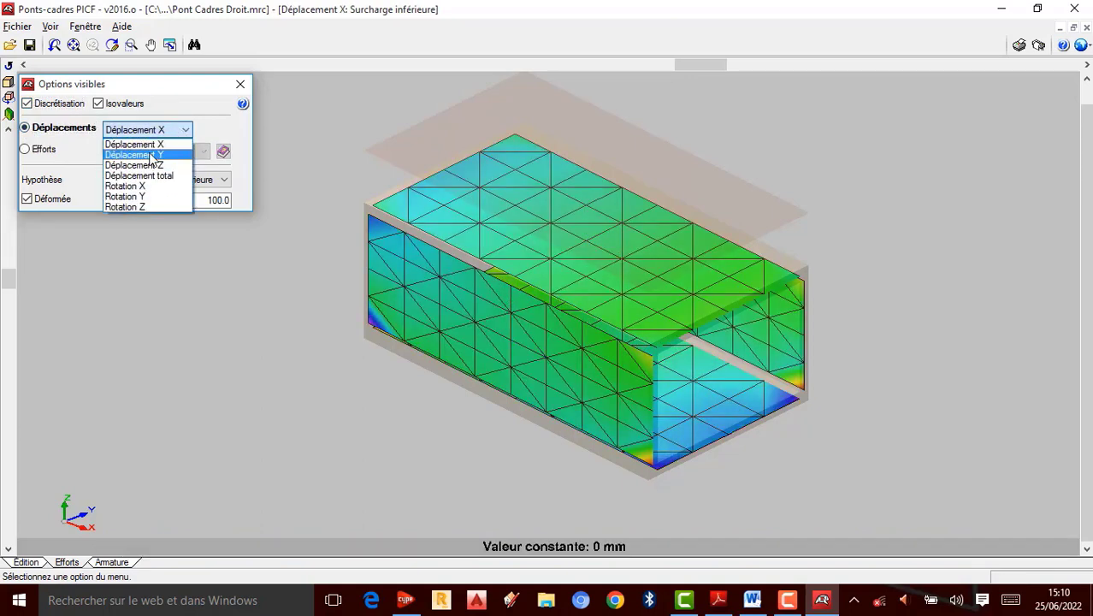
click(151, 158)
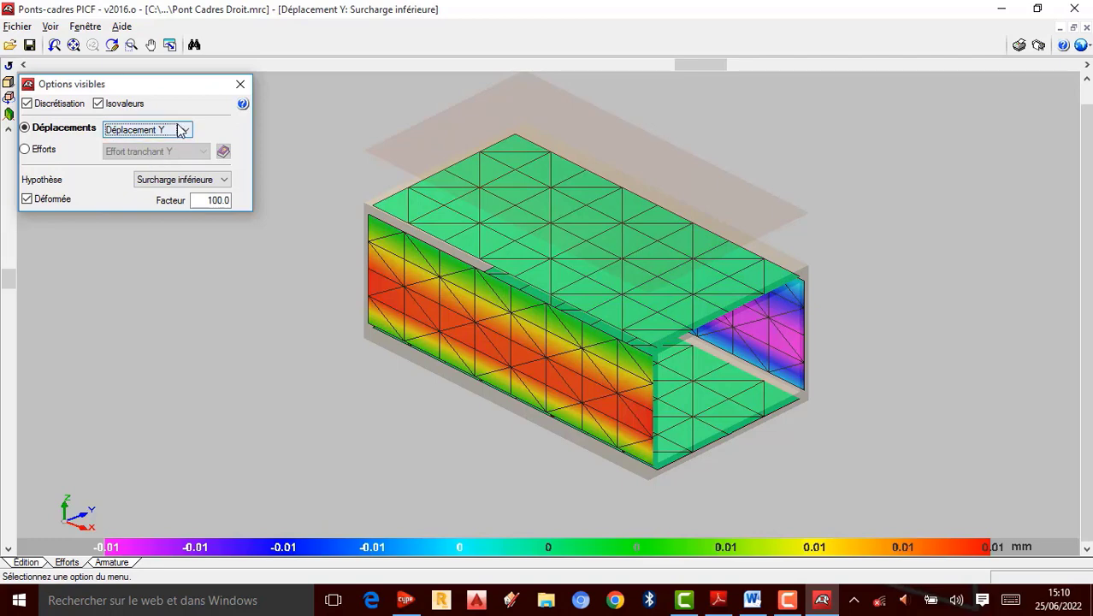
click(180, 129)
click(163, 144)
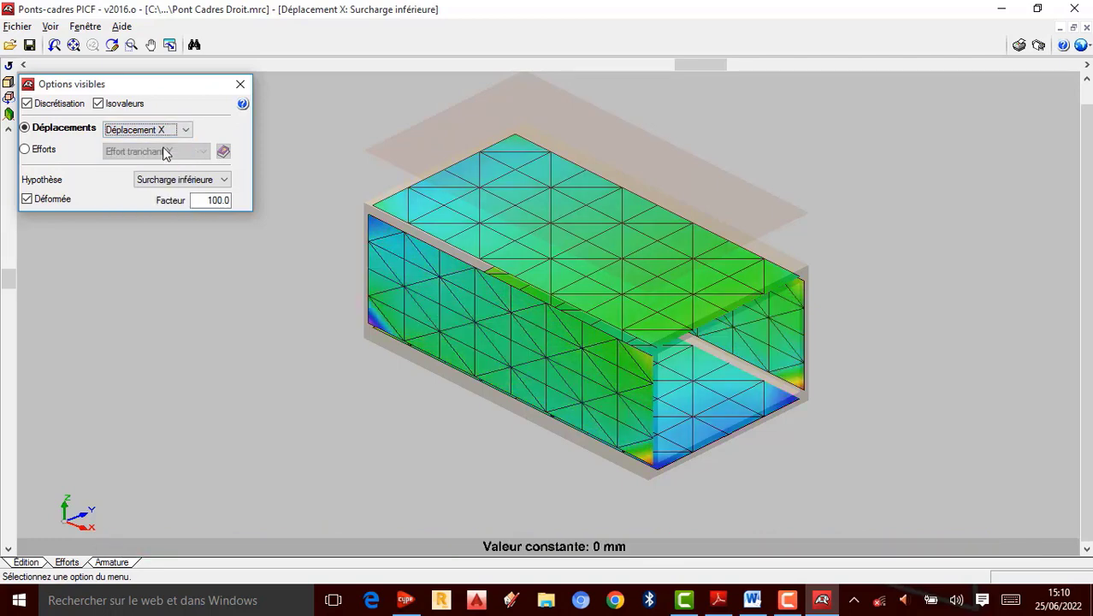
click(184, 130)
click(154, 155)
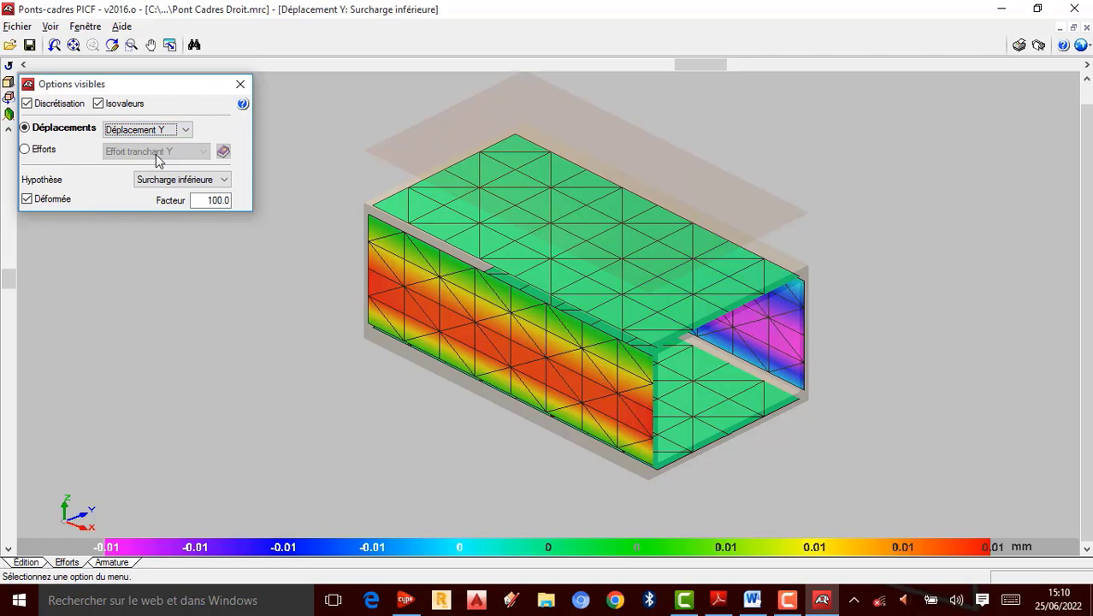
Step: Display the Déplacement Z, Déplacement total and Rotation X maps
click(183, 130)
click(154, 166)
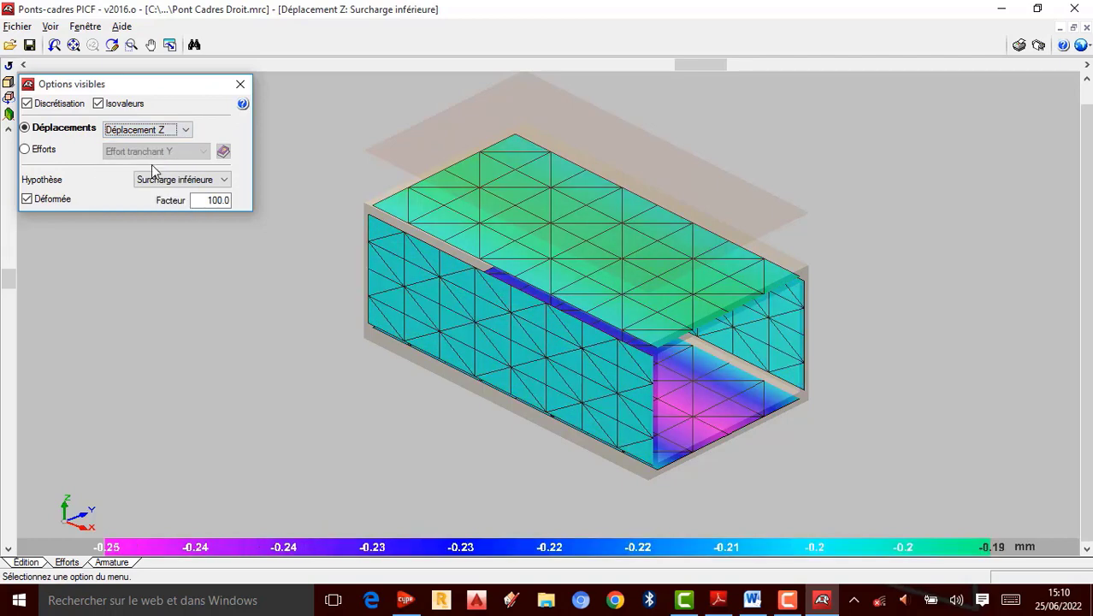
click(186, 130)
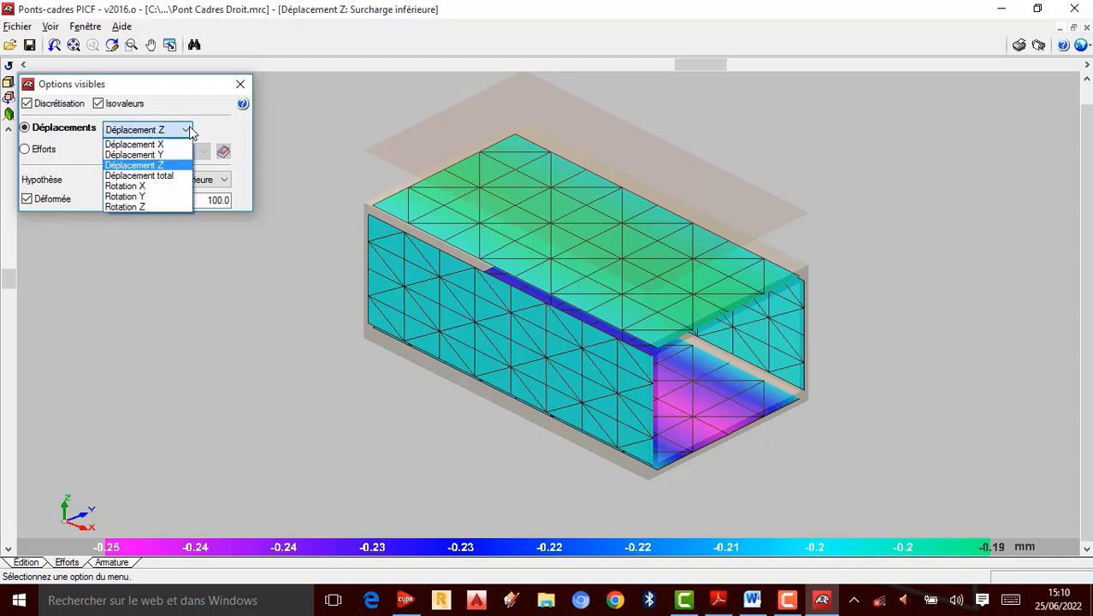
click(162, 176)
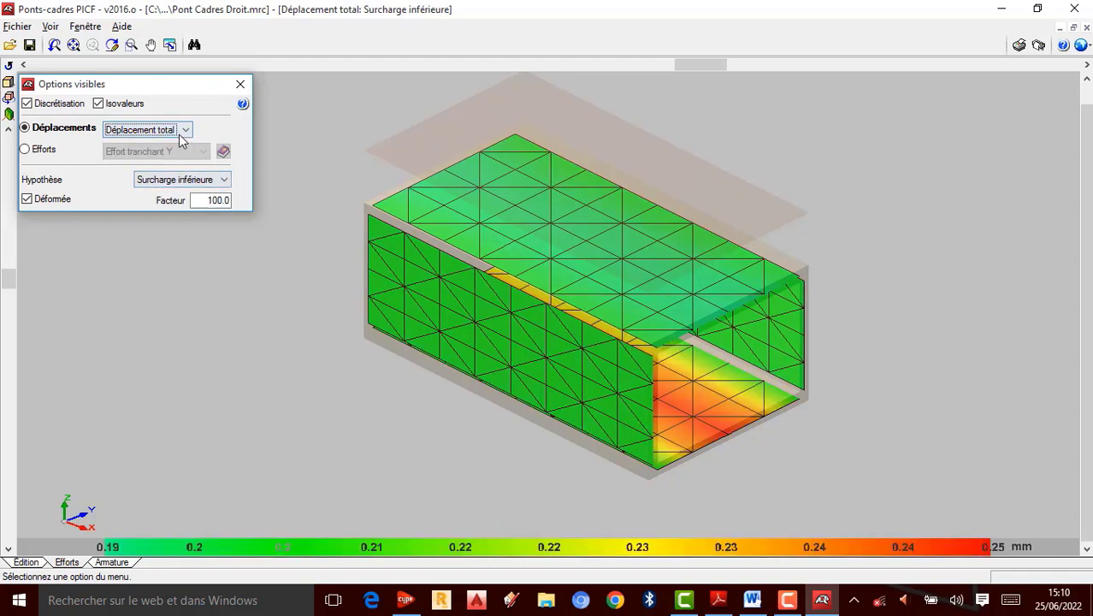
click(186, 131)
click(169, 190)
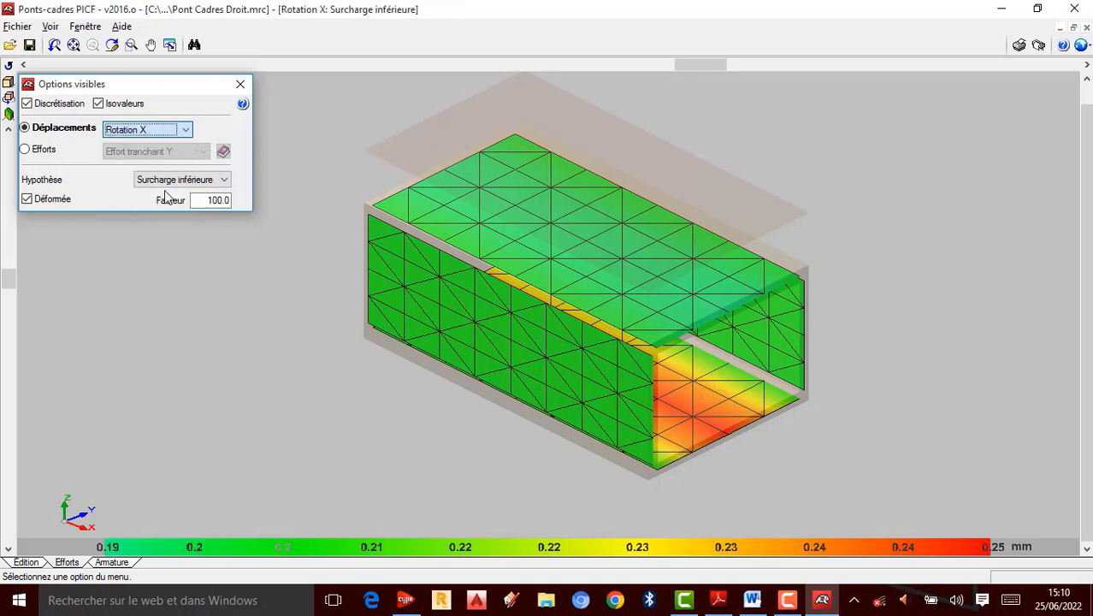
Step: Display the Rotation Y and Rotation Z displacement maps, then close the visible options dialog
click(178, 131)
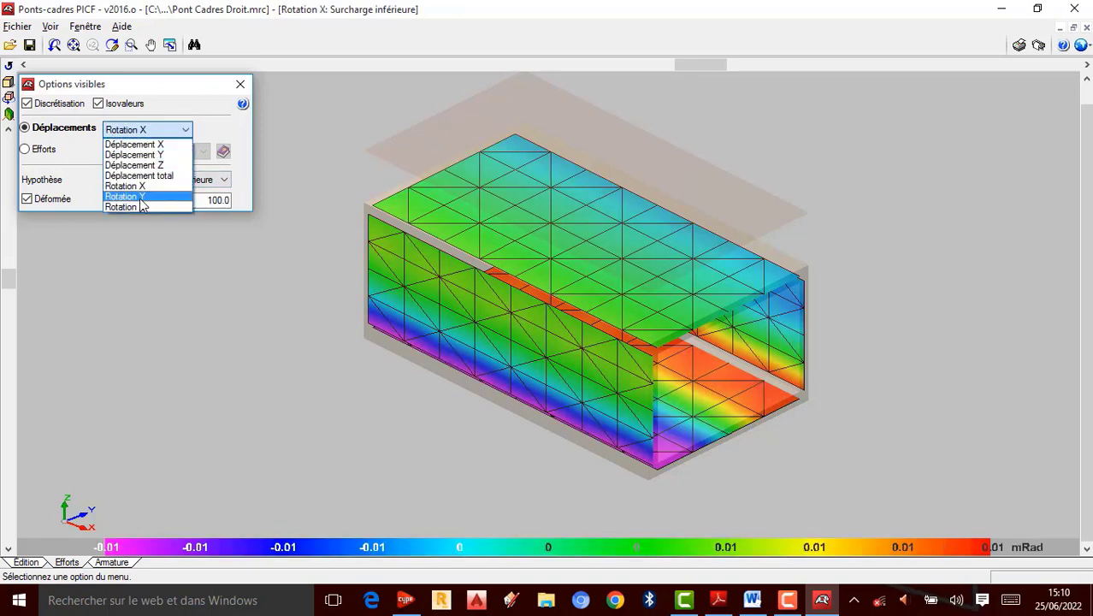
click(142, 197)
click(186, 130)
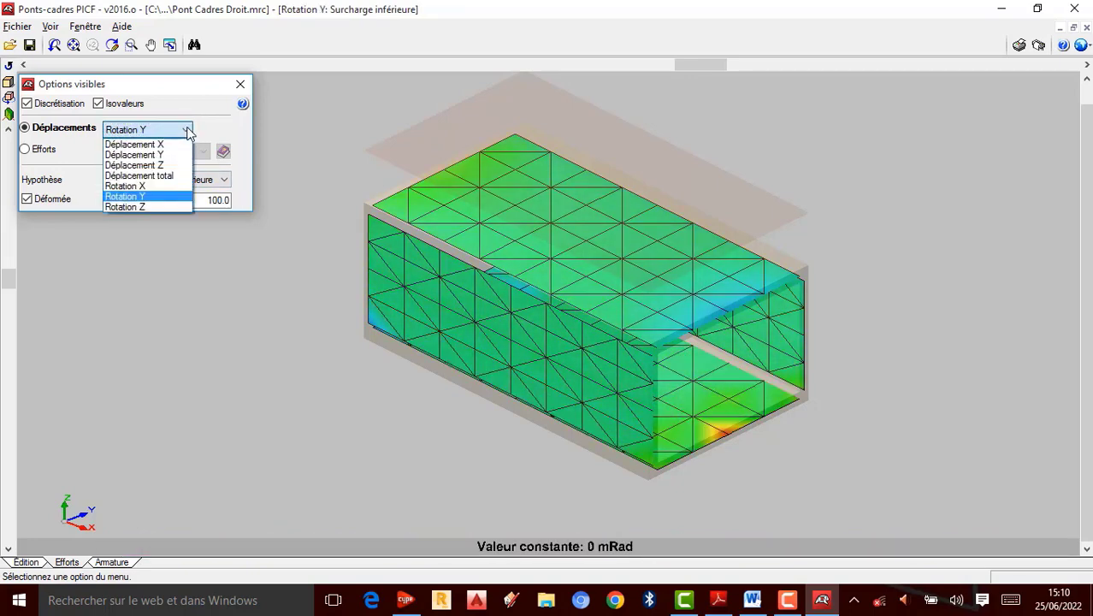
click(144, 205)
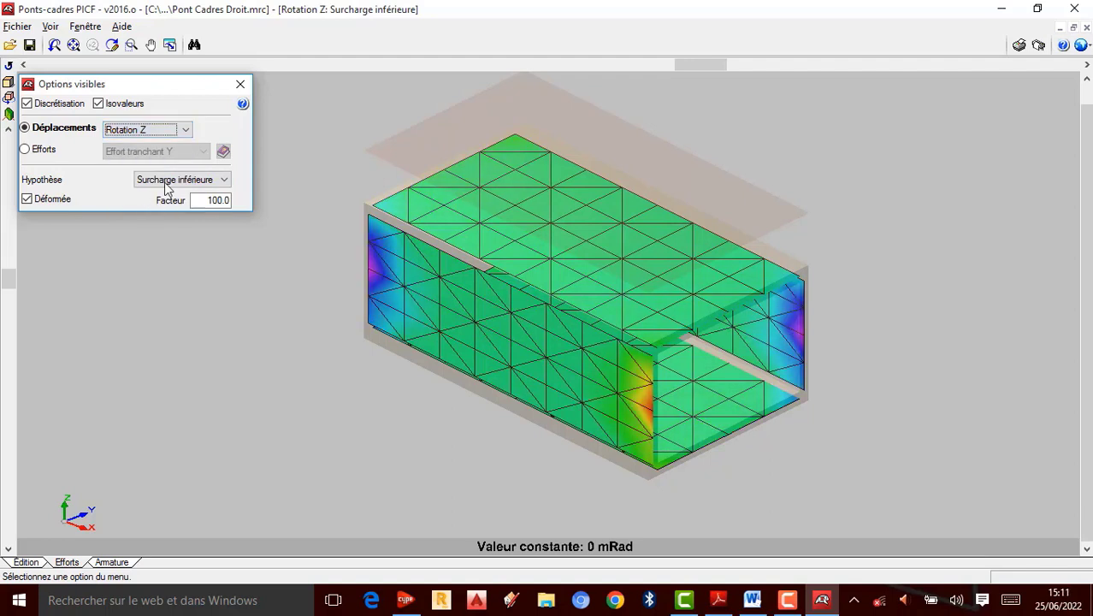
click(185, 131)
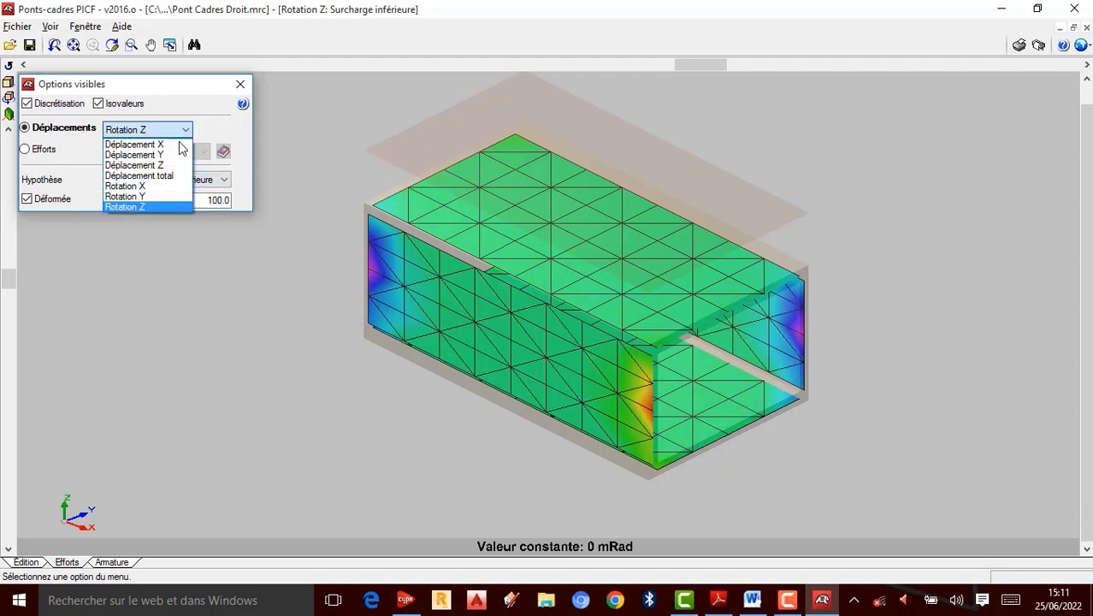
click(83, 152)
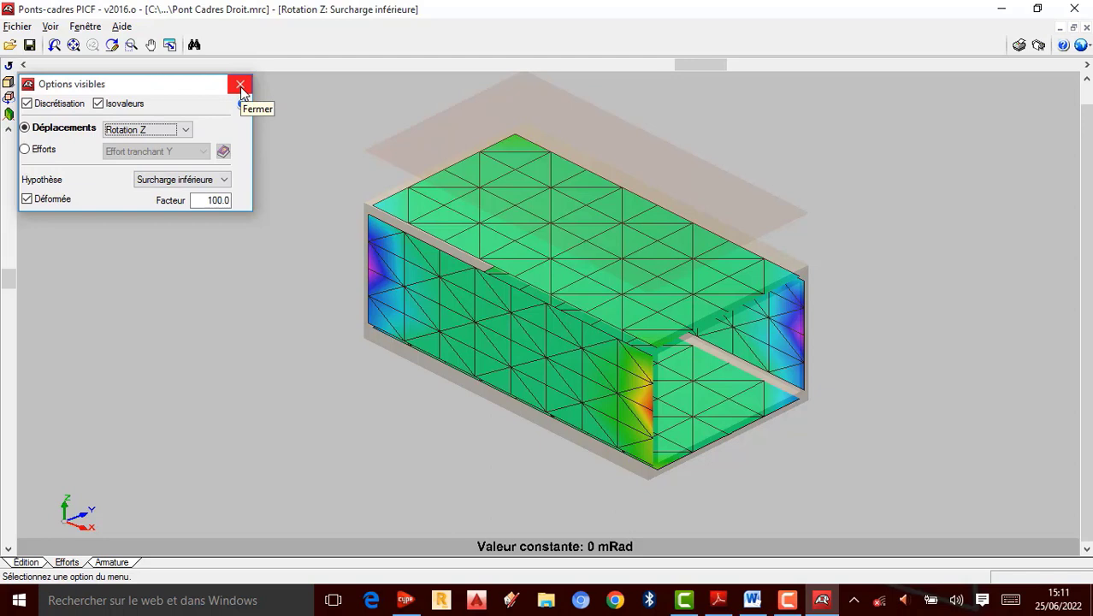
click(240, 87)
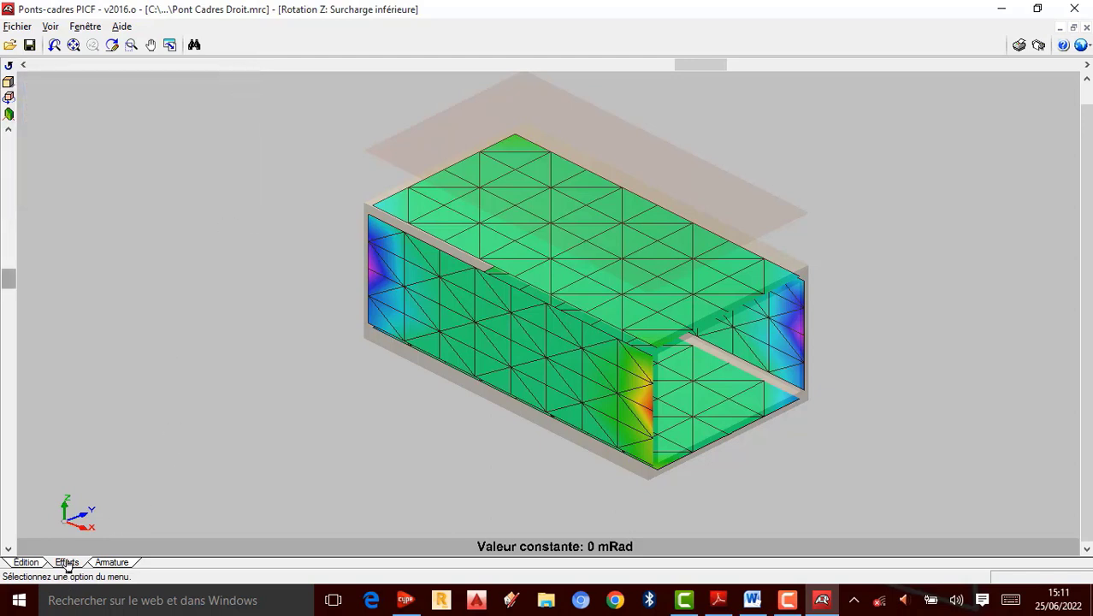
Step: Open the Module reinforcement drawings in the Armature view and zoom in to examine the cross-section bars
click(117, 565)
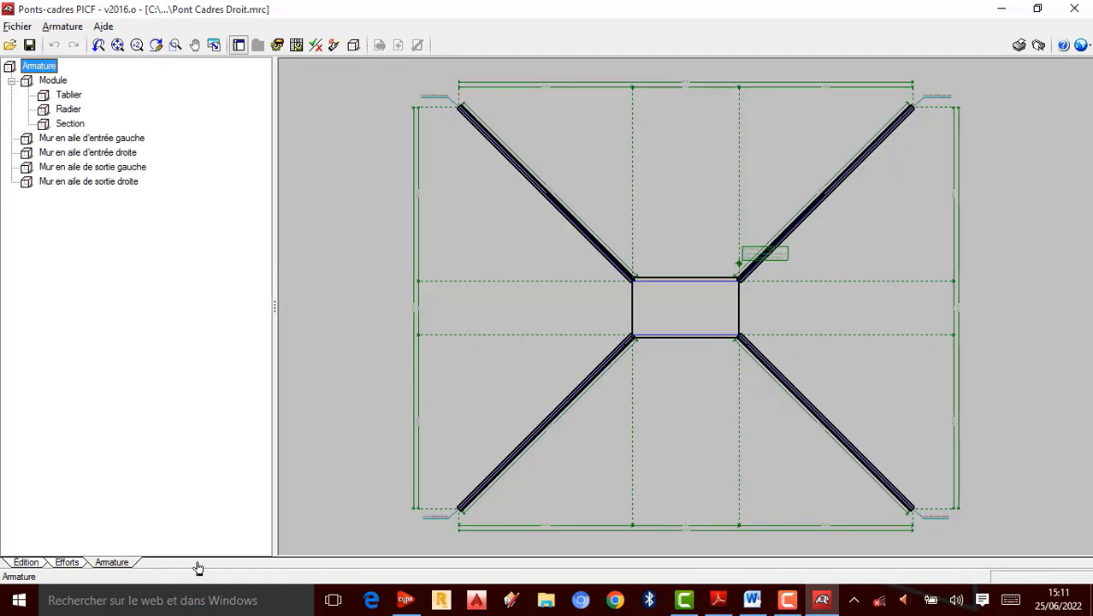
click(685, 304)
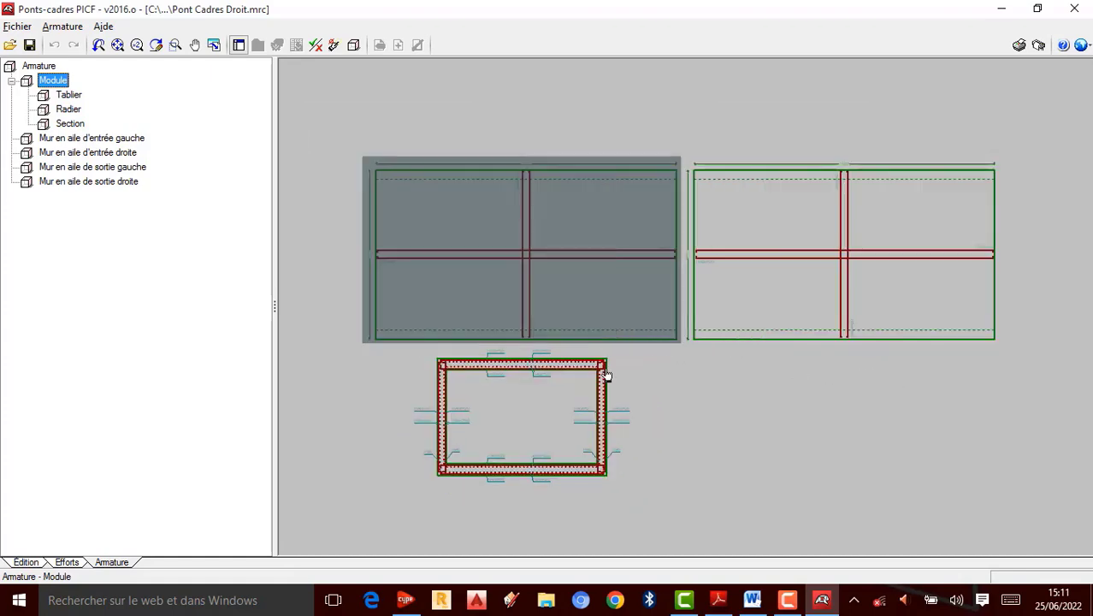
scroll(538, 443, up, 8)
scroll(684, 263, down, 3)
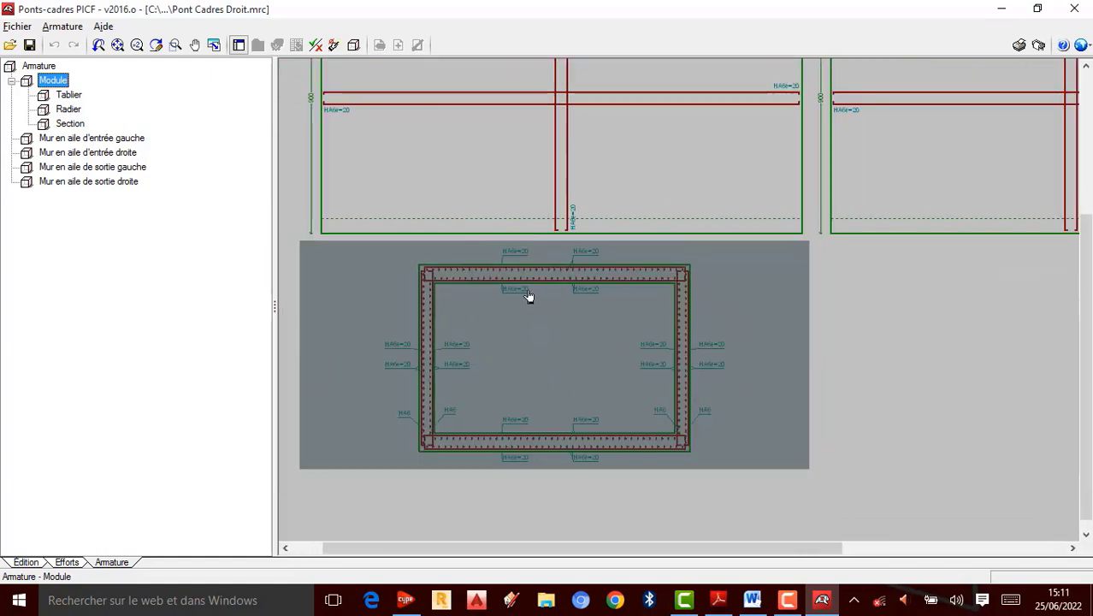
scroll(530, 287, up, 5)
scroll(564, 210, down, 2)
scroll(496, 299, up, 3)
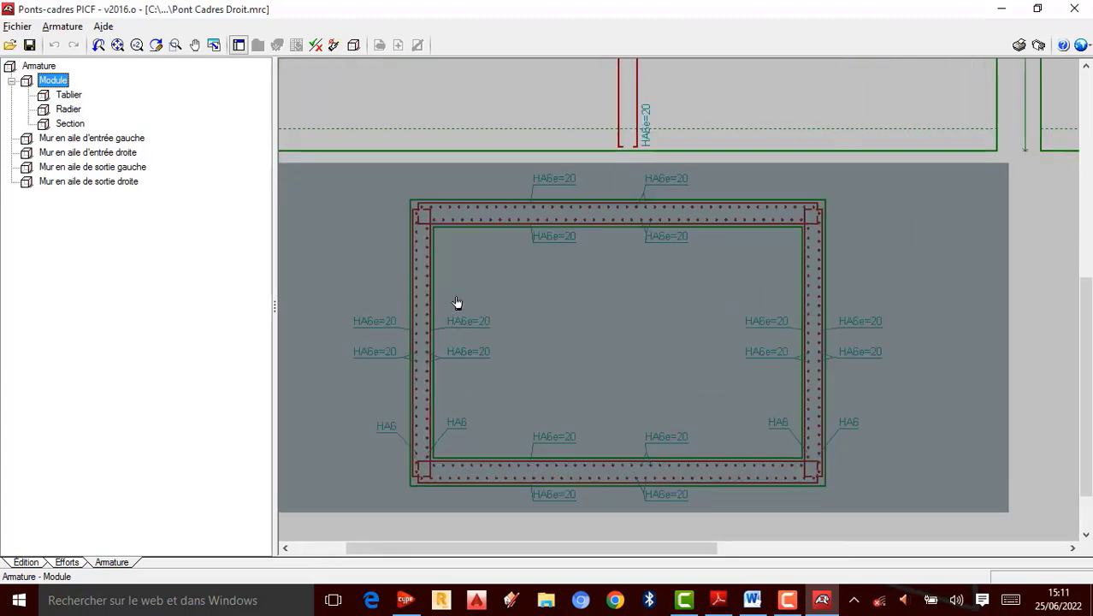
scroll(675, 220, down, 1)
scroll(644, 281, down, 1)
scroll(620, 295, up, 2)
scroll(630, 337, up, 1)
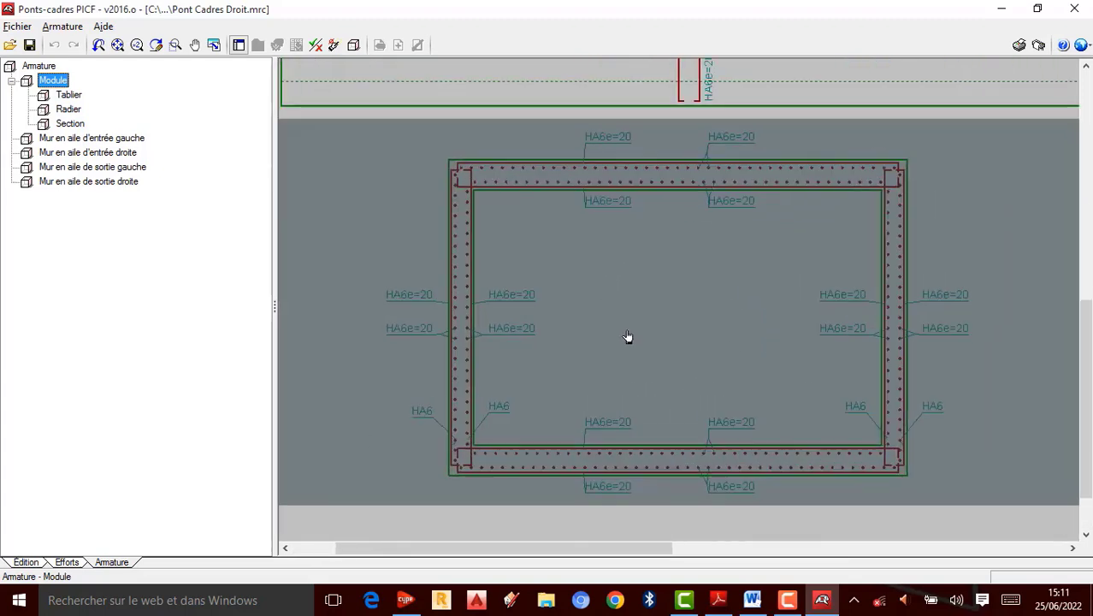
scroll(650, 317, down, 1)
scroll(665, 292, up, 1)
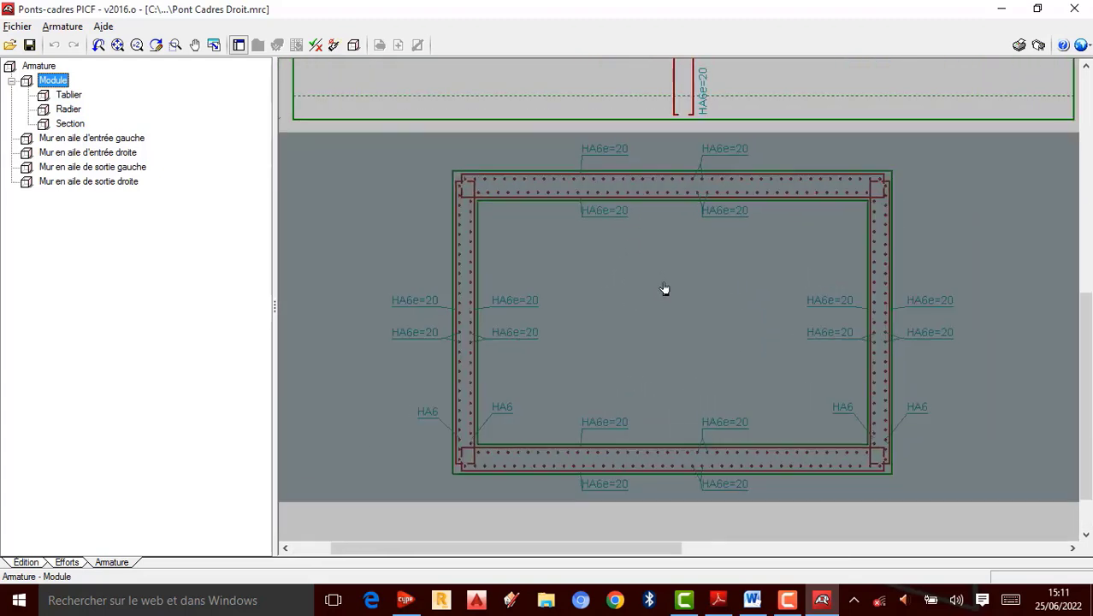
scroll(603, 165, up, 1)
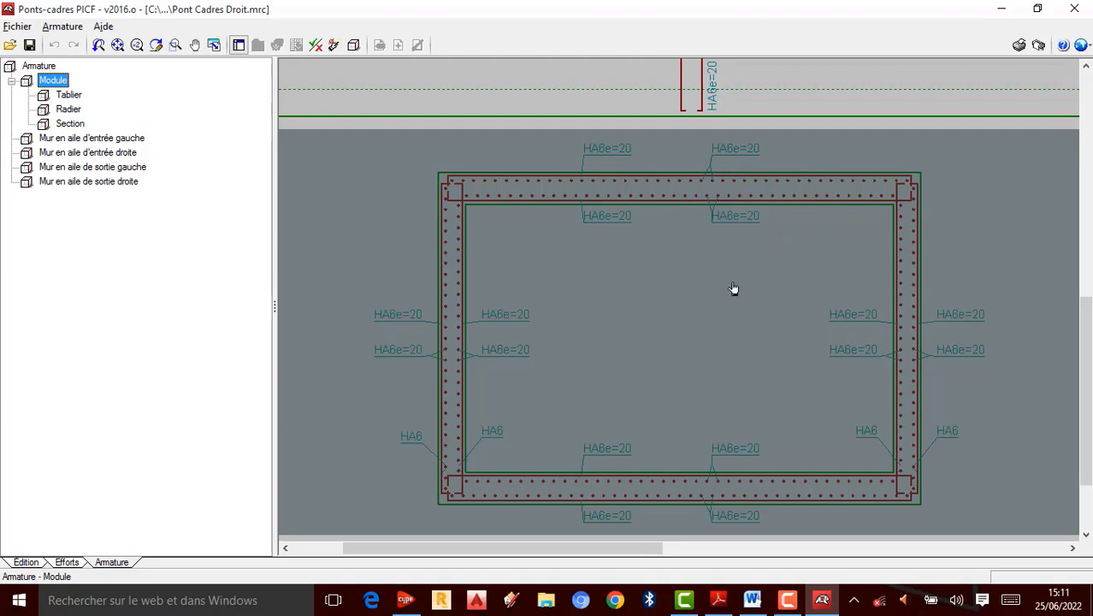
Step: Examine the Module reinforcement drawings and open the Tablier reinforcement drawing
scroll(633, 359, down, 3)
scroll(617, 371, down, 1)
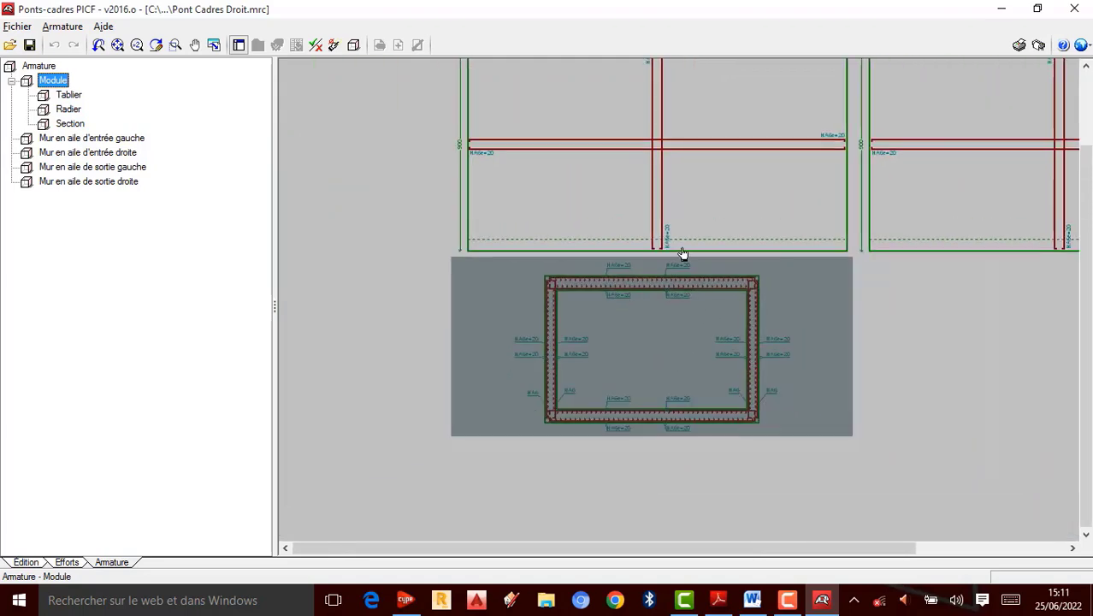
scroll(682, 255, up, 4)
scroll(612, 393, down, 4)
scroll(648, 197, up, 5)
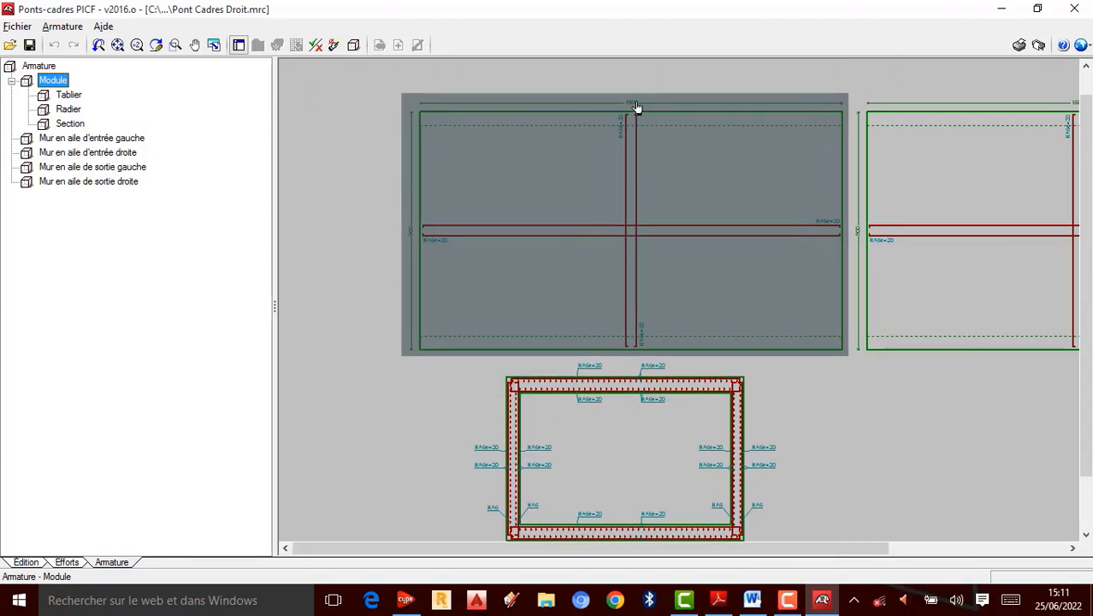
scroll(648, 188, down, 5)
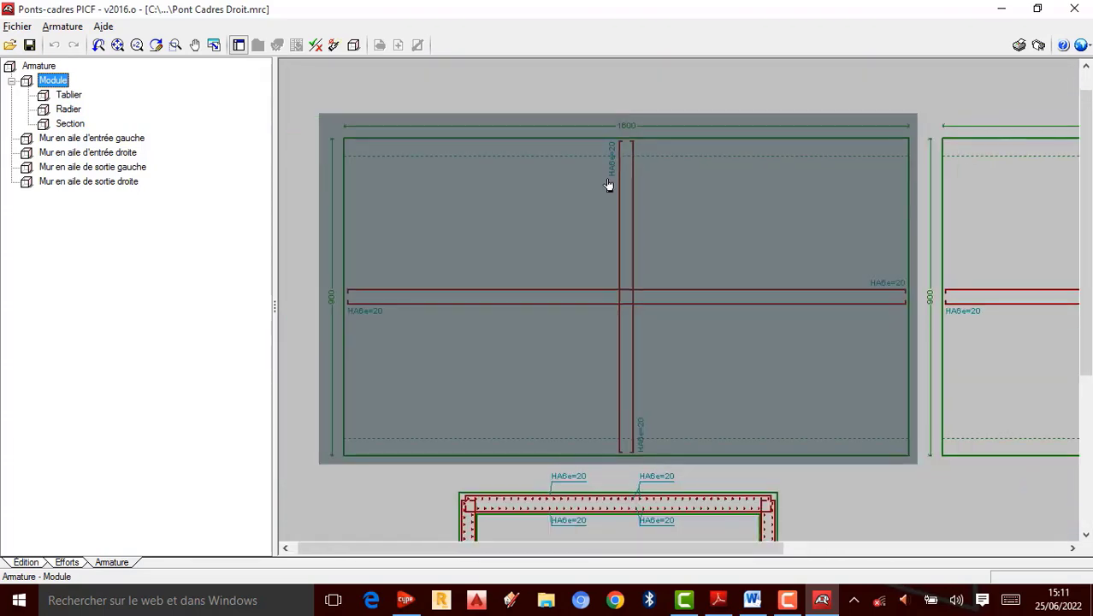
scroll(864, 285, up, 3)
scroll(821, 278, down, 3)
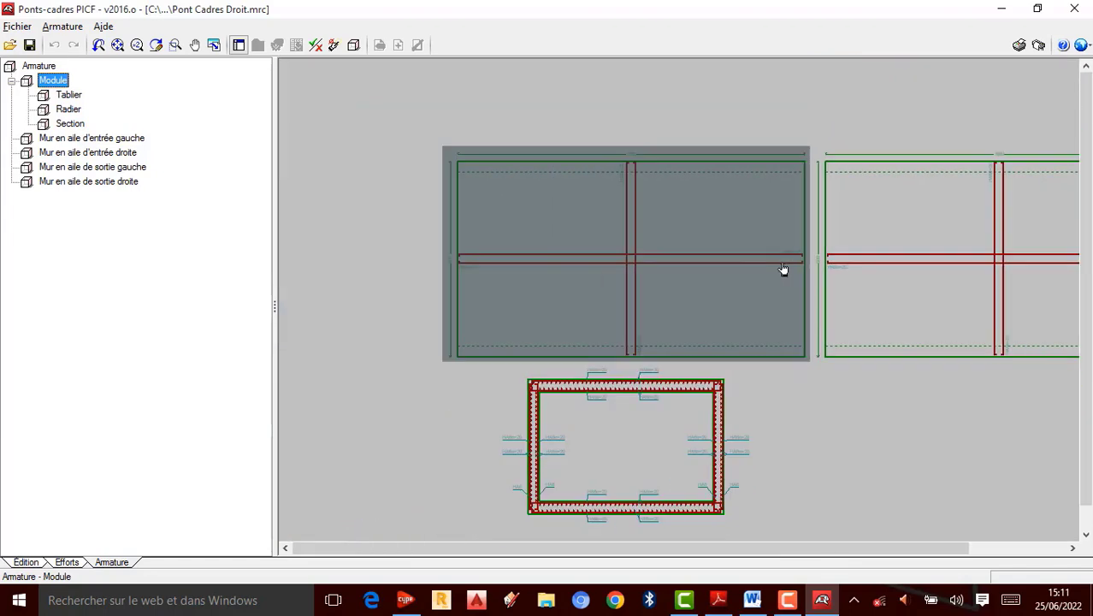
scroll(983, 202, up, 5)
scroll(898, 218, down, 5)
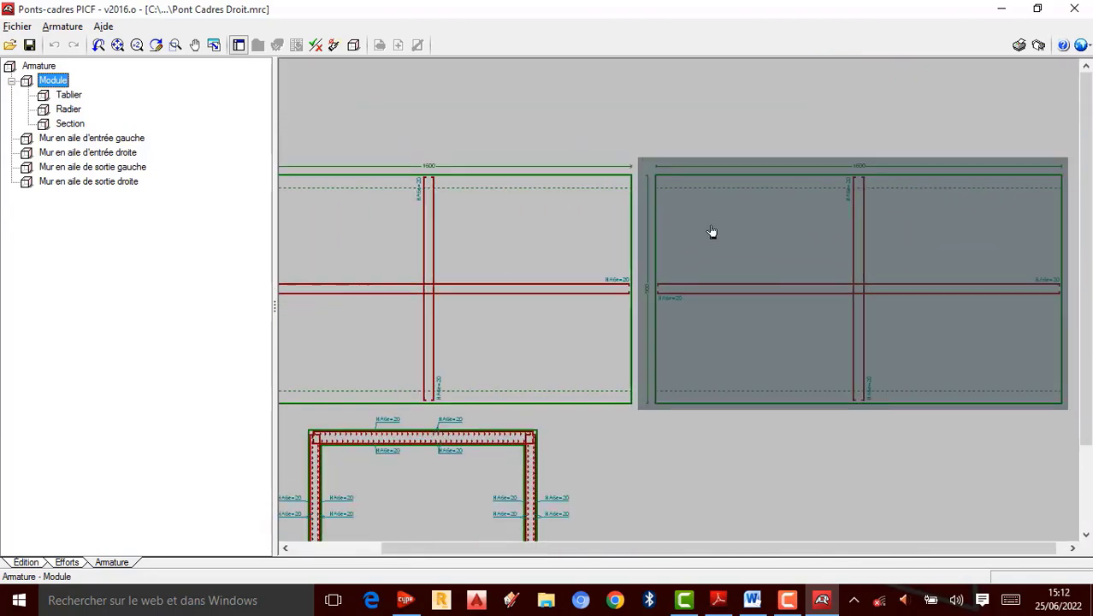
scroll(906, 240, up, 2)
scroll(898, 247, down, 2)
scroll(466, 214, up, 3)
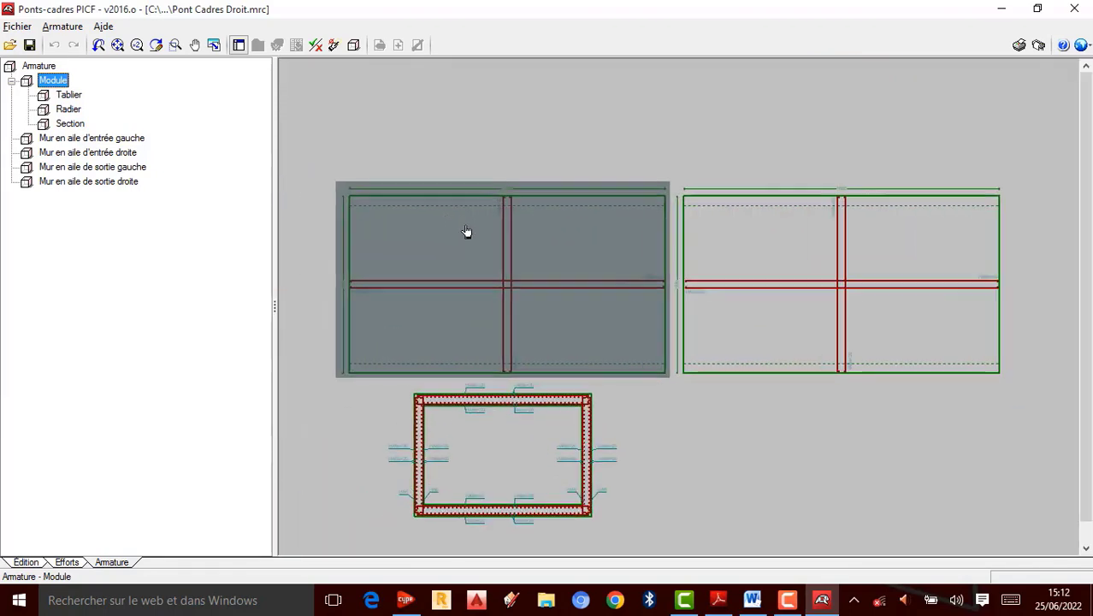
click(74, 97)
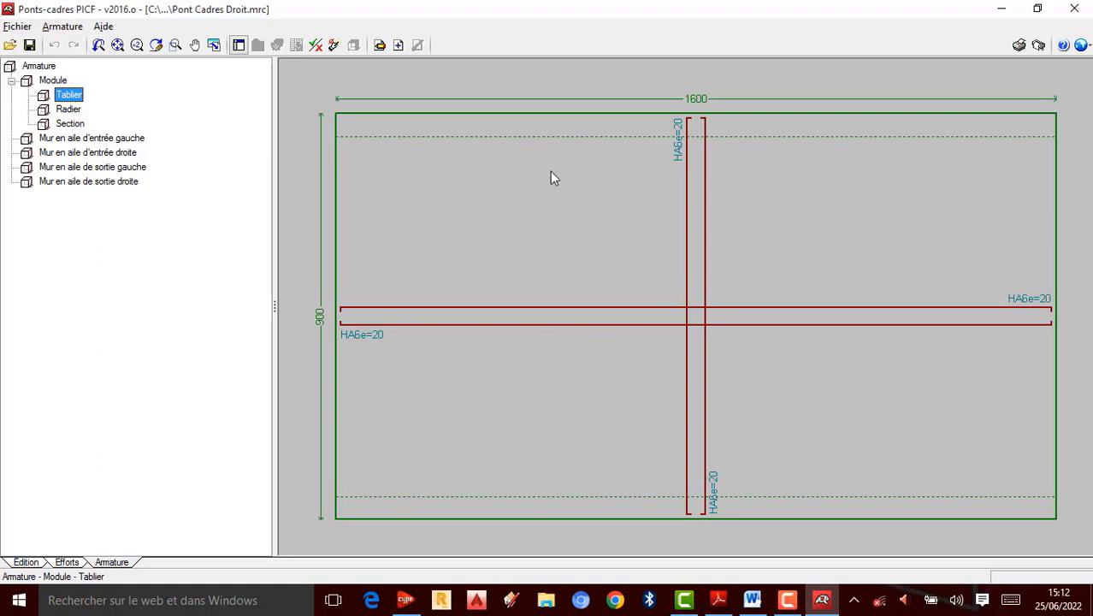
Step: Return to the Édition view and review the Données générales dialog, closing it without changes
click(25, 562)
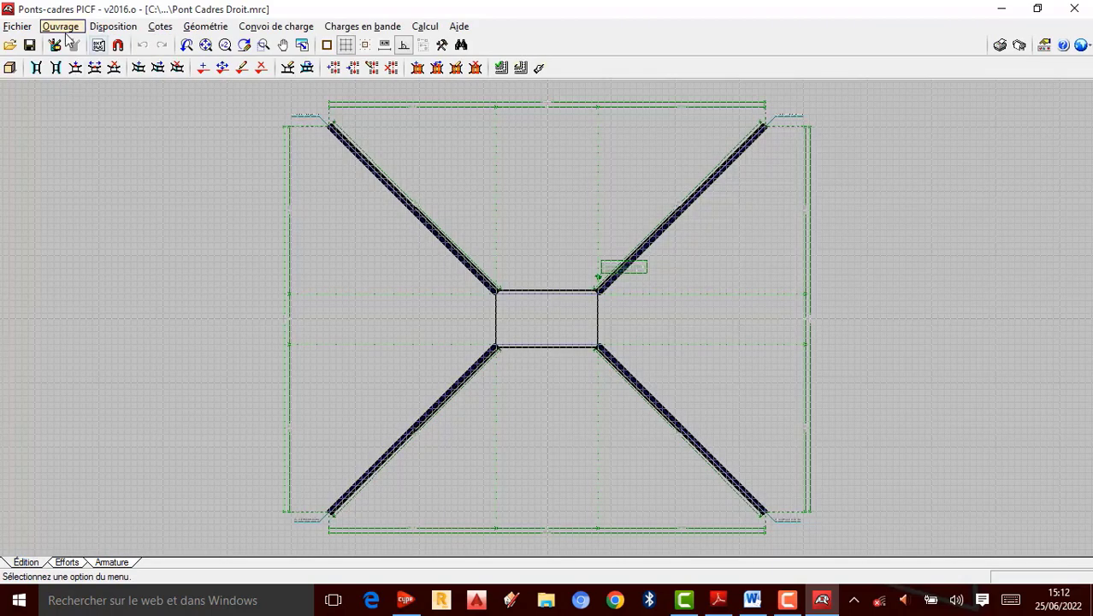
click(66, 31)
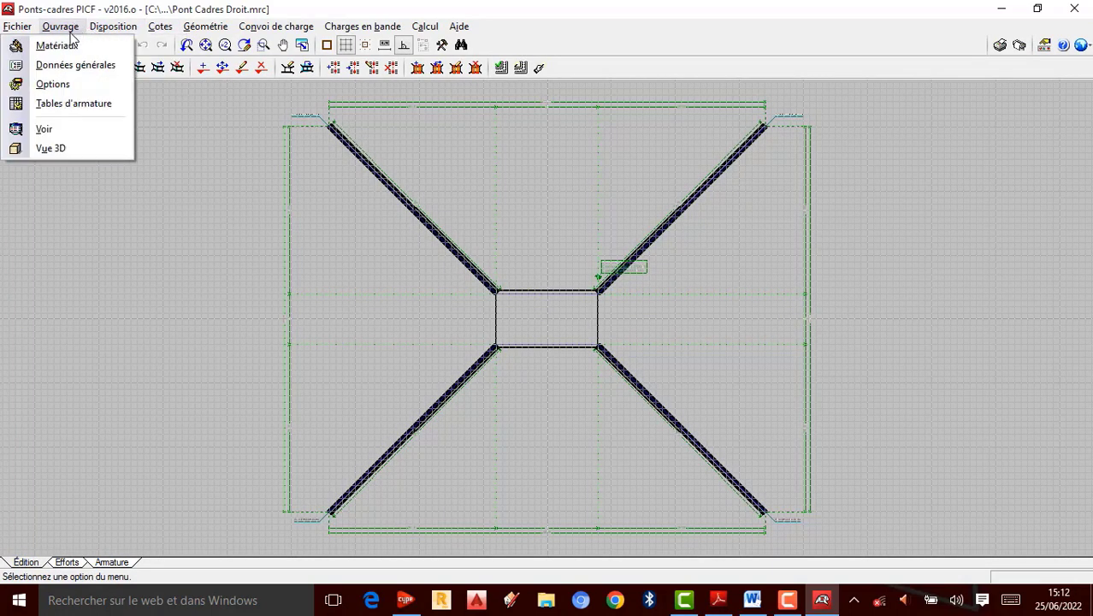
click(70, 67)
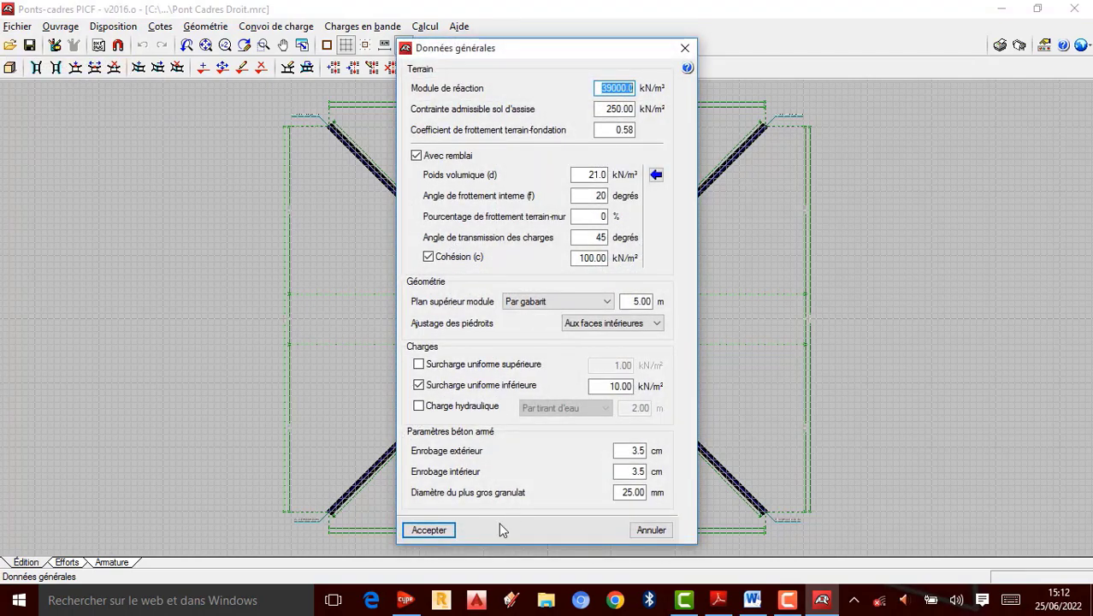
click(684, 49)
Step: In the module reinforcement table, remove HA12 from the admissible diameters, keeping HA16, HA20, HA25 and HA32
click(60, 27)
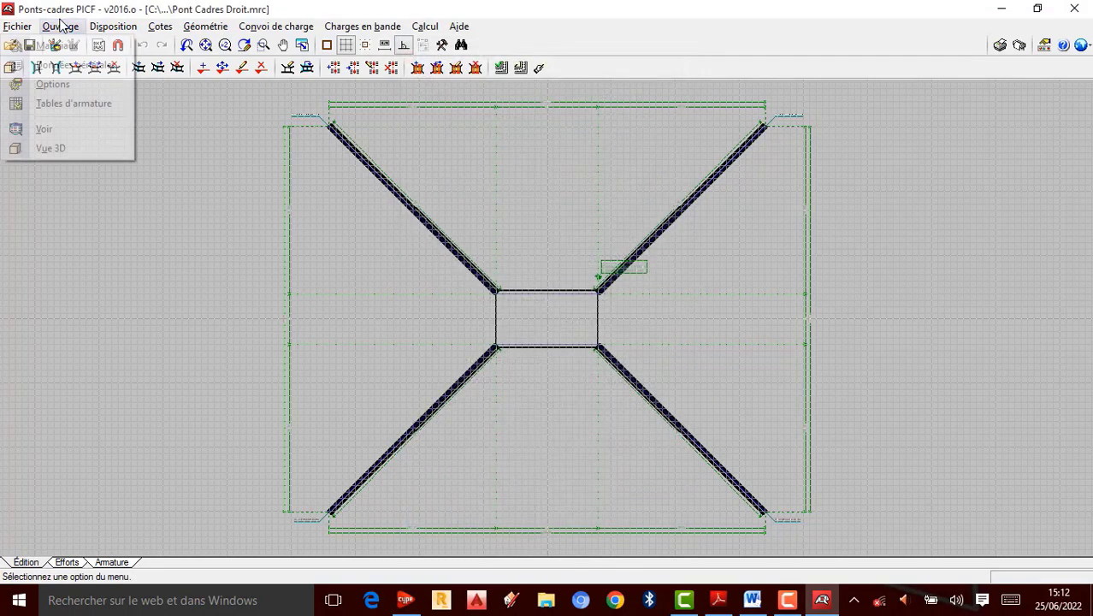
click(74, 103)
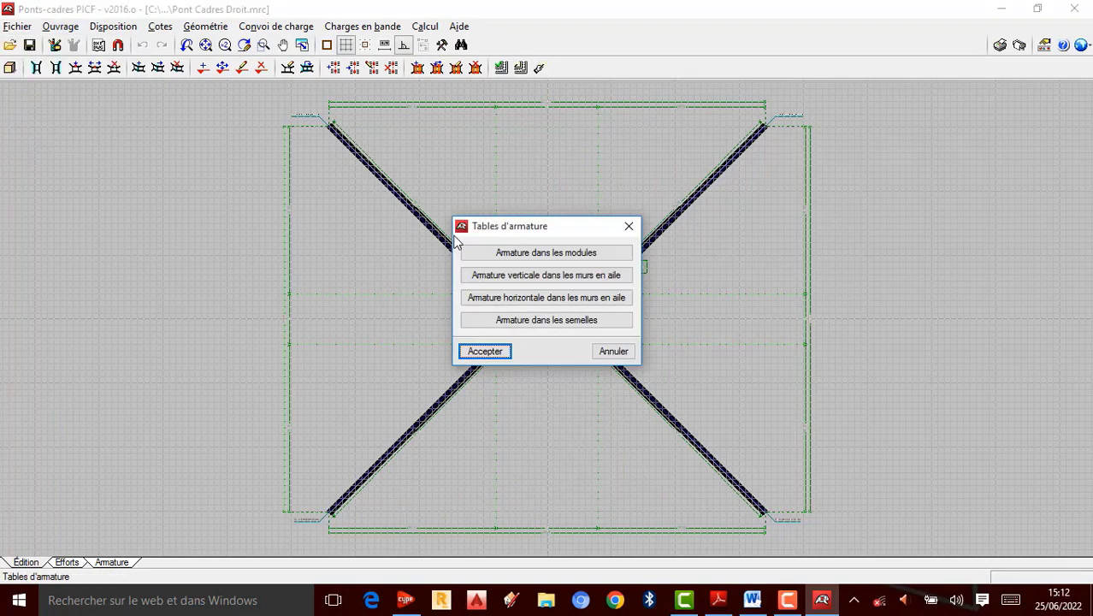
click(516, 255)
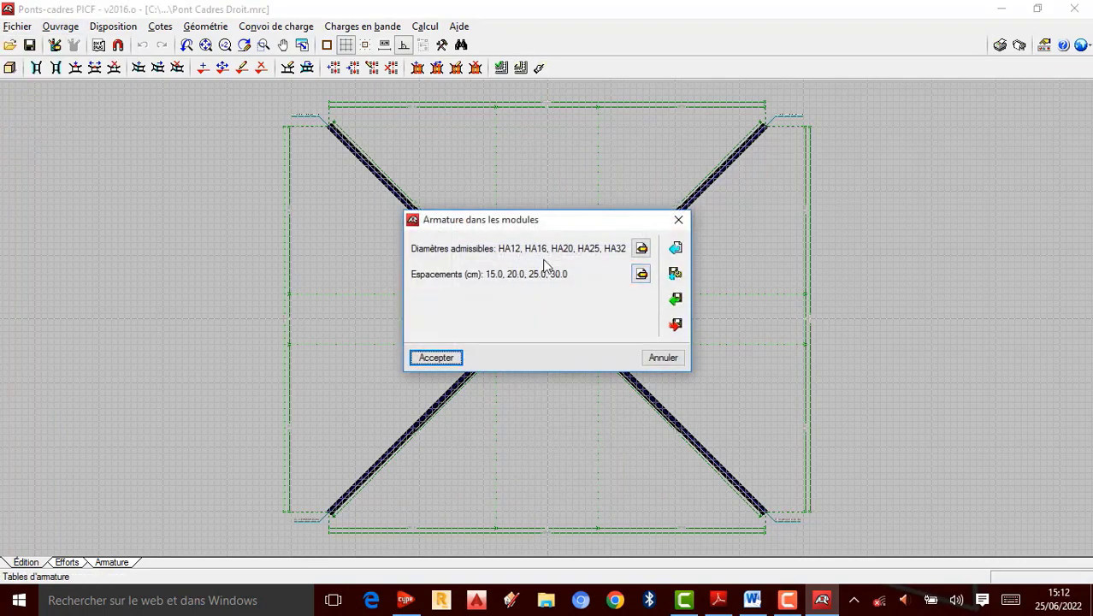
click(642, 248)
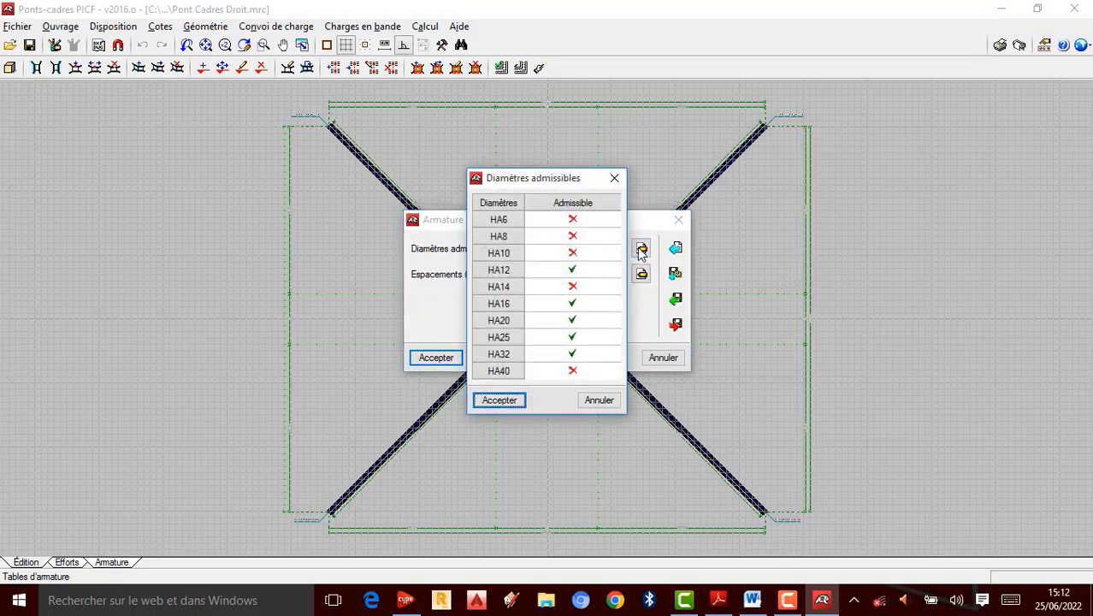
click(572, 271)
click(523, 406)
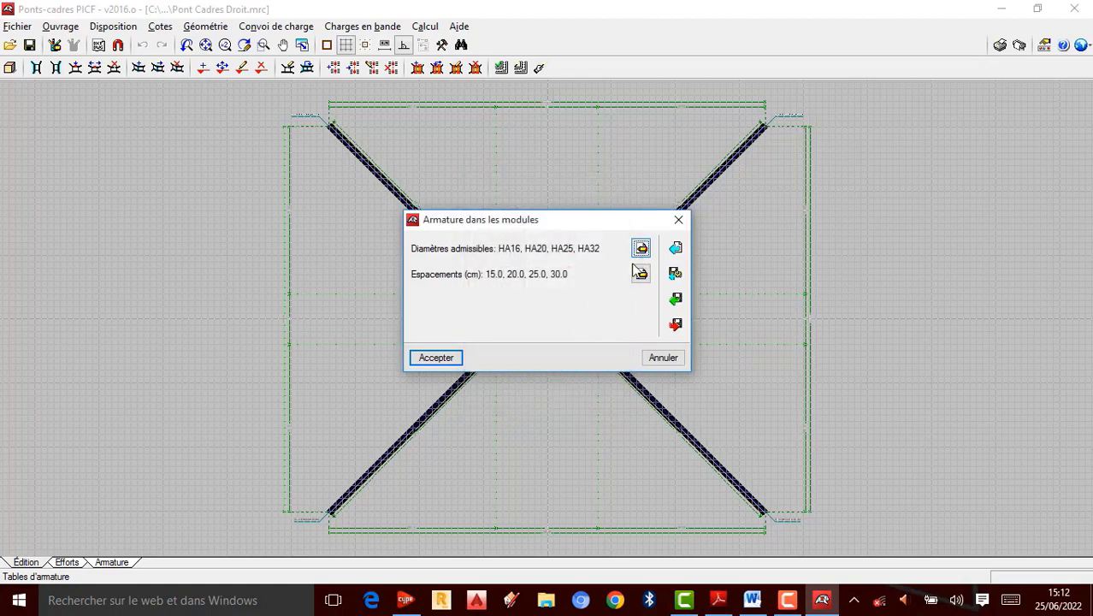
click(453, 357)
Step: Review the vertical wing-wall reinforcement table and close the reinforcement tables
double_click(527, 275)
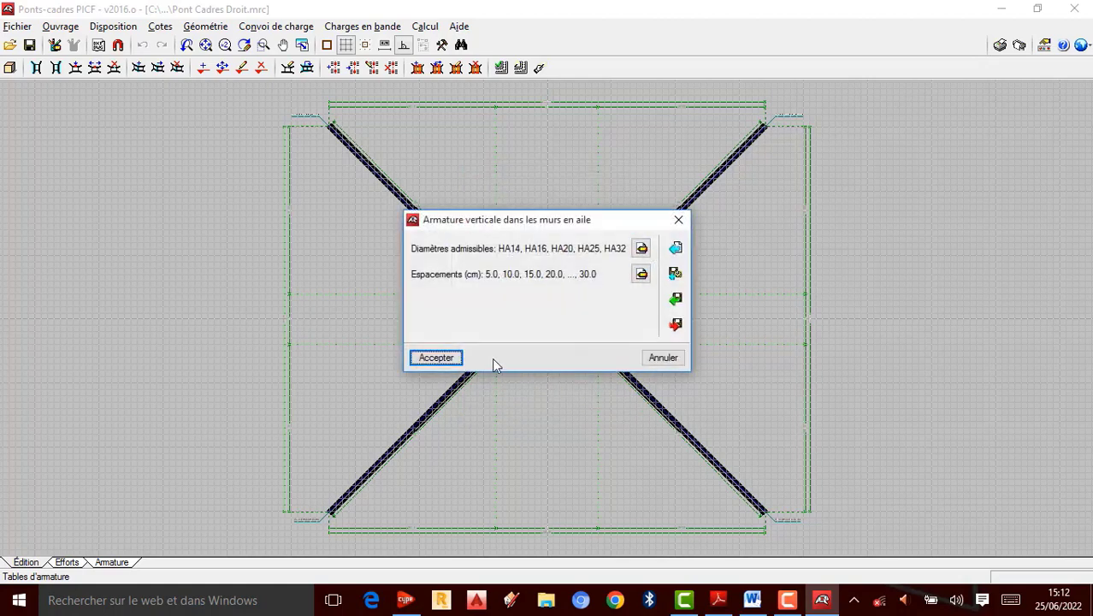
click(444, 358)
click(491, 352)
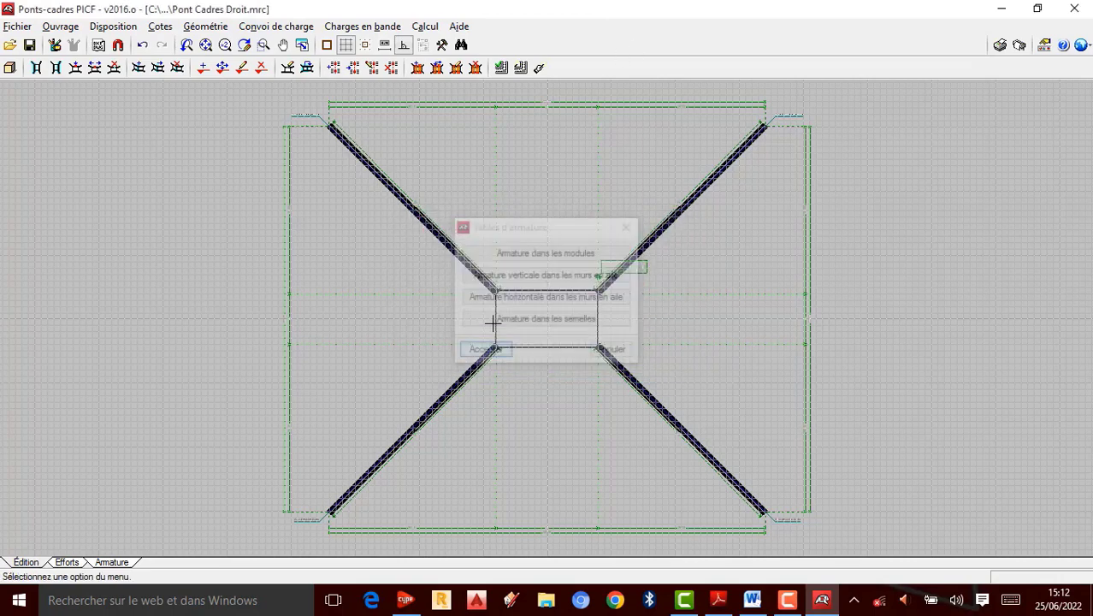
Step: Run the Vérifier calculation and return to the Armature view
click(425, 27)
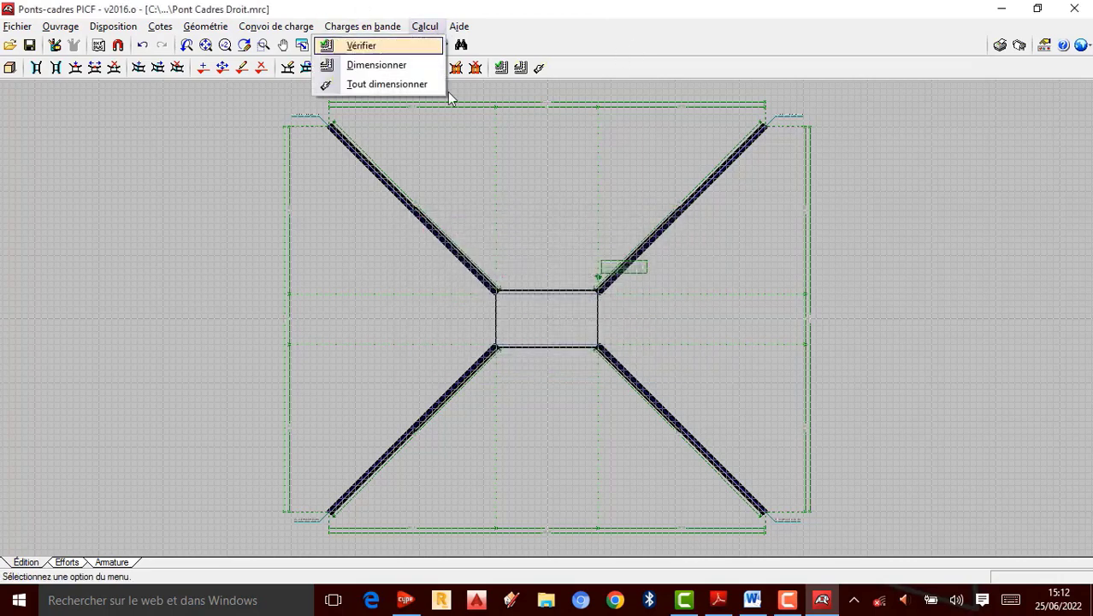
click(375, 47)
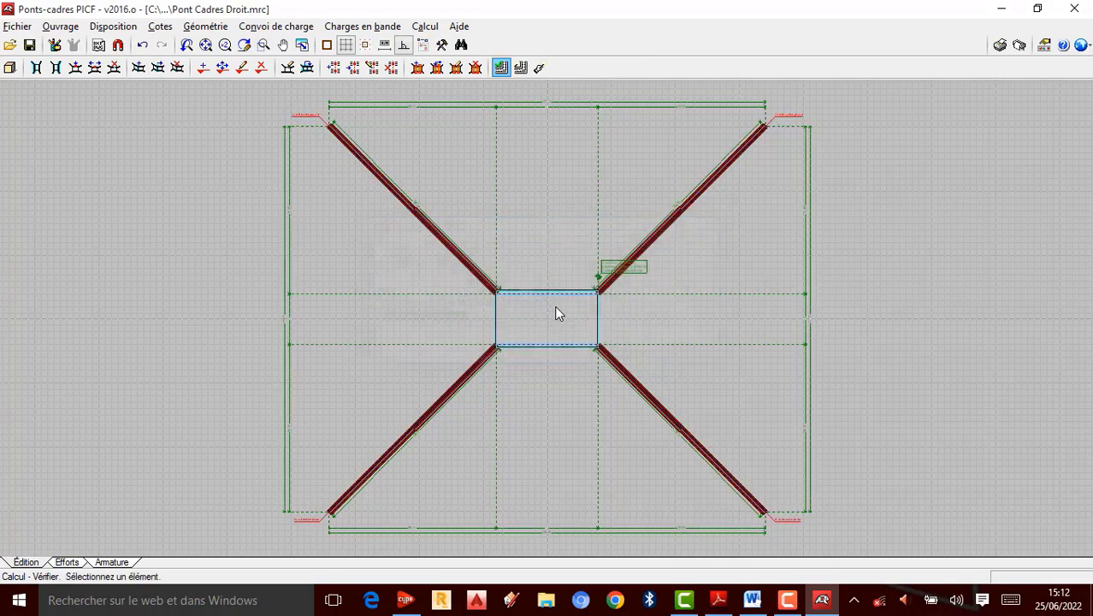
click(112, 562)
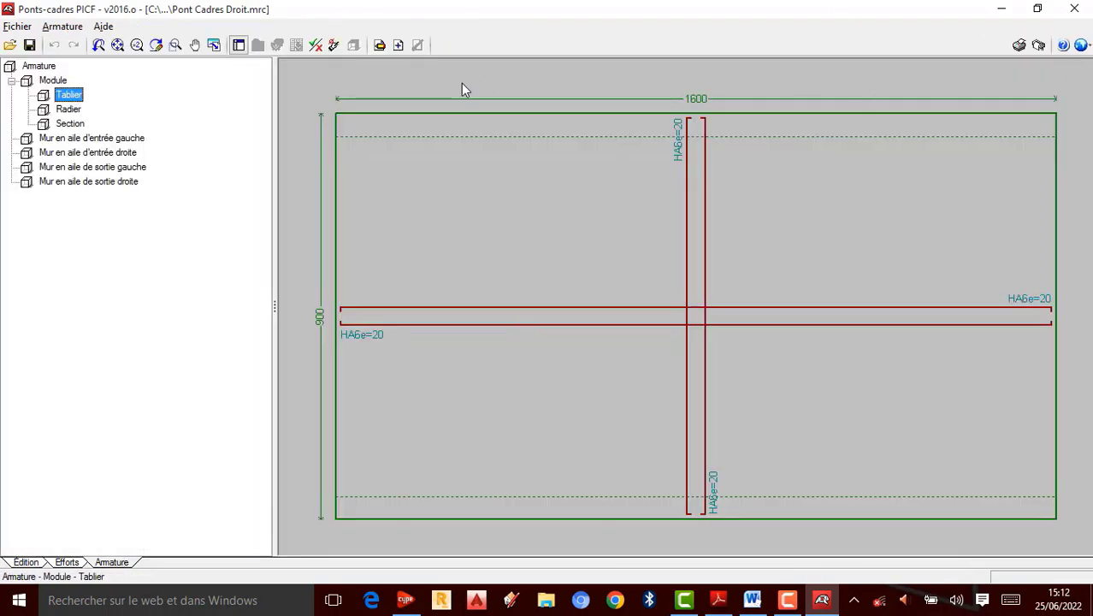
Step: Examine the Tablier and Radier reinforcement drawings
scroll(688, 185, up, 3)
scroll(682, 188, down, 3)
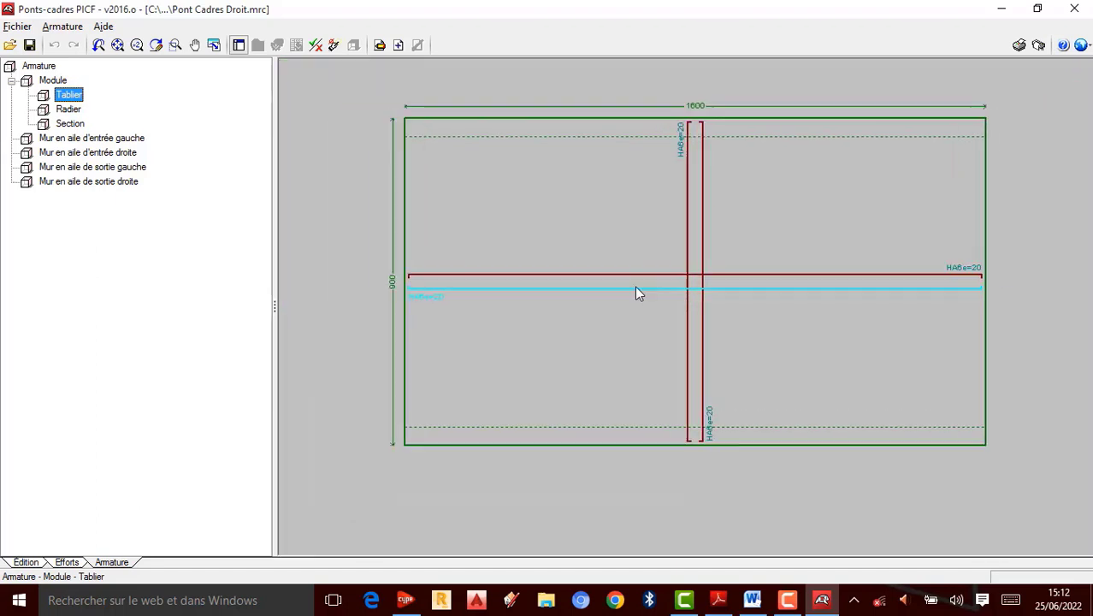
scroll(488, 255, up, 5)
scroll(403, 312, down, 5)
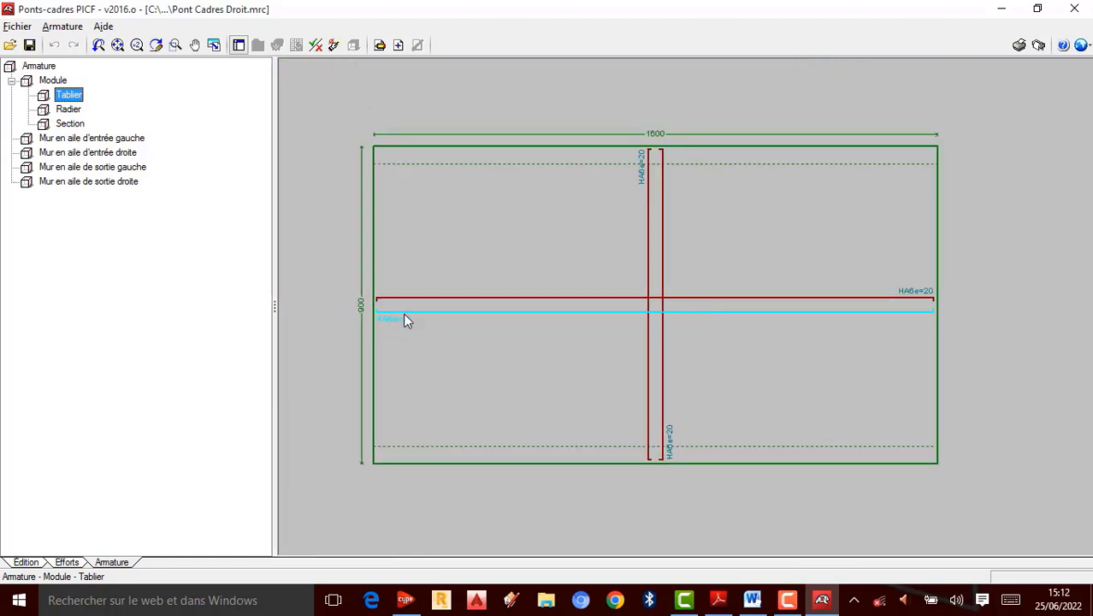
scroll(665, 469, up, 5)
scroll(712, 323, down, 5)
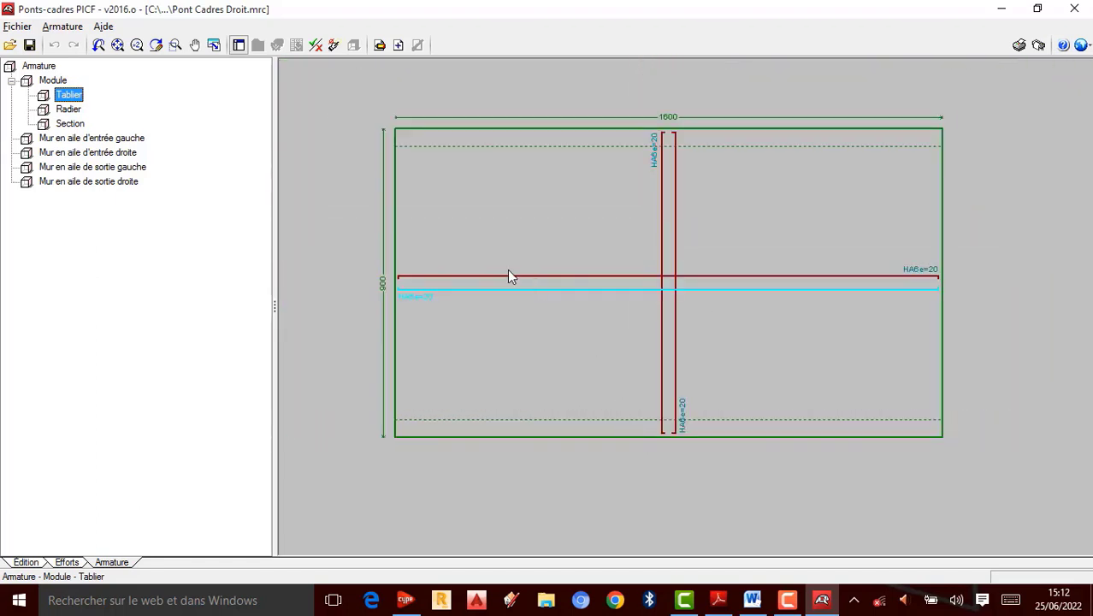
scroll(466, 256, up, 2)
scroll(598, 256, down, 3)
scroll(532, 195, up, 2)
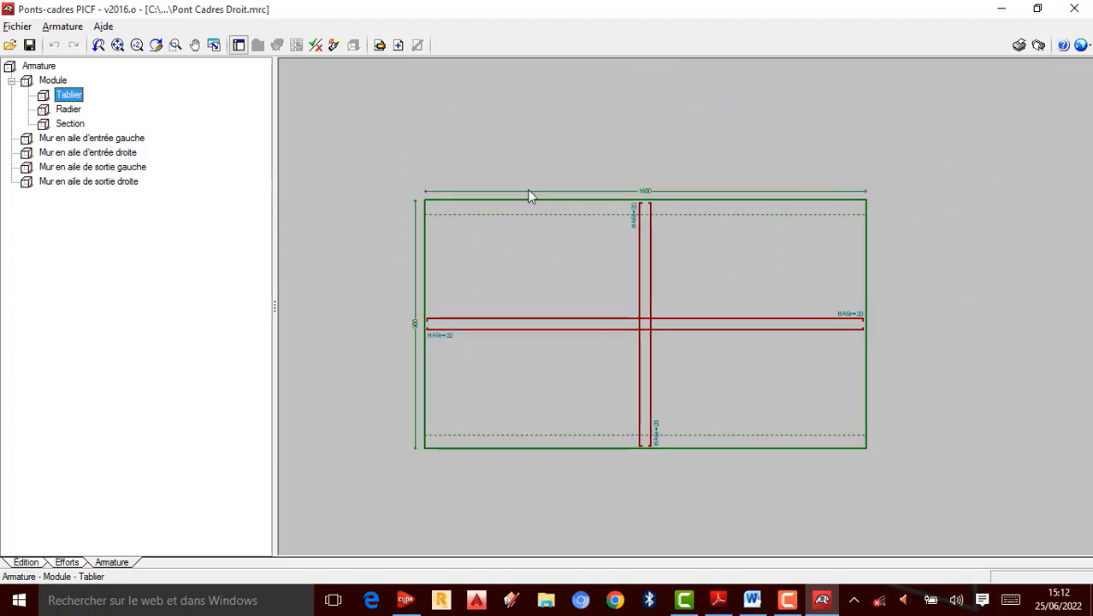
click(66, 110)
scroll(411, 213, up, 2)
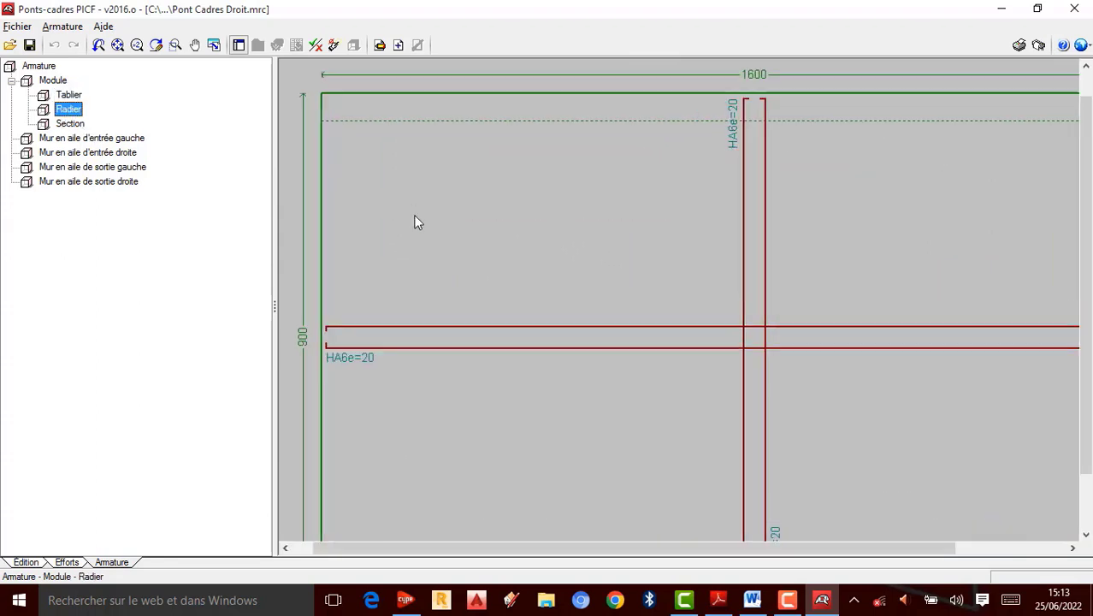
scroll(576, 261, down, 4)
scroll(747, 301, up, 2)
scroll(746, 306, up, 1)
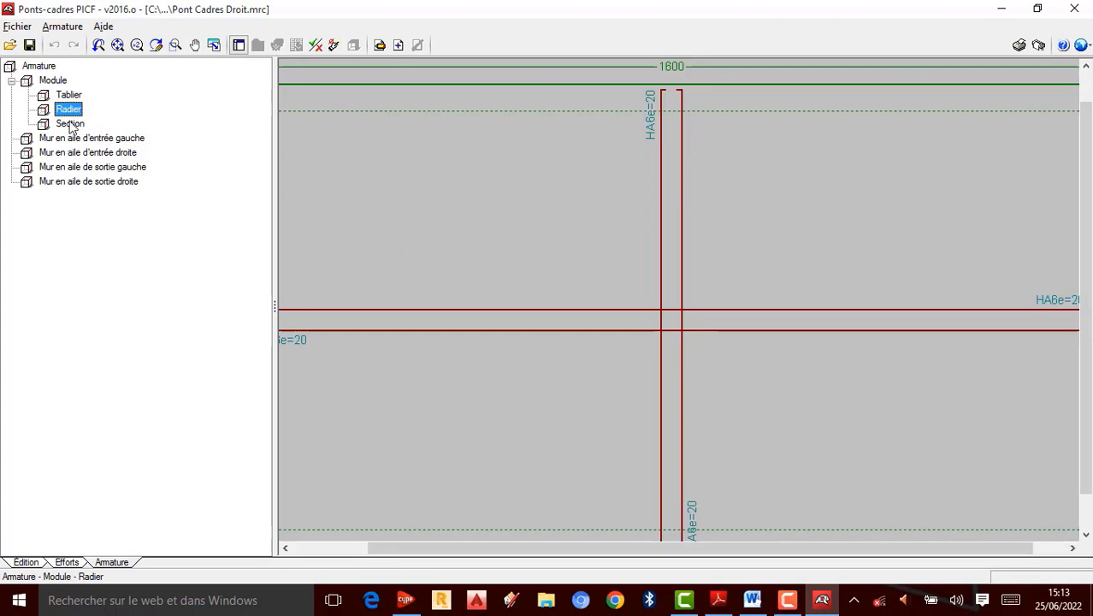
Step: Open the Section reinforcement drawing and examine the bars around the frame corners
click(70, 124)
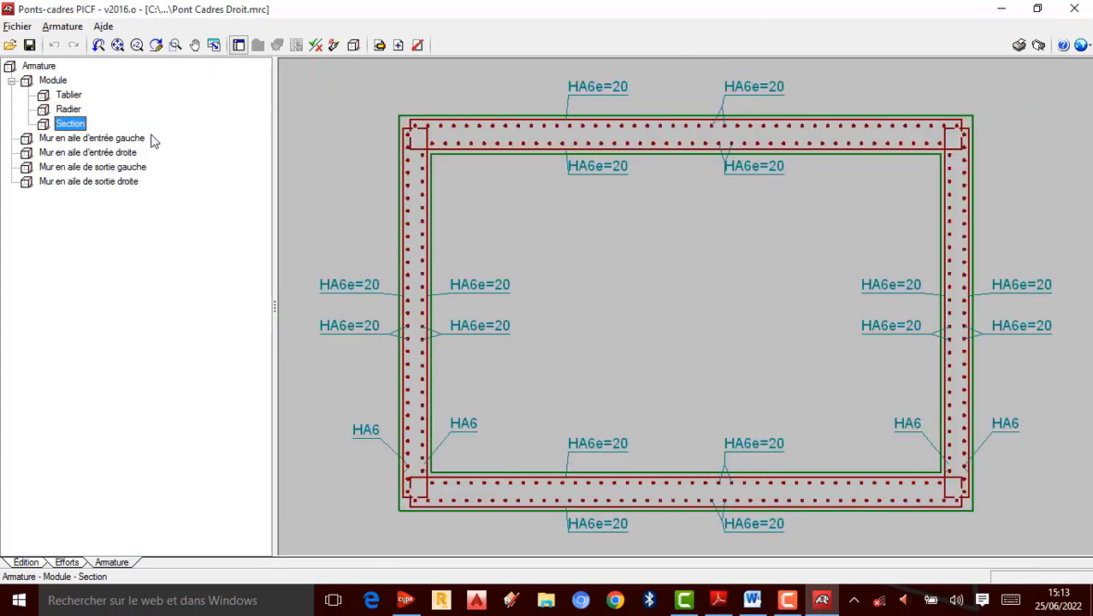
scroll(667, 187, up, 1)
scroll(674, 215, down, 1)
scroll(676, 219, down, 1)
scroll(957, 246, up, 1)
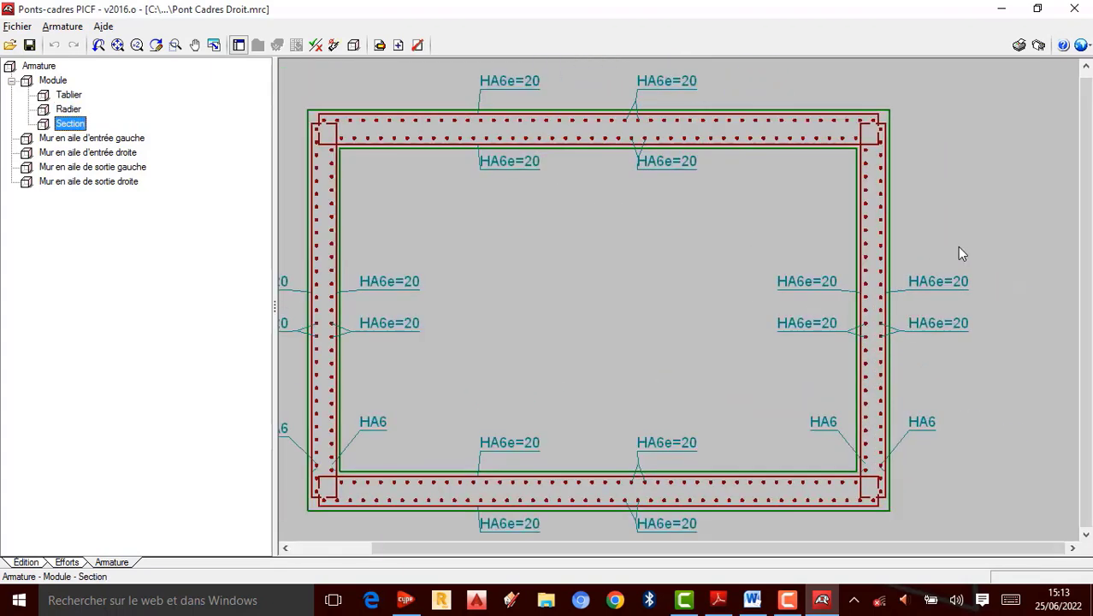
scroll(916, 172, up, 2)
scroll(878, 126, up, 2)
scroll(890, 189, up, 1)
scroll(854, 115, down, 2)
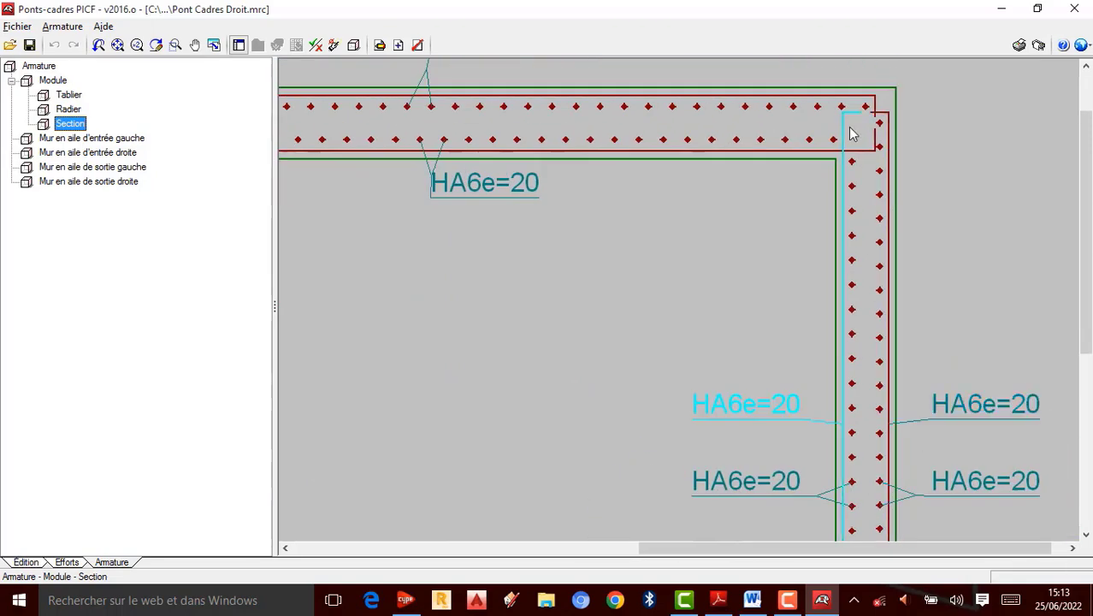
scroll(881, 171, up, 3)
scroll(868, 213, down, 4)
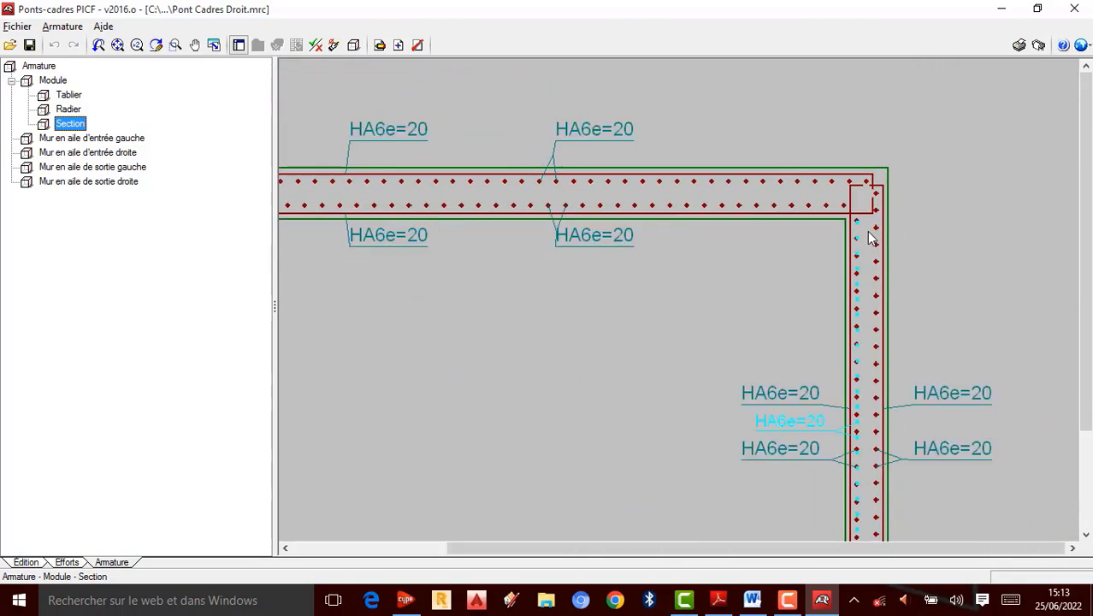
scroll(769, 362, up, 1)
scroll(770, 362, up, 3)
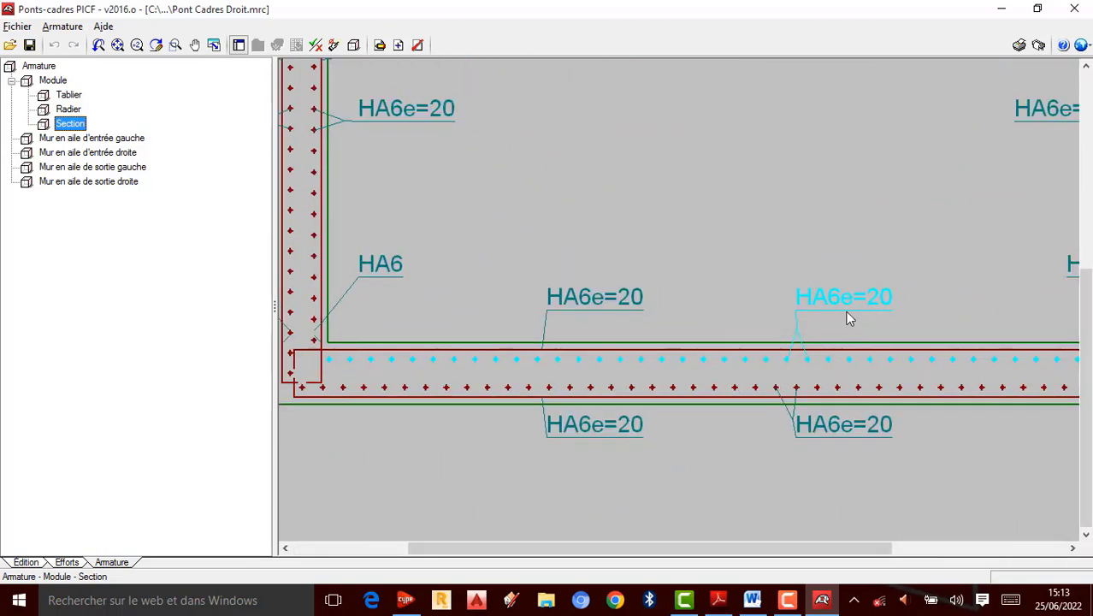
scroll(847, 315, down, 2)
scroll(744, 283, up, 2)
scroll(629, 300, down, 3)
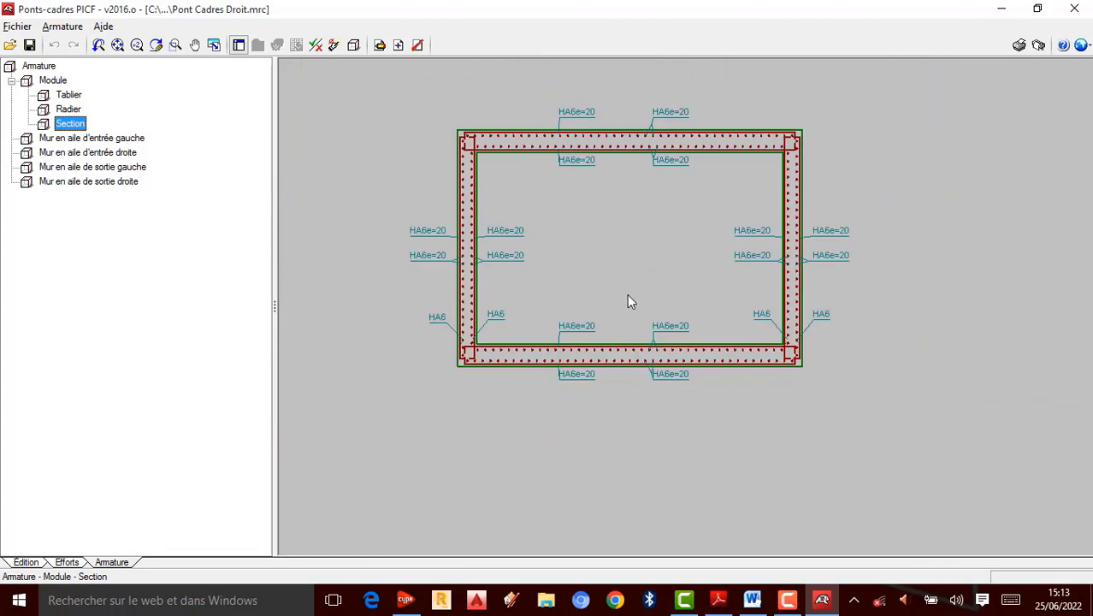
scroll(544, 269, up, 2)
scroll(697, 562, down, 3)
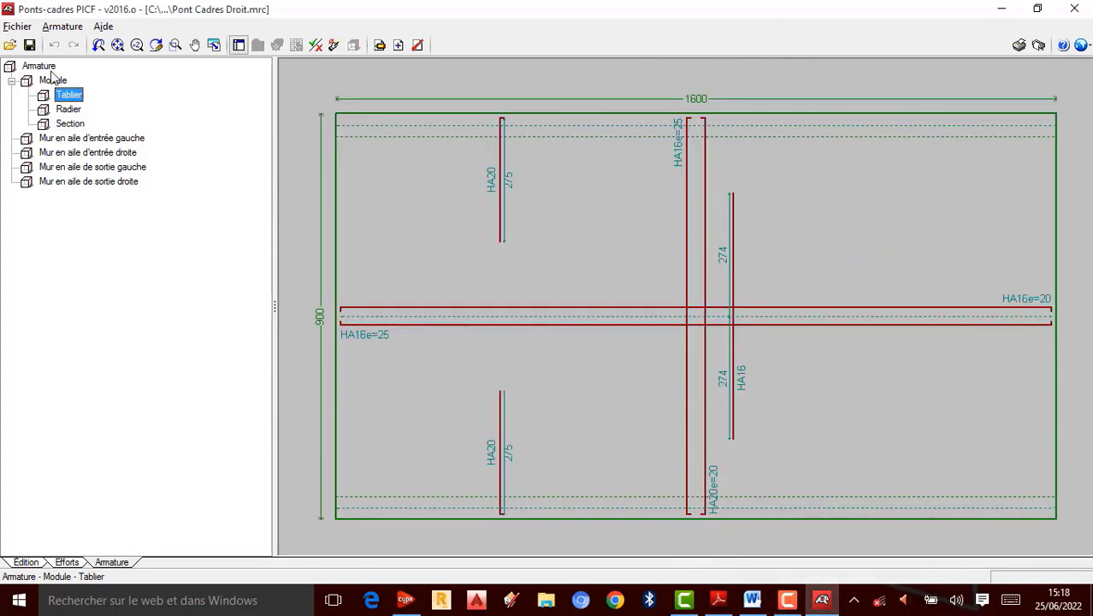
Step: Display the overall structure layout, then the Module reinforcement drawings
click(43, 68)
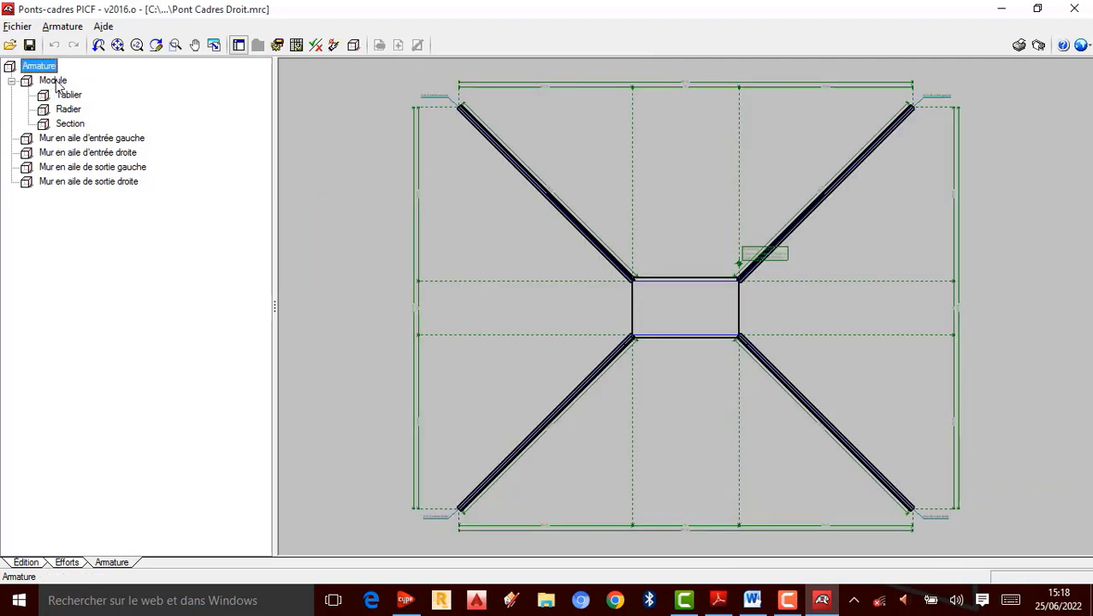
click(53, 81)
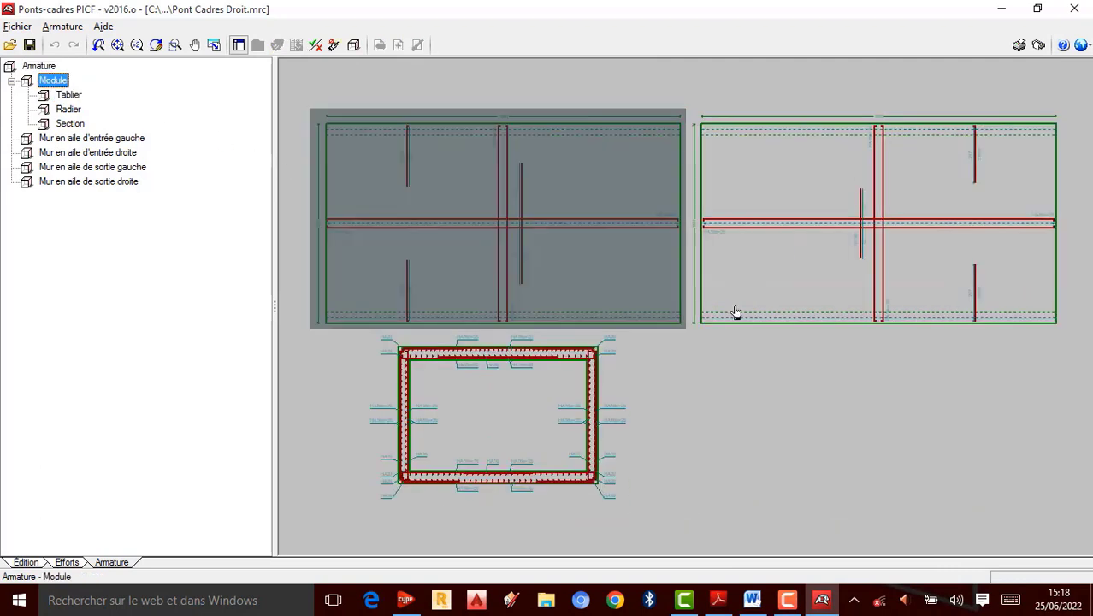
Step: Open the Tablier reinforcement drawing and examine its bars in detail
click(74, 96)
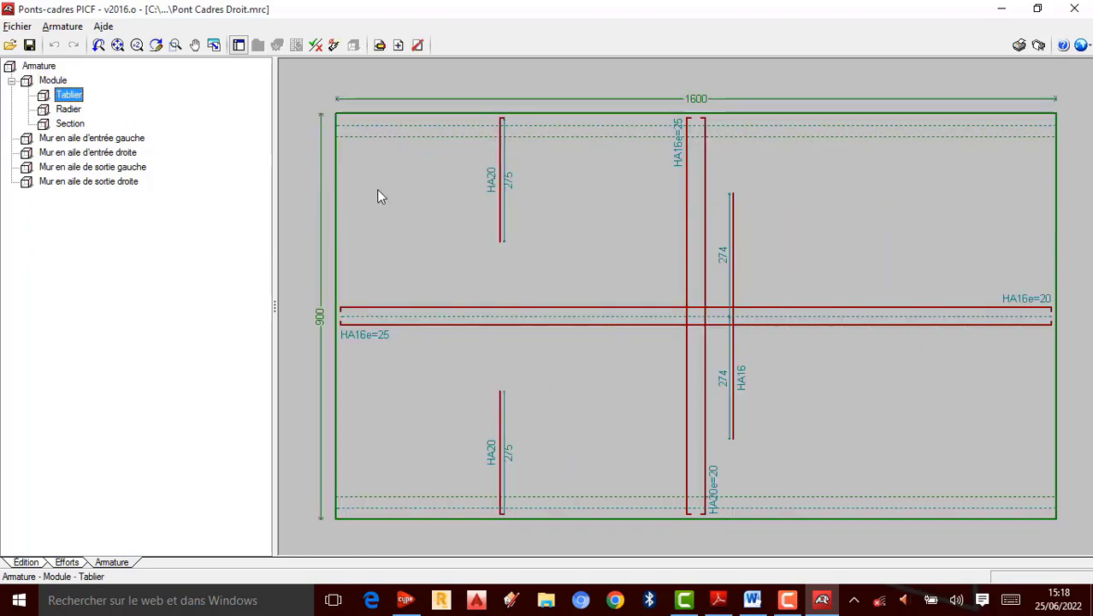
scroll(693, 289, up, 3)
scroll(691, 288, down, 3)
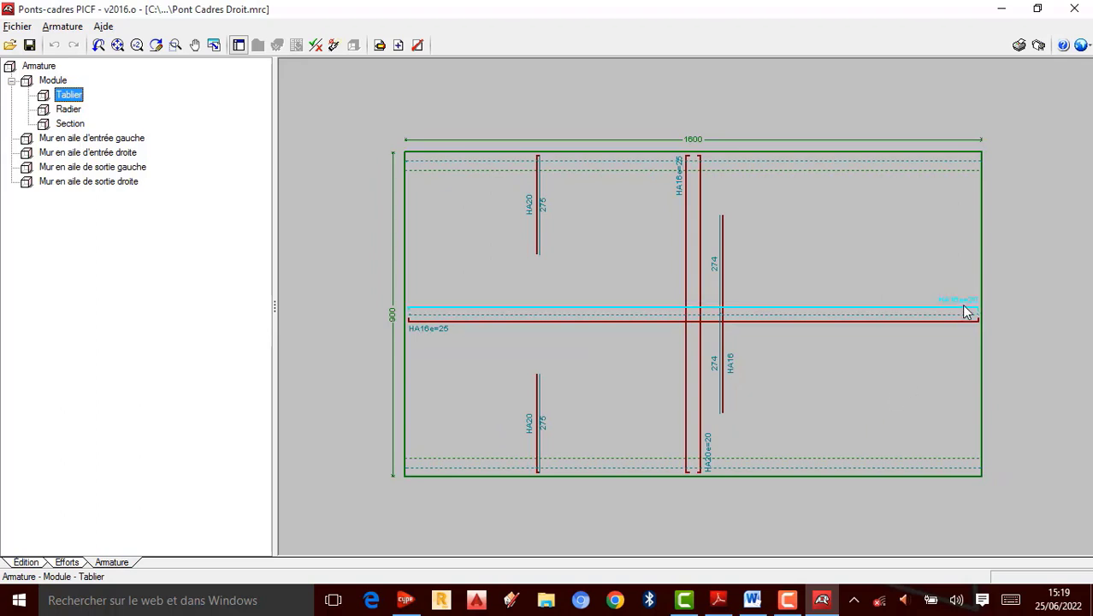
scroll(961, 304, up, 1)
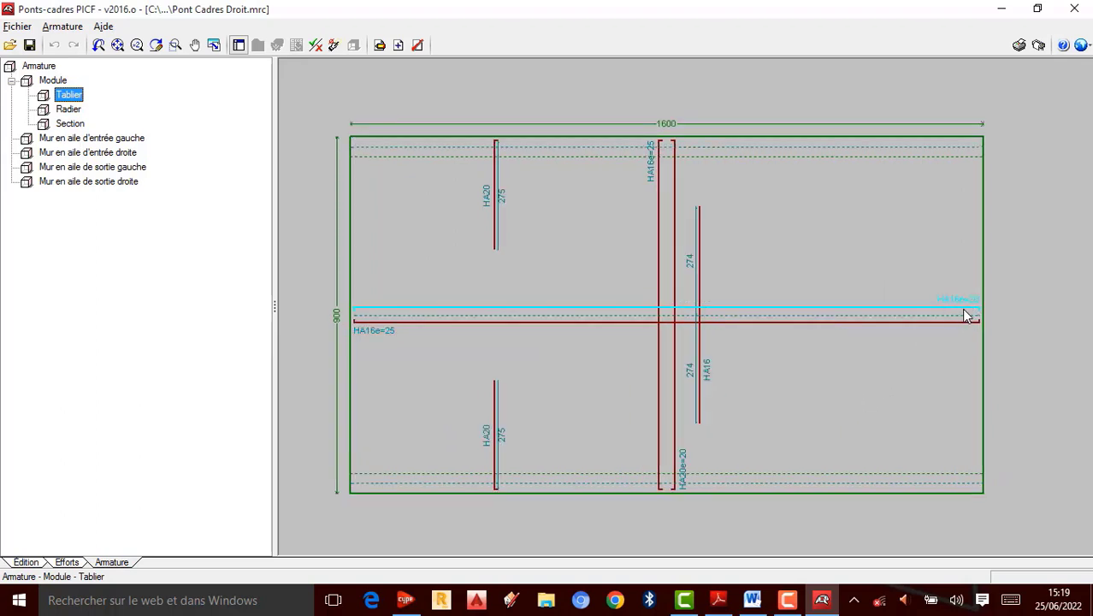
scroll(965, 315, up, 1)
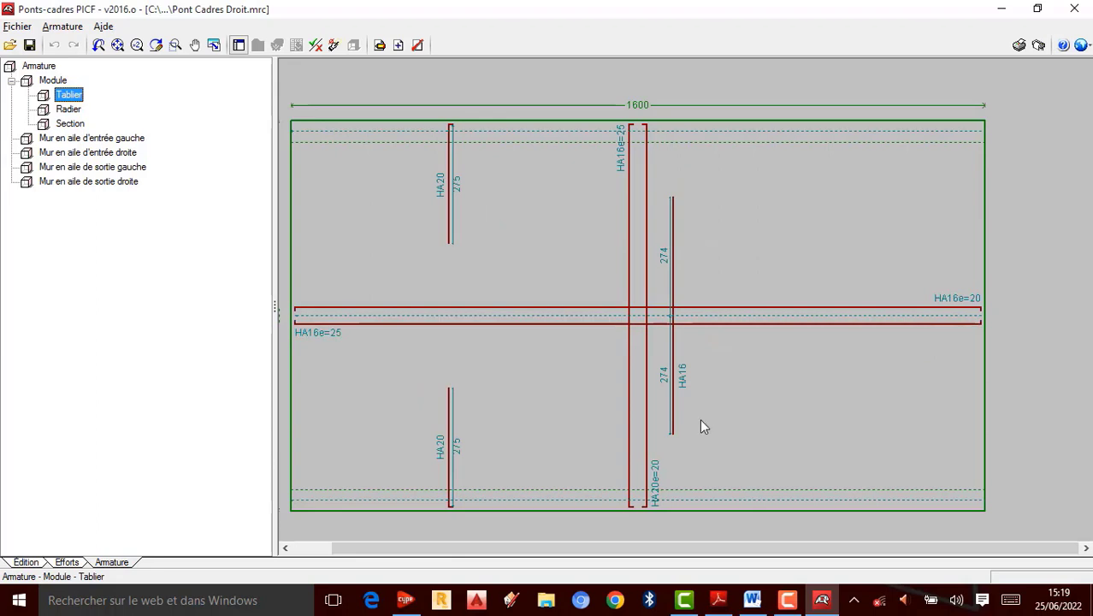
scroll(659, 504, up, 1)
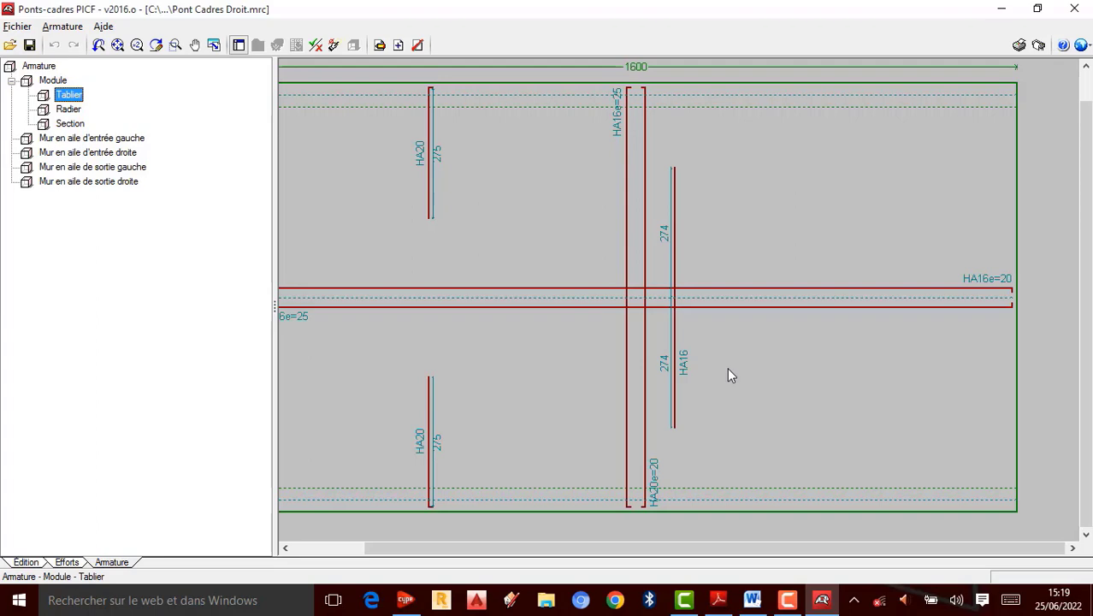
scroll(784, 371, down, 1)
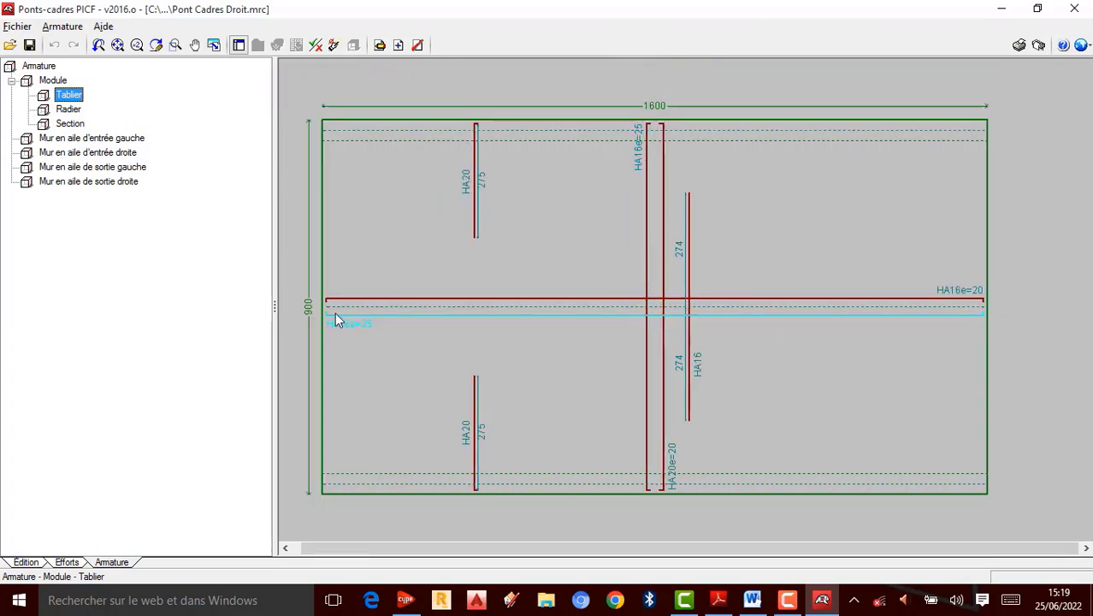
scroll(335, 312, up, 1)
scroll(695, 281, down, 1)
scroll(508, 156, up, 1)
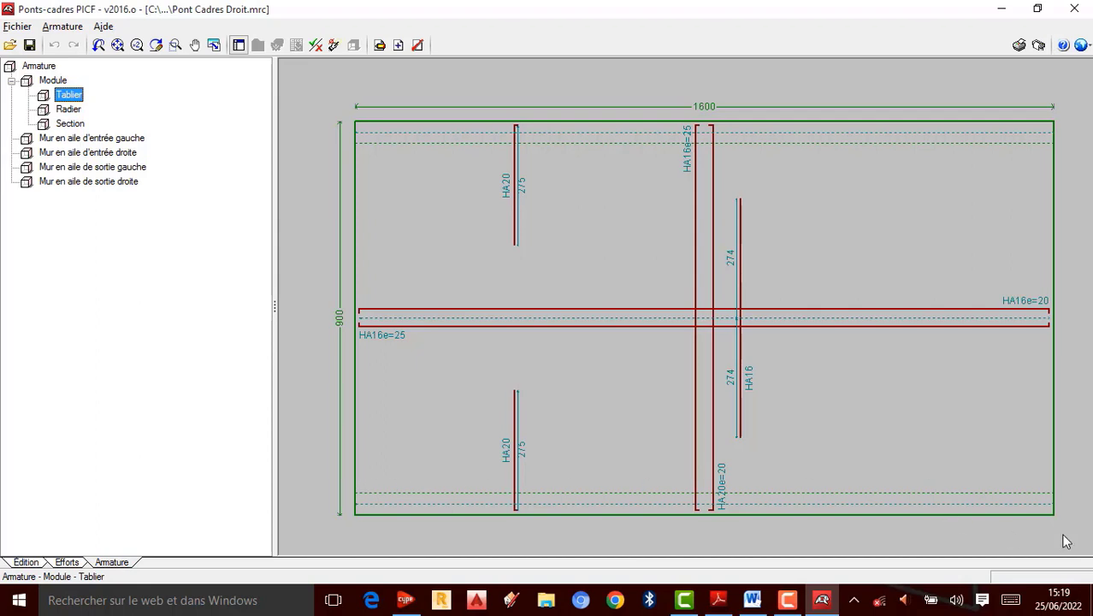
Step: Display the Radier drawing, then open the Section reinforcement drawing and examine its bars
click(69, 109)
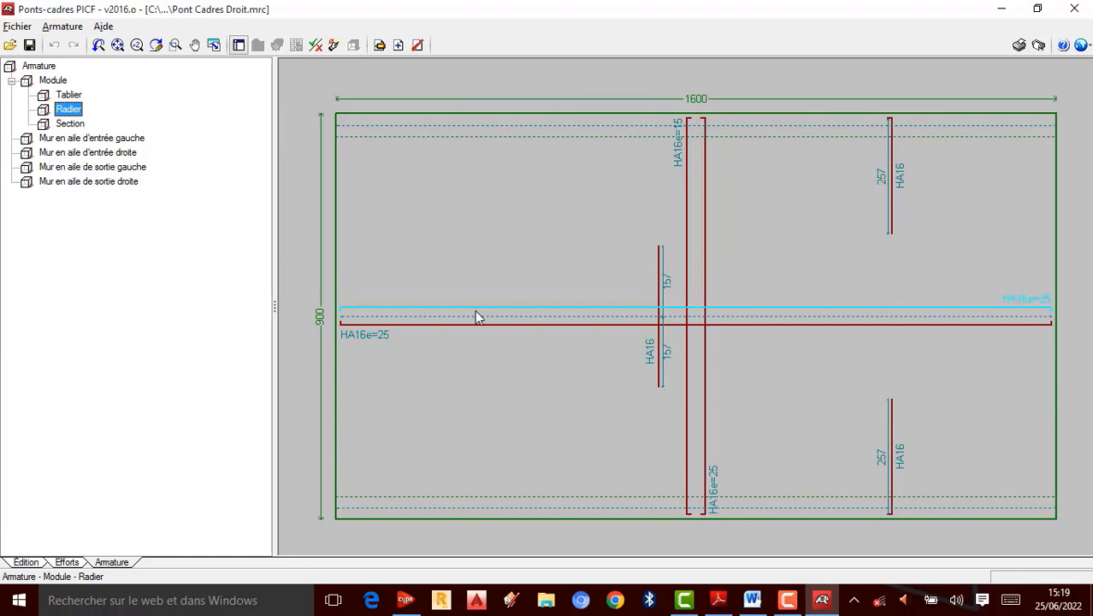
click(77, 124)
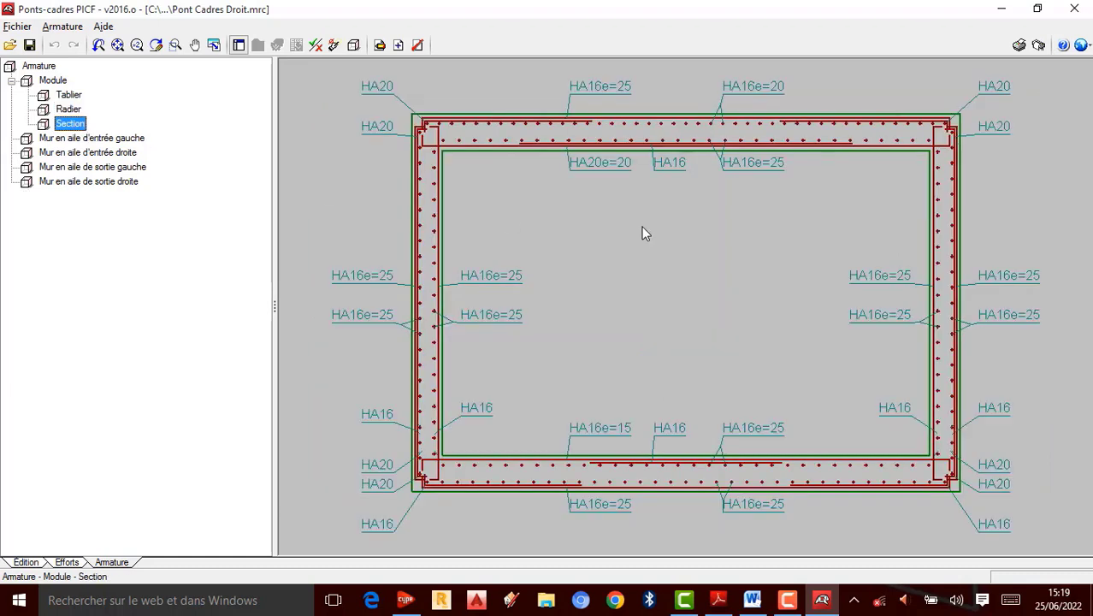
scroll(642, 226, down, 2)
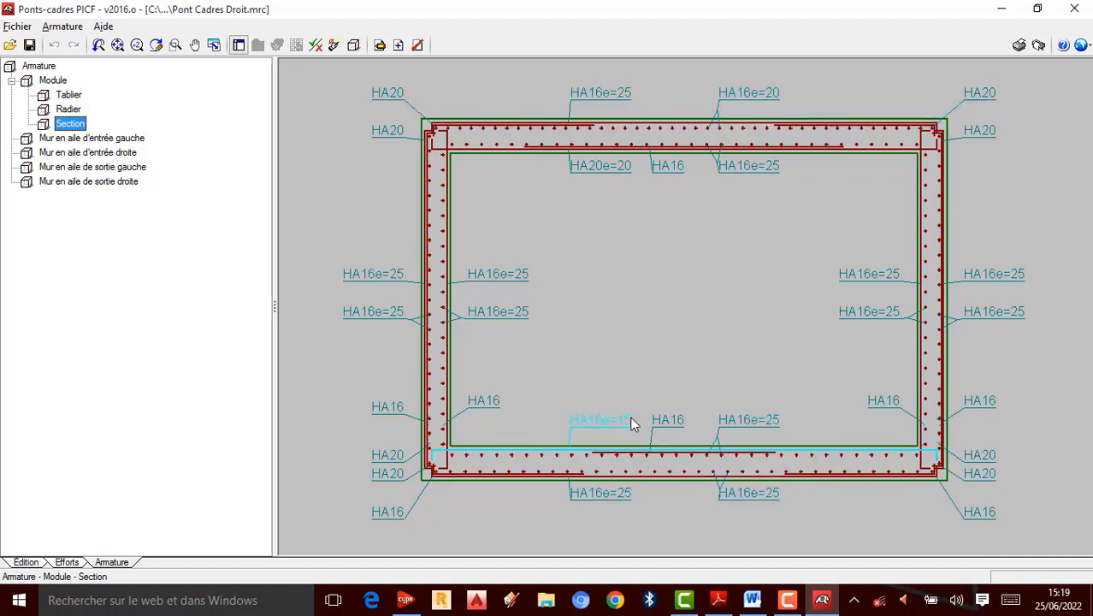
scroll(725, 227, up, 1)
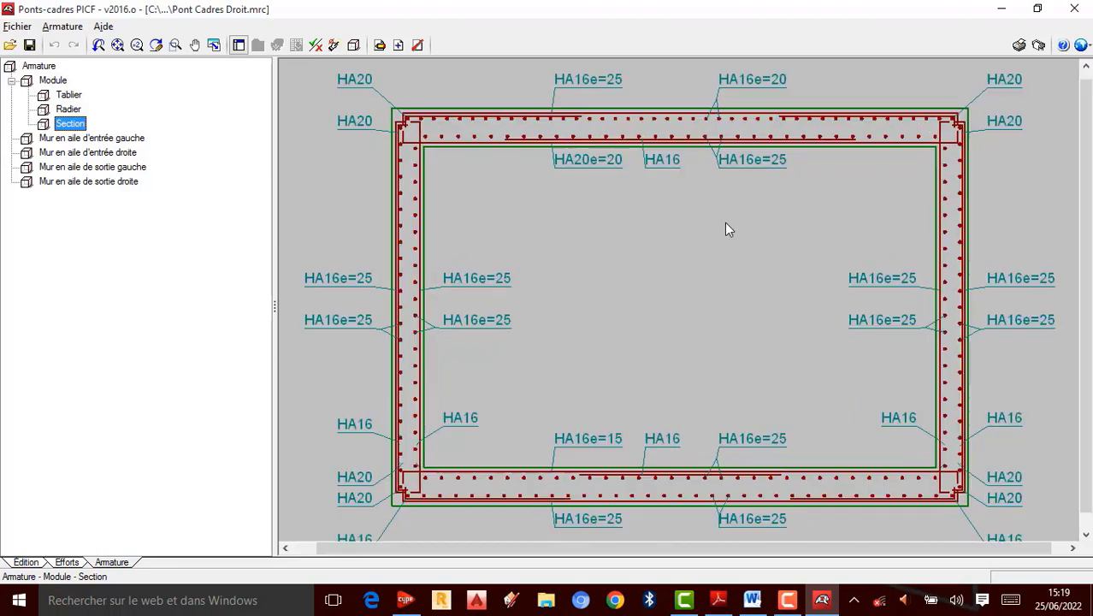
scroll(718, 239, down, 1)
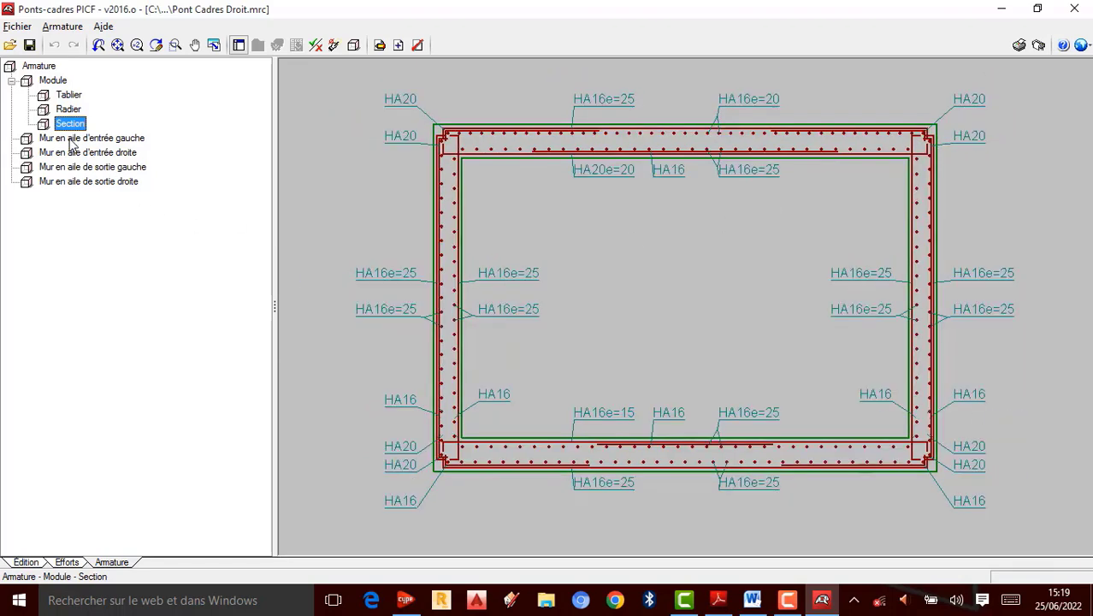
click(788, 600)
click(1016, 525)
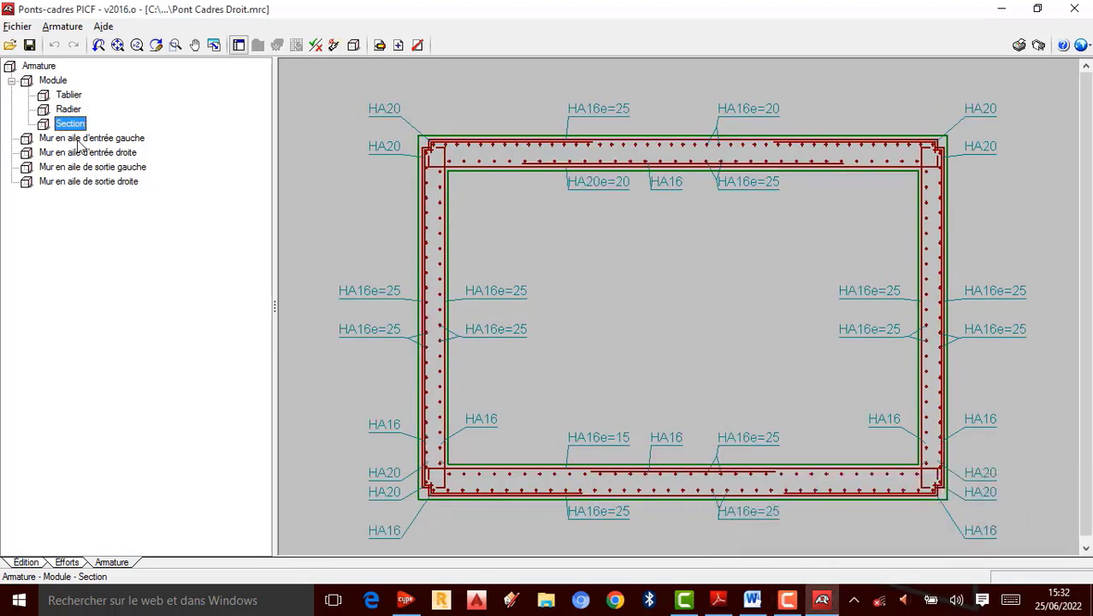
Step: Open the Mur en aile d'entrée gauche reinforcement drawing and examine its bars
click(78, 140)
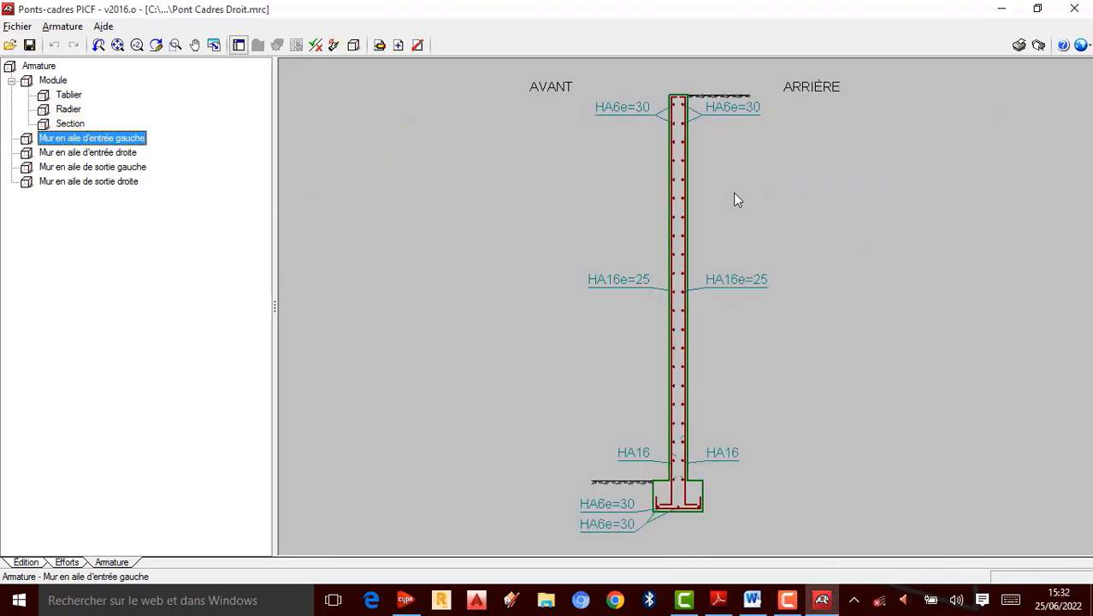
scroll(734, 194, up, 2)
scroll(669, 211, down, 3)
scroll(688, 158, up, 2)
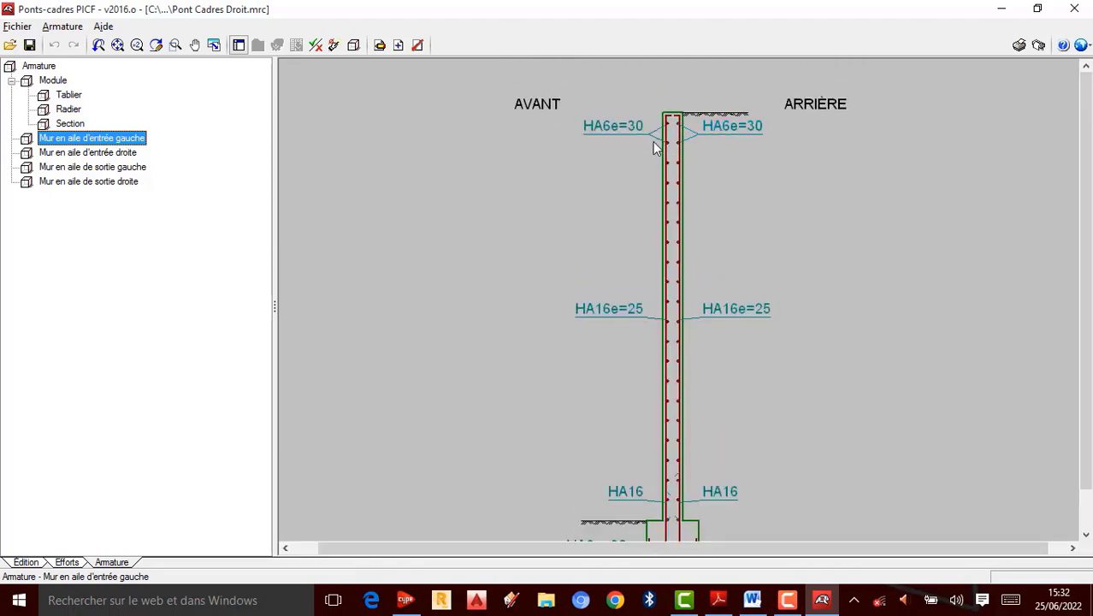
scroll(653, 146, up, 1)
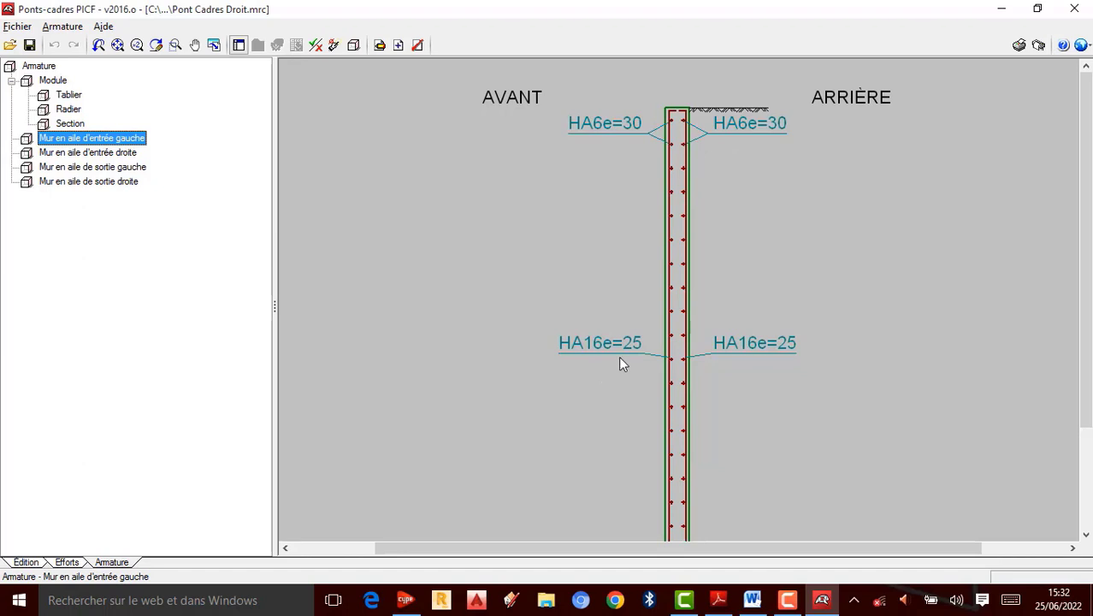
scroll(650, 342, down, 1)
scroll(693, 466, down, 1)
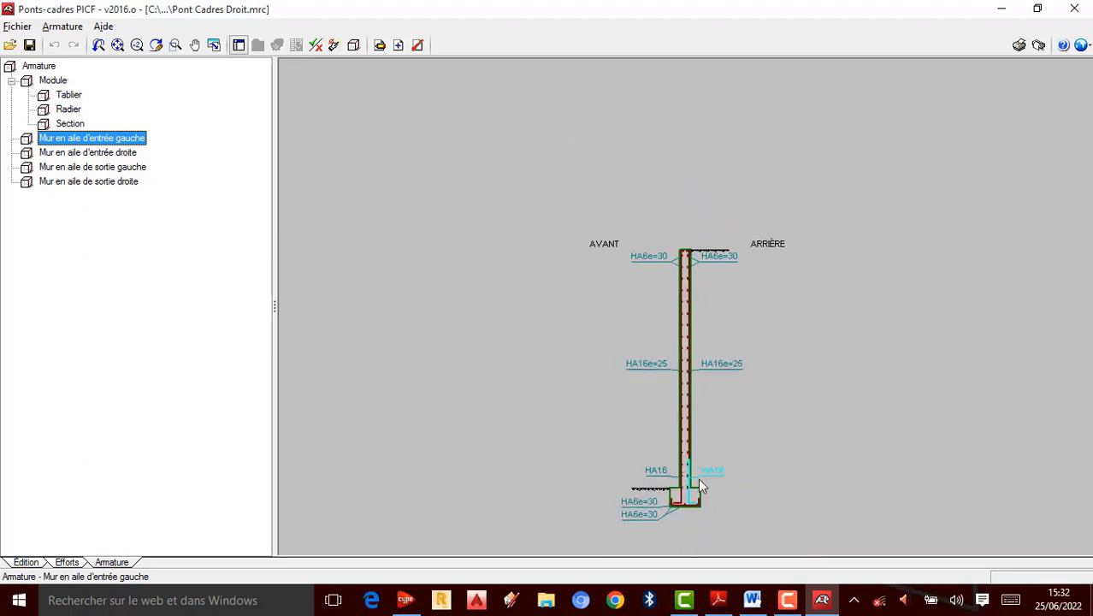
scroll(698, 478, up, 1)
scroll(701, 486, up, 1)
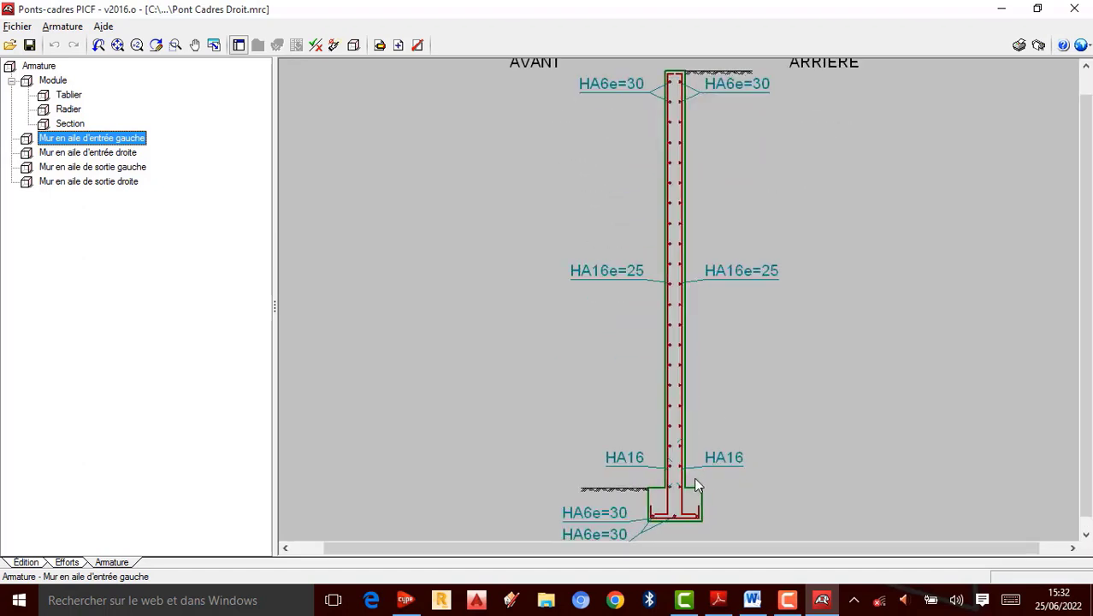
scroll(698, 481, down, 1)
scroll(747, 492, up, 1)
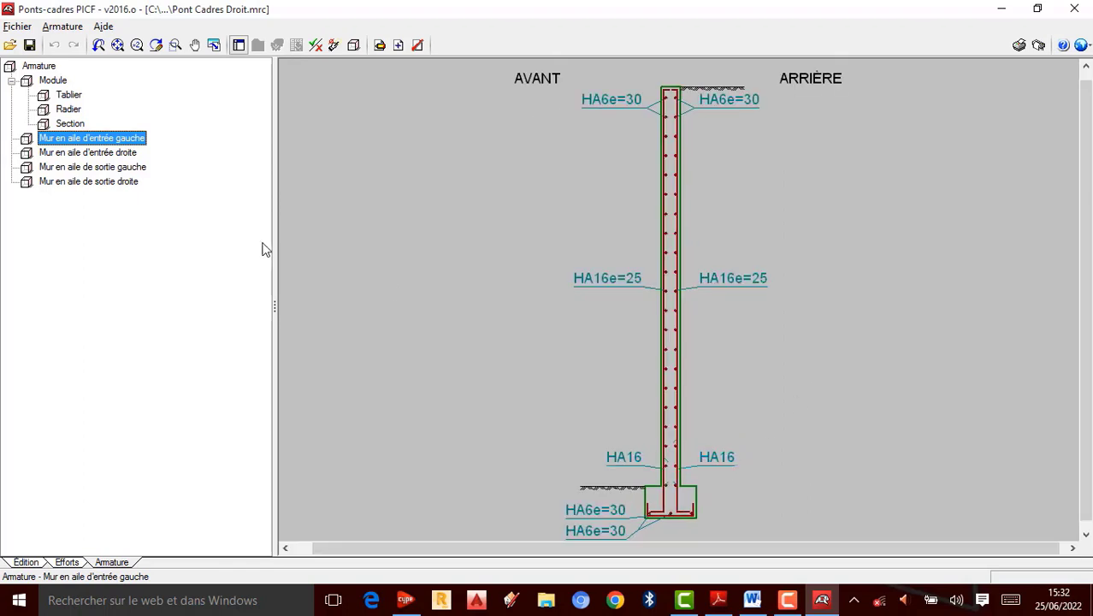
Step: Browse the remaining wing wall reinforcement drawings, then return to the Section drawing
click(101, 154)
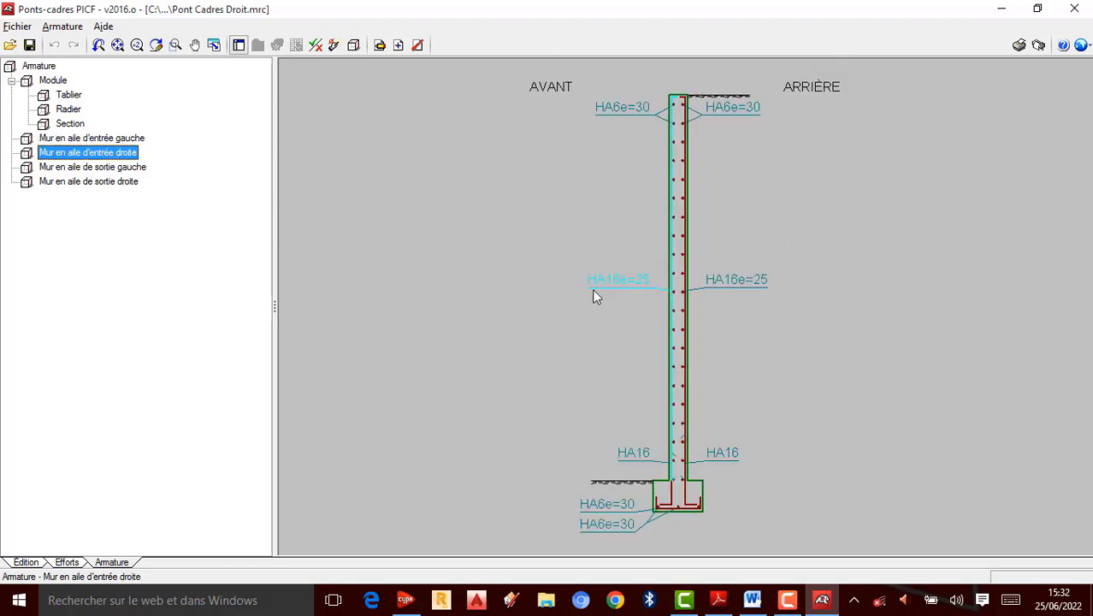
click(80, 168)
click(105, 181)
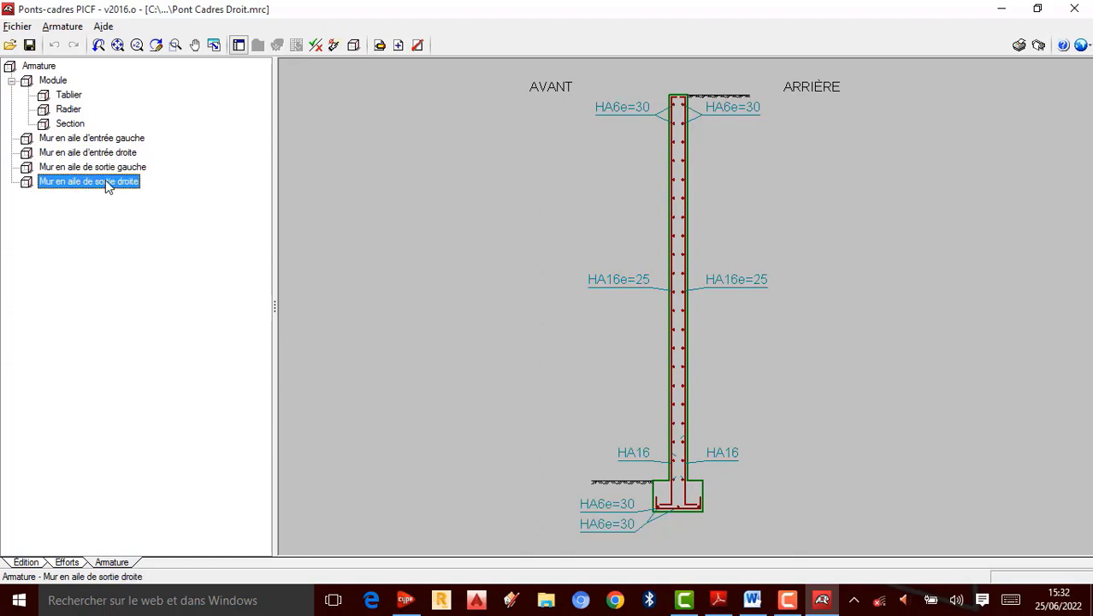
scroll(661, 161, up, 2)
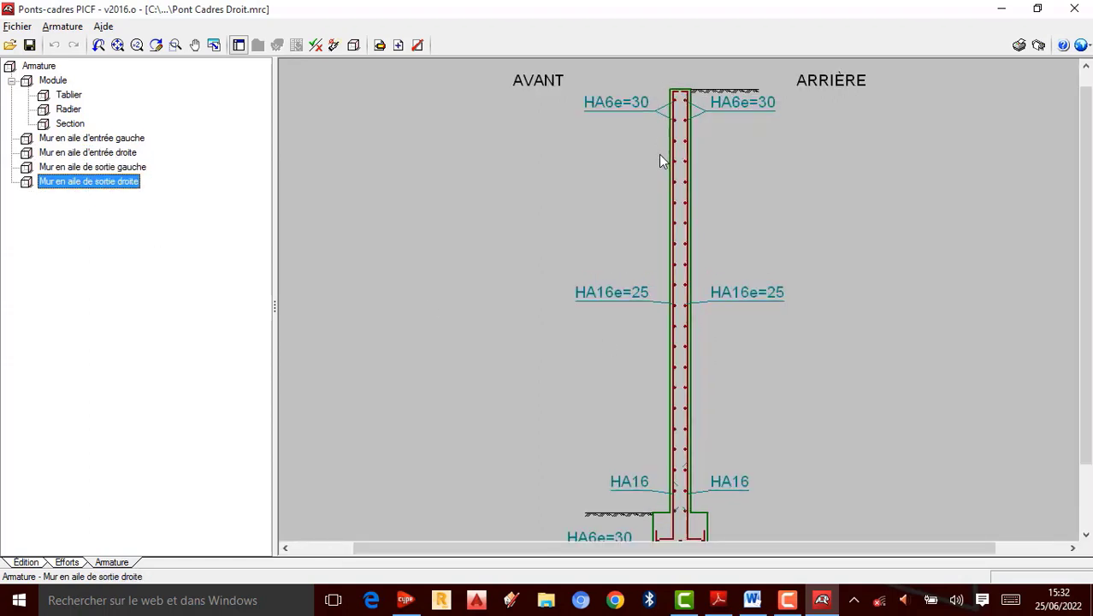
scroll(672, 195, down, 3)
scroll(729, 257, up, 1)
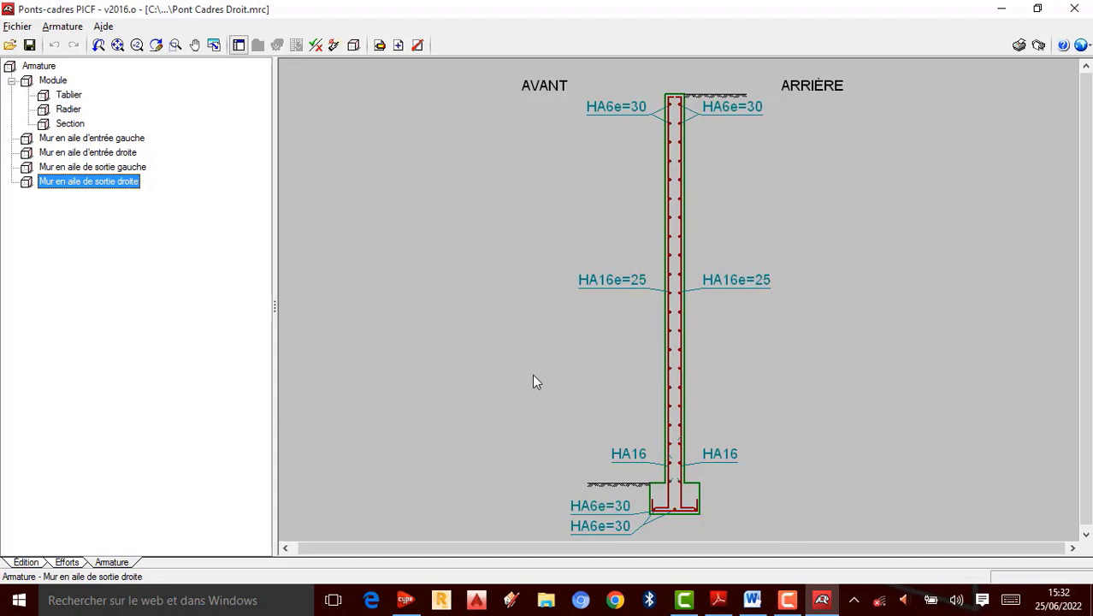
click(107, 167)
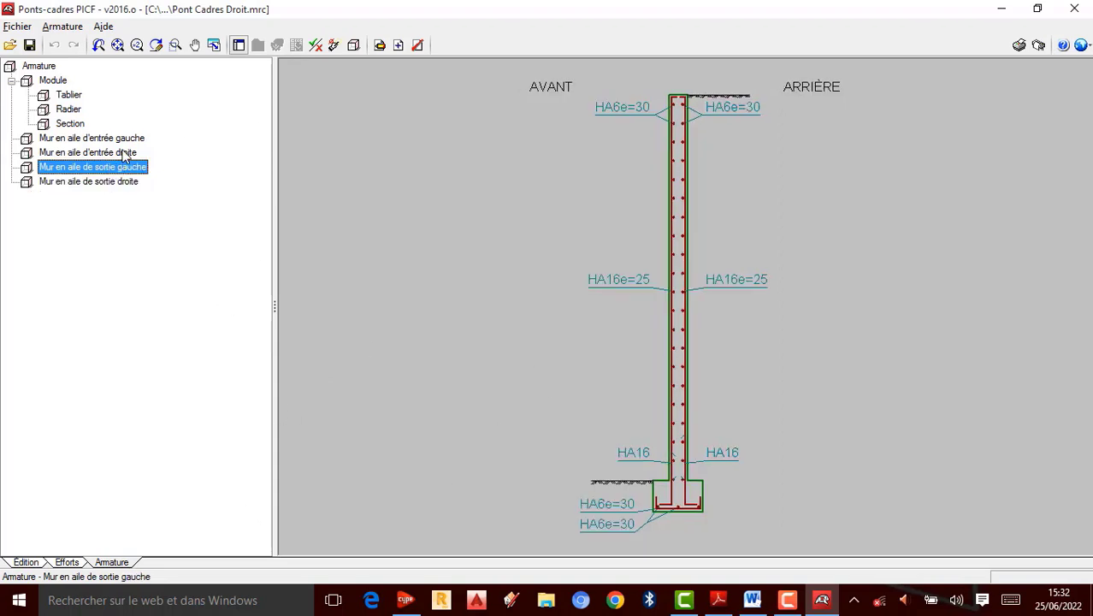
click(125, 153)
click(127, 140)
click(82, 124)
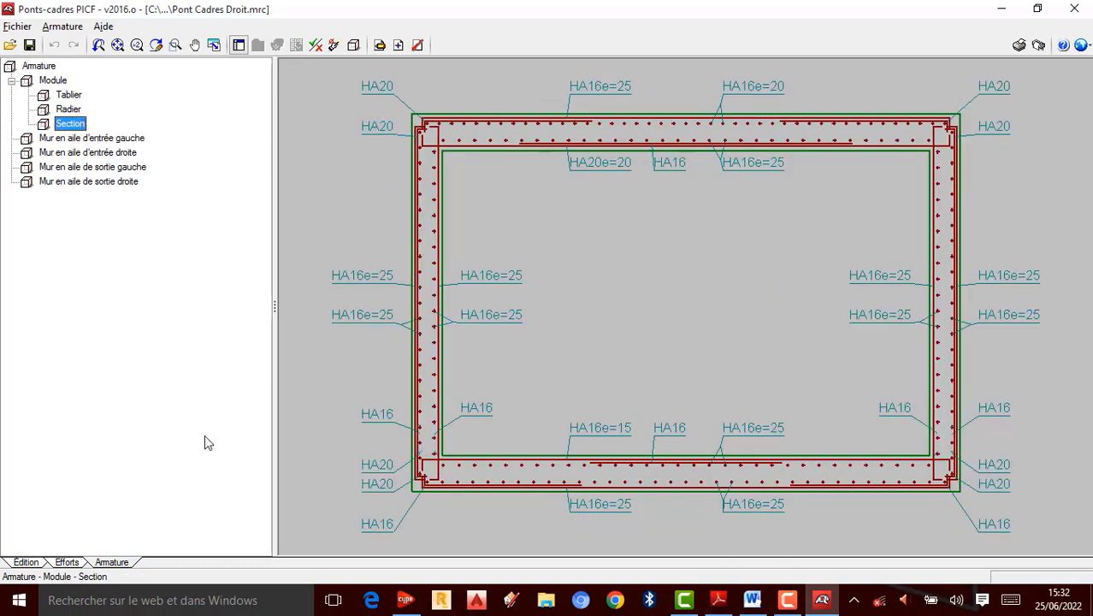
Step: Switch briefly to the Edition view, open the Ouvrage menu, and return to the Armature view
click(26, 562)
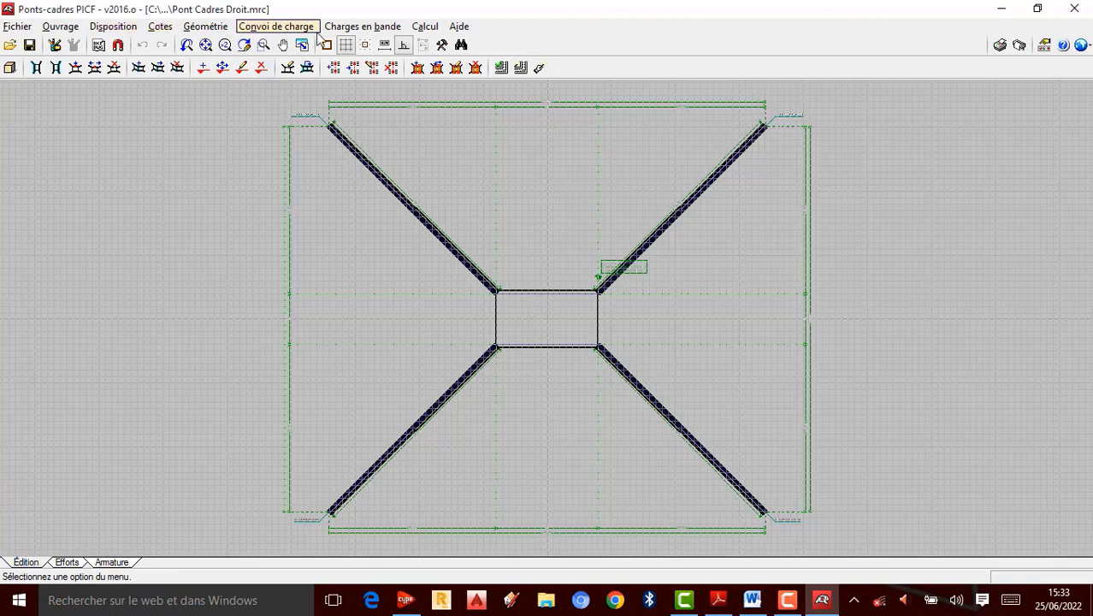
click(59, 27)
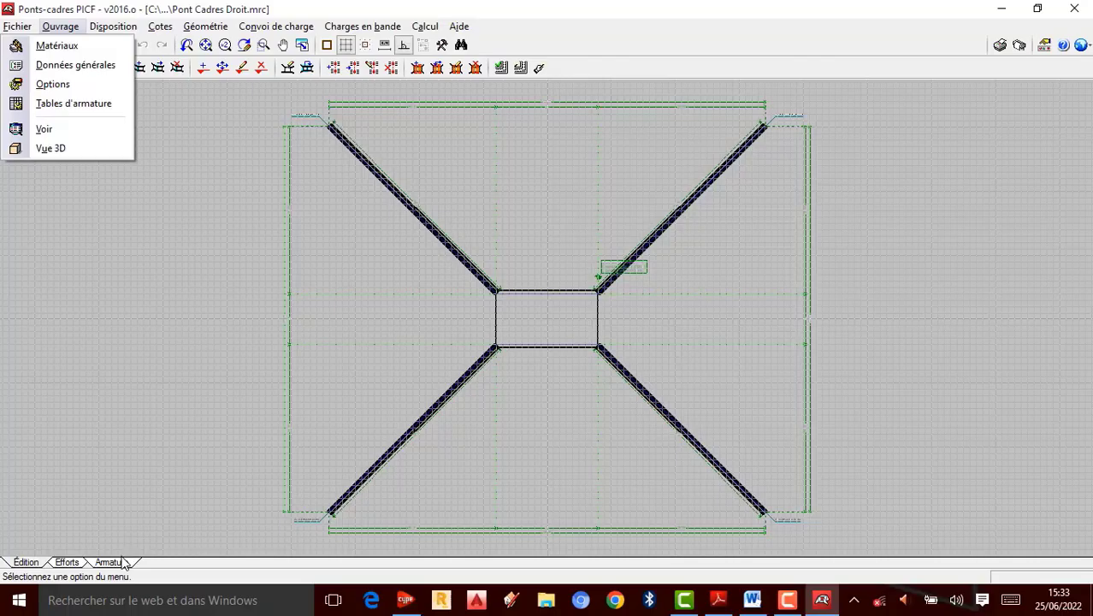
click(123, 562)
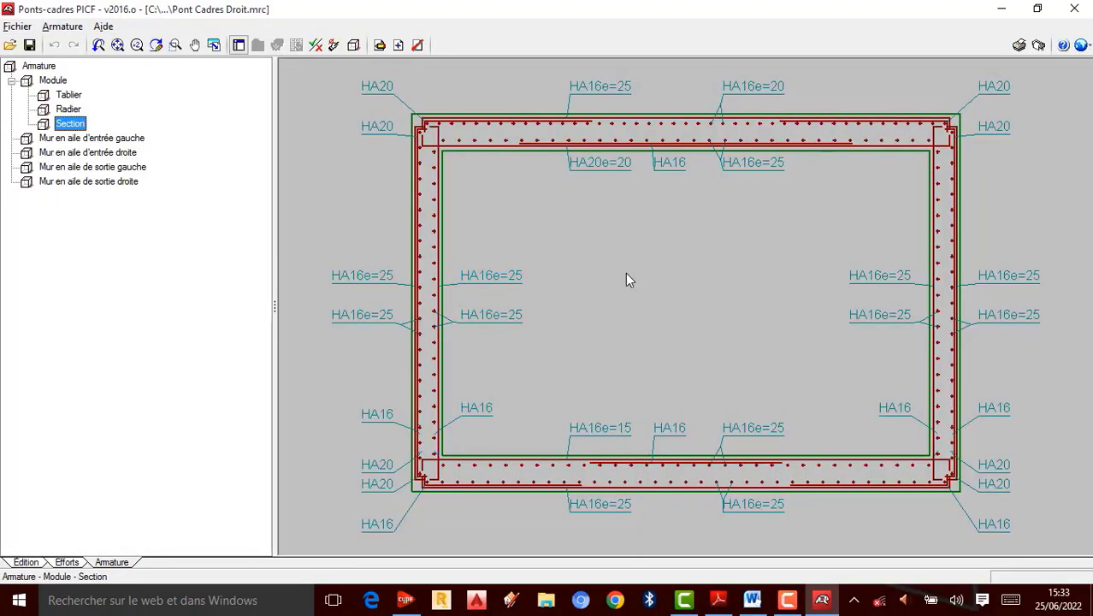
scroll(697, 190, up, 3)
scroll(657, 220, down, 2)
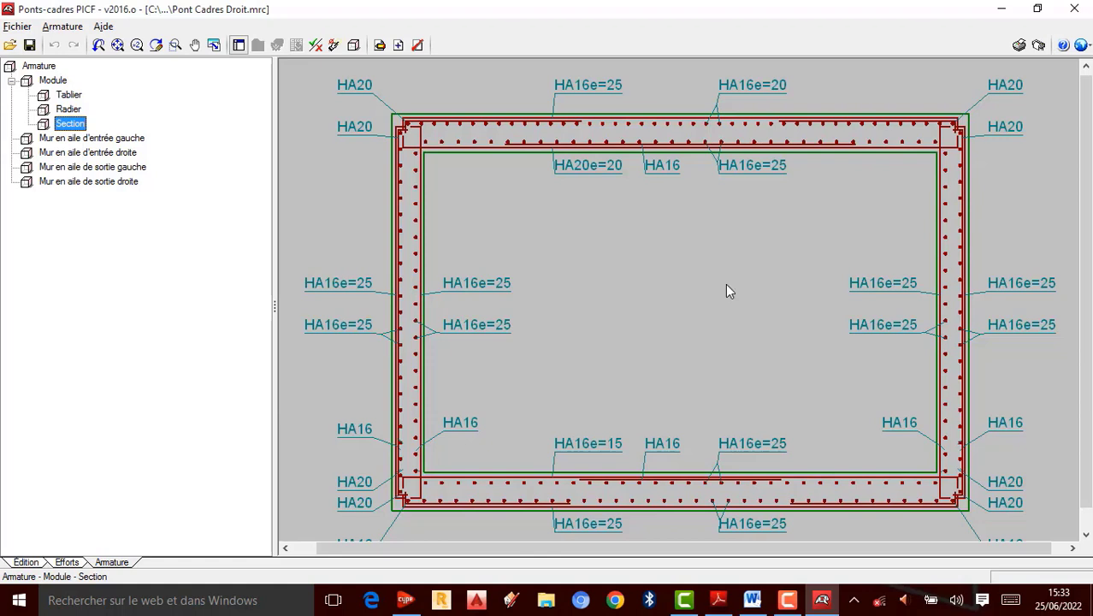
click(788, 602)
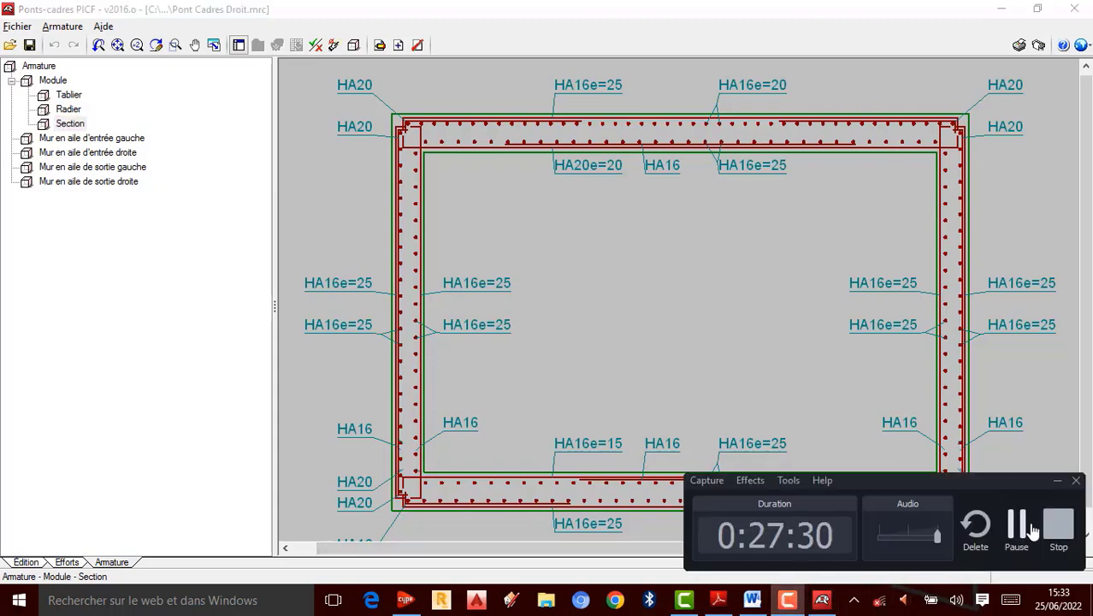